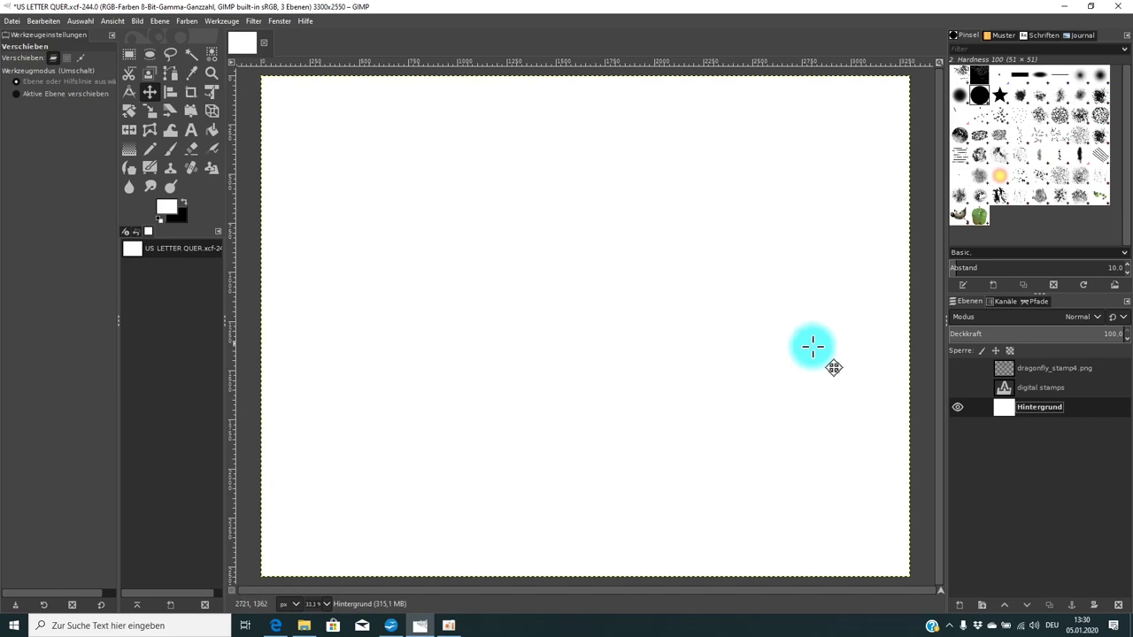
Step: Make the "digital stamps" text layer and the dragonfly_stamp4.png layer visible above the background
left_click(957, 388)
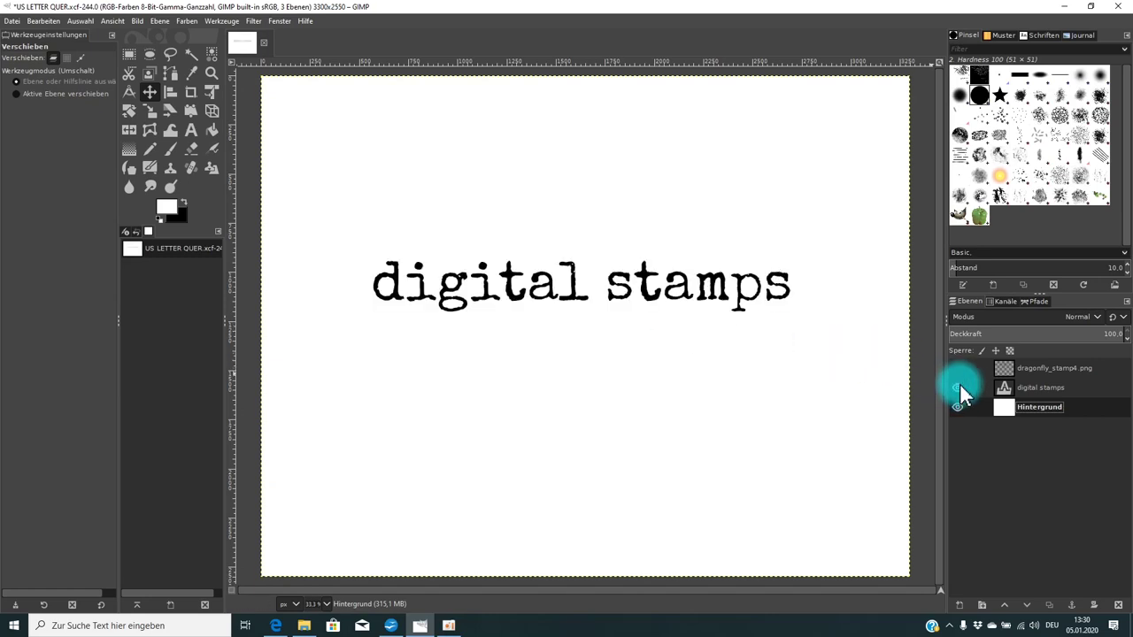
left_click(957, 370)
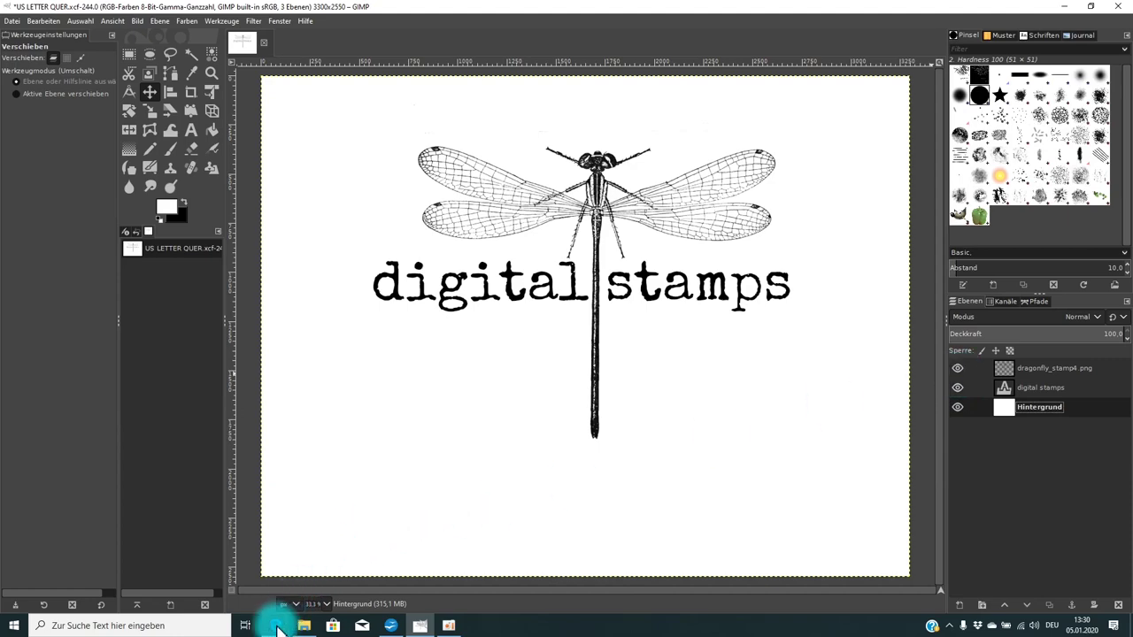
Step: Switch to the Edge browser and show the DIGI STAMPS / OVERLAYS section of the Etsy shop
left_click(270, 624)
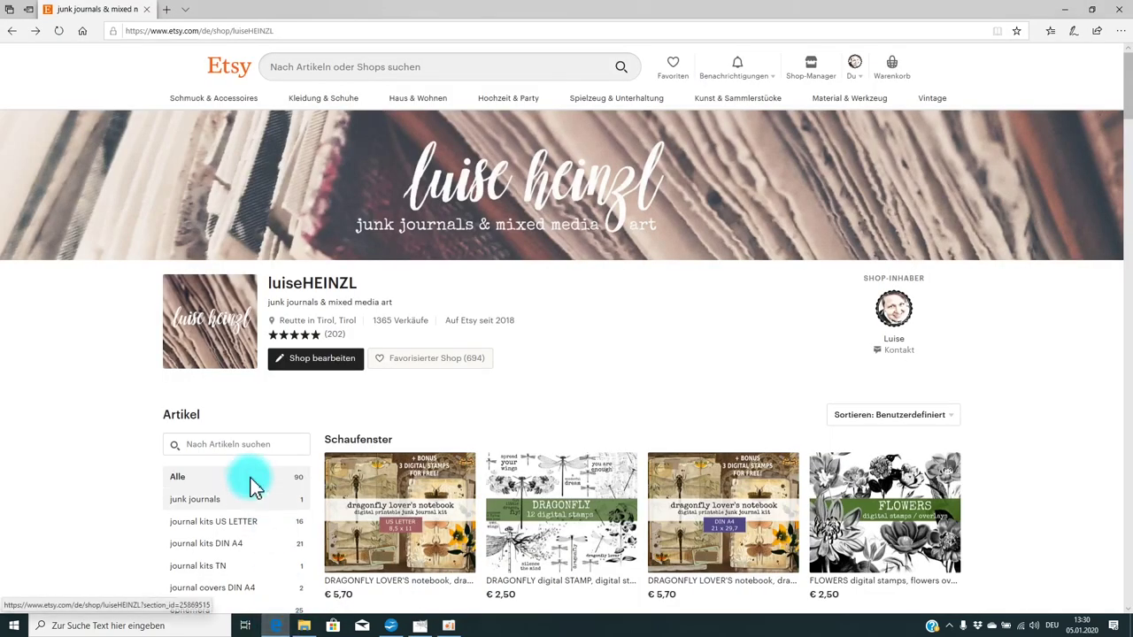
scroll(252, 481, "down", 2)
scroll(252, 480, "down", 2)
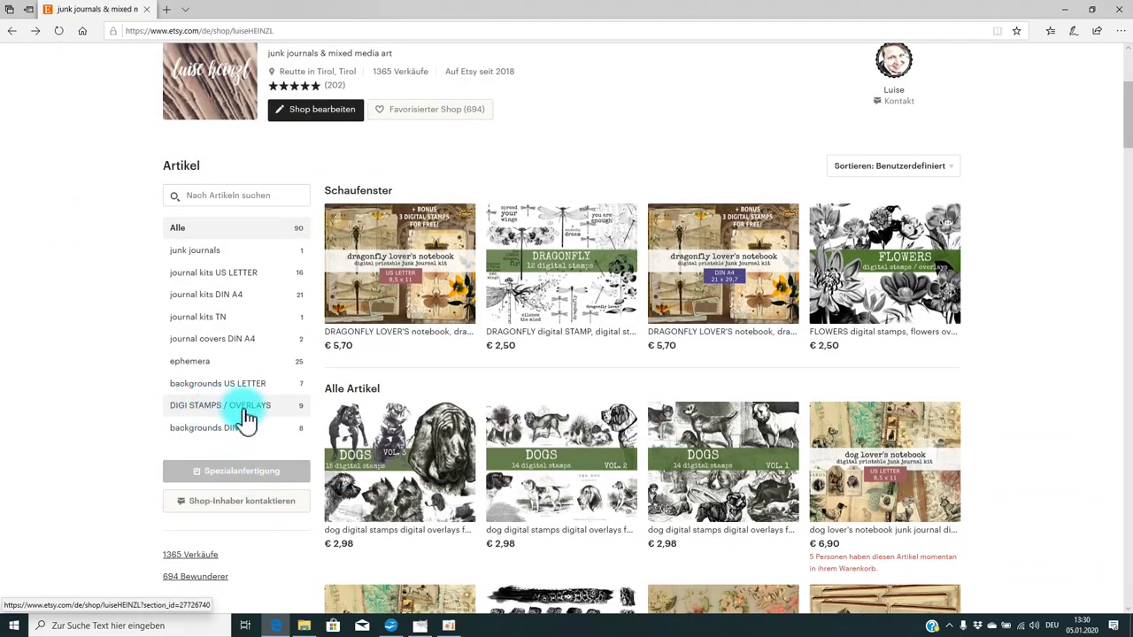
left_click(189, 413)
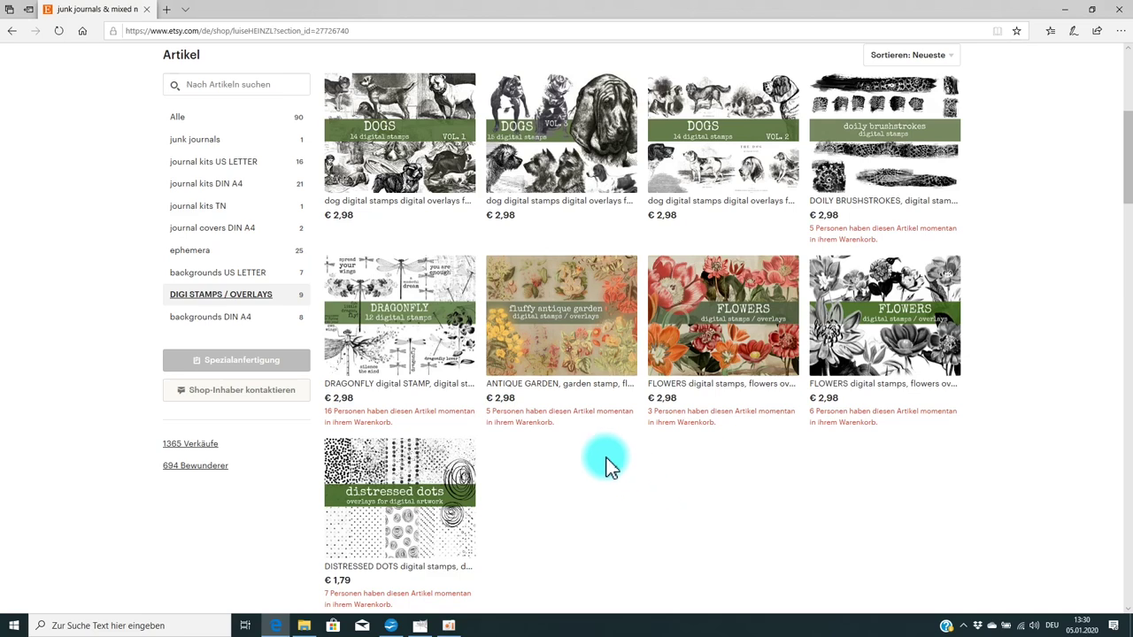
Step: Open the DRAGONFLY 12 digital stamps listing and examine enlarged previews of the stamp overview and the samples on vintage paper
left_click(401, 330)
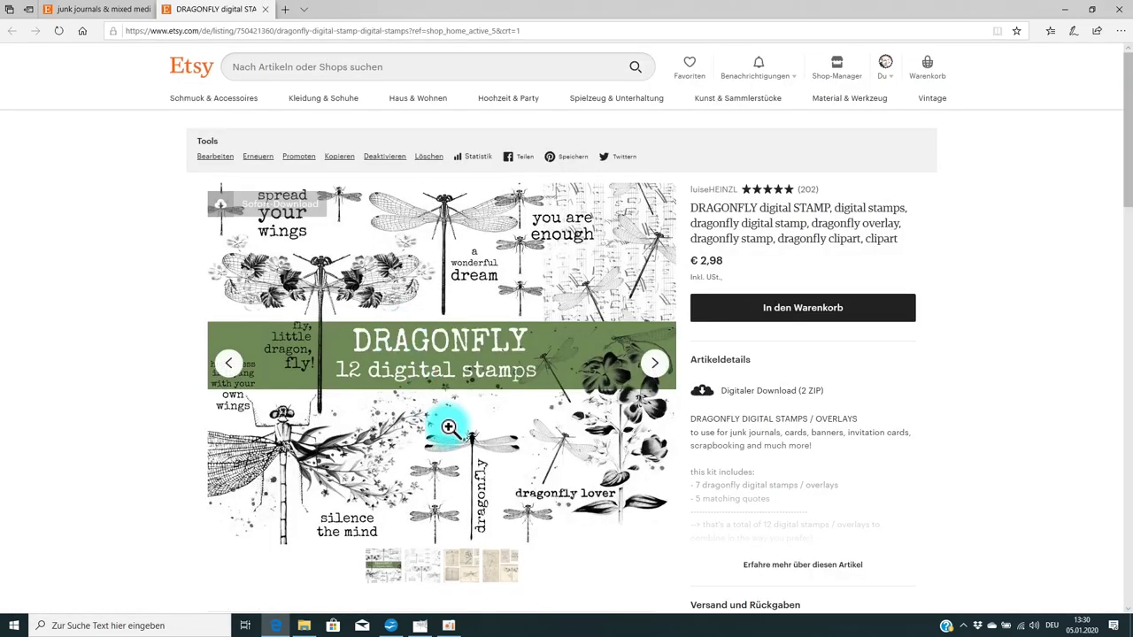
left_click(654, 364)
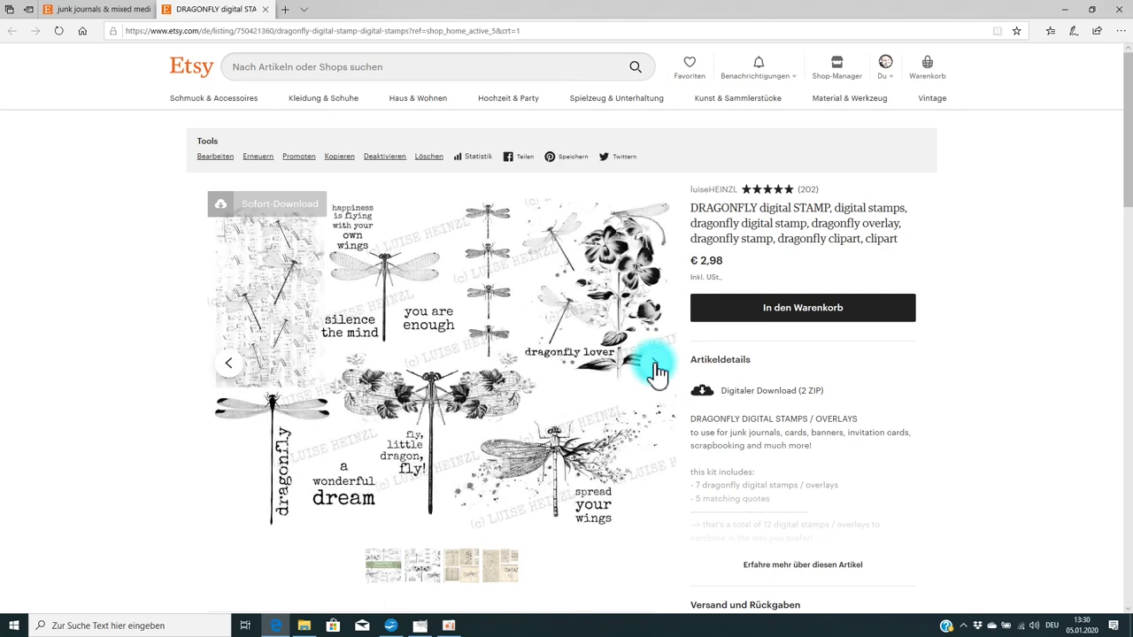
left_click(556, 384)
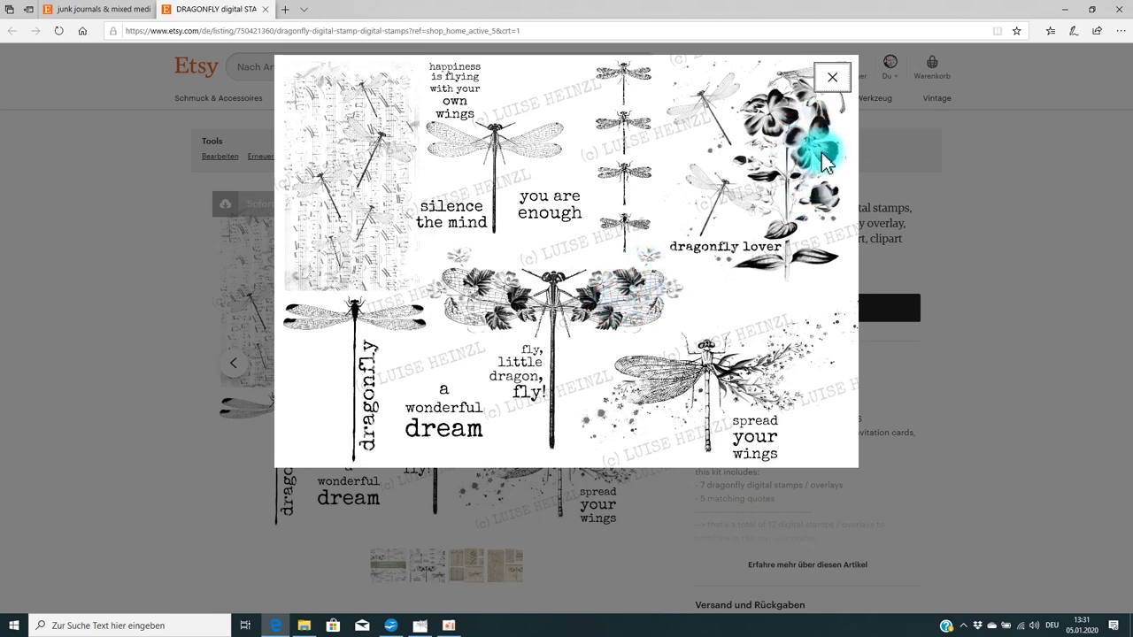
left_click(832, 77)
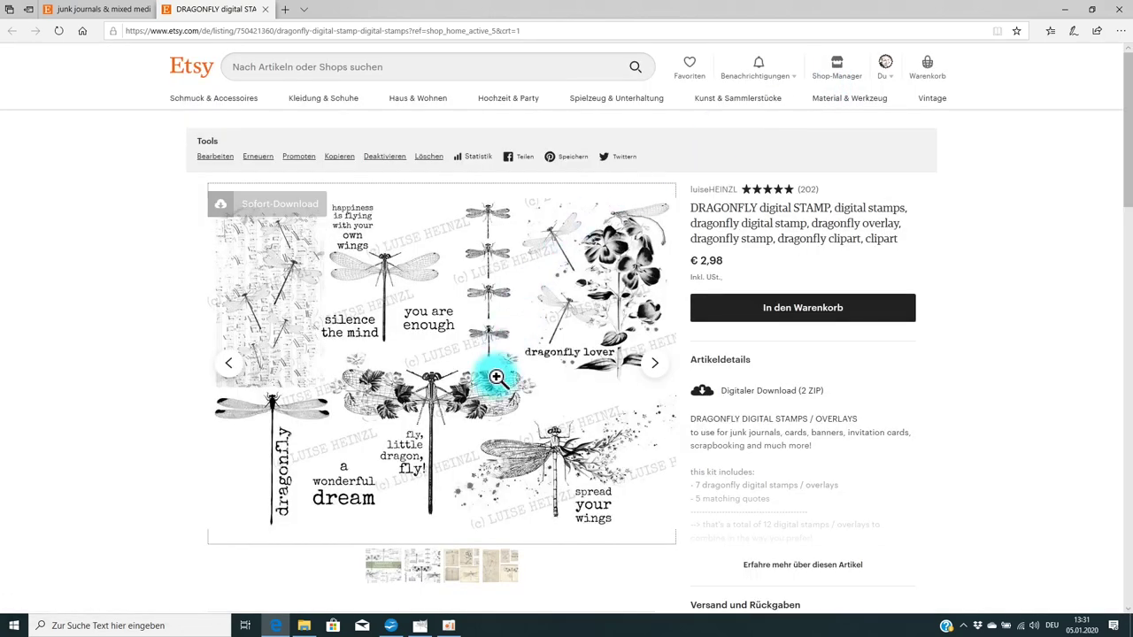
left_click(652, 367)
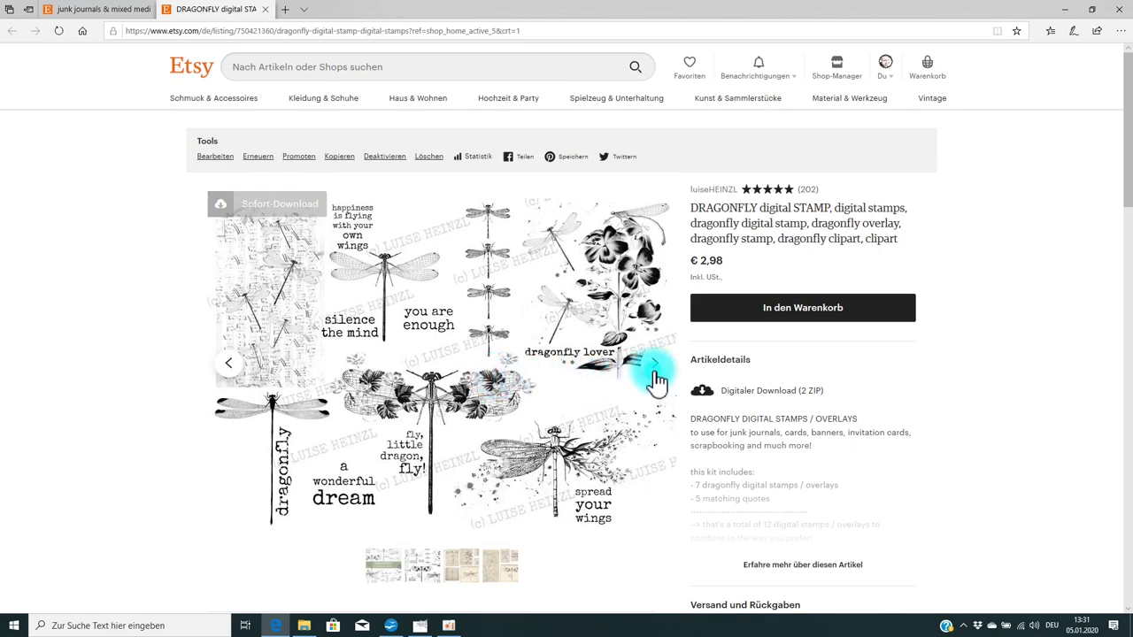
left_click(515, 380)
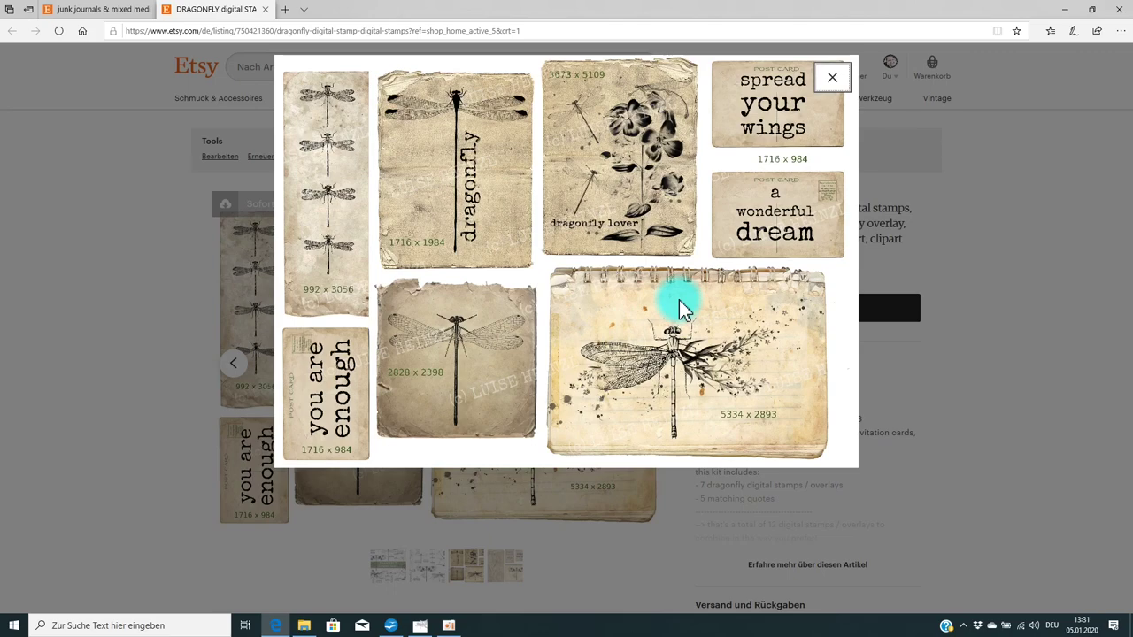
left_click(833, 78)
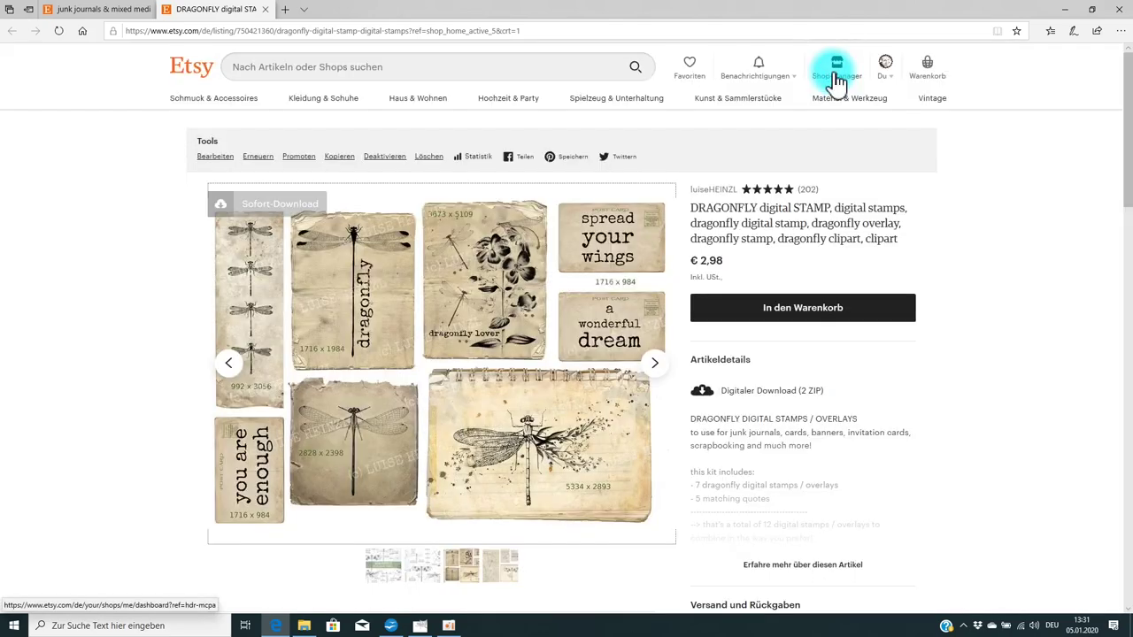
left_click(654, 378)
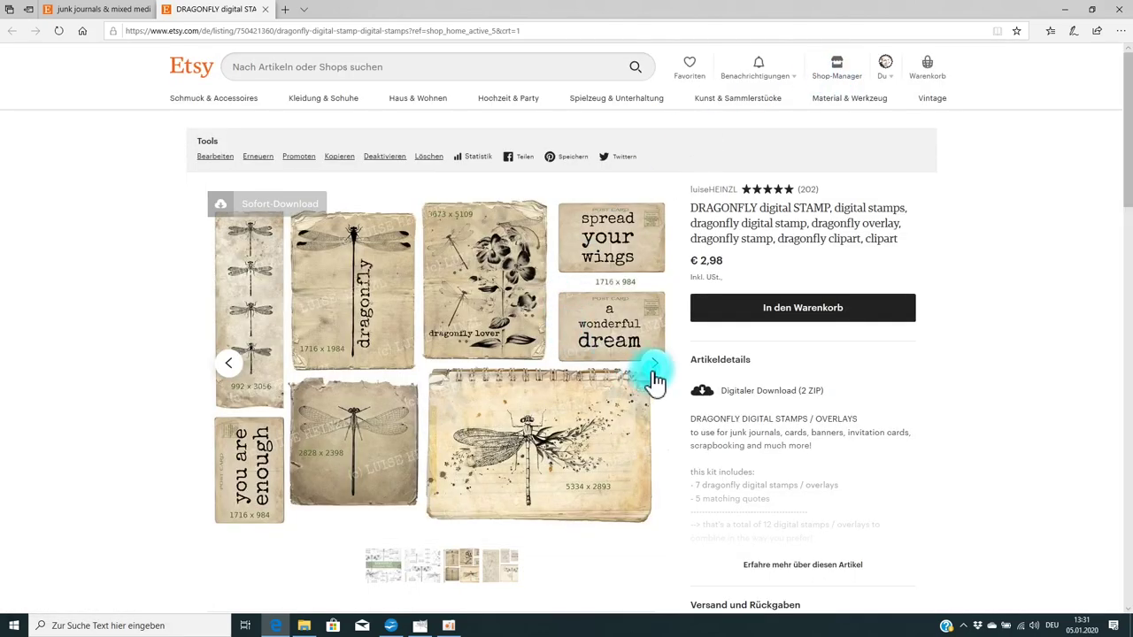
Step: Return to the shop page and open the dragonfly lover's notebook listing from the journal kits US LETTER section
left_click(101, 11)
left_click(205, 160)
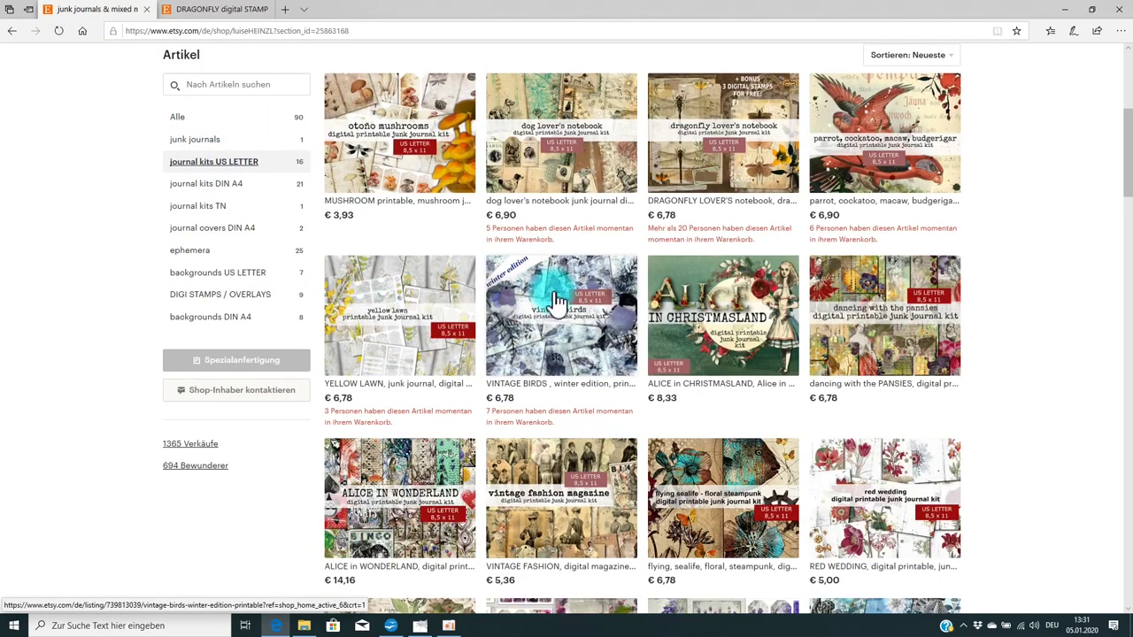
left_click(707, 151)
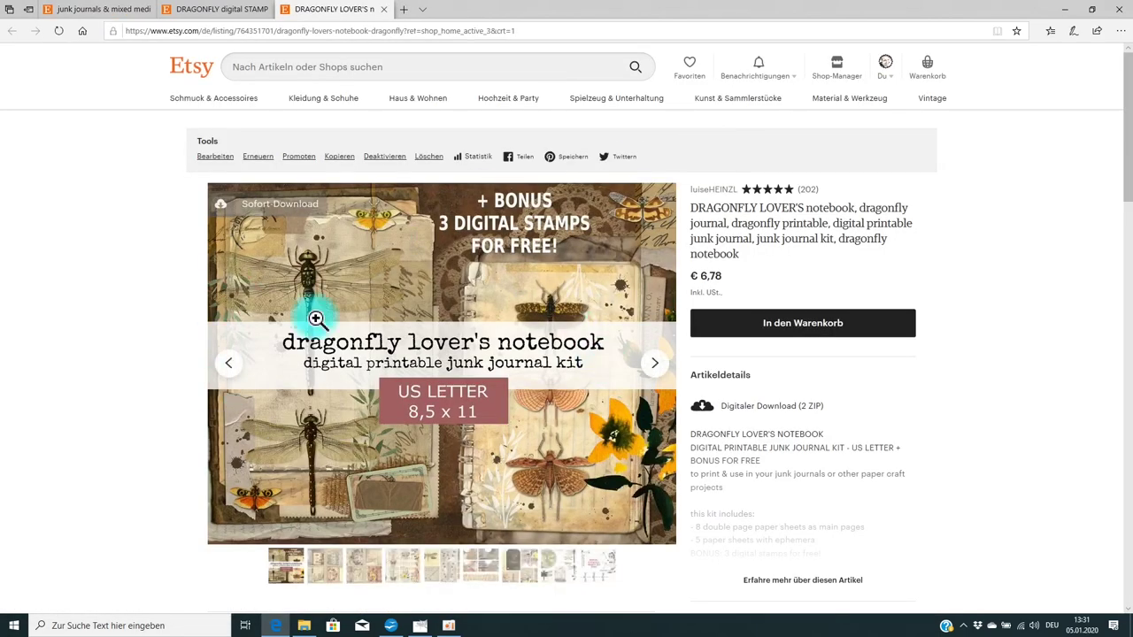
Step: Examine enlarged previews of the two images showing the notebook kit's double-page sheets
left_click(656, 364)
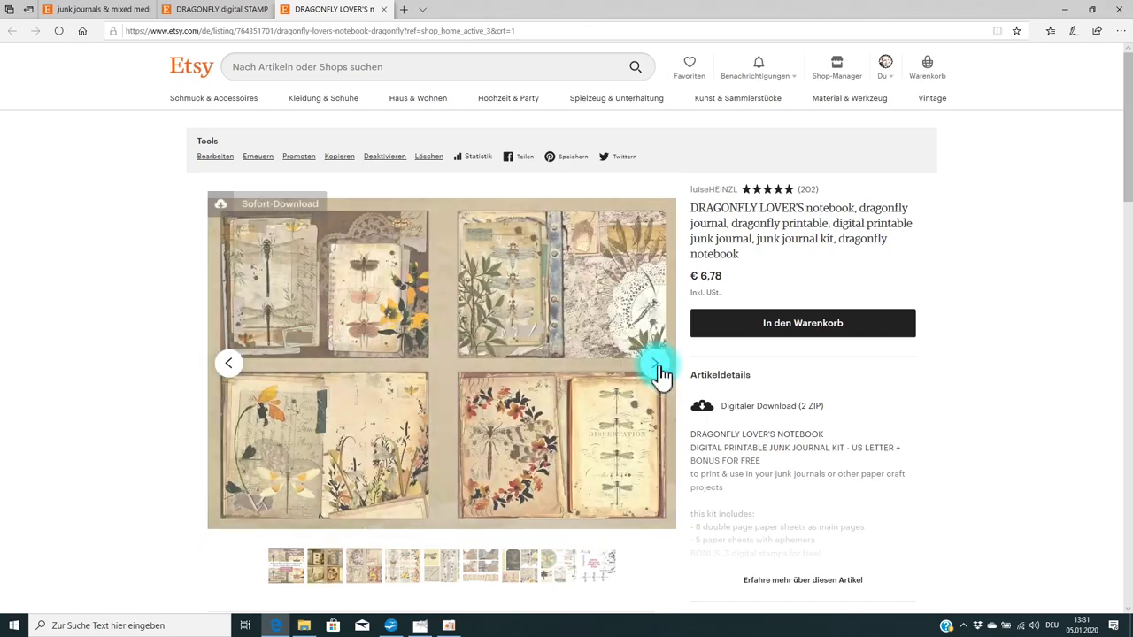
left_click(538, 324)
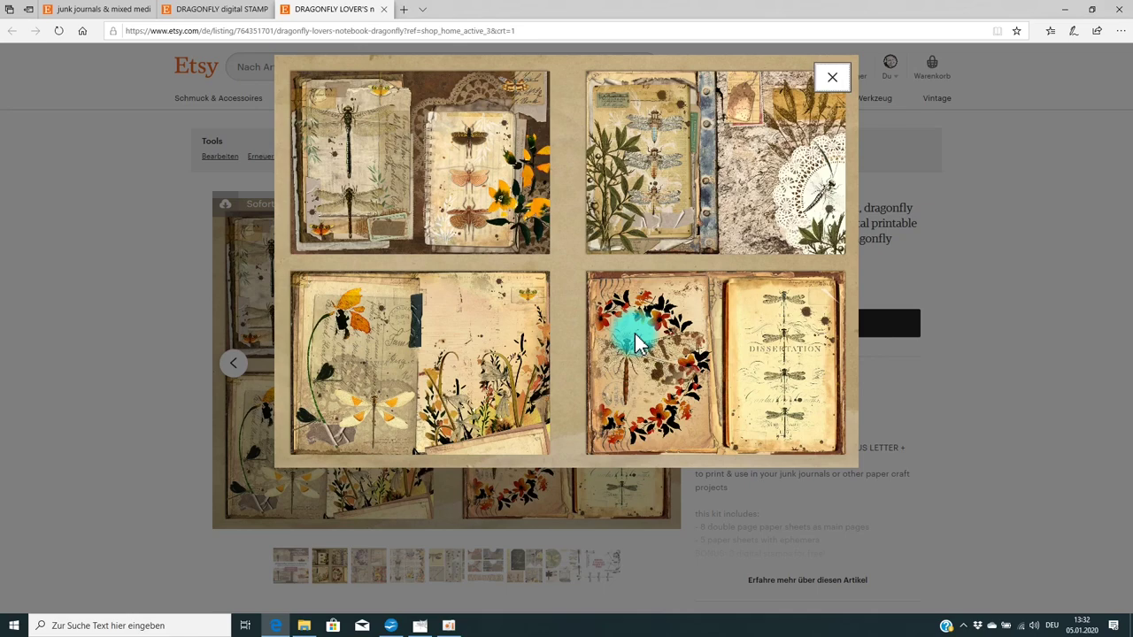
left_click(829, 80)
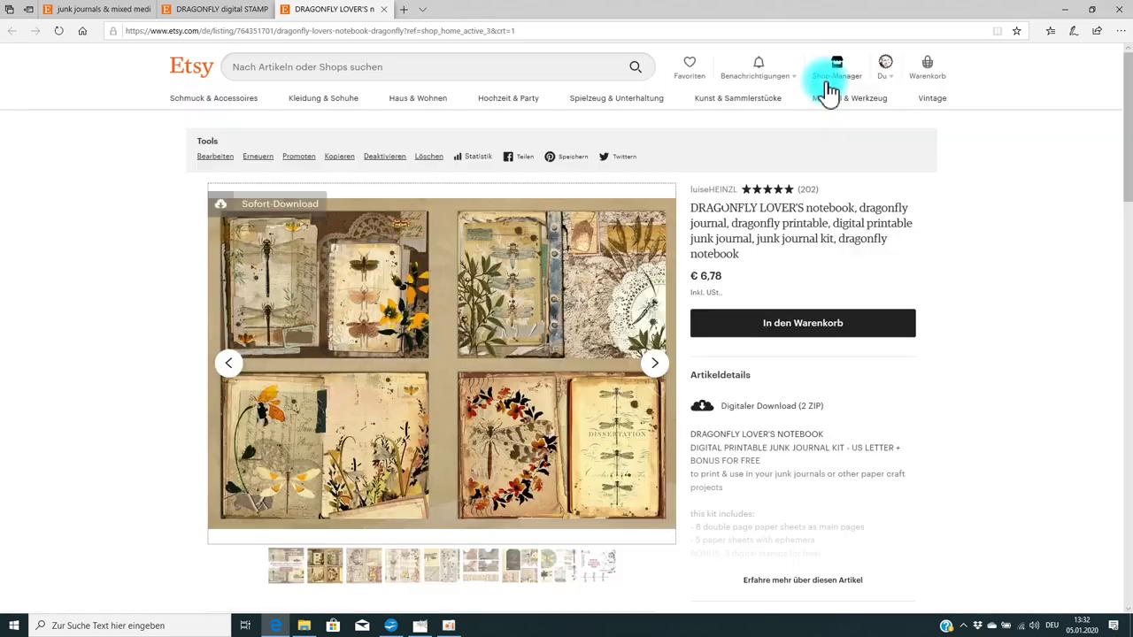
left_click(654, 363)
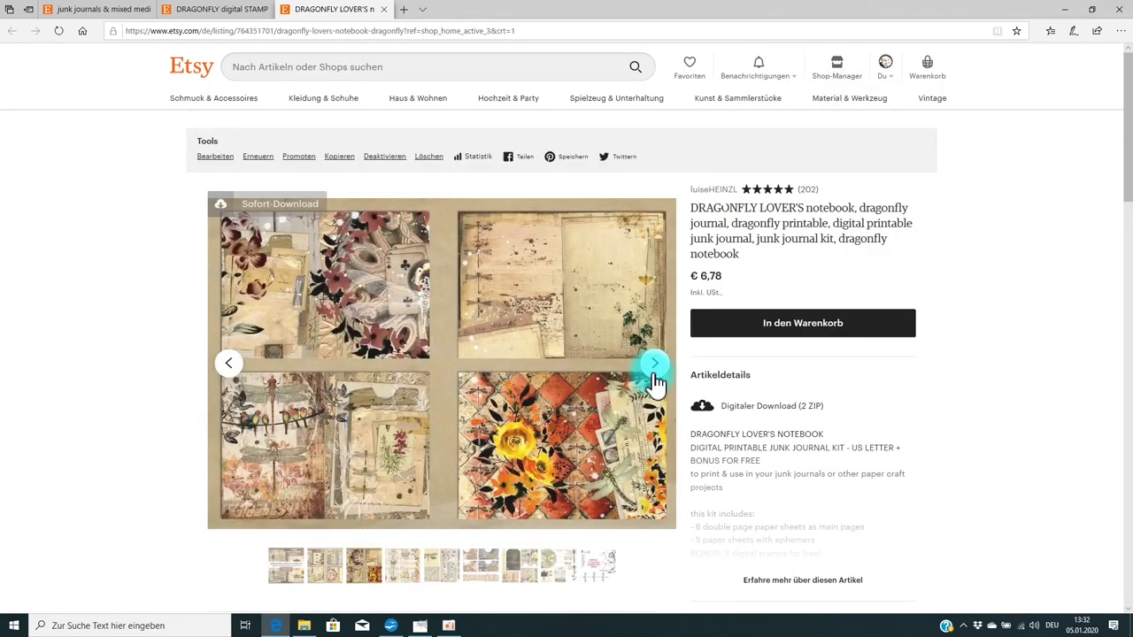
left_click(534, 349)
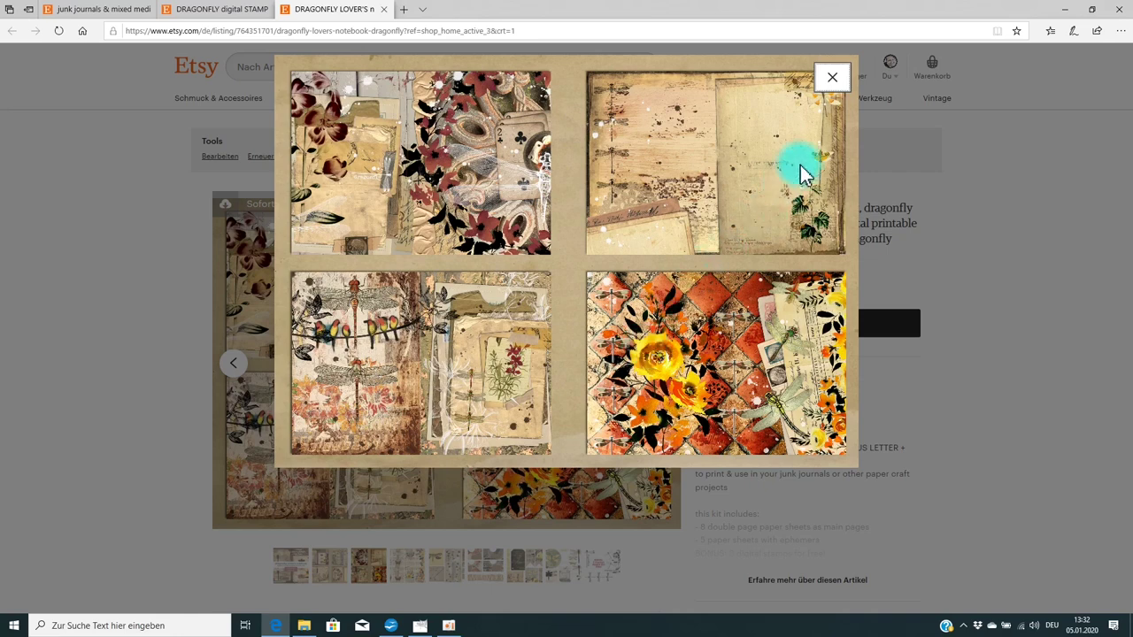
left_click(831, 77)
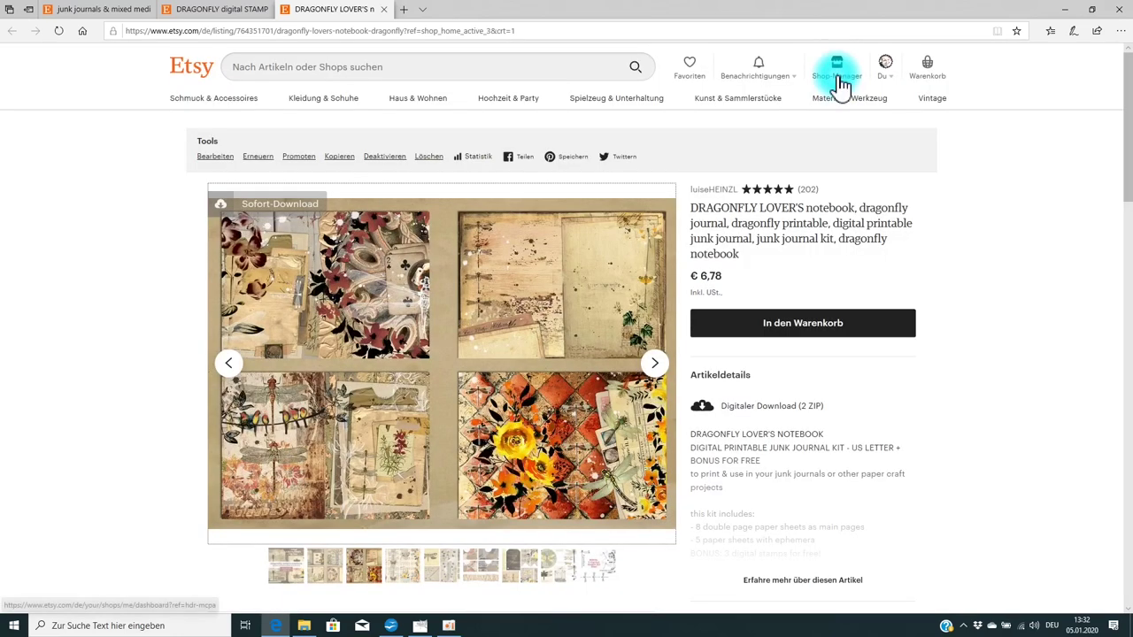
Step: Browse the notebook kit's ephemera images and enlarge the one with the envelope and dragonfly cards
left_click(655, 364)
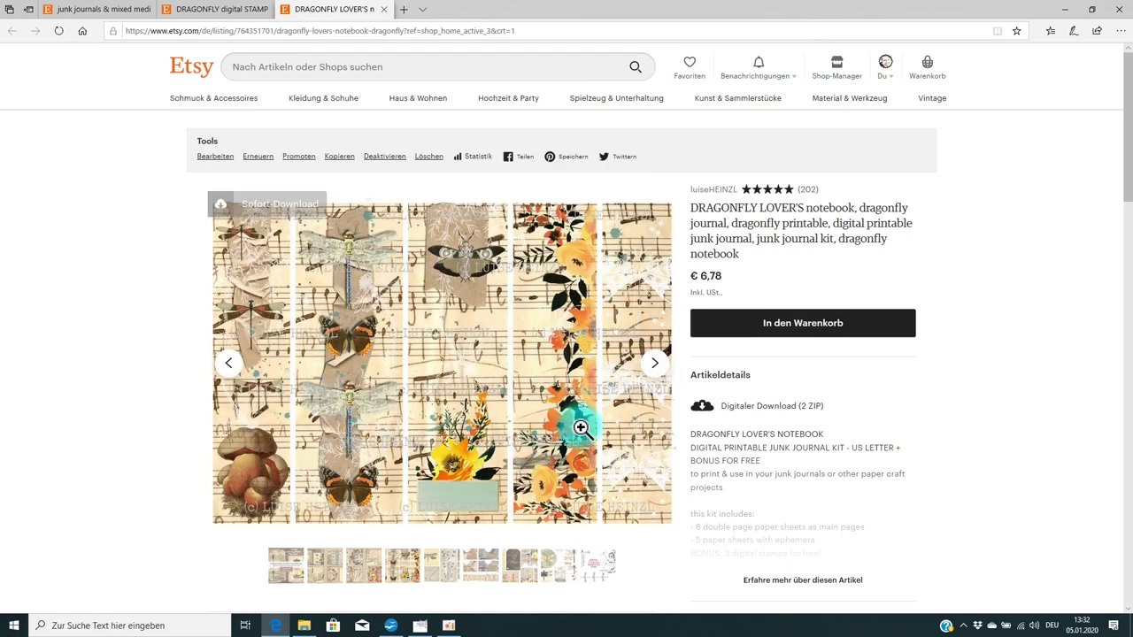
left_click(655, 370)
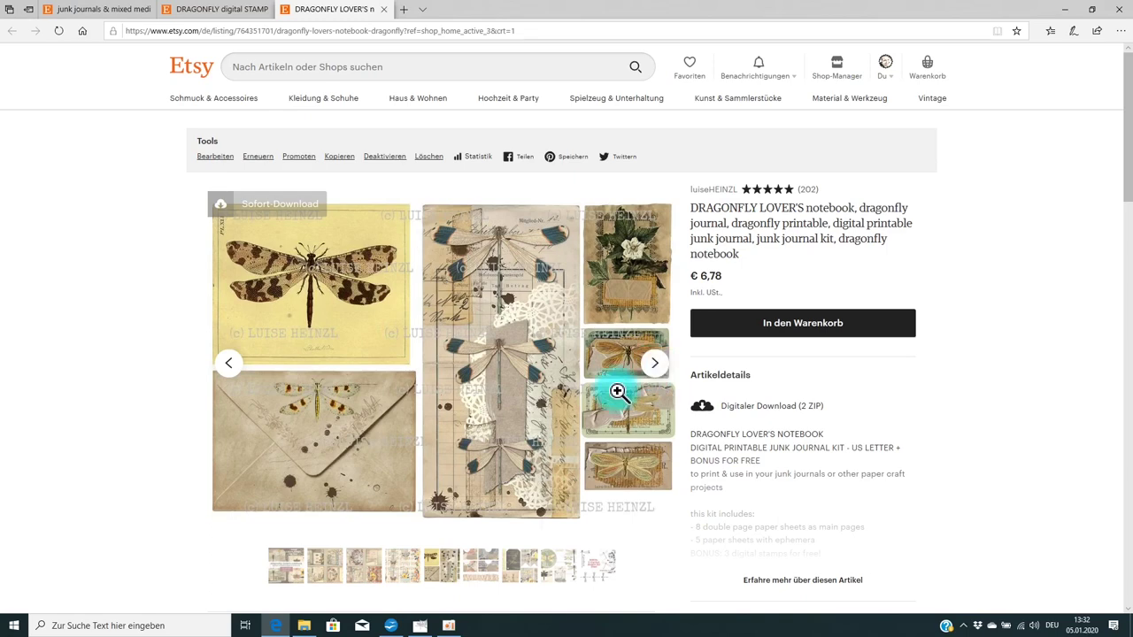
left_click(620, 392)
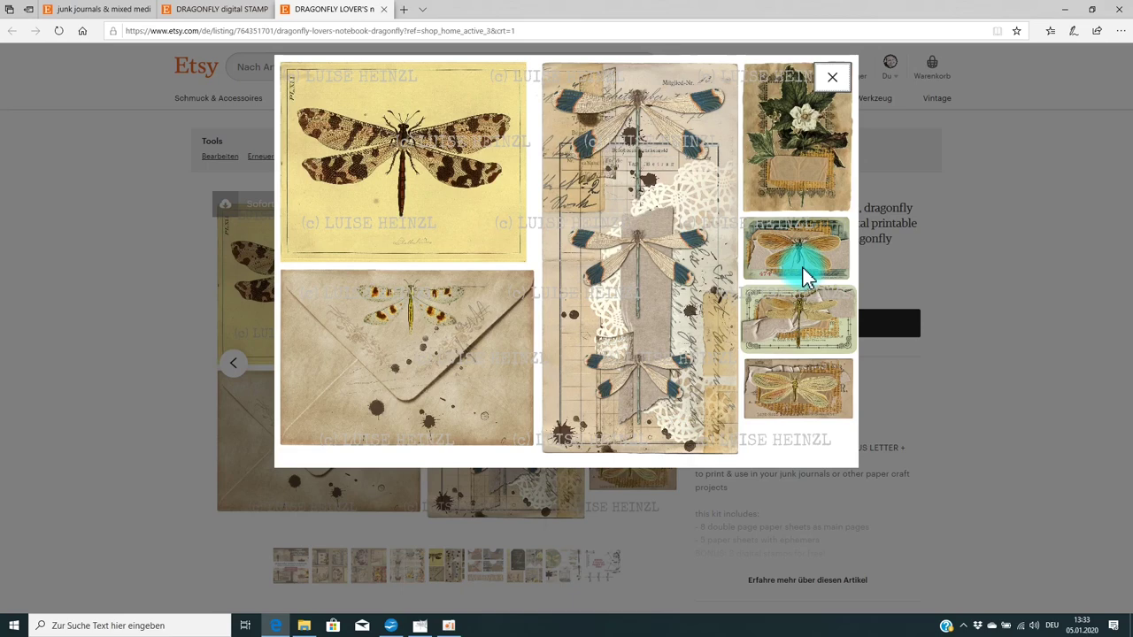
left_click(833, 74)
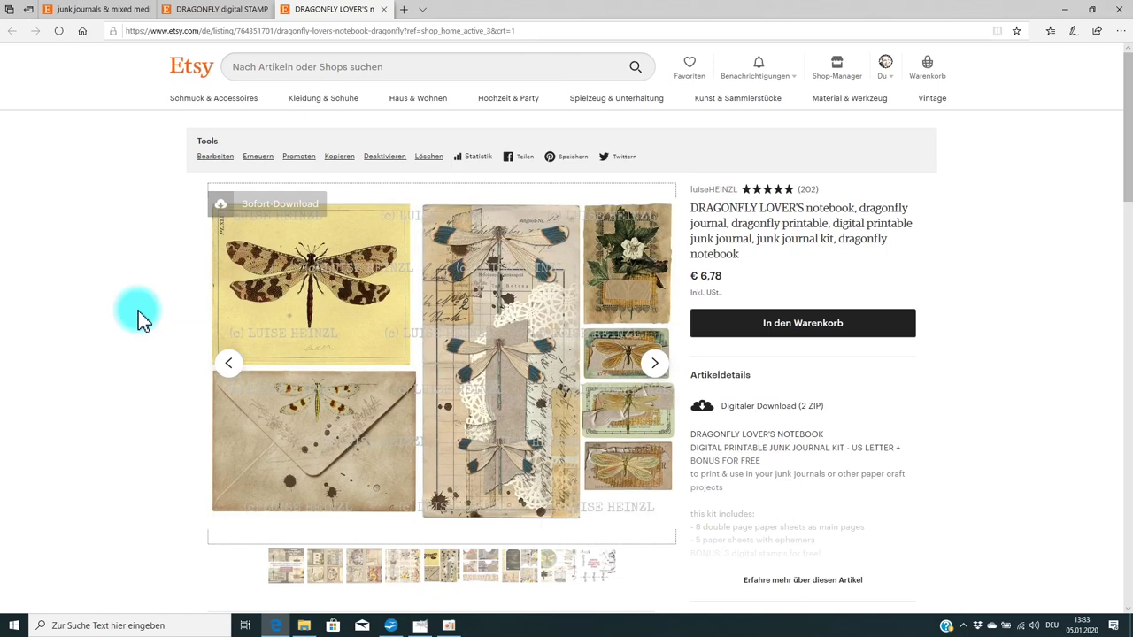
Step: Return to the shop's DIGI STAMPS / OVERLAYS section and open the black-and-white FLOWERS digital stamps listing
left_click(110, 10)
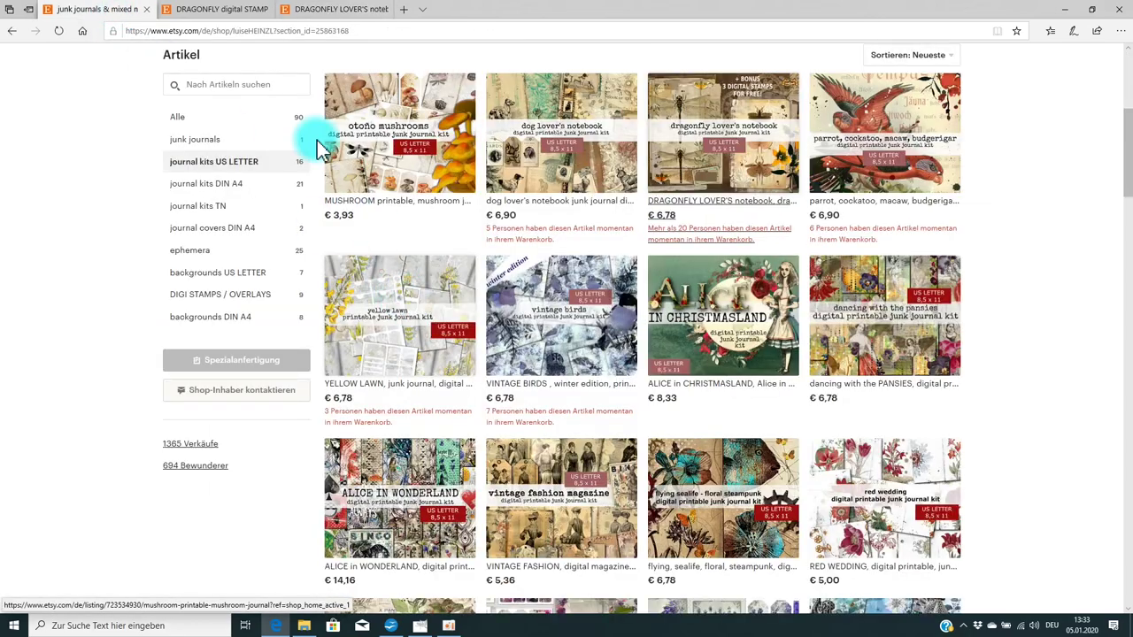
left_click(235, 301)
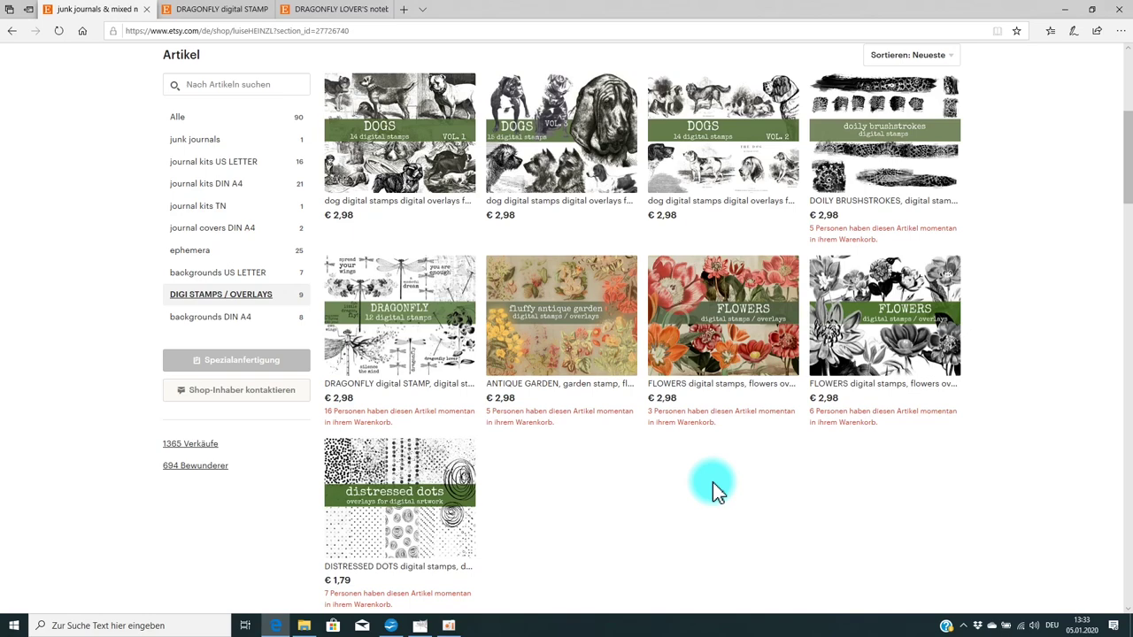
left_click(875, 332)
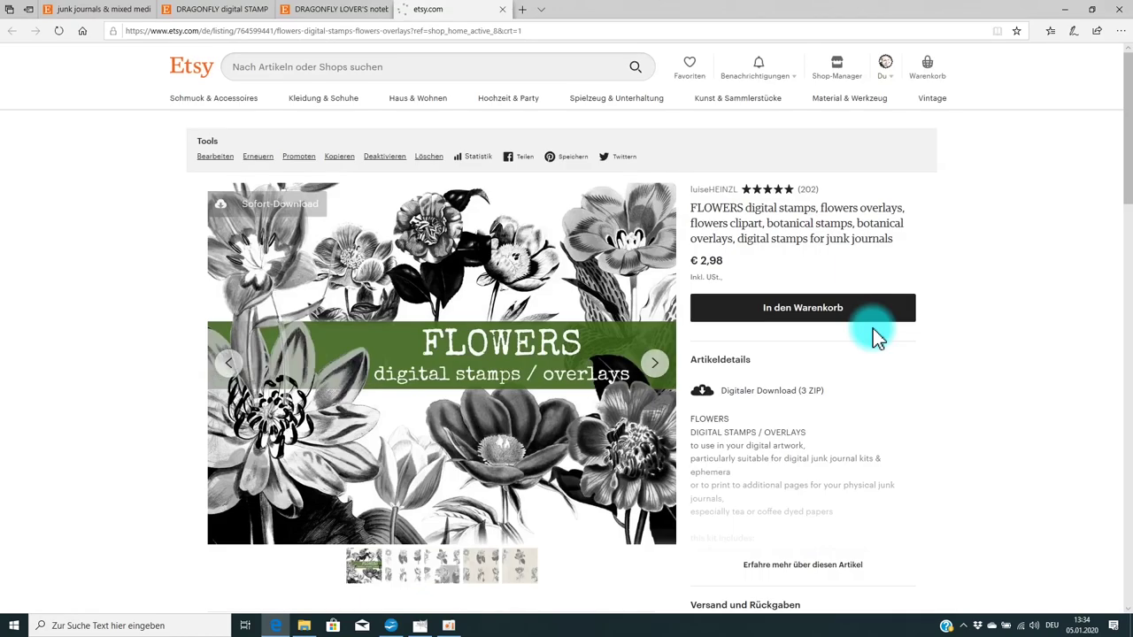
Step: Look through the black-and-white flower stamp images and enlarge the one with the transparent checkerboard area
left_click(404, 569)
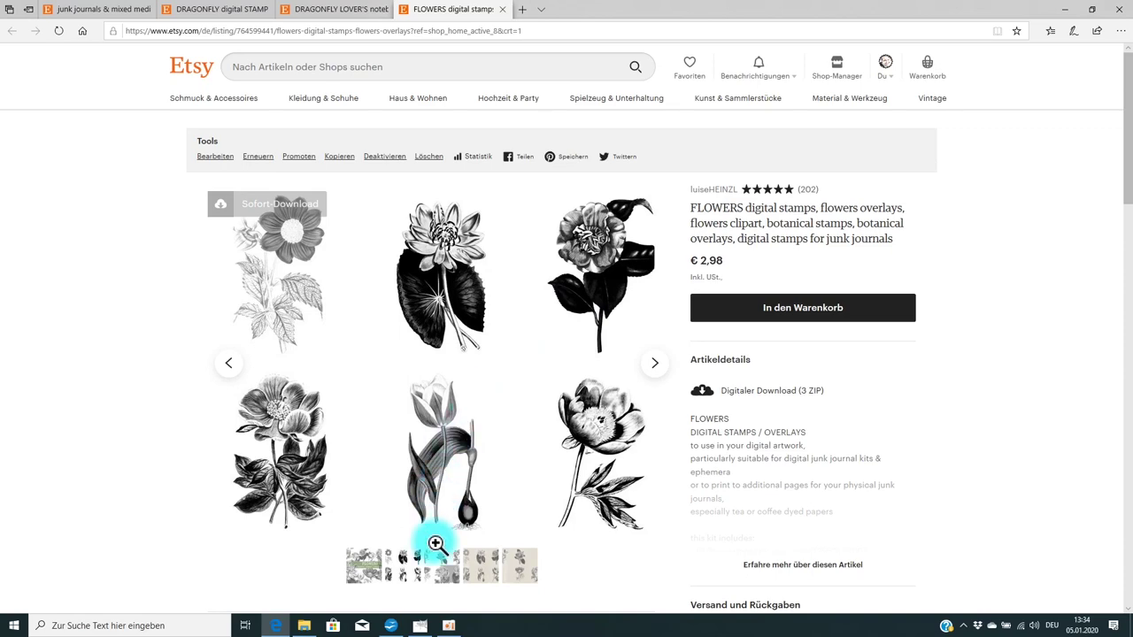
left_click(445, 574)
left_click(501, 436)
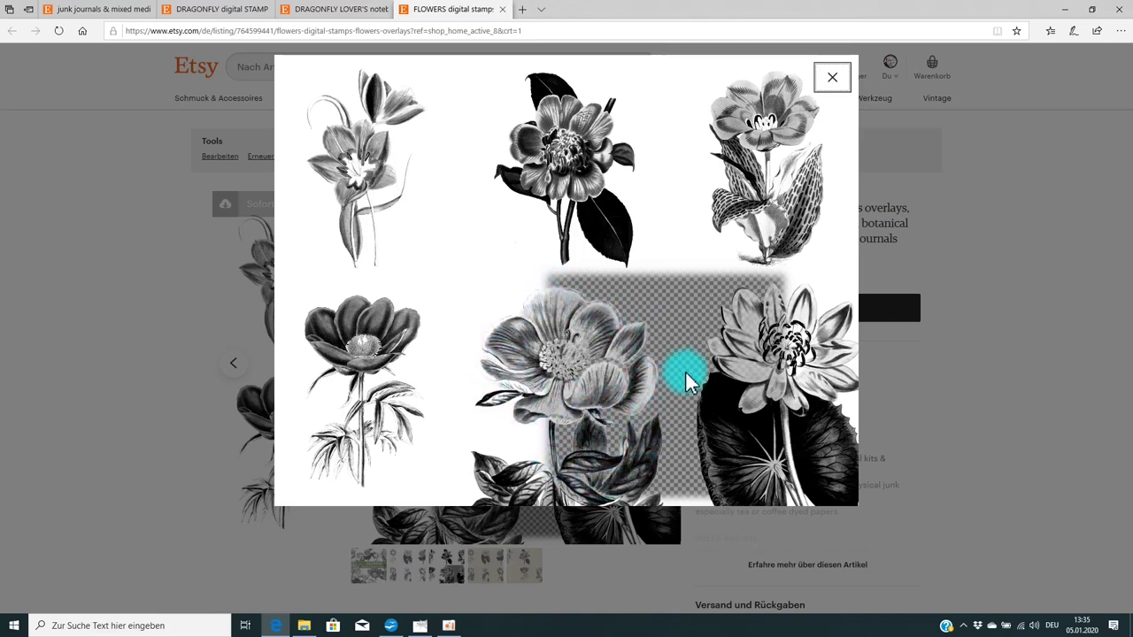
left_click(831, 77)
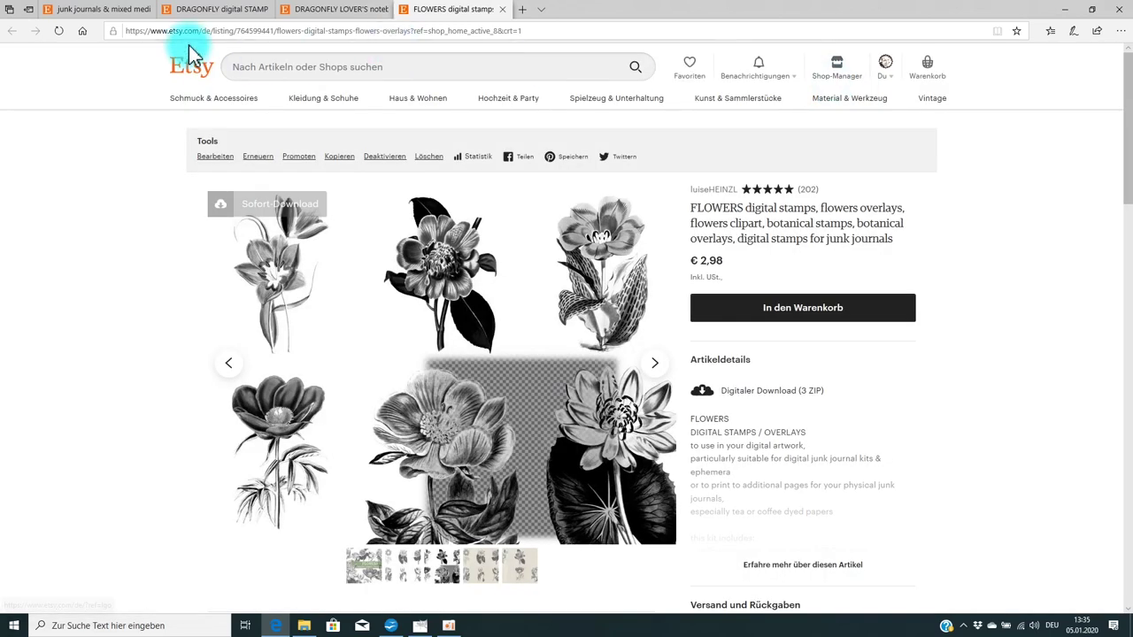
Step: Return to the shop page, open the coloured FLOWERS digital stamps listing and enlarge its image with the transparent checkerboard area
left_click(113, 10)
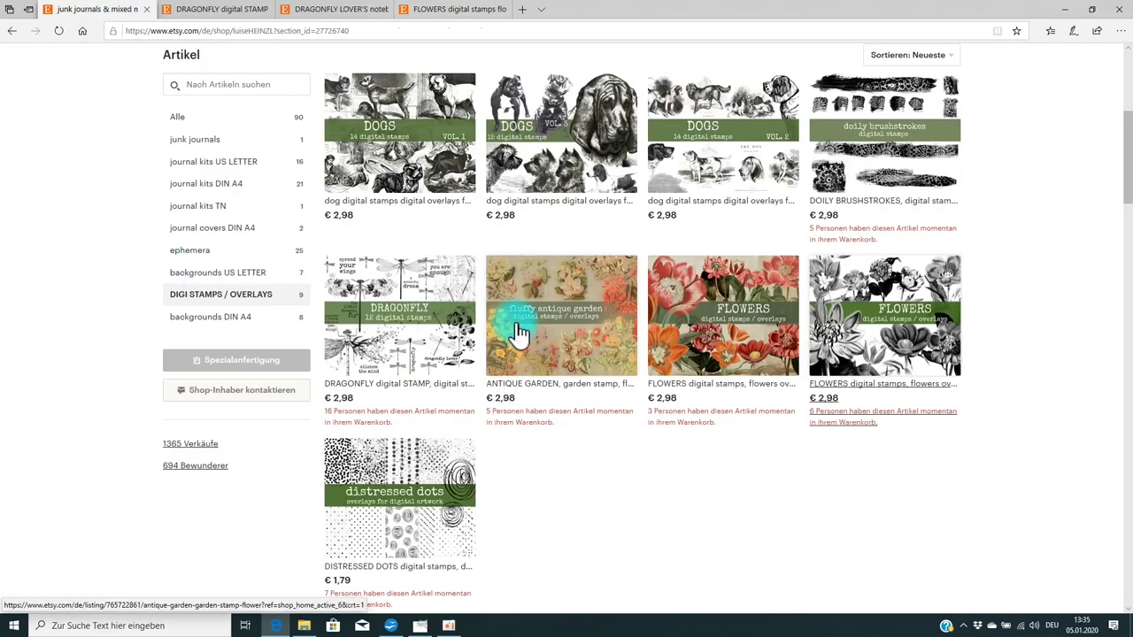
left_click(735, 341)
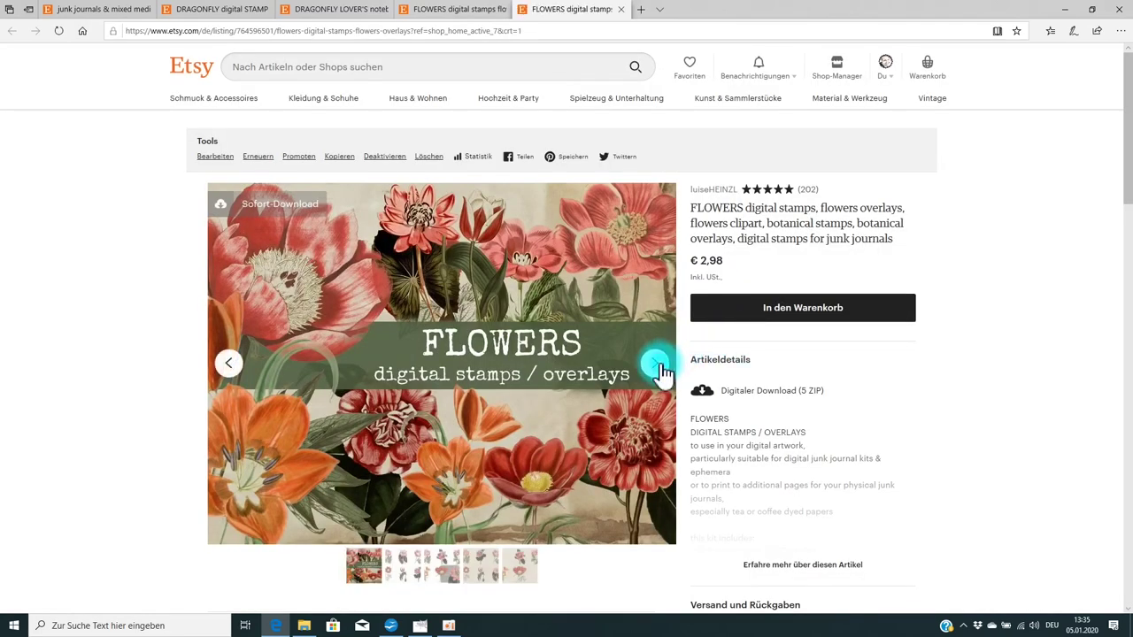
left_click(657, 364)
left_click(656, 364)
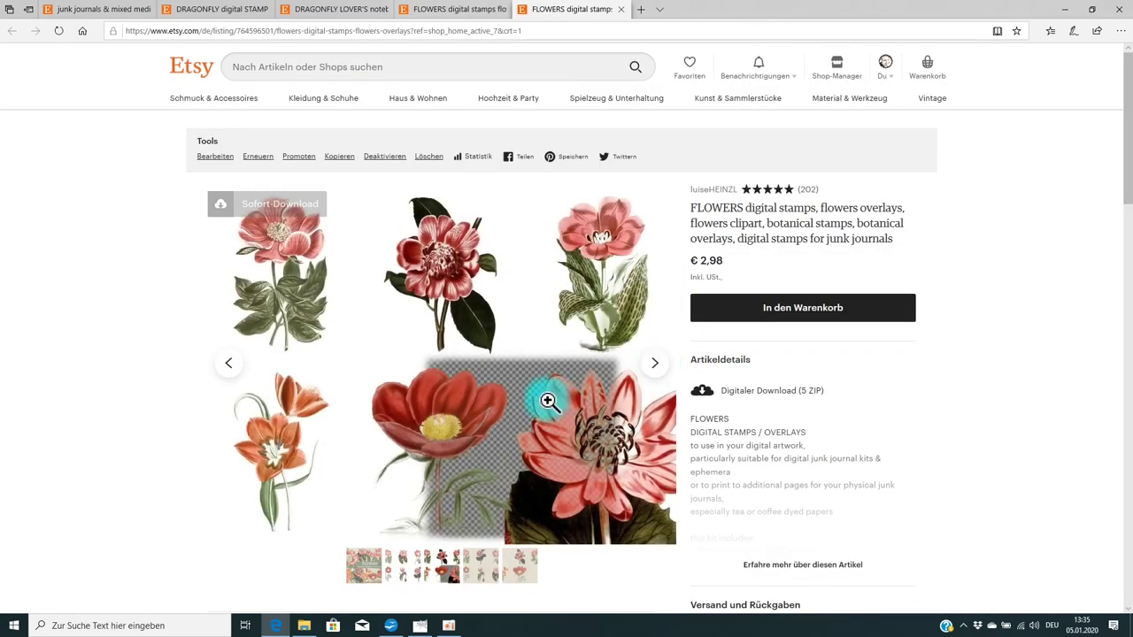
left_click(547, 401)
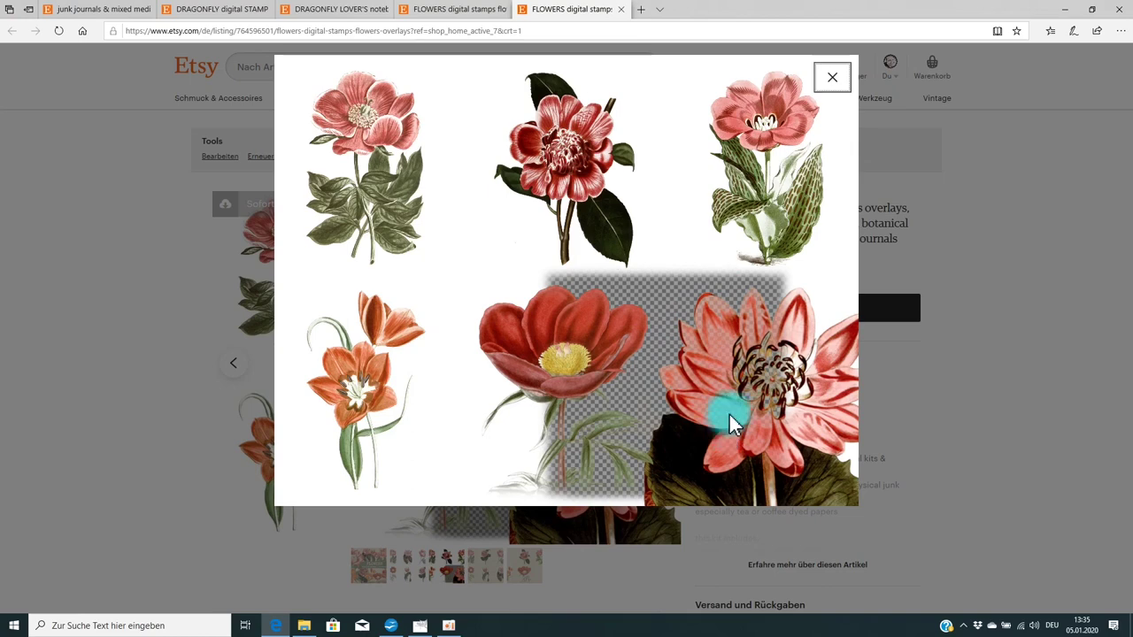
Step: View the coloured flower stamps image with the beige paper background at enlarged size, then close the enlarged view
left_click(831, 79)
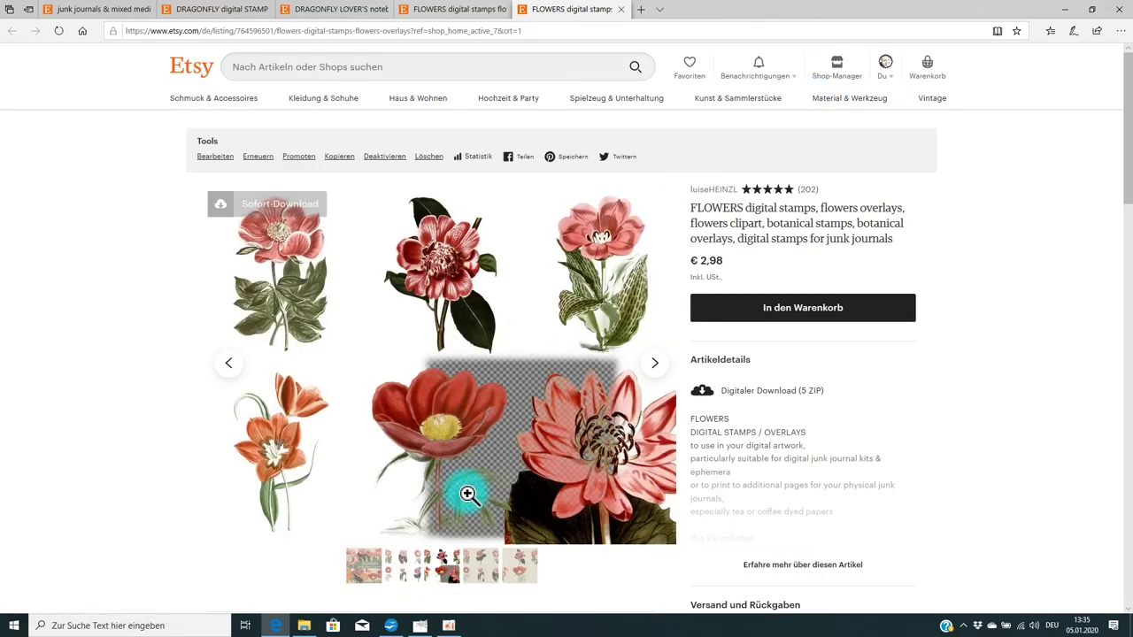
left_click(482, 568)
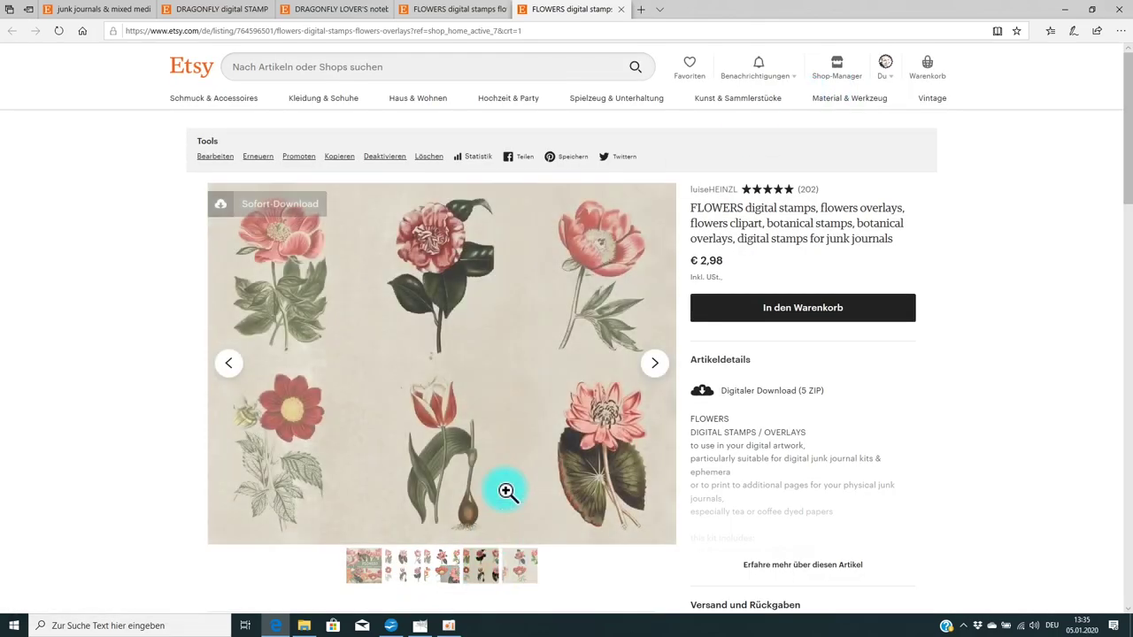
left_click(519, 425)
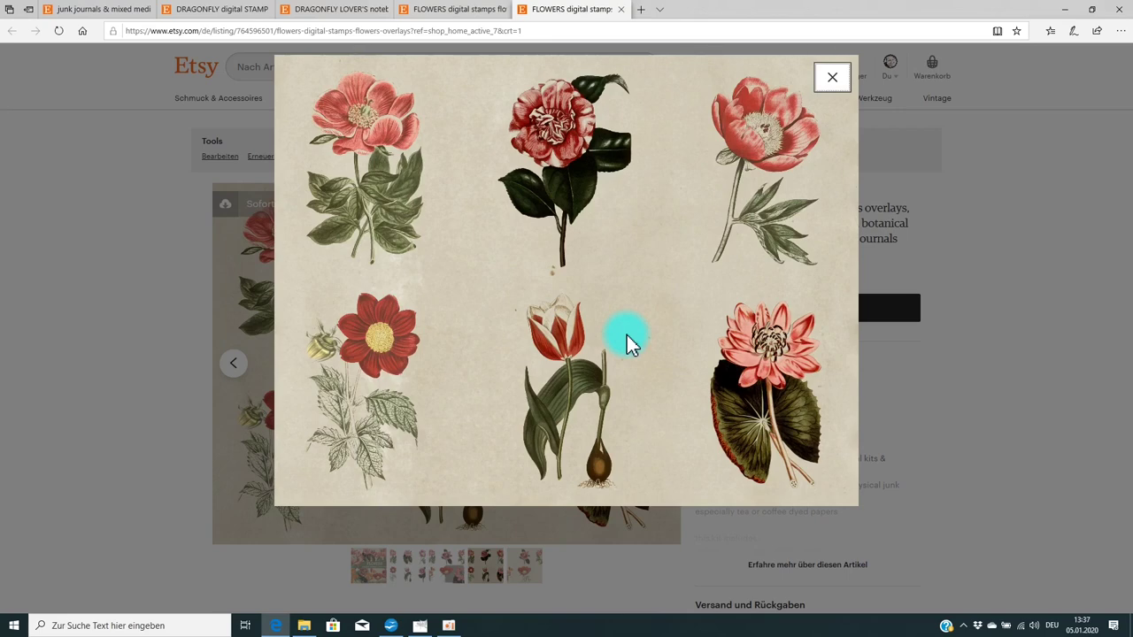
left_click(832, 77)
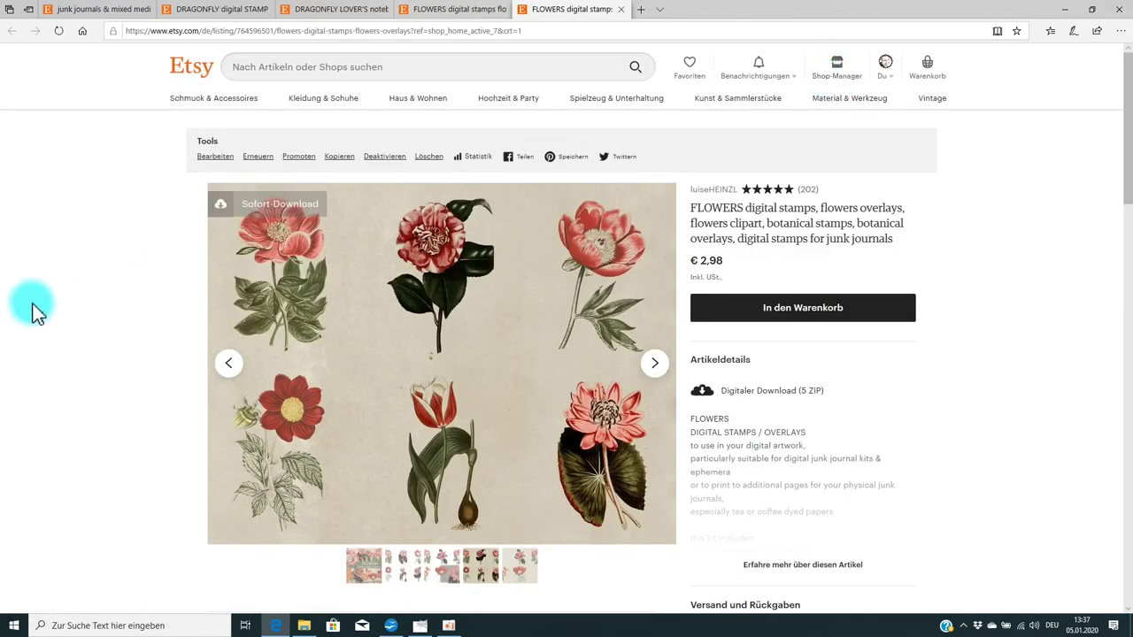
Step: Return to the shop page, open the ANTIQUE GARDEN listing and examine its image of eight floral stamps at enlarged size
left_click(110, 13)
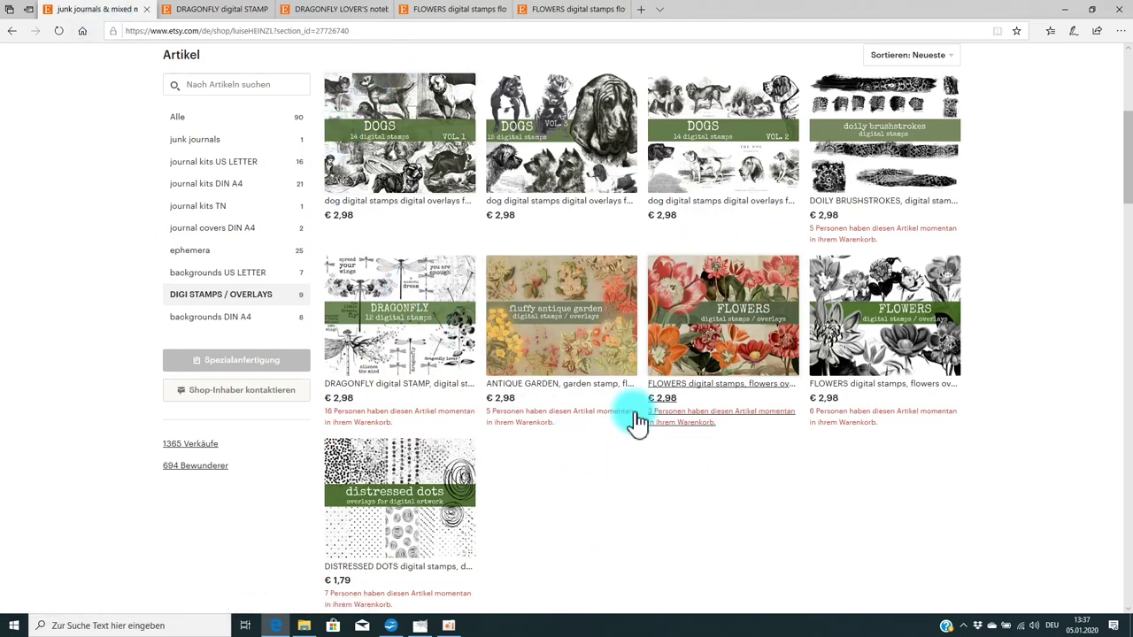
left_click(577, 345)
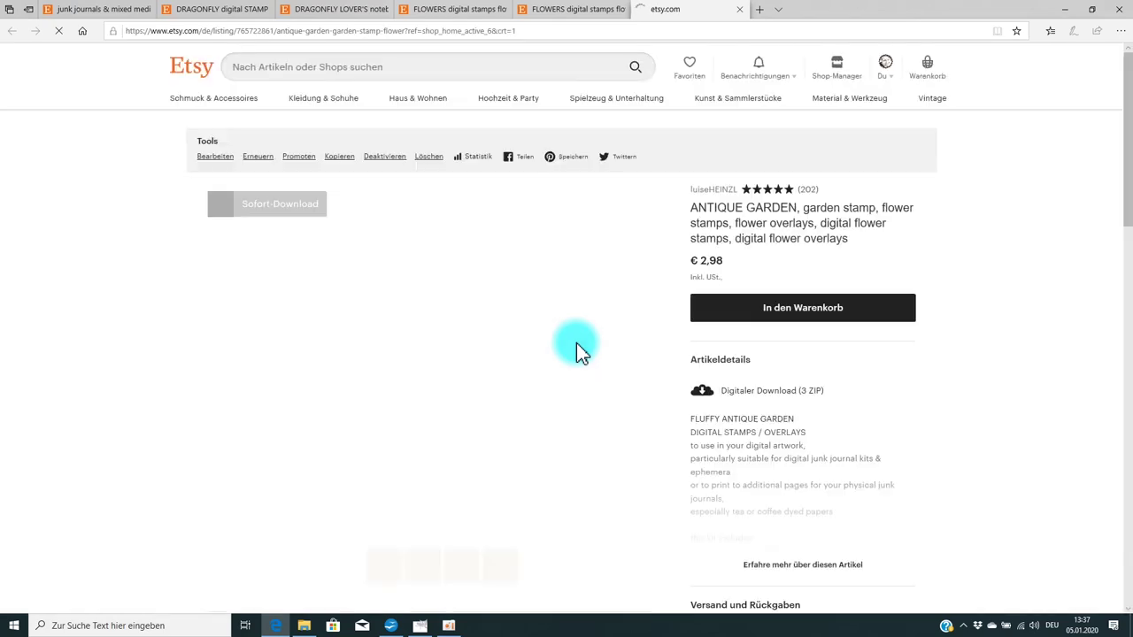
left_click(656, 374)
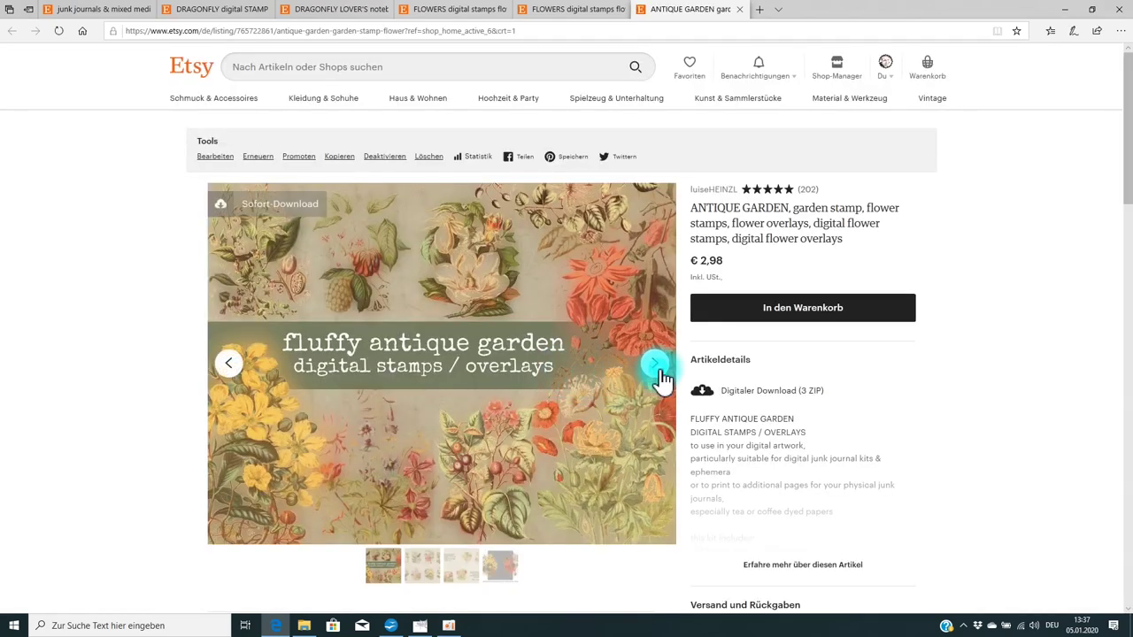
left_click(546, 406)
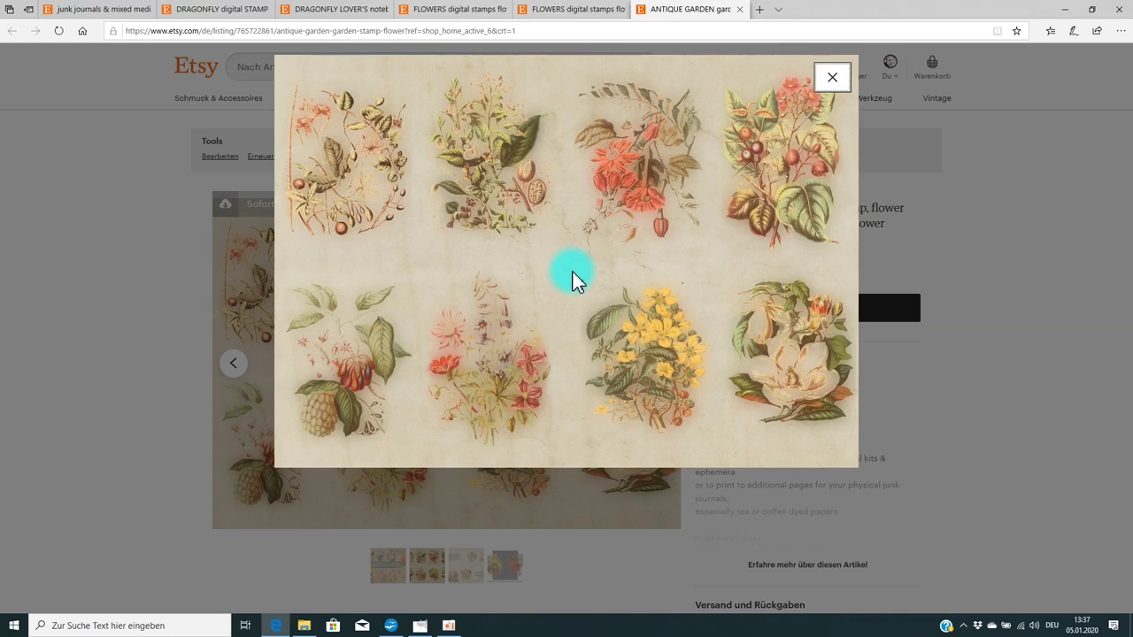
left_click(832, 77)
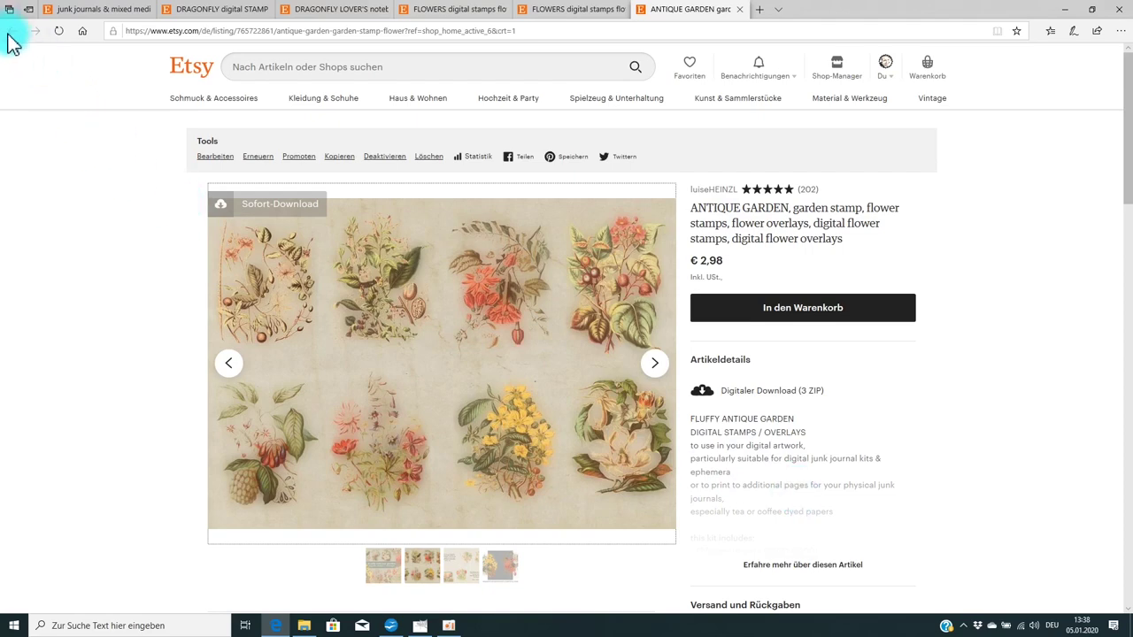
Step: Return to the shop page, open the DOGS VOL. 1 listing and examine its enlarged list of PNG file dimensions
left_click(78, 19)
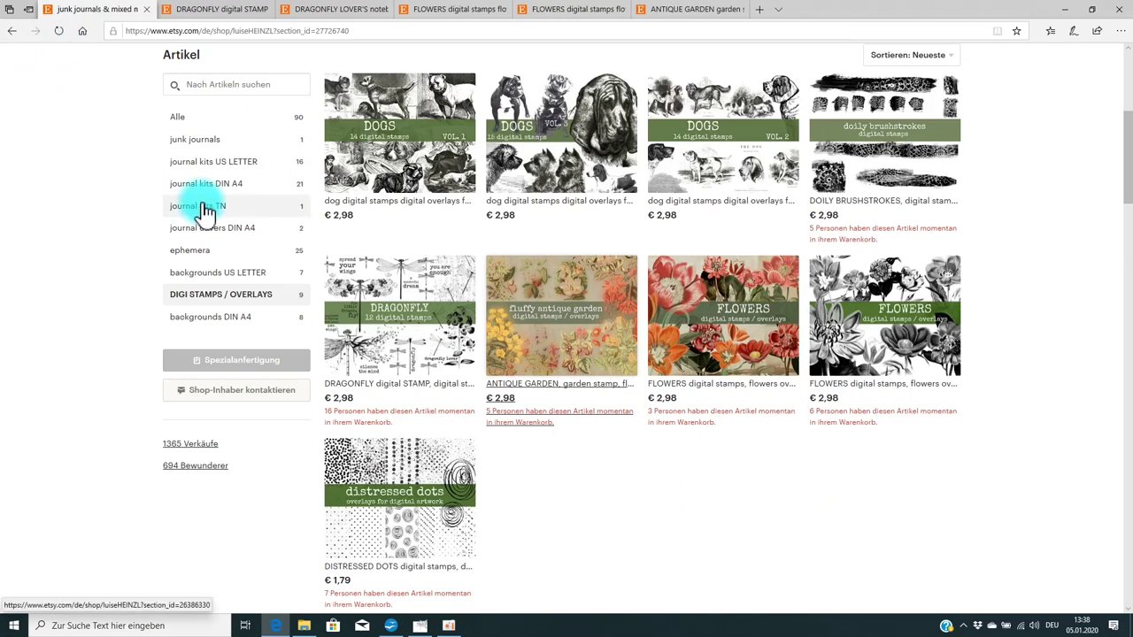
left_click(396, 172)
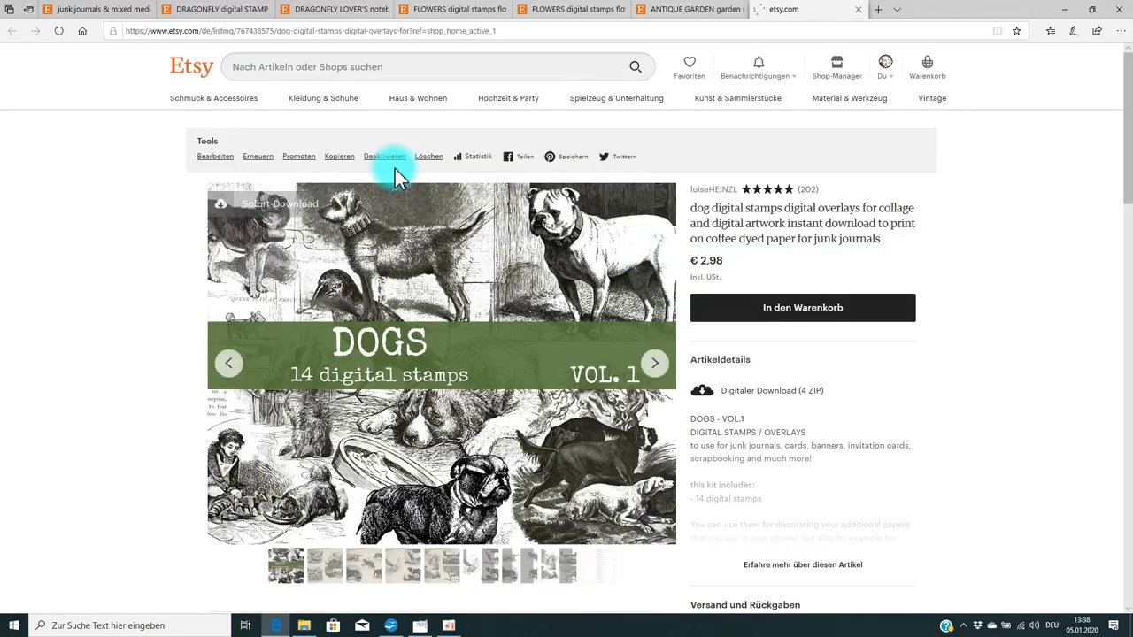
left_click(654, 368)
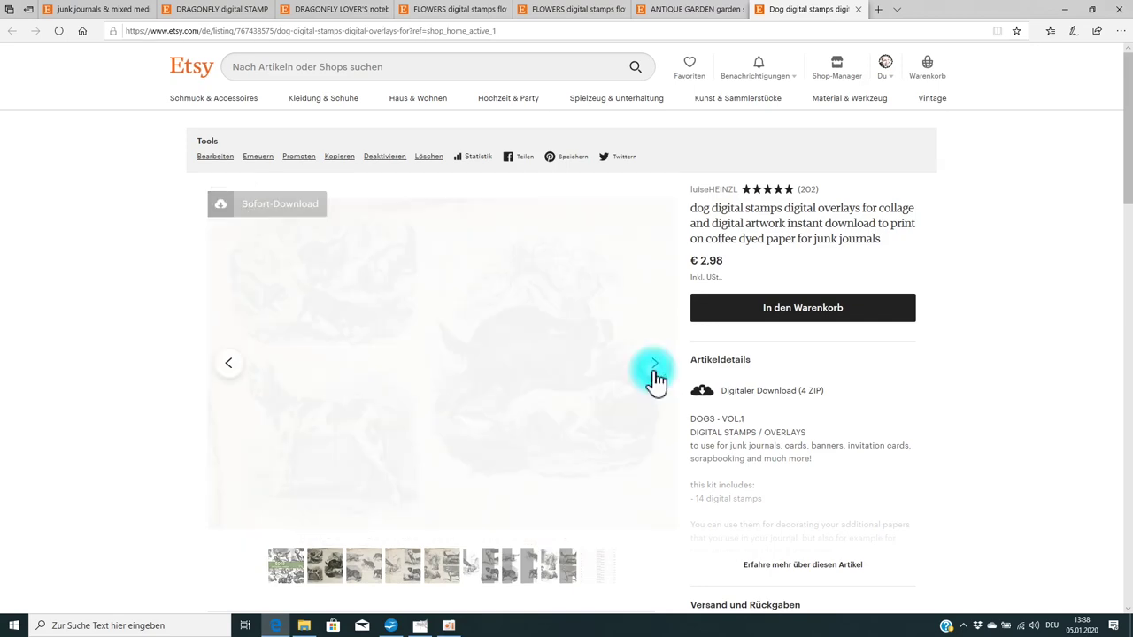
left_click(654, 365)
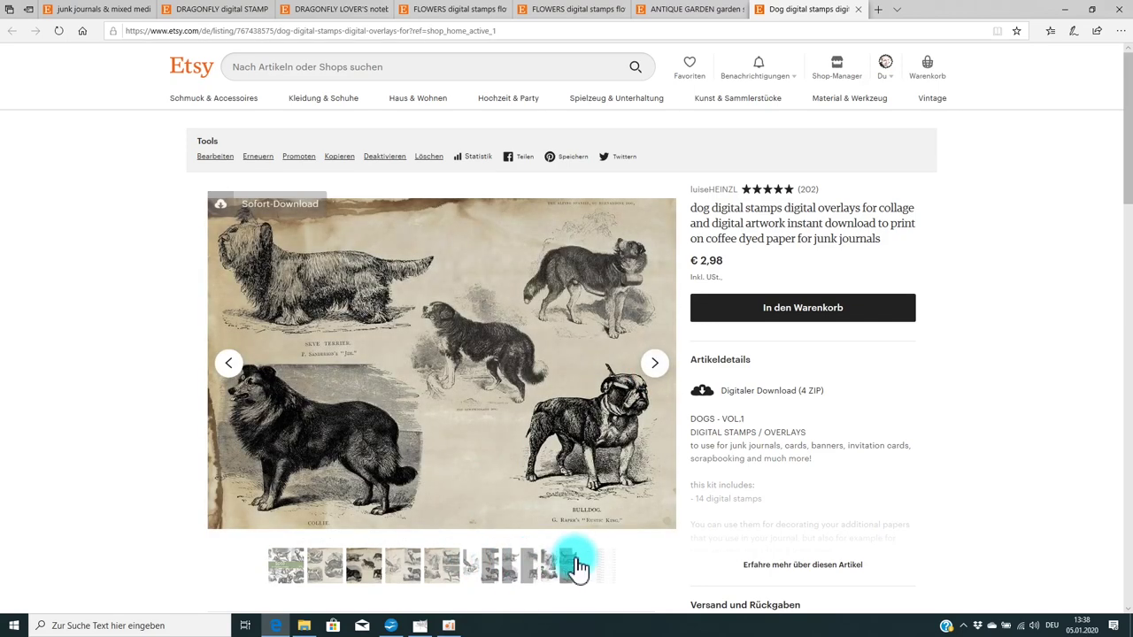
left_click(599, 574)
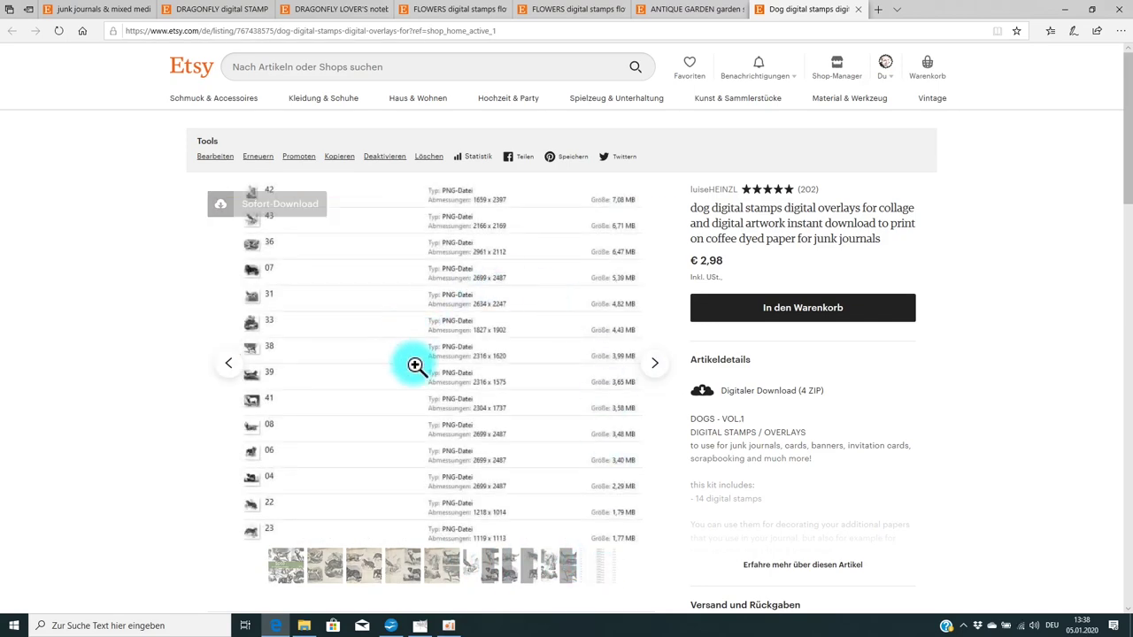
left_click(414, 366)
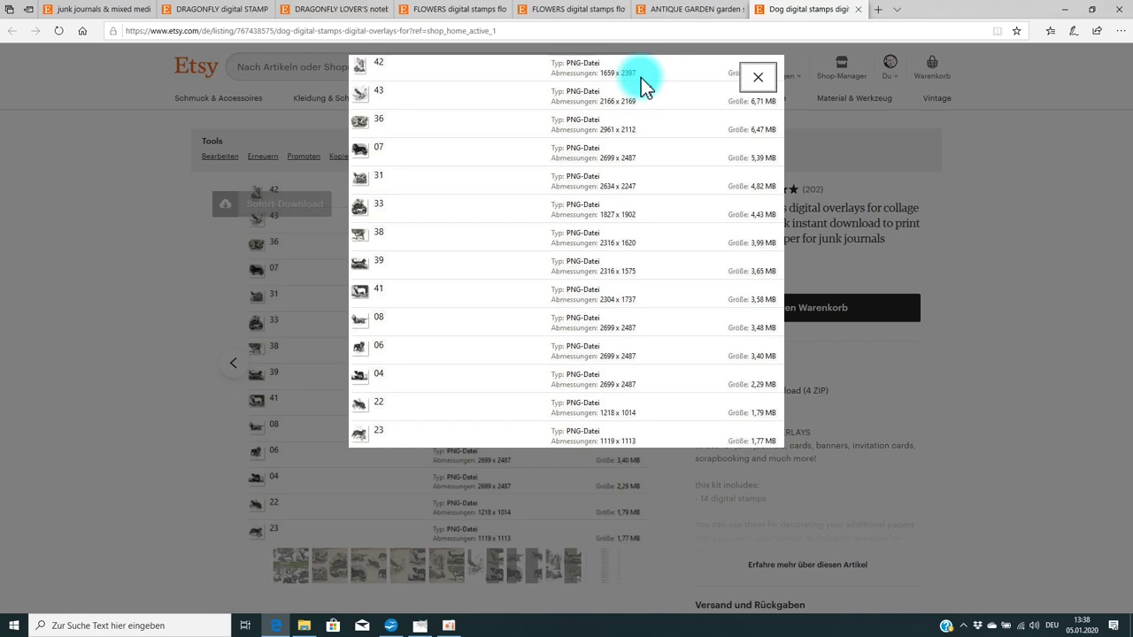
left_click(758, 79)
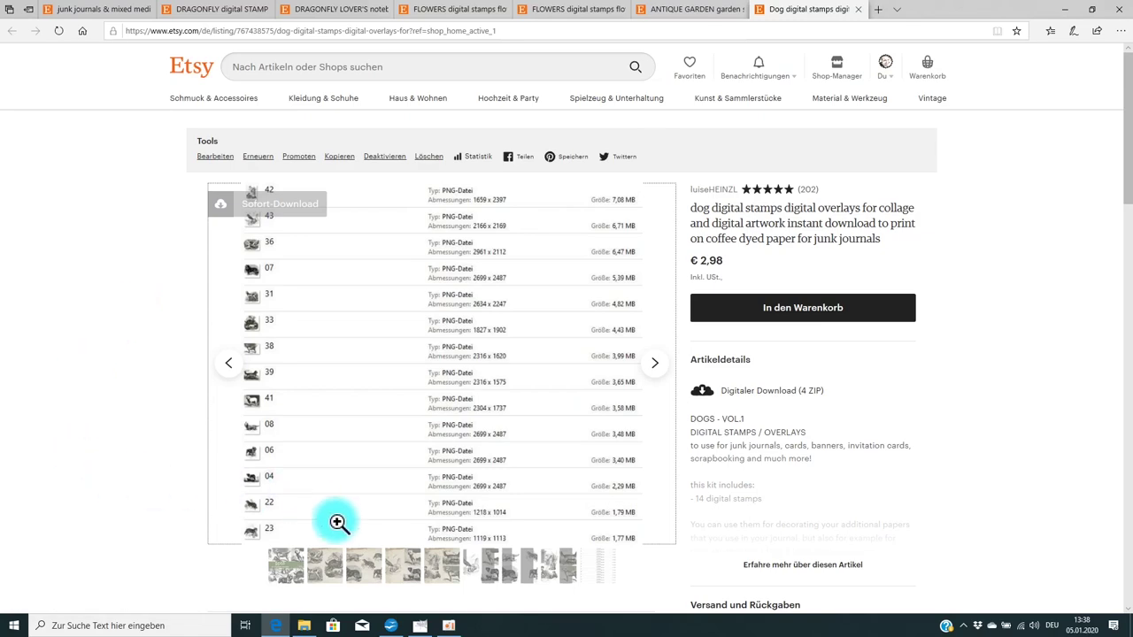
Step: Switch to GIMP and hide the digital stamps text layer and the dragonfly_stamp4.png layer
left_click(419, 626)
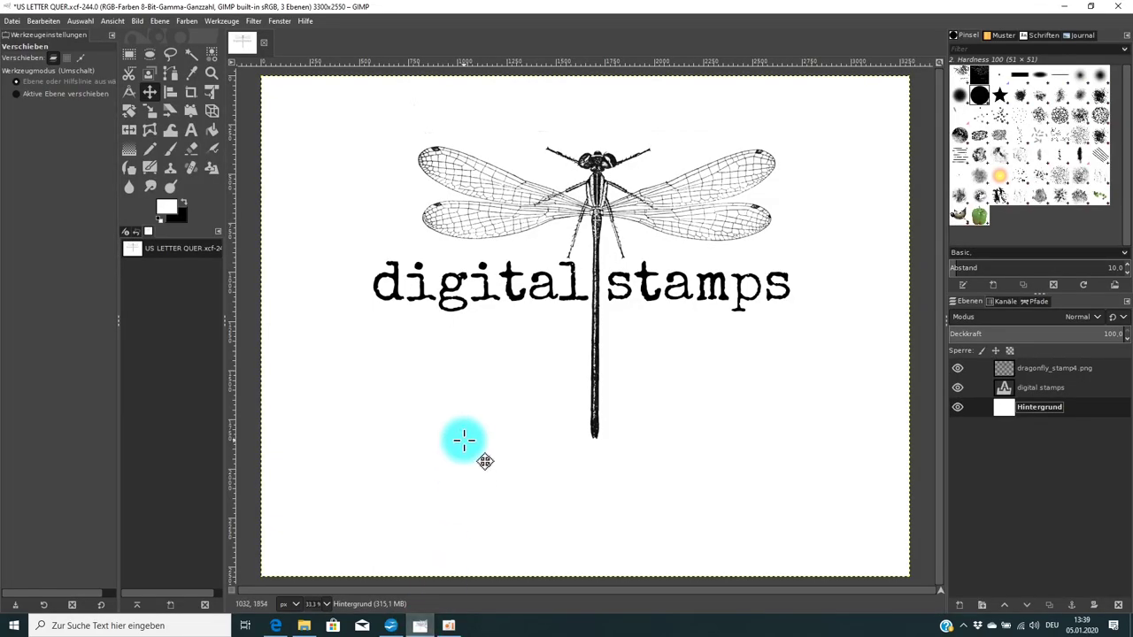
left_click(956, 388)
left_click(957, 369)
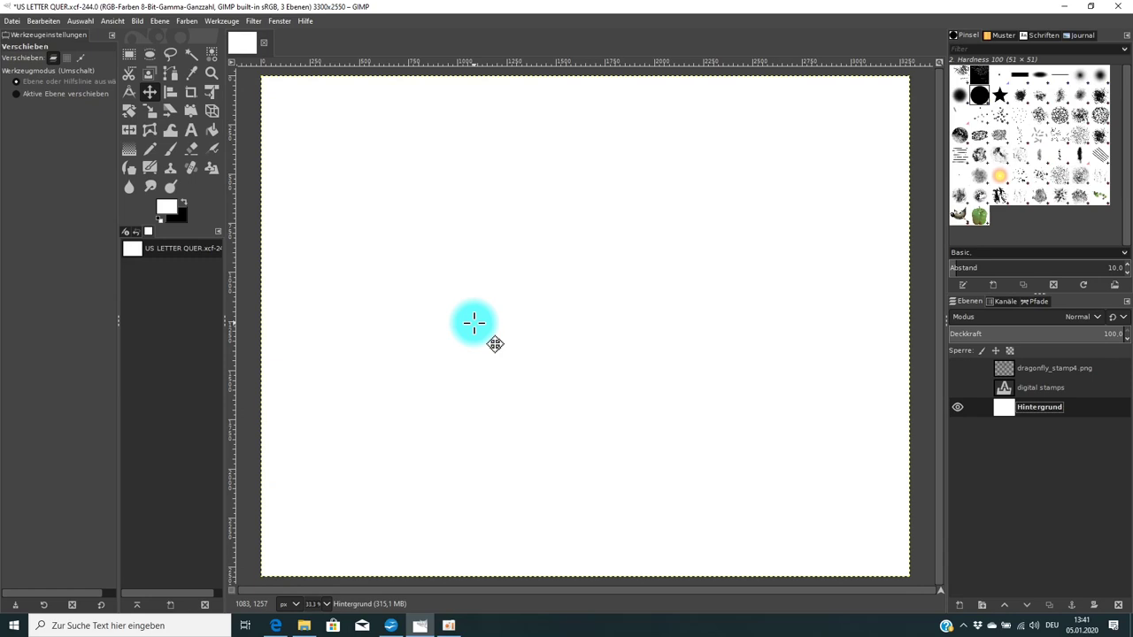
Step: Add dog image 30 from the Neuer Ordner folder as a layer and move it to the lower-left corner of the page
left_click(303, 625)
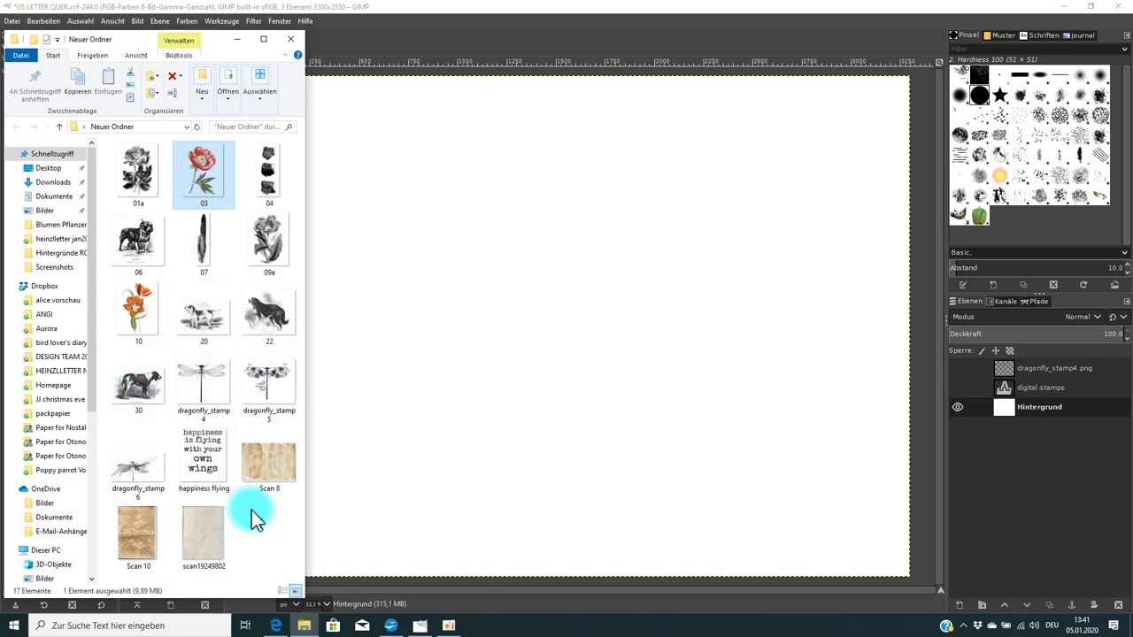
left_click(152, 392)
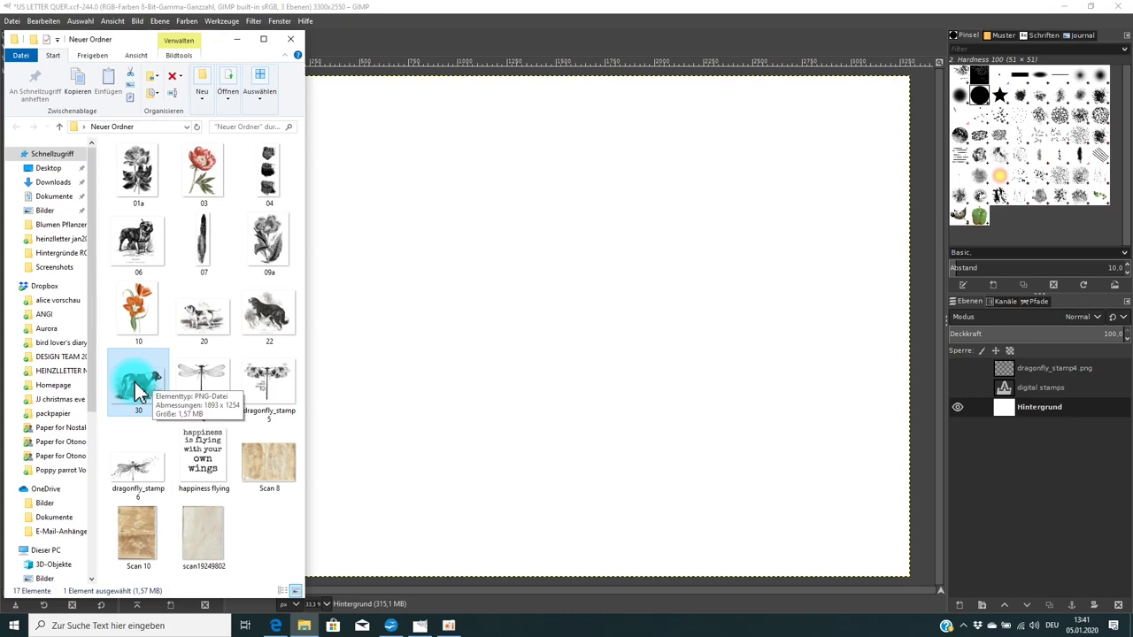
left_click(202, 316)
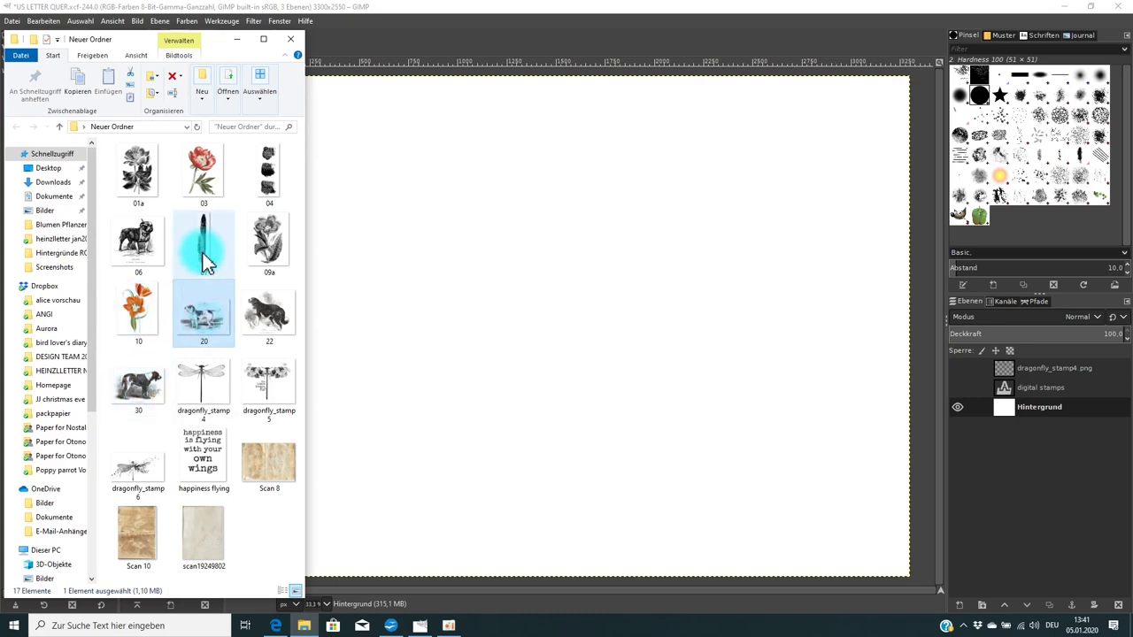
left_click(148, 382)
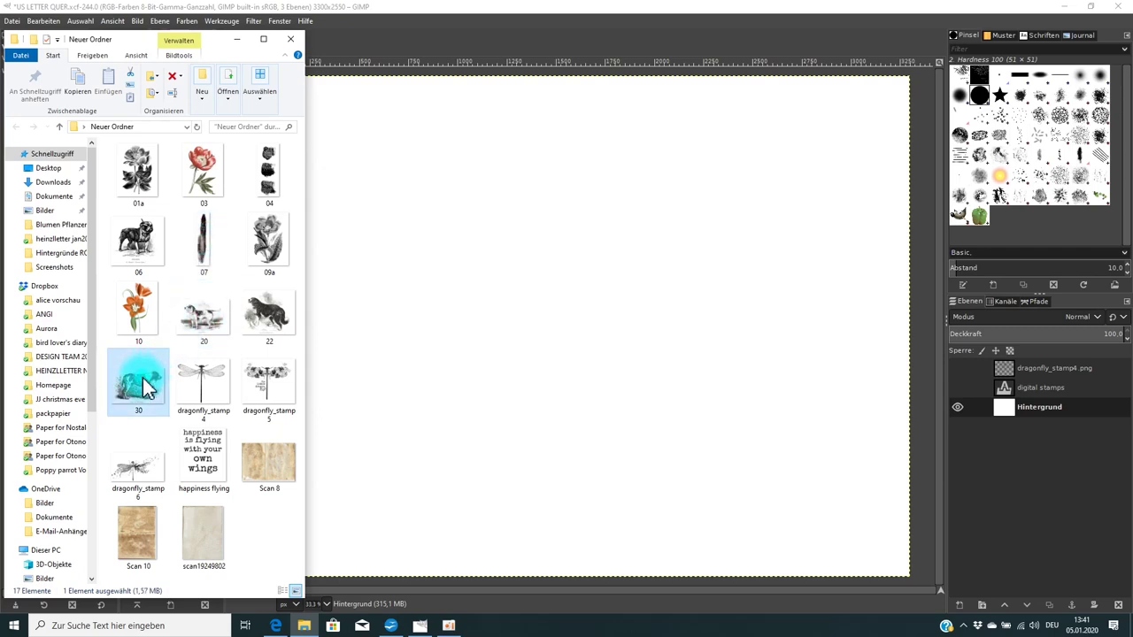
left_click_drag(142, 377, 571, 241)
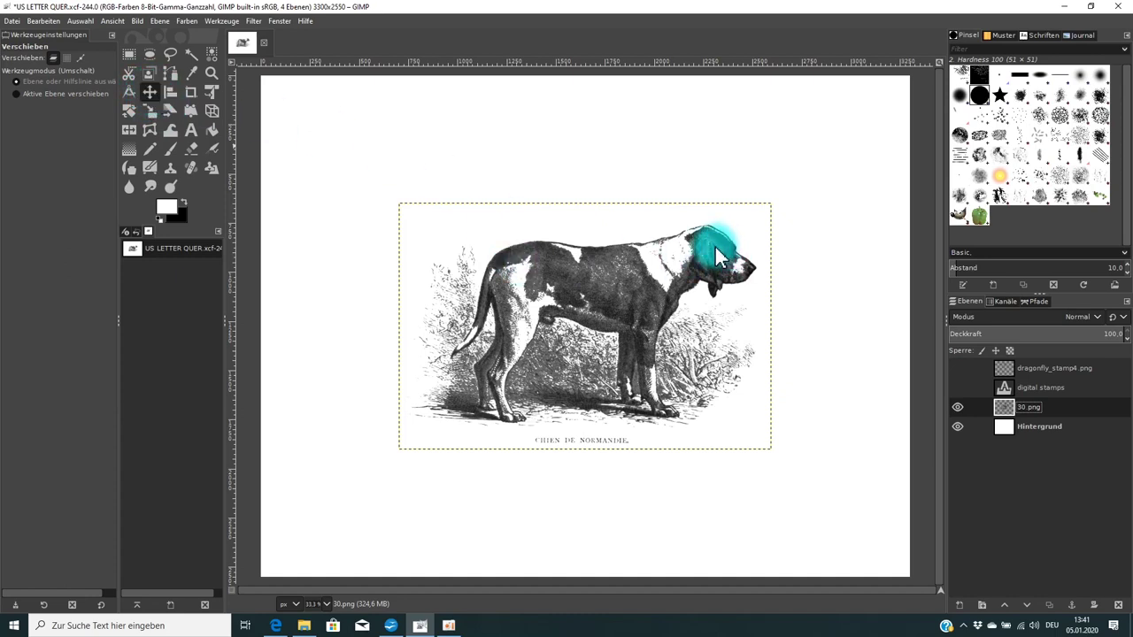
left_click_drag(716, 258, 564, 374)
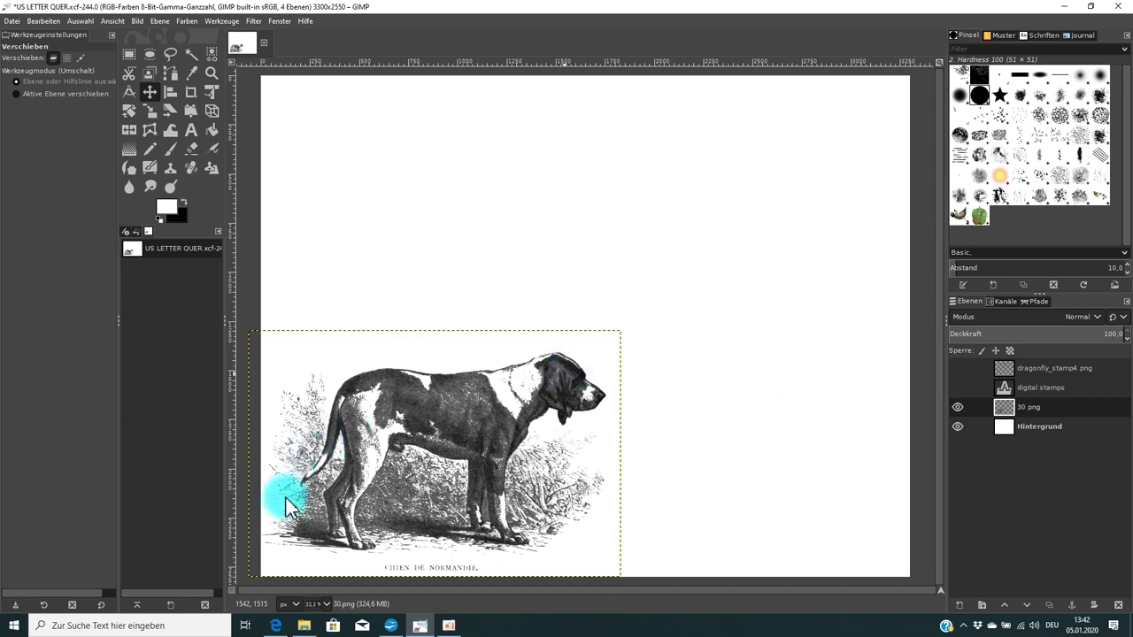
Step: Add red flower image 03 from the Neuer Ordner folder as a layer and move it to the right half of the page
left_click(303, 626)
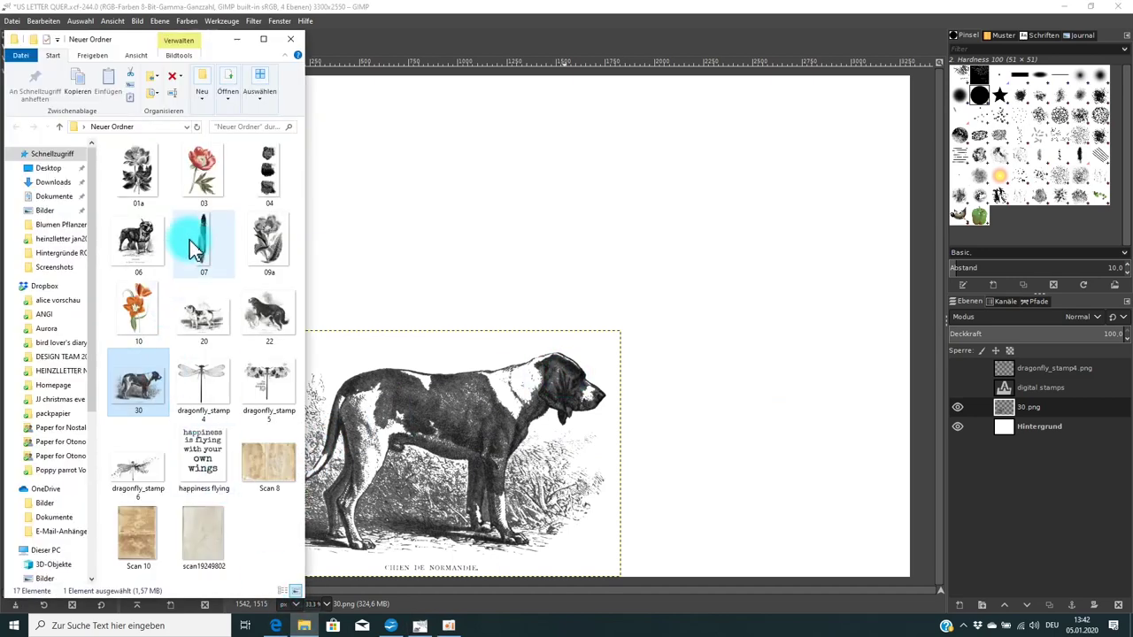
left_click_drag(208, 180, 724, 234)
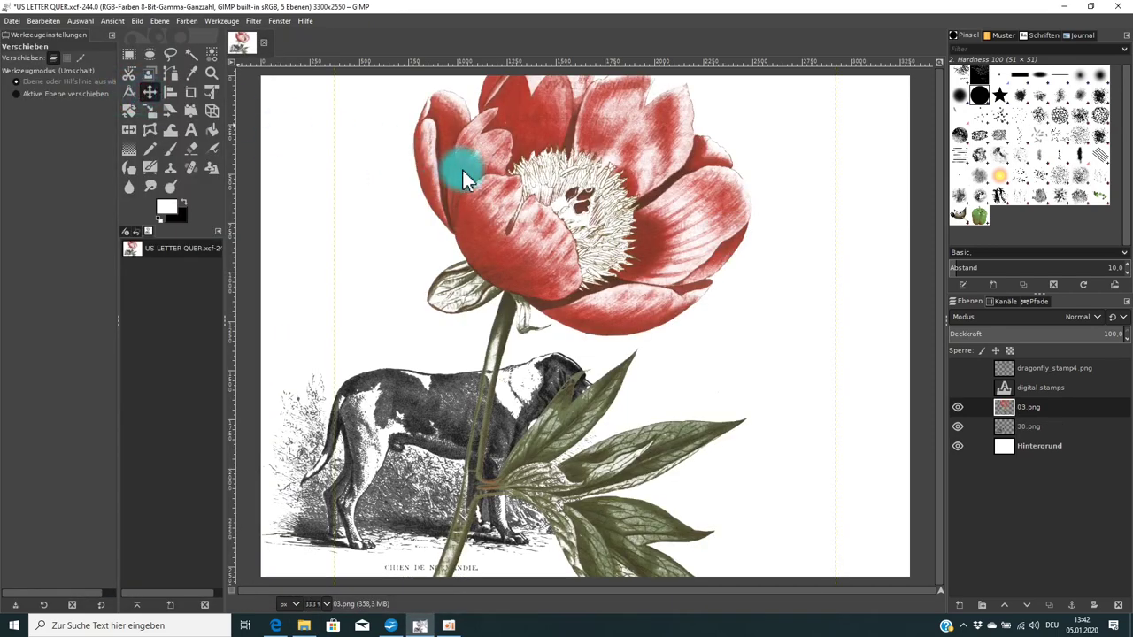
left_click_drag(462, 168, 634, 191)
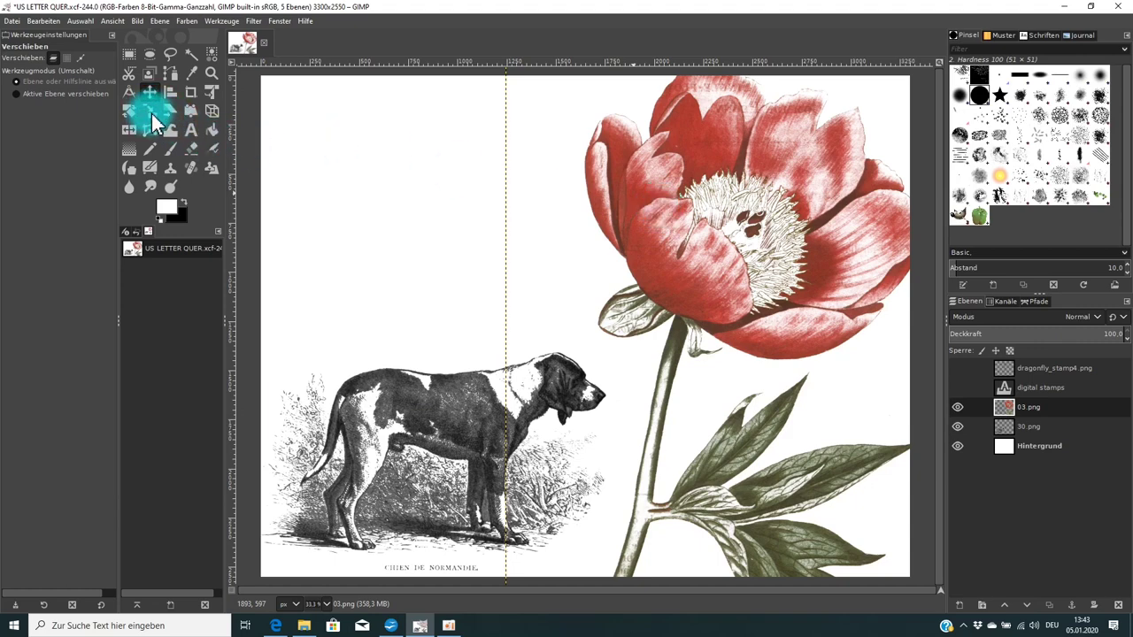
Step: Scale the 03.png flower layer proportionally about its centre to about 1546 × 2001 px
left_click(1033, 405)
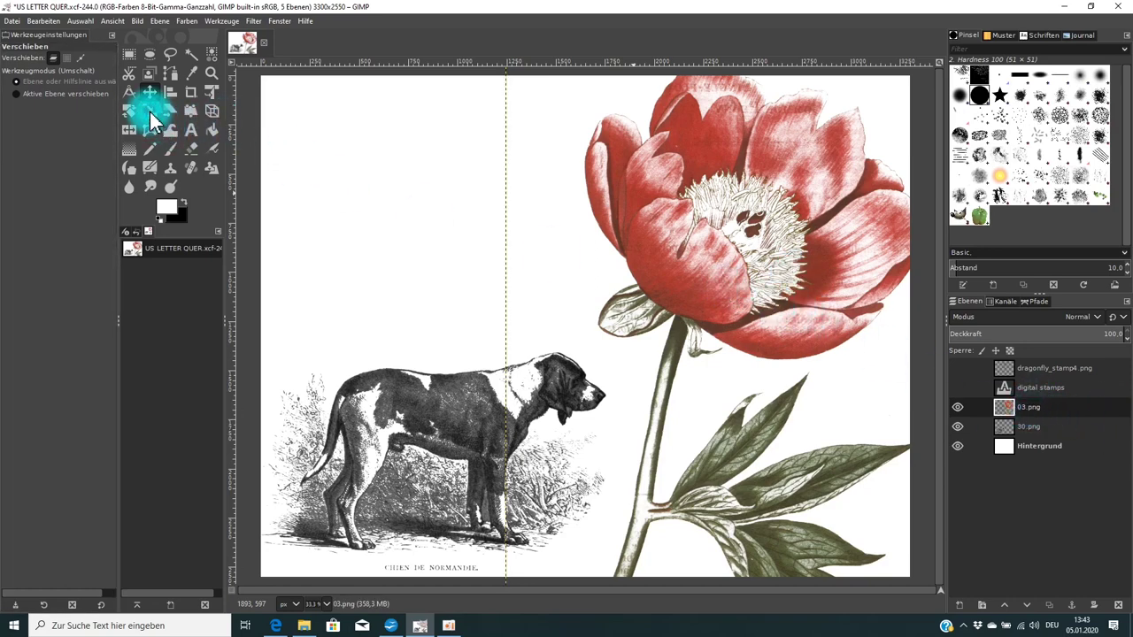
left_click(1064, 6)
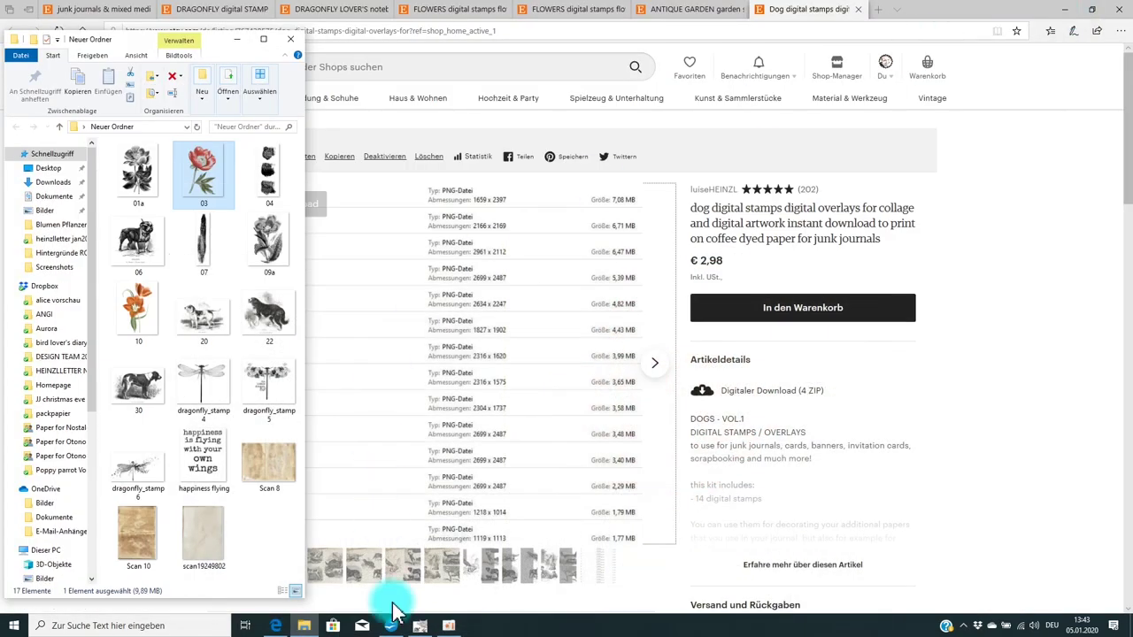
left_click(419, 625)
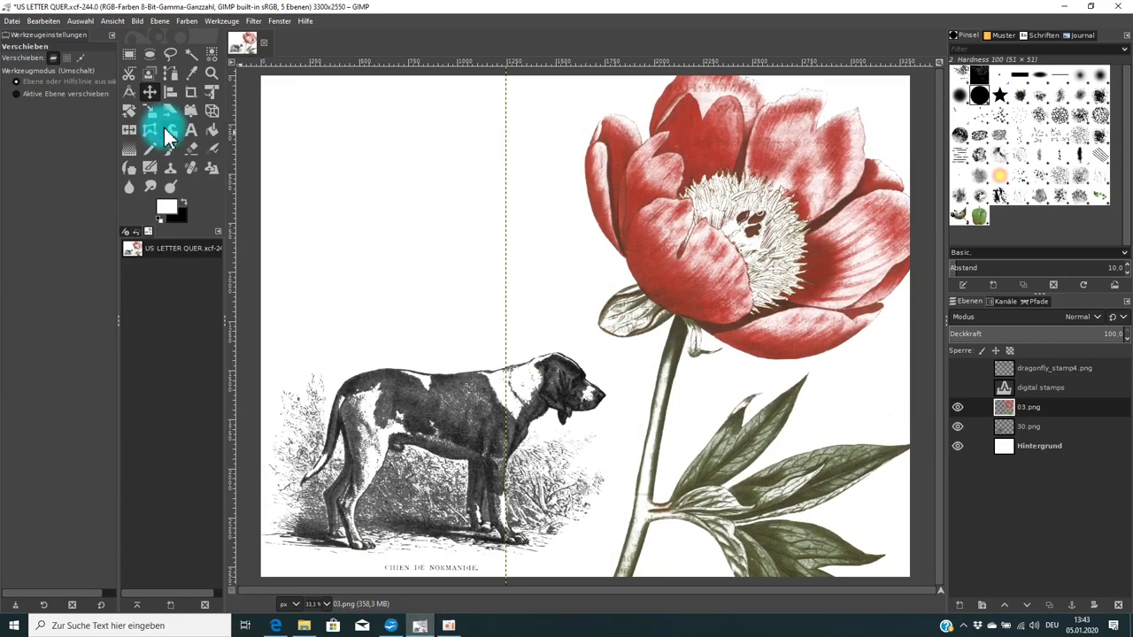
left_click(152, 113)
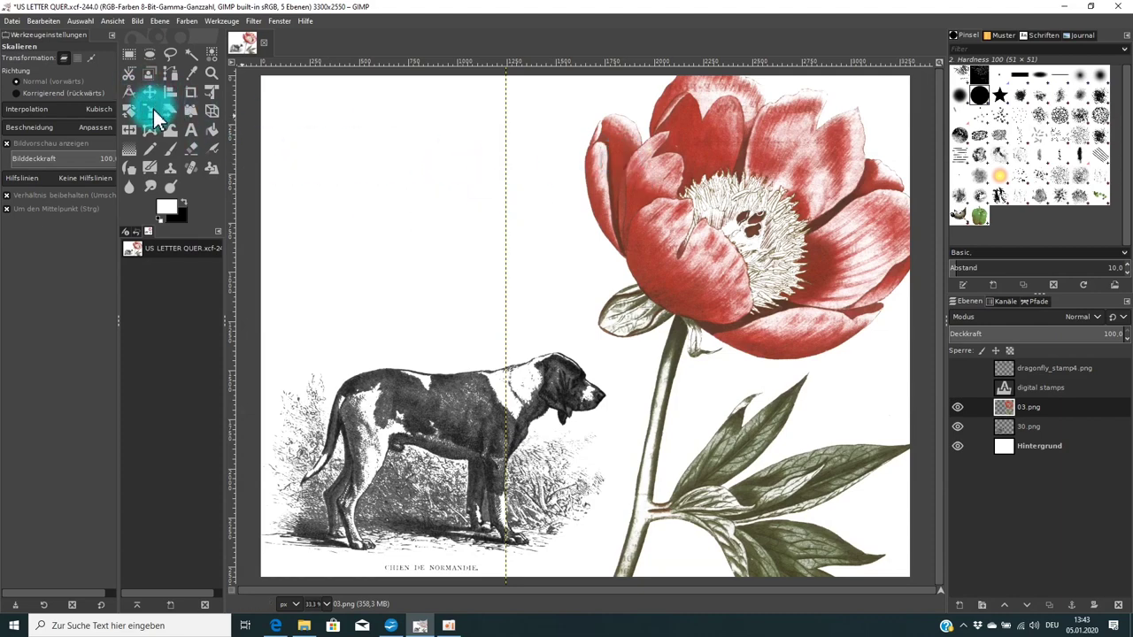
left_click(658, 144)
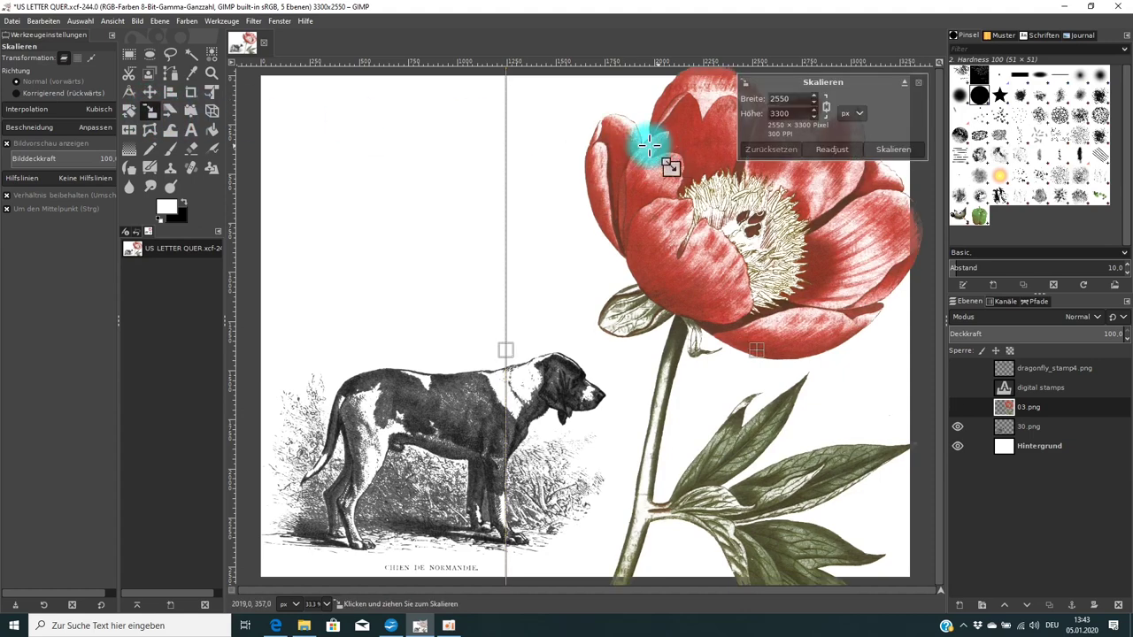
left_click_drag(559, 101, 824, 301)
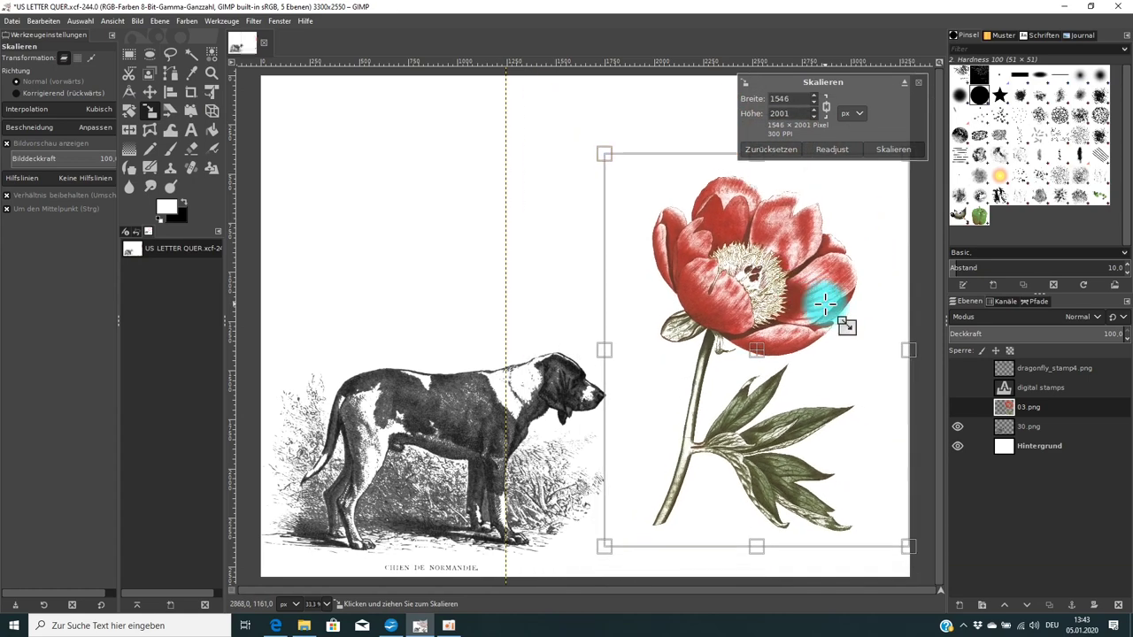
left_click(891, 148)
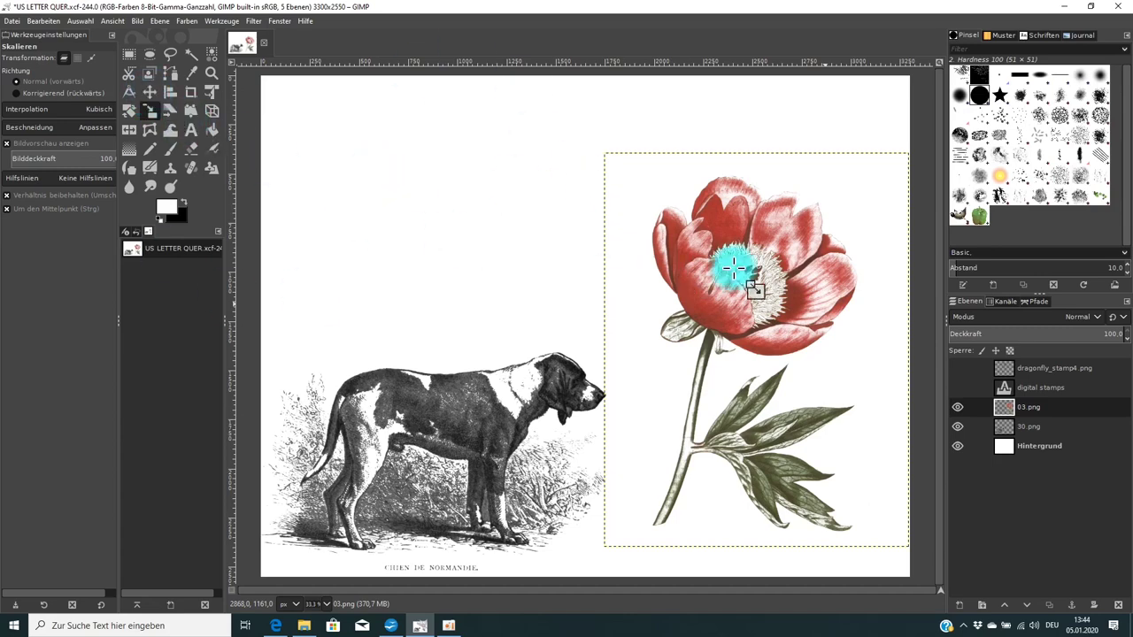
Step: Move the 03.png flower layer to the upper-right corner so that it extends slightly past the page's right edge
left_click(1065, 7)
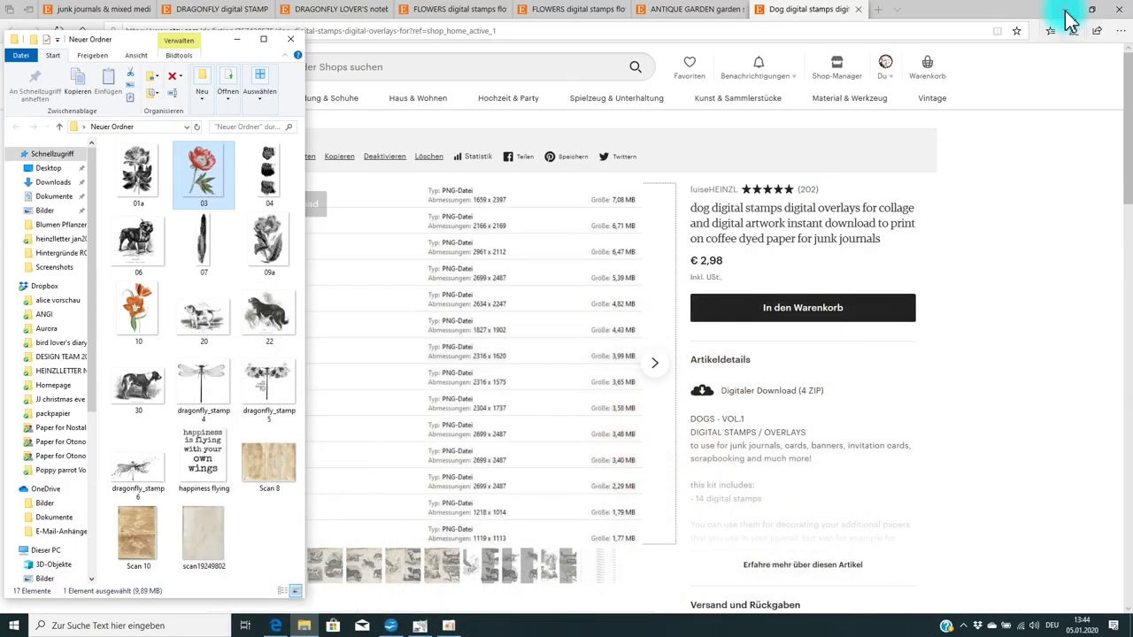
left_click(419, 626)
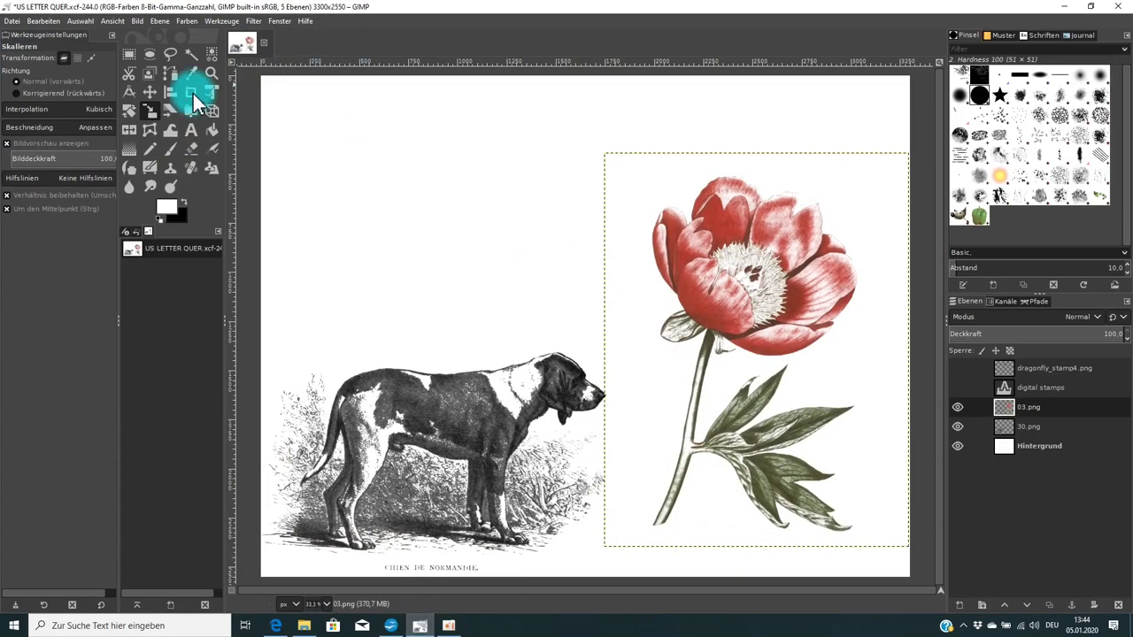
left_click(151, 93)
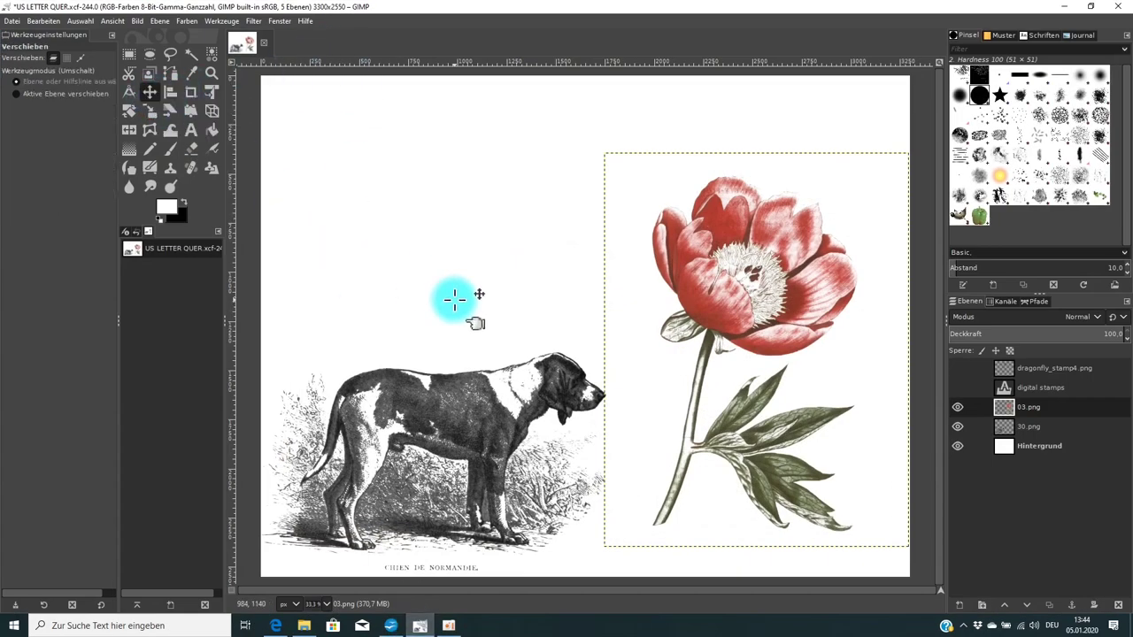
left_click_drag(719, 219, 811, 126)
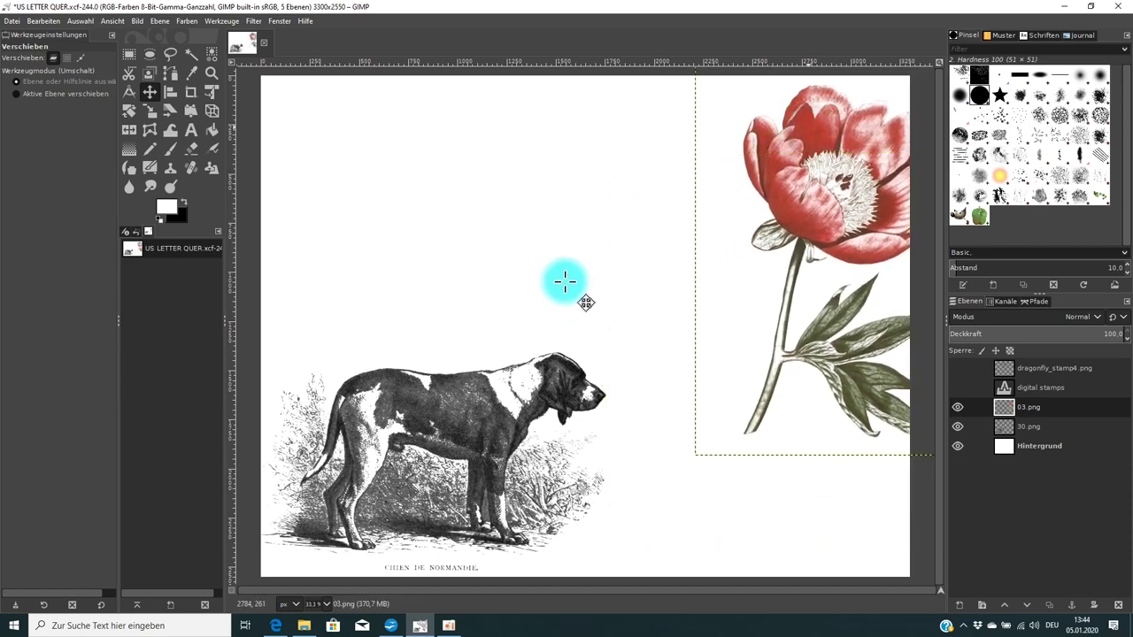
Step: Scale the 30.png dog layer proportionally about its centre to about 4455 × 2951 px
left_click(1023, 428)
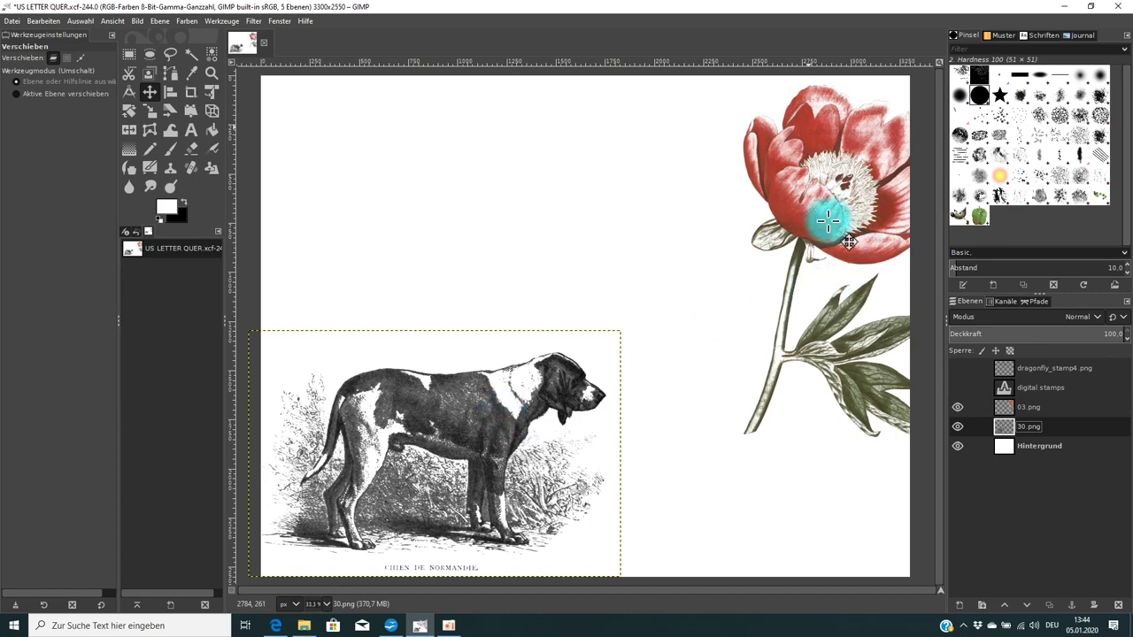
key("shift+s")
left_click(467, 430)
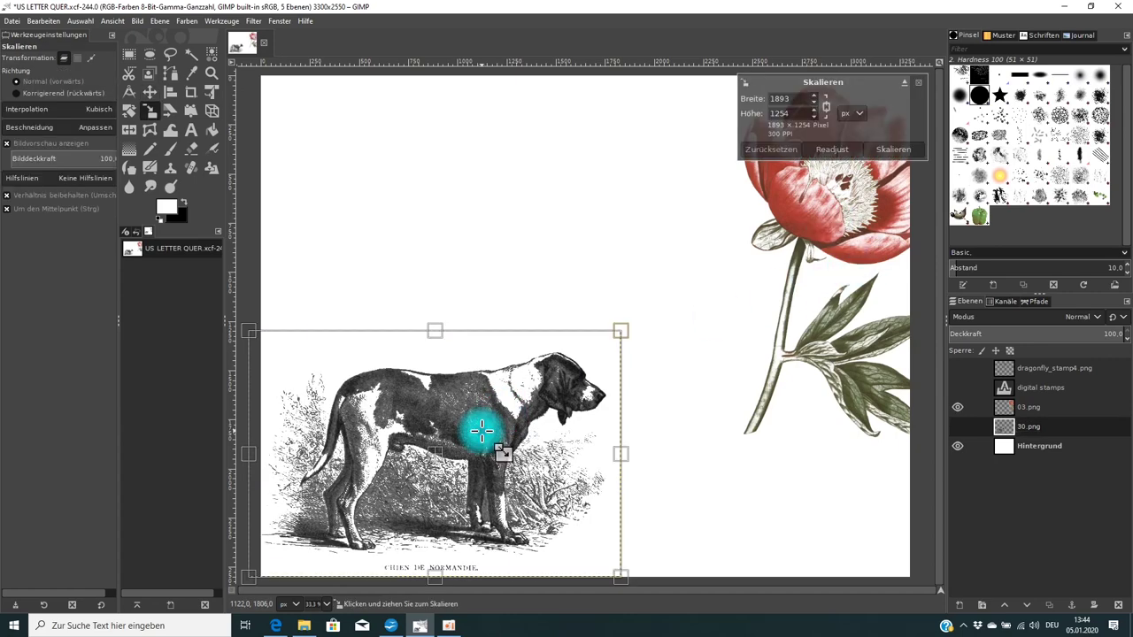
left_click_drag(617, 332, 1113, 9)
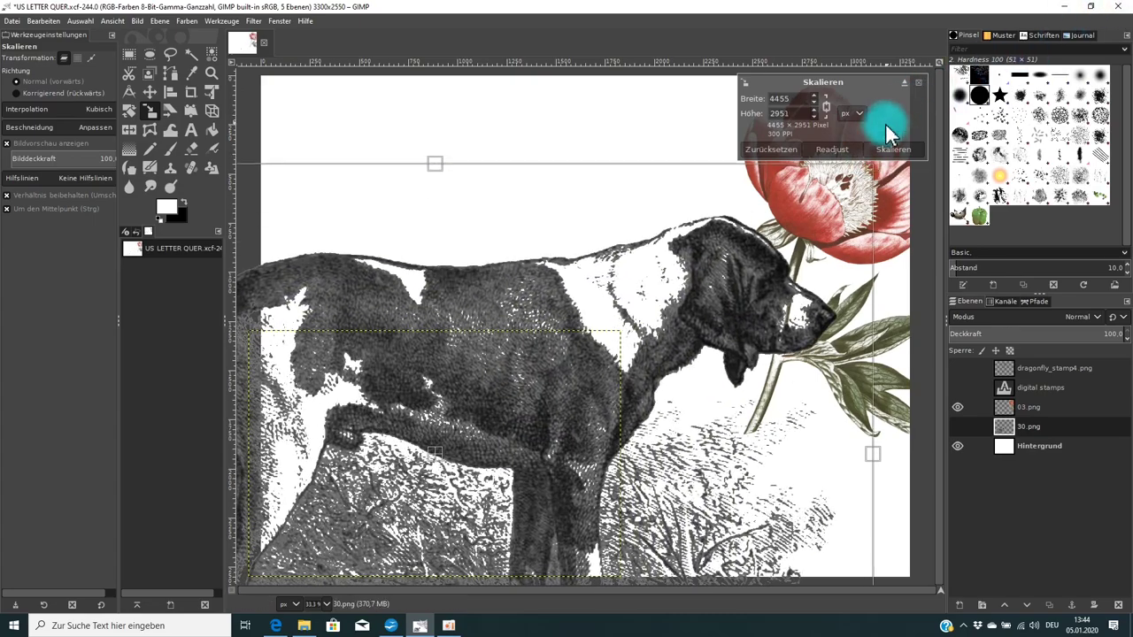
left_click(888, 147)
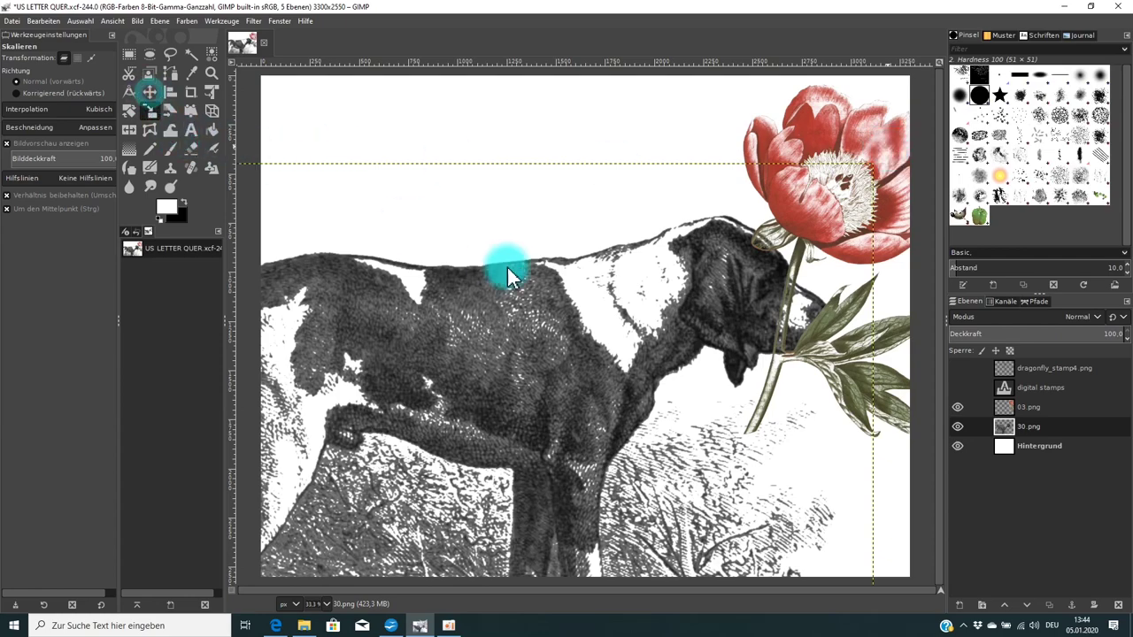
Step: Enlarge the dog layer further to about 4640 × 3073 px and shift it up and left, away from the flower
left_click_drag(697, 251, 719, 205)
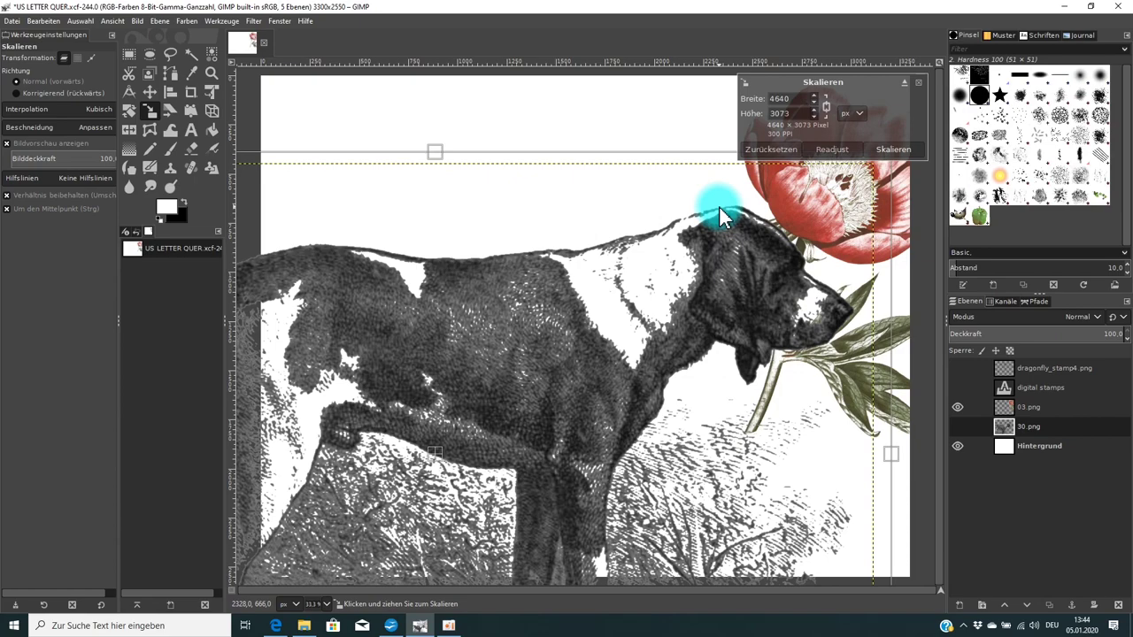
left_click(891, 149)
left_click(150, 92)
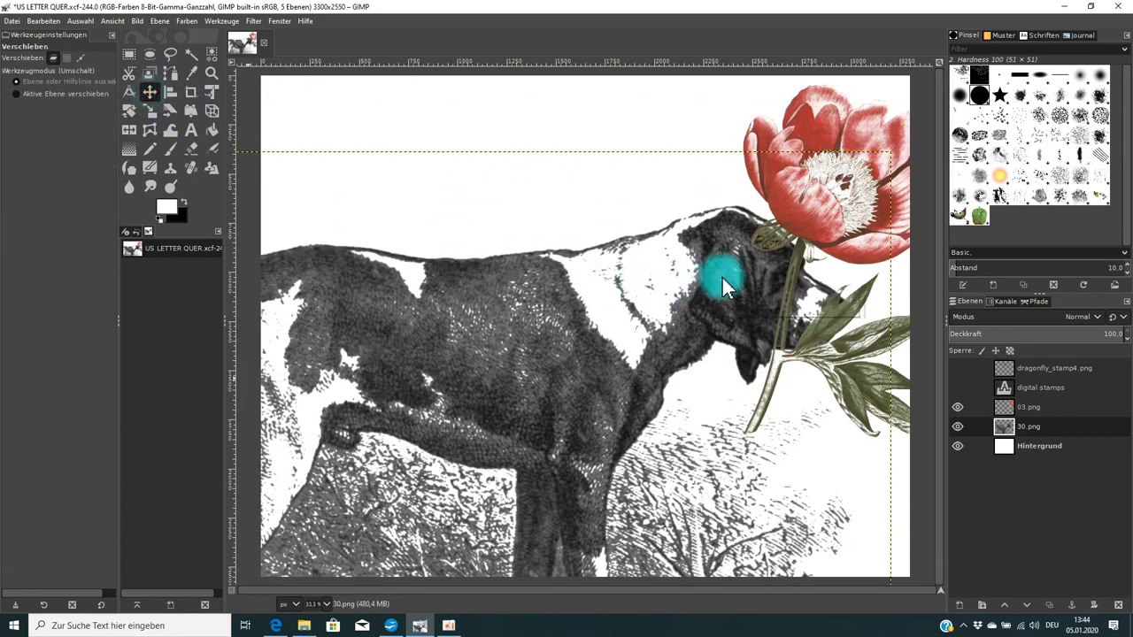
left_click_drag(703, 239, 541, 203)
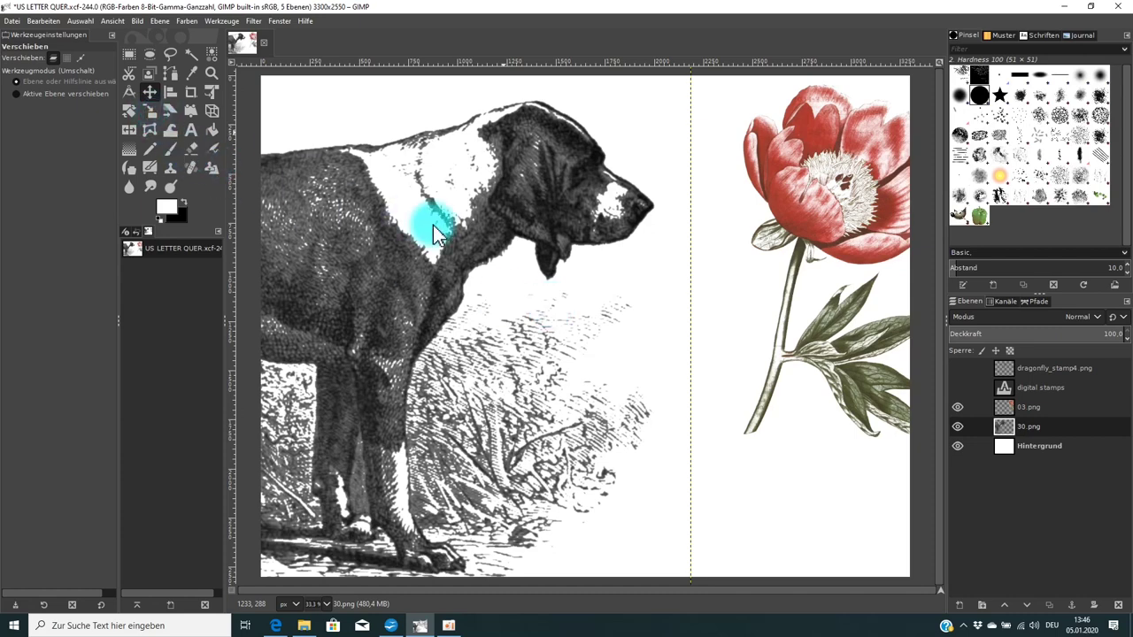
Step: Undo the enlargements and the move of the 30.png dog layer
key("ctrl+z")
key("ctrl+z")
key("ctrl+z")
key("ctrl+z")
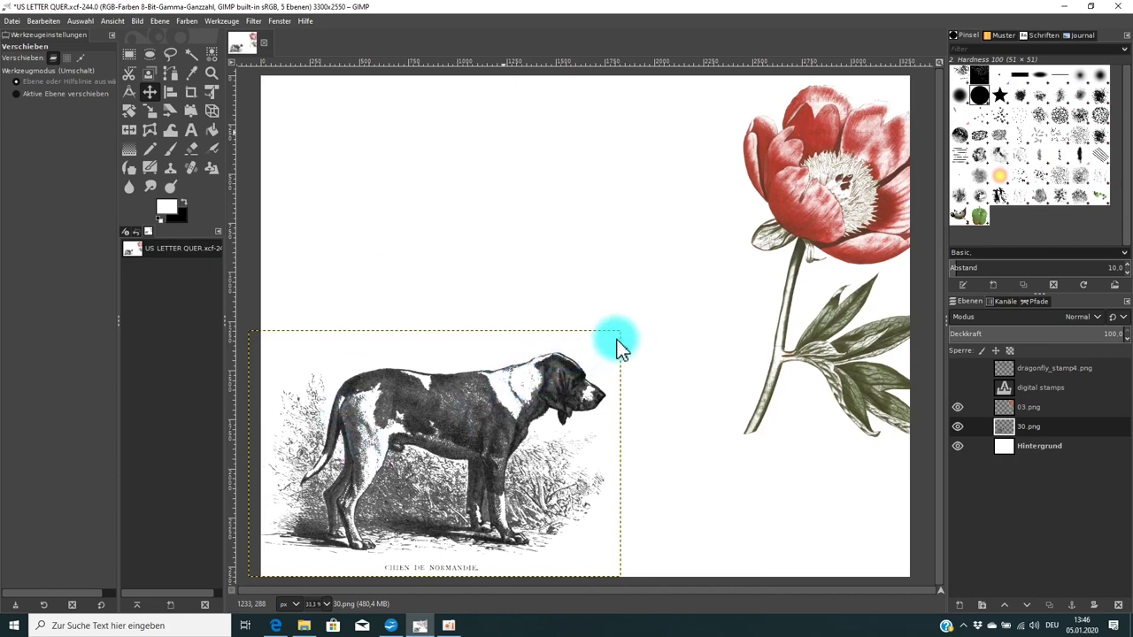
Step: Scale the 30.png dog layer proportionally to about 1171 × 776 px and move it into the page's lower-left corner
left_click(466, 442)
left_click(150, 109)
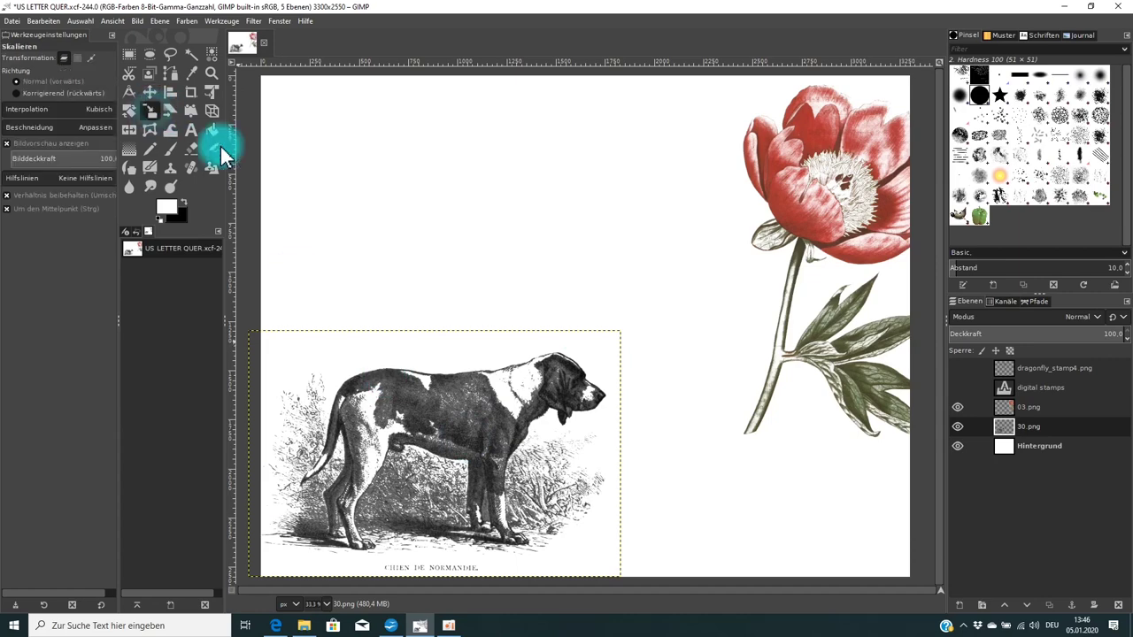
left_click(597, 362)
left_click_drag(596, 362, 451, 434)
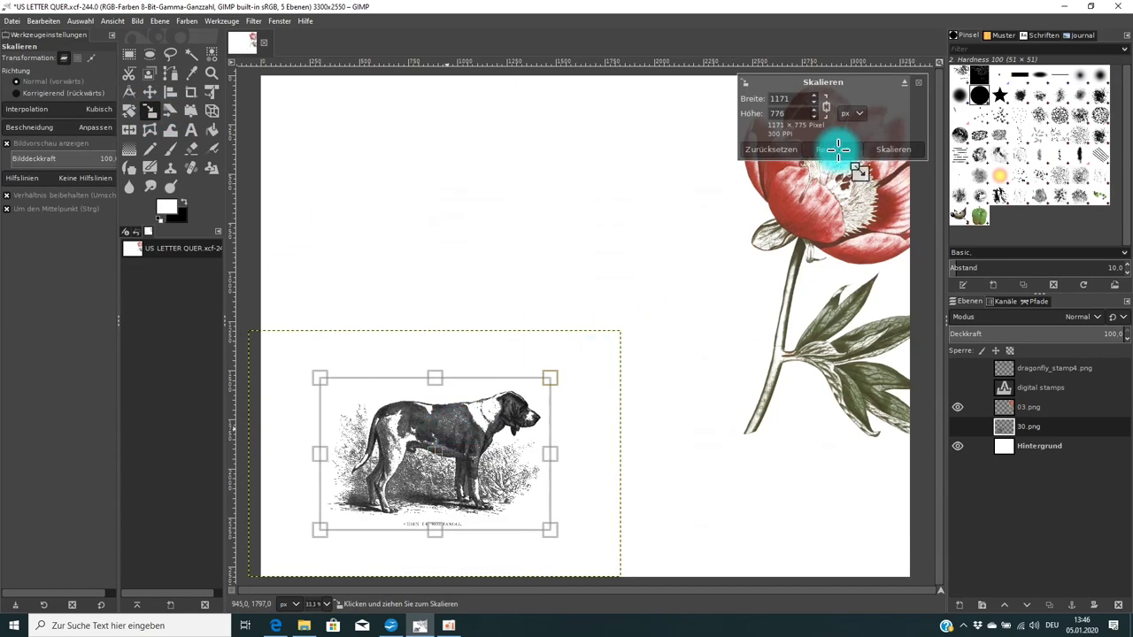
left_click(888, 148)
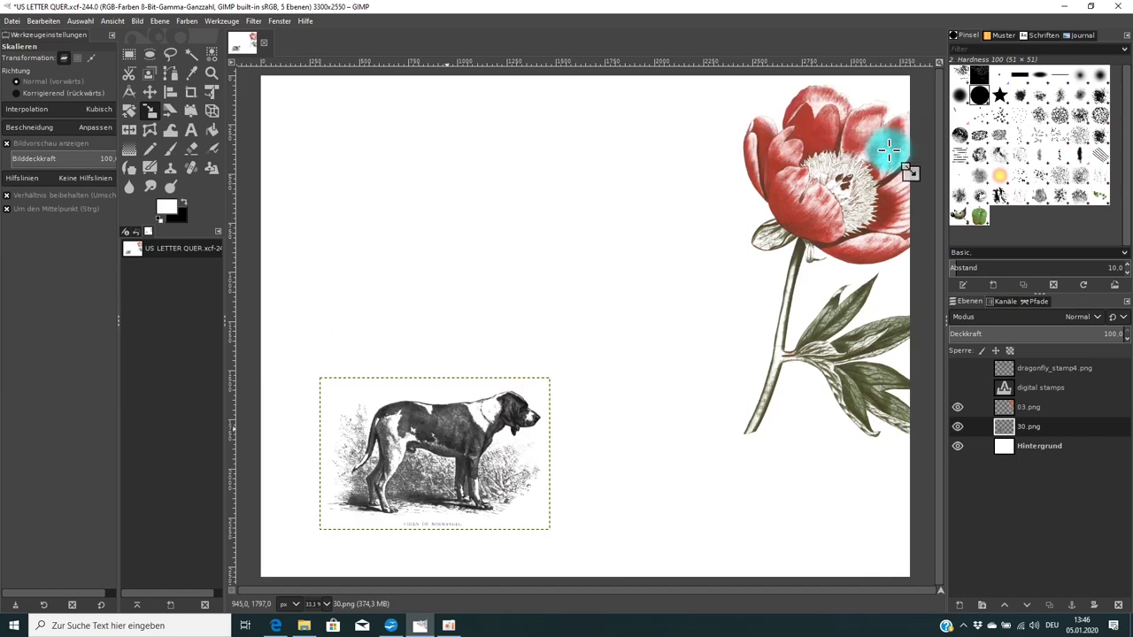
left_click(150, 92)
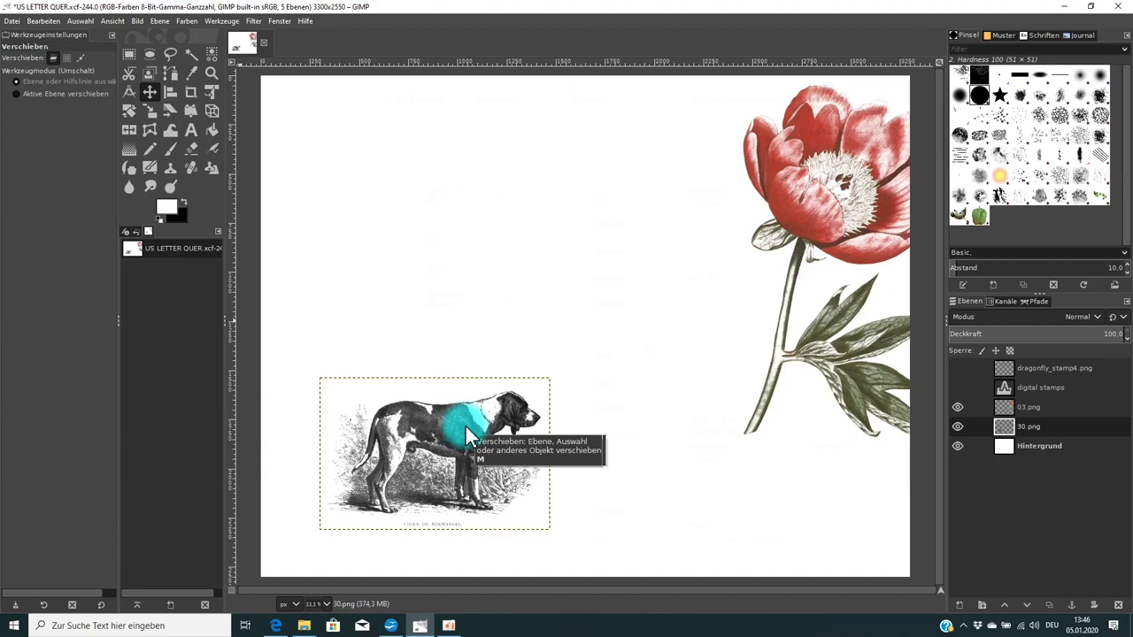
left_click_drag(516, 397, 436, 454)
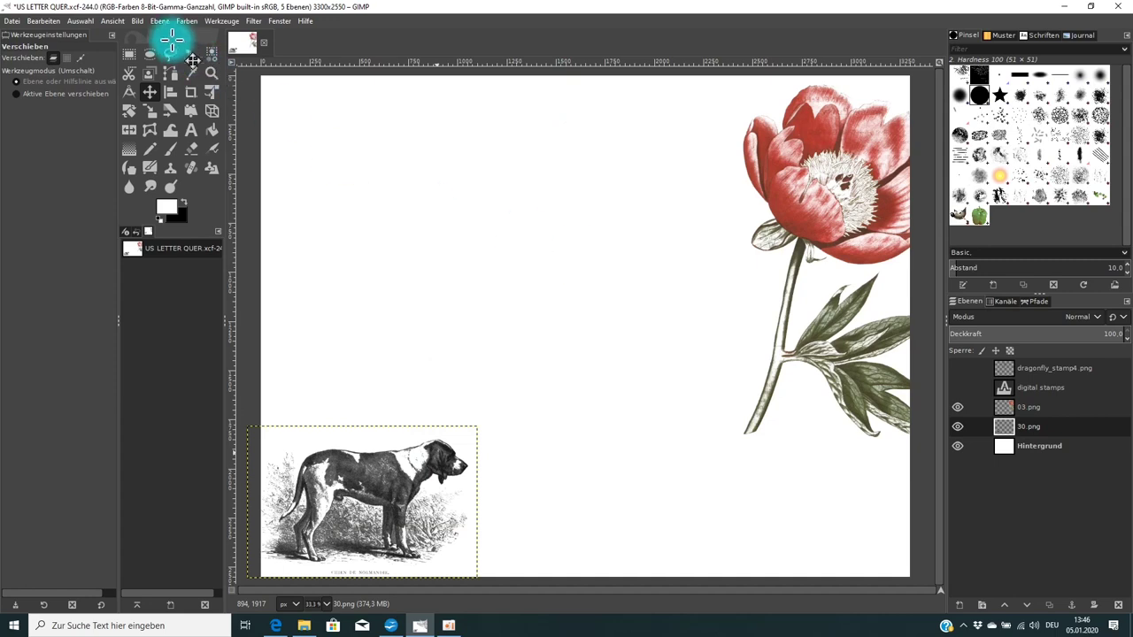
Step: Add a vertical guide at 50 percent of the page width
left_click(137, 20)
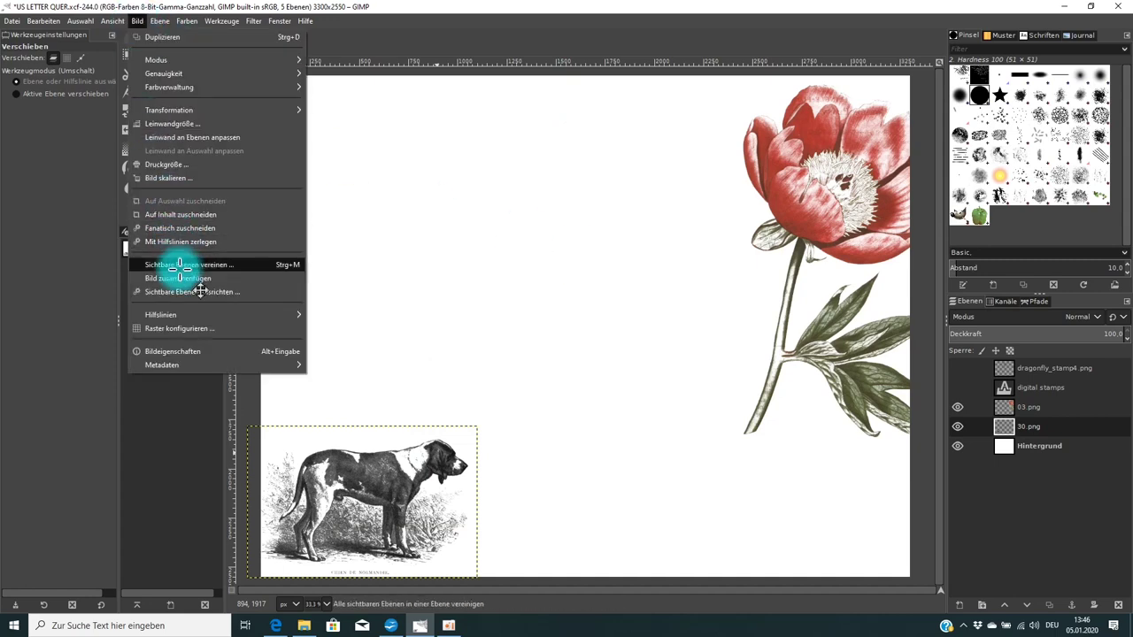
mouse_move(186, 312)
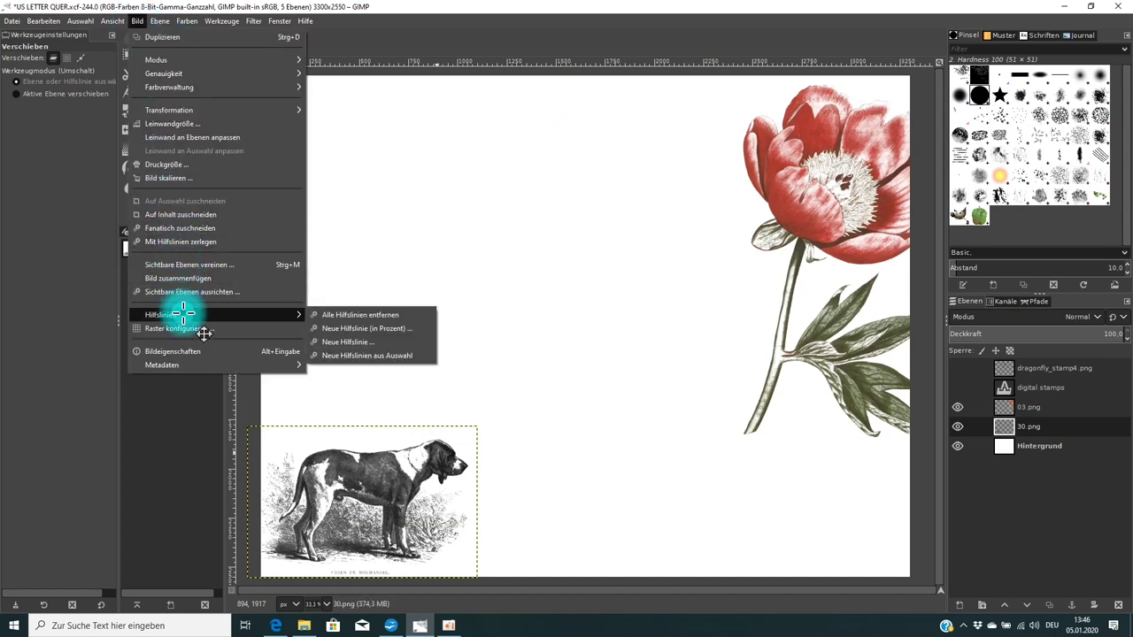
left_click(395, 328)
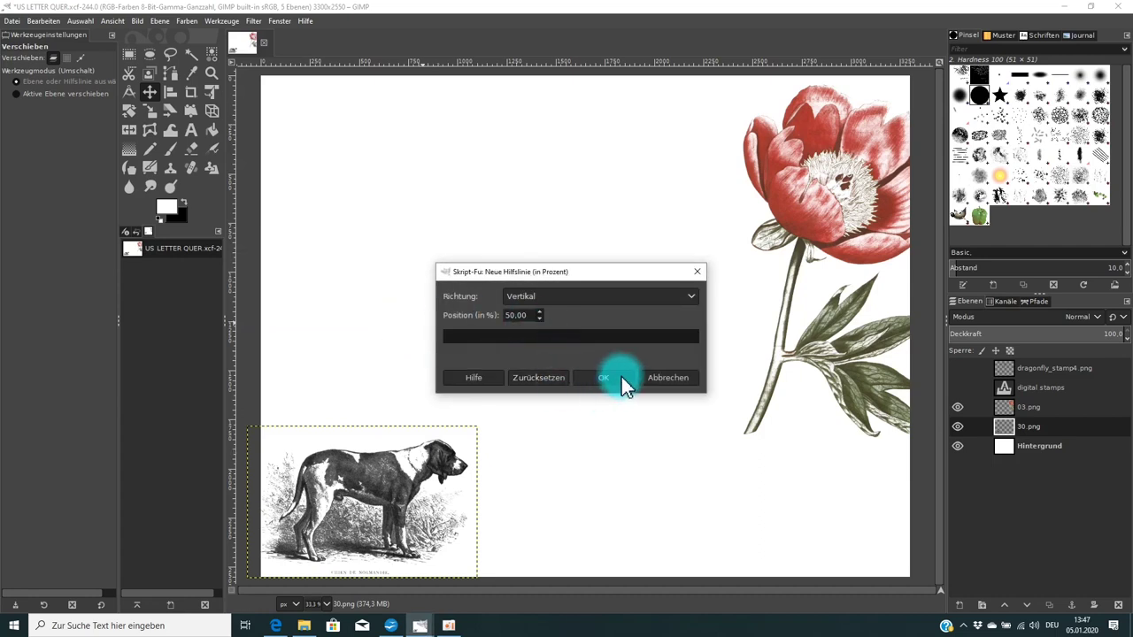
left_click(621, 377)
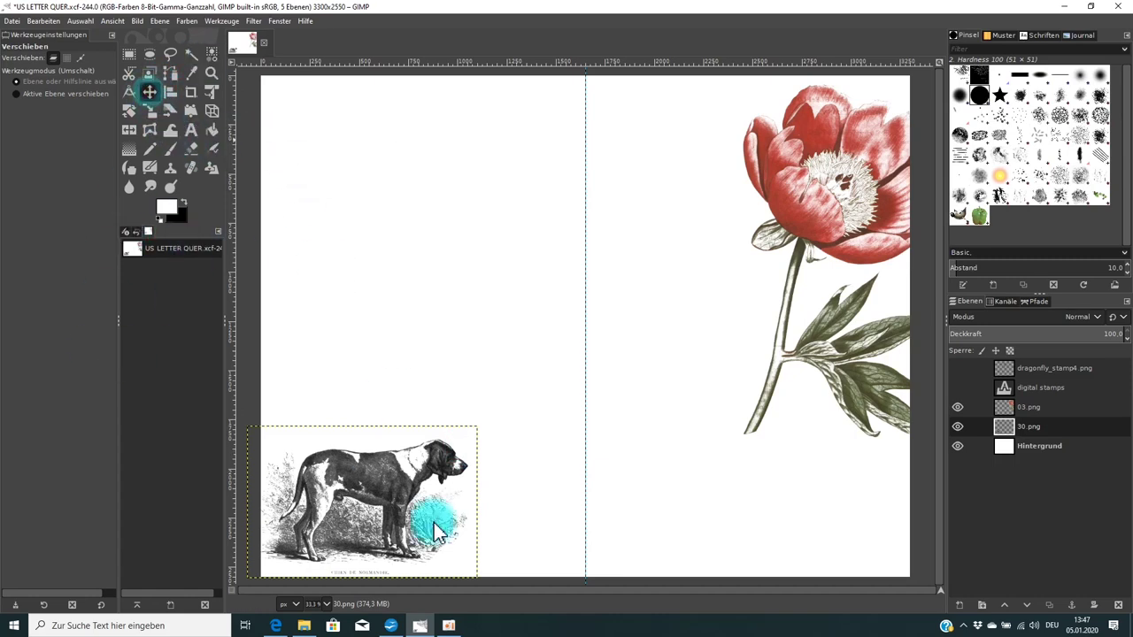
Step: Make the Hintergrund layer active and reposition the dog near the bottom of the page's left half, clear of the centre guide
left_click_drag(447, 453, 576, 449)
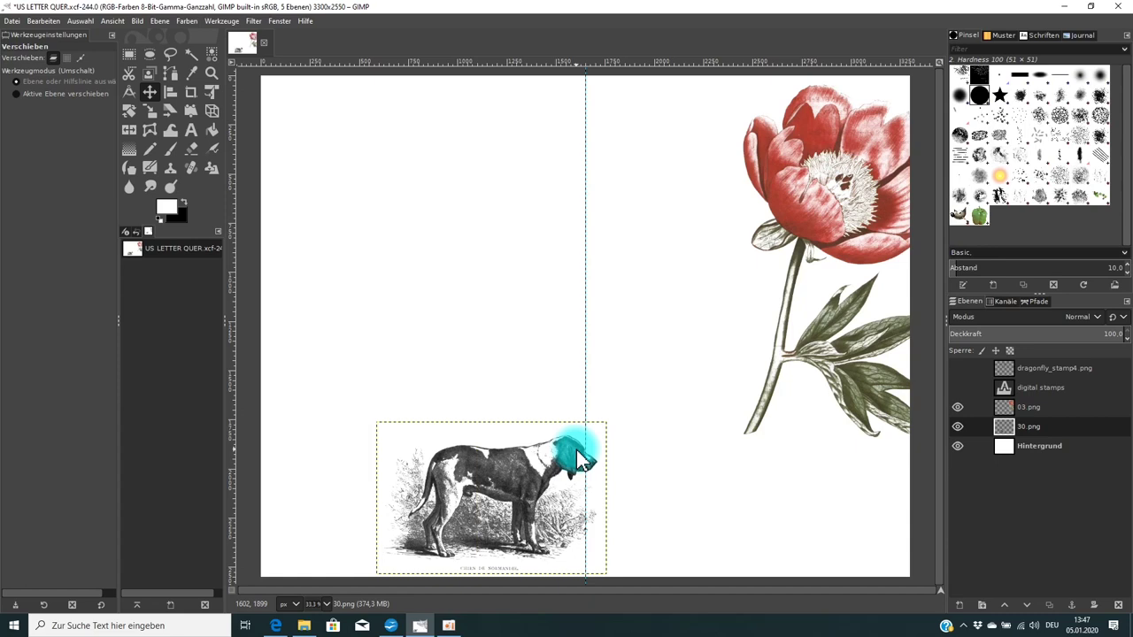
left_click(1031, 446)
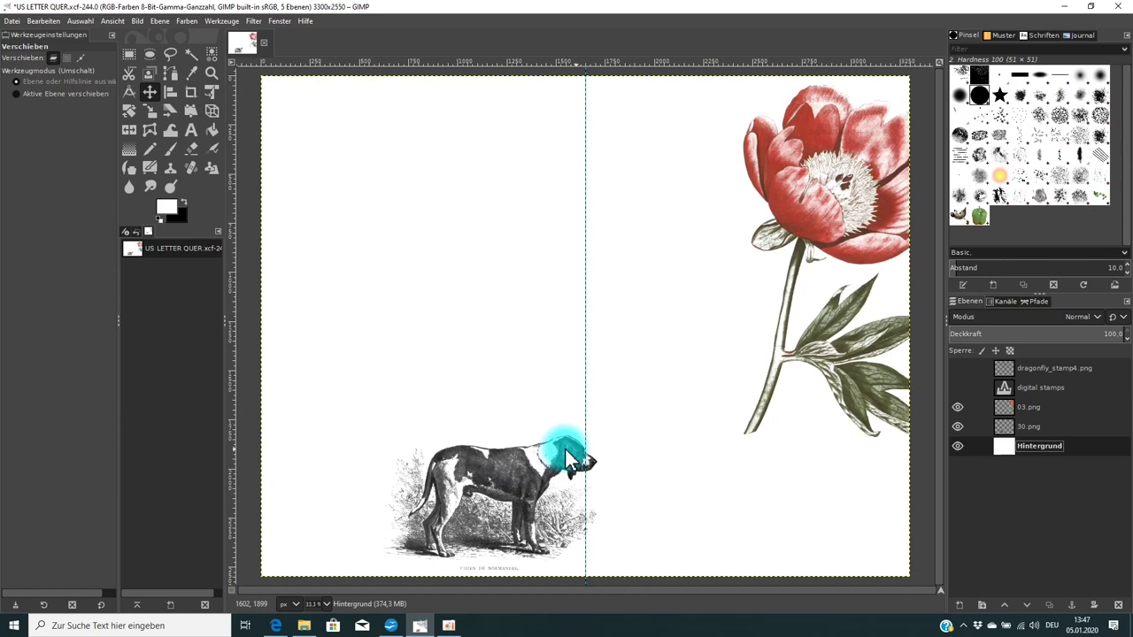
left_click_drag(570, 449, 478, 447)
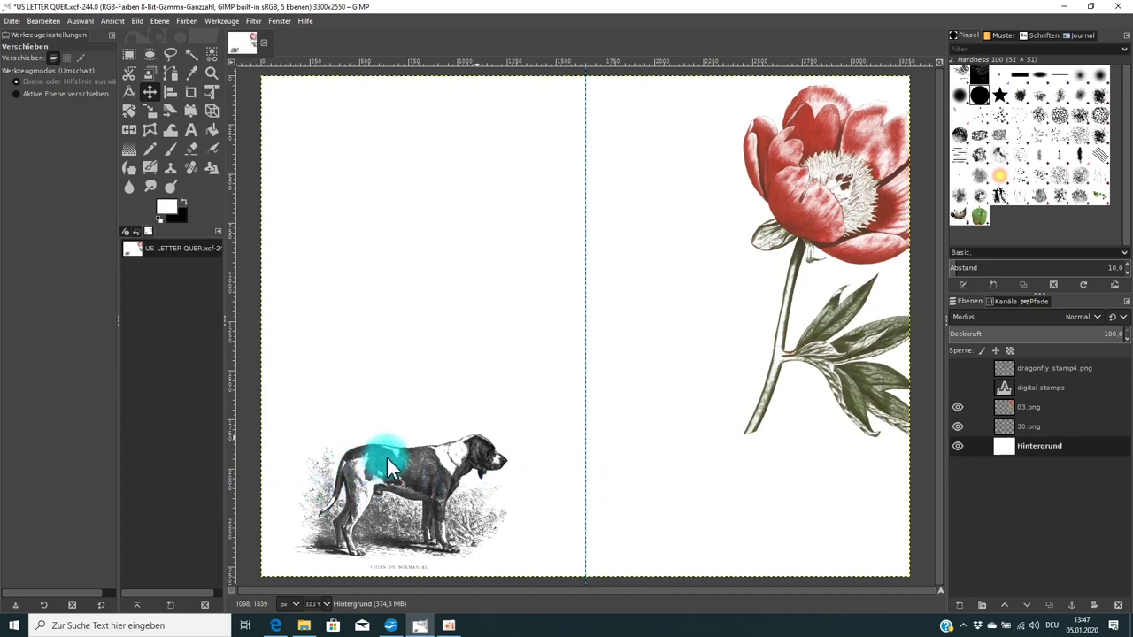
left_click_drag(386, 457, 401, 455)
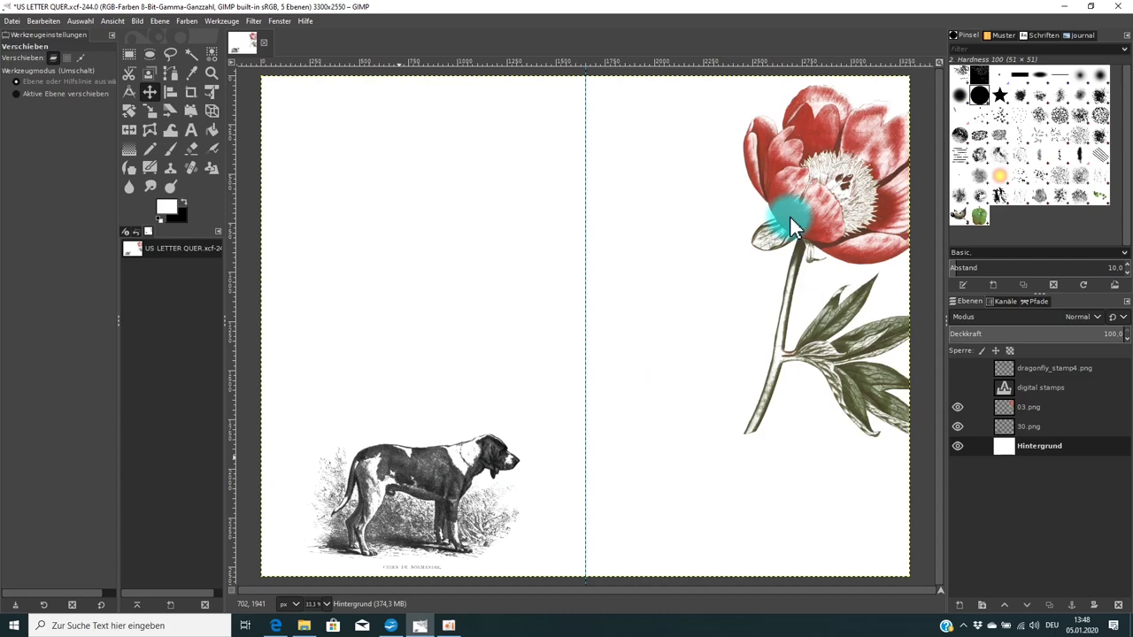
Step: Move the red flower to the page's left edge, overlapping the dog, and lower its 03.png layer beneath 30.png
left_click_drag(790, 215, 271, 334)
left_click(272, 334)
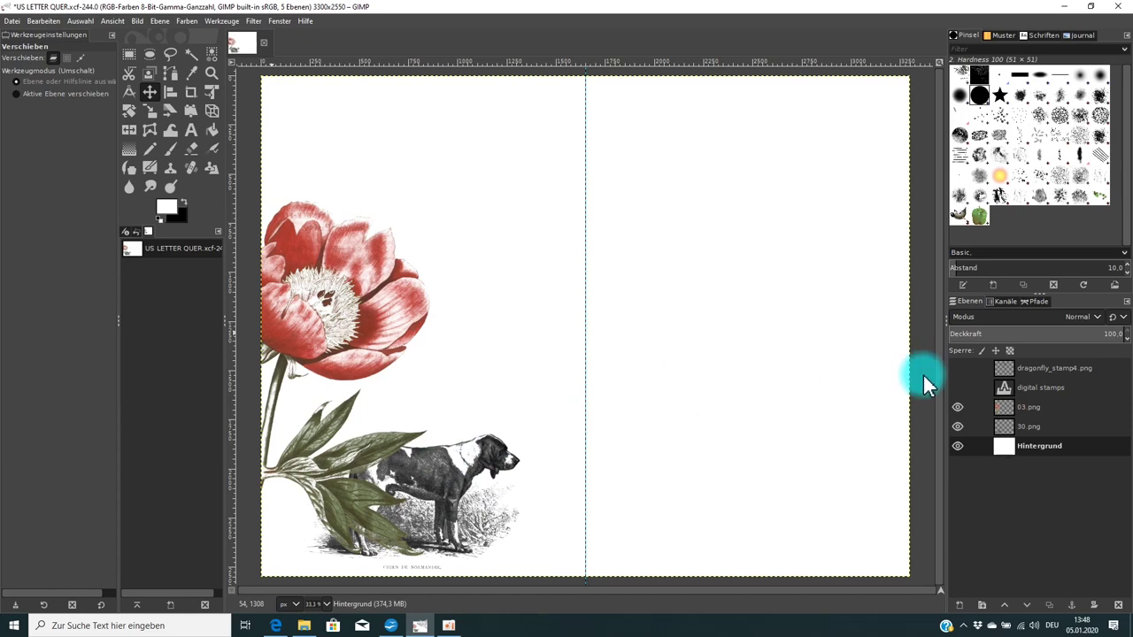
left_click(1016, 407)
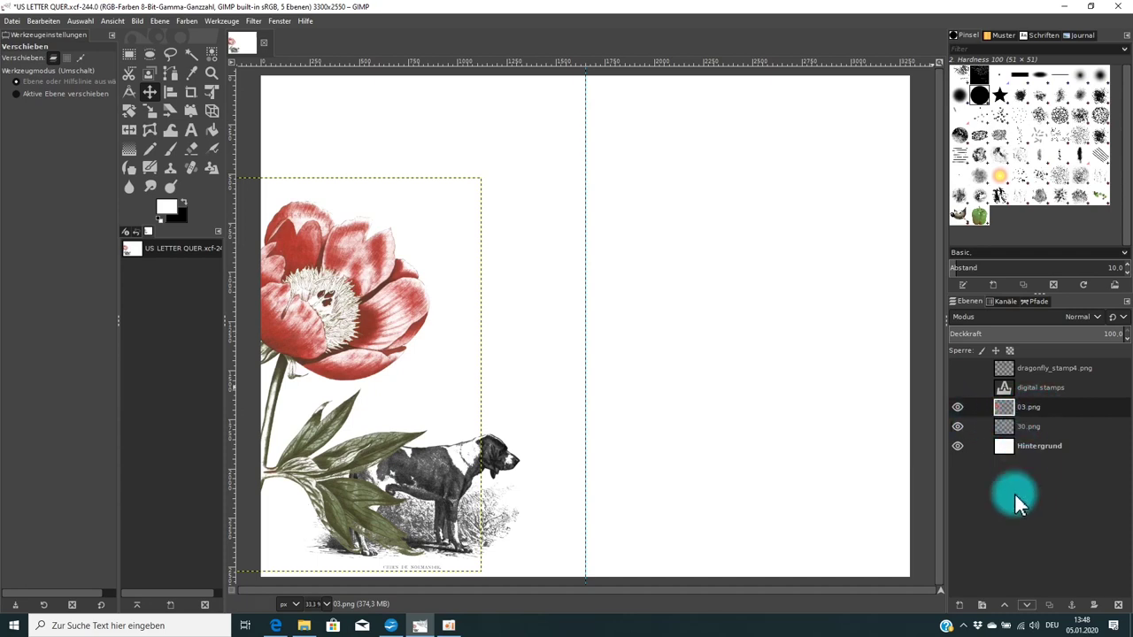
left_click(1027, 605)
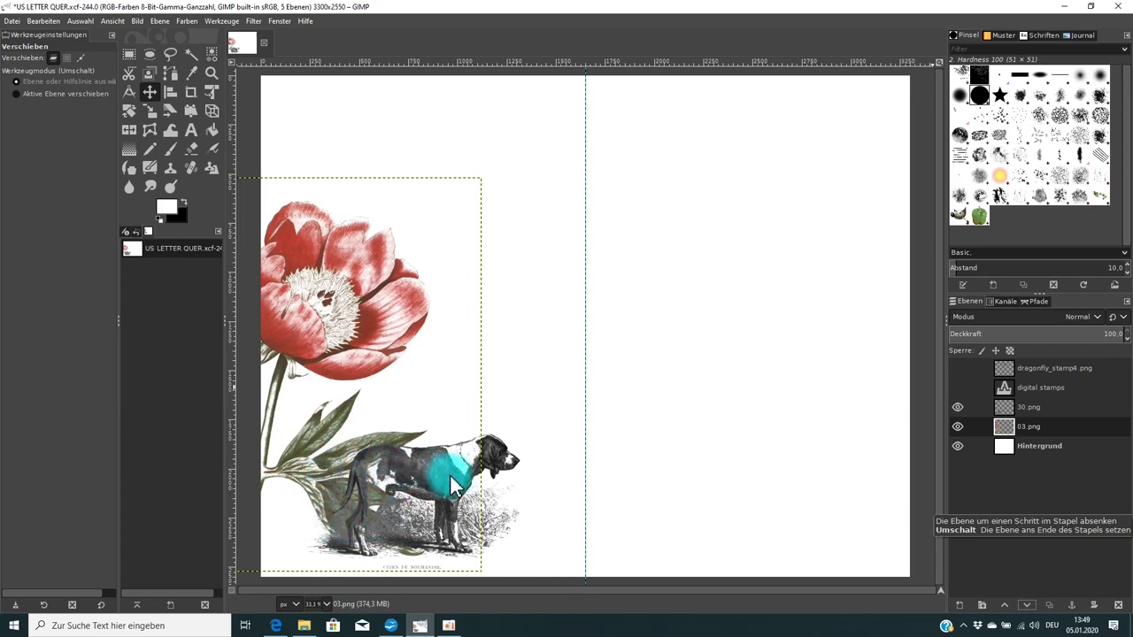
Step: Examine up close how the transparent areas of the dog stamp let the flower's leaves show through where they overlap
scroll(450, 474, "up", 4, "ctrl")
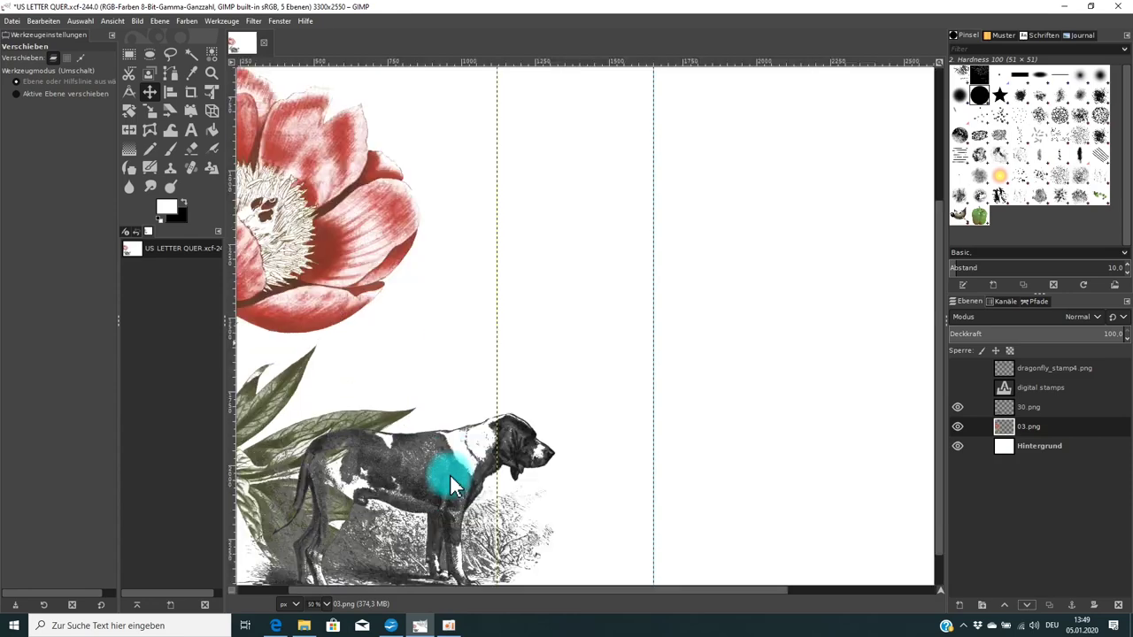
left_click_drag(426, 602, 295, 602)
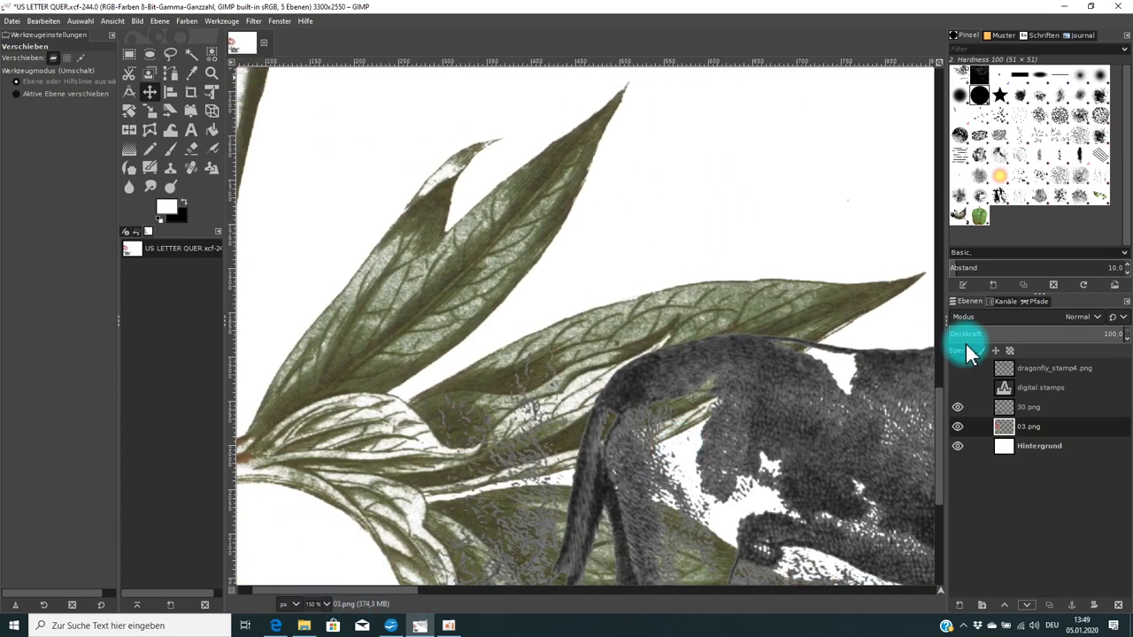
left_click_drag(937, 426, 935, 480)
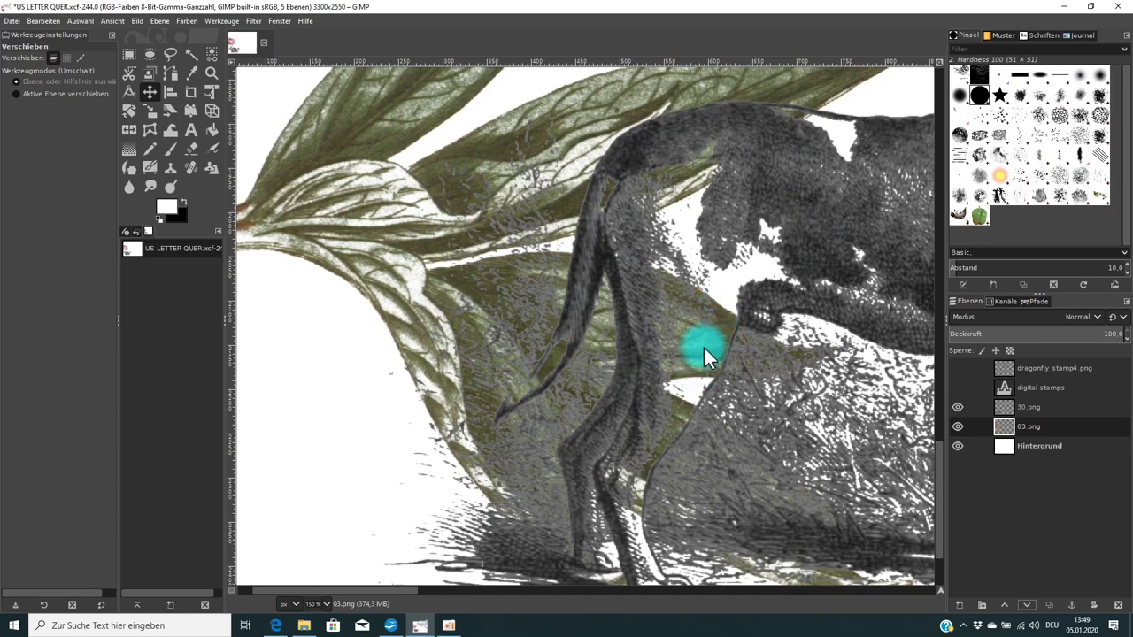
scroll(707, 349, "down", 3, "ctrl")
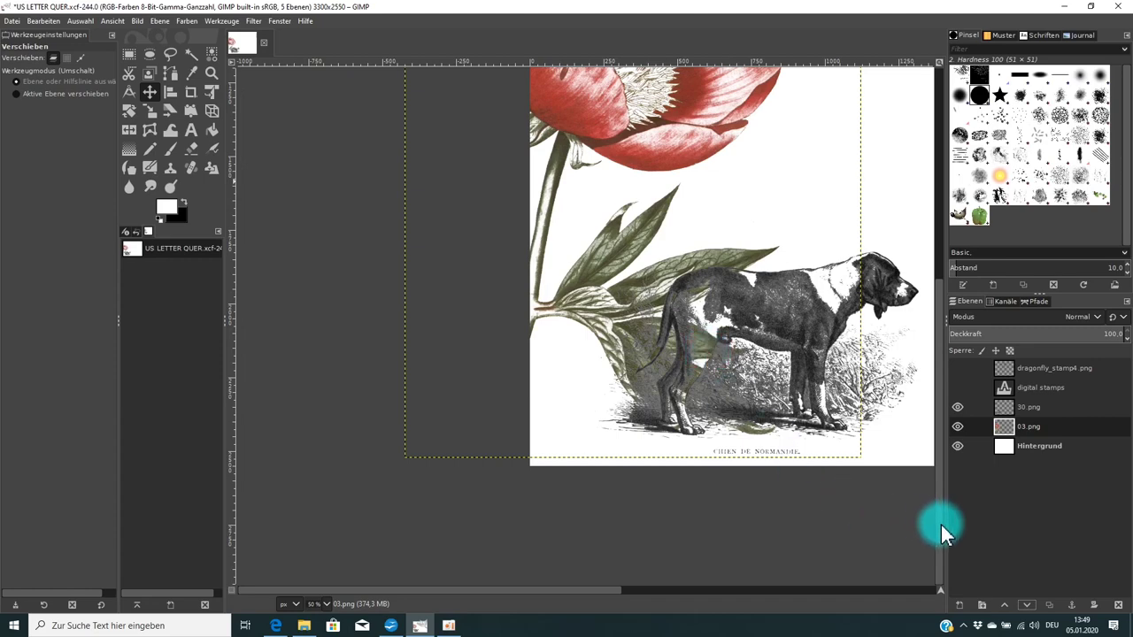
scroll(942, 523, "up", 5)
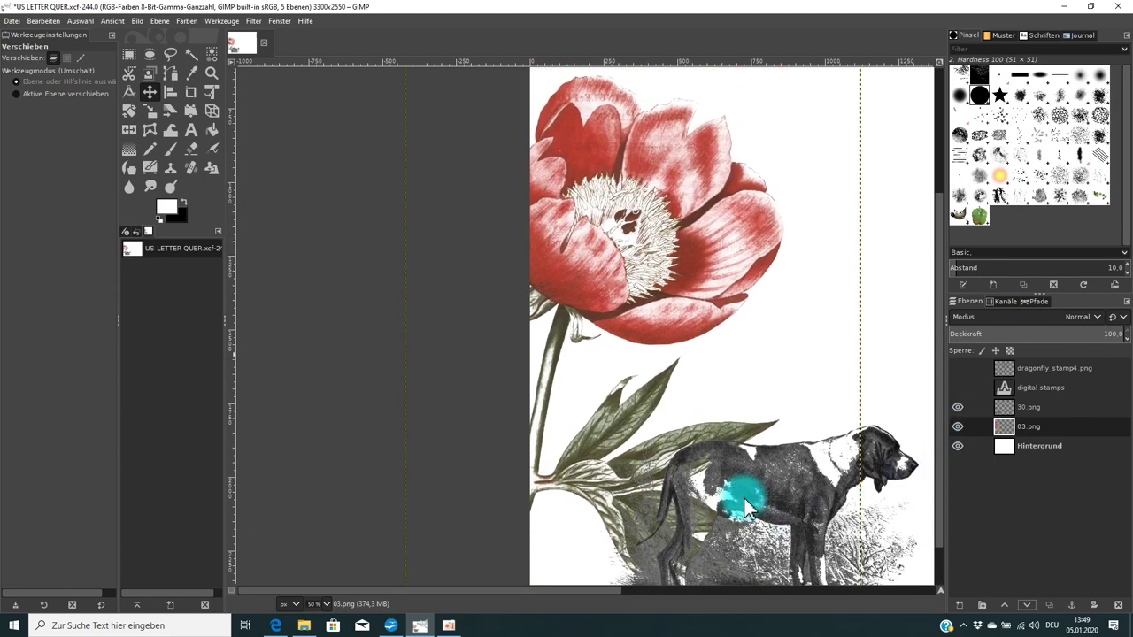
scroll(744, 497, "down", 1, "ctrl")
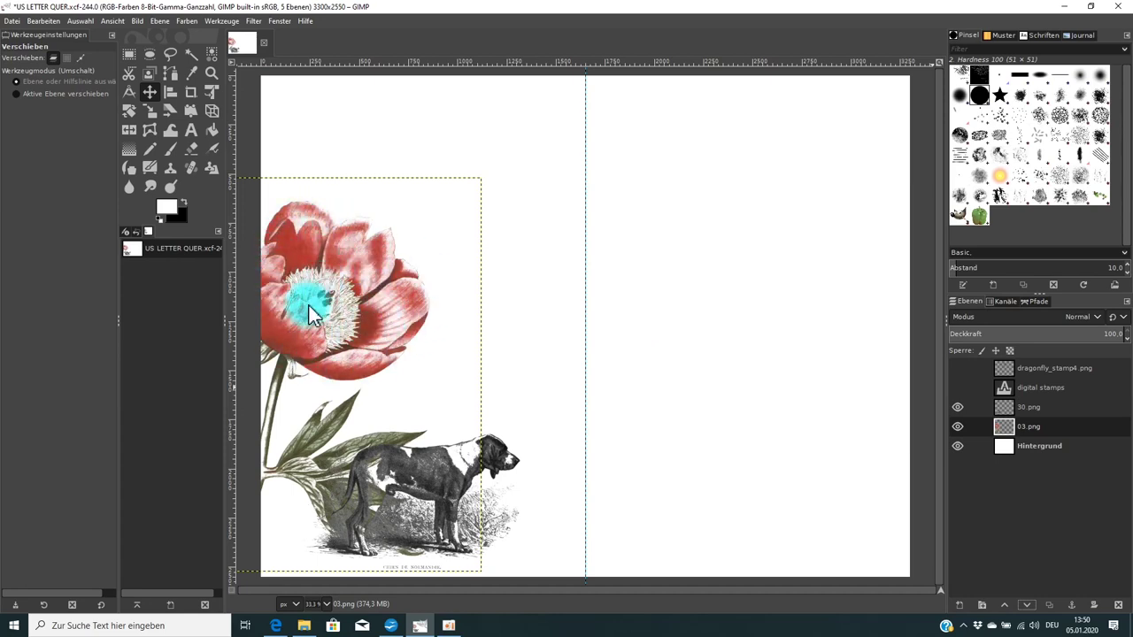
left_click_drag(308, 305, 332, 250)
left_click(1034, 431)
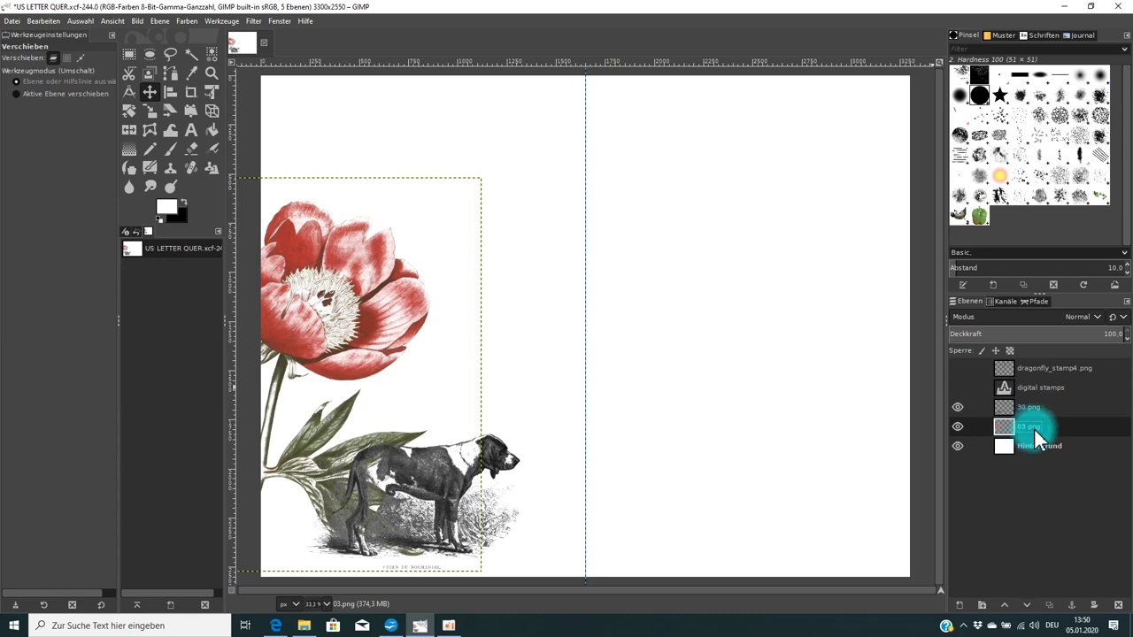
Step: Start a Hue-Saturation adjustment on the red flower layer 03.png and set the hue to 178.2
left_click(185, 21)
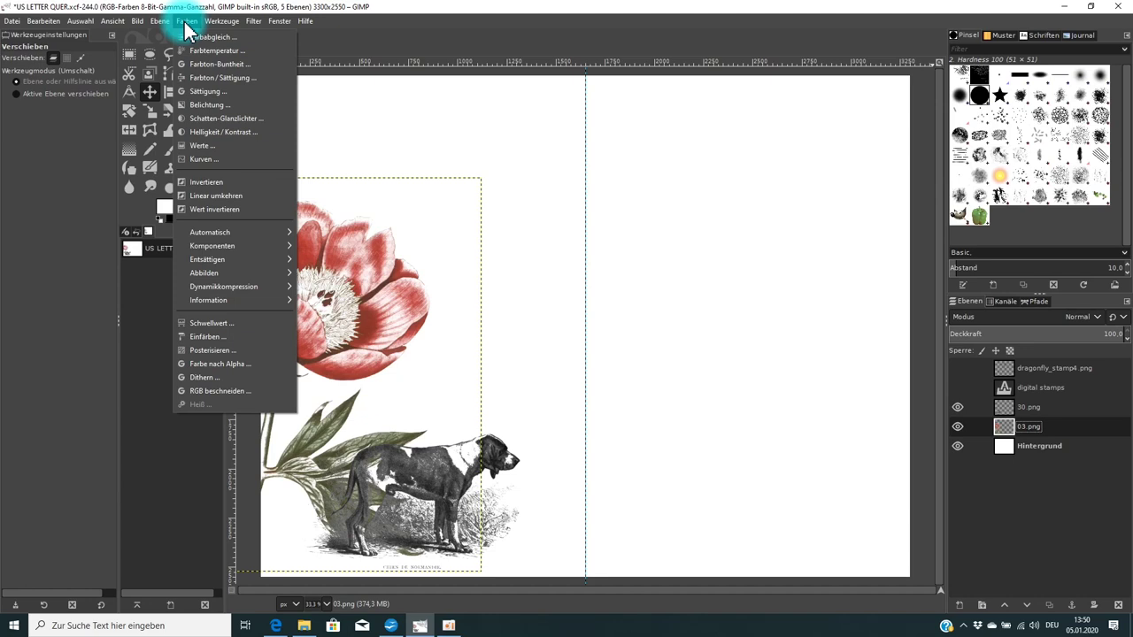
left_click(223, 77)
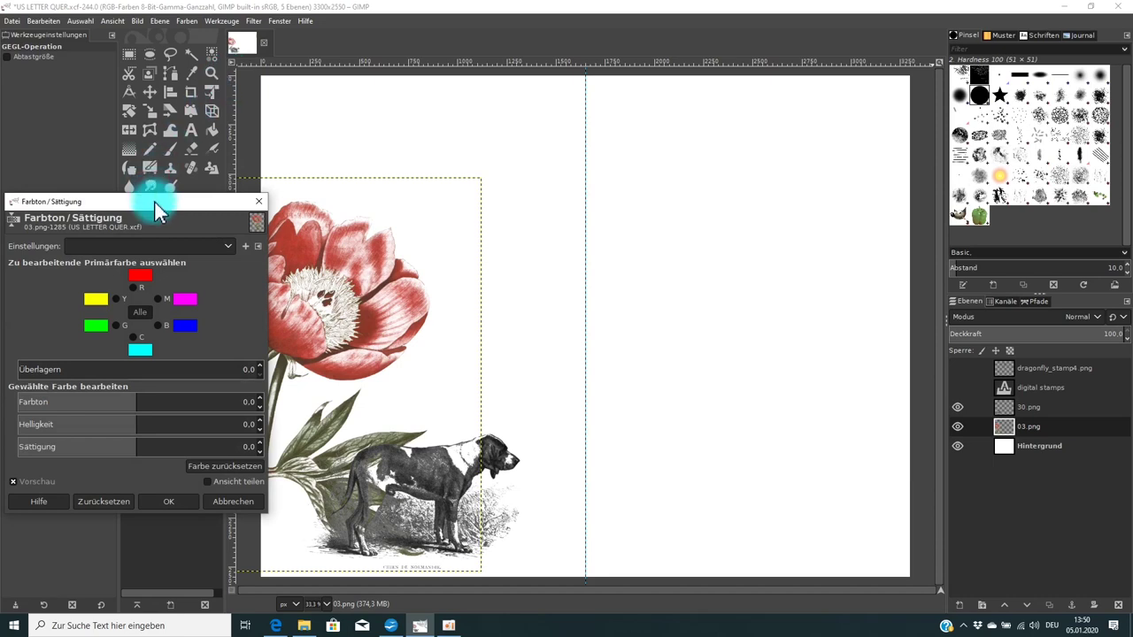
left_click_drag(151, 203, 143, 173)
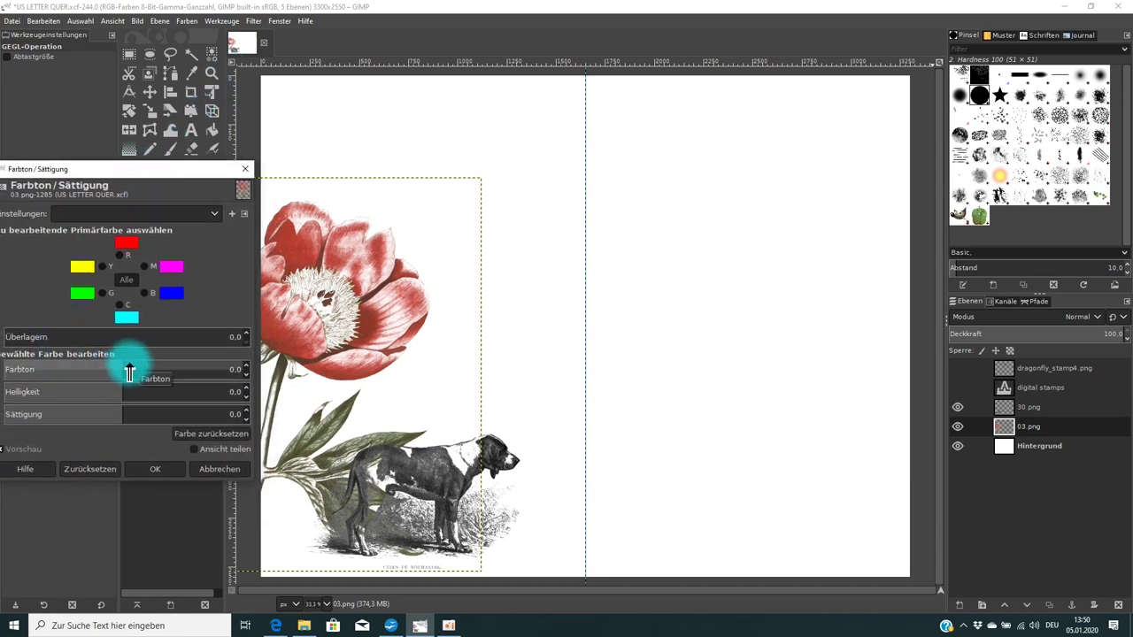
left_click_drag(129, 372, 185, 368)
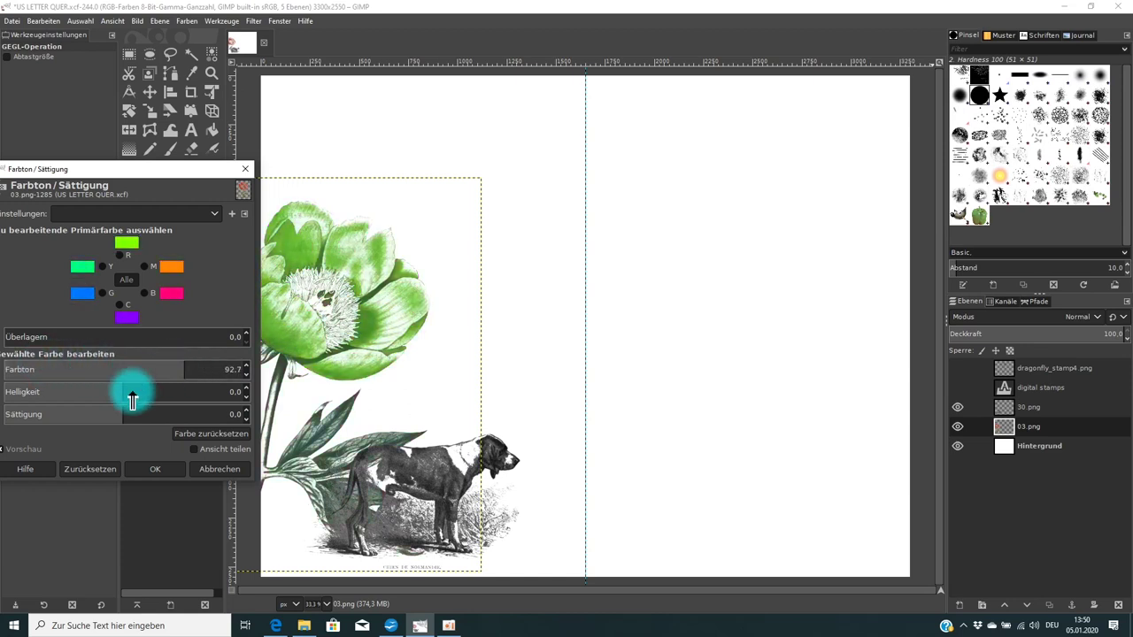
left_click(186, 370)
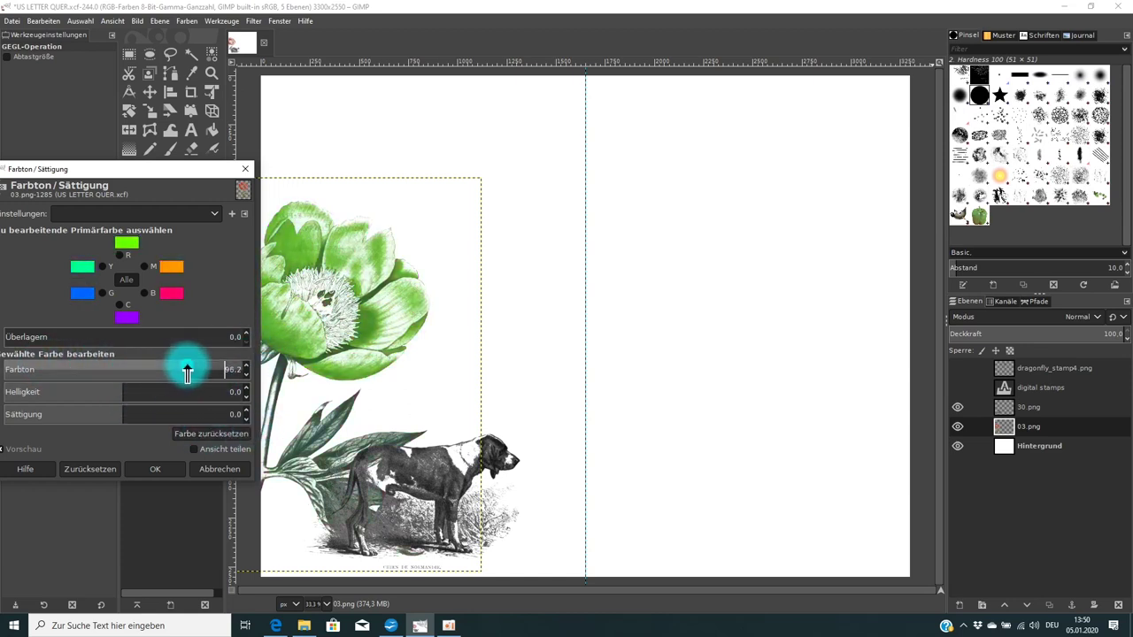
left_click_drag(186, 372, 240, 362)
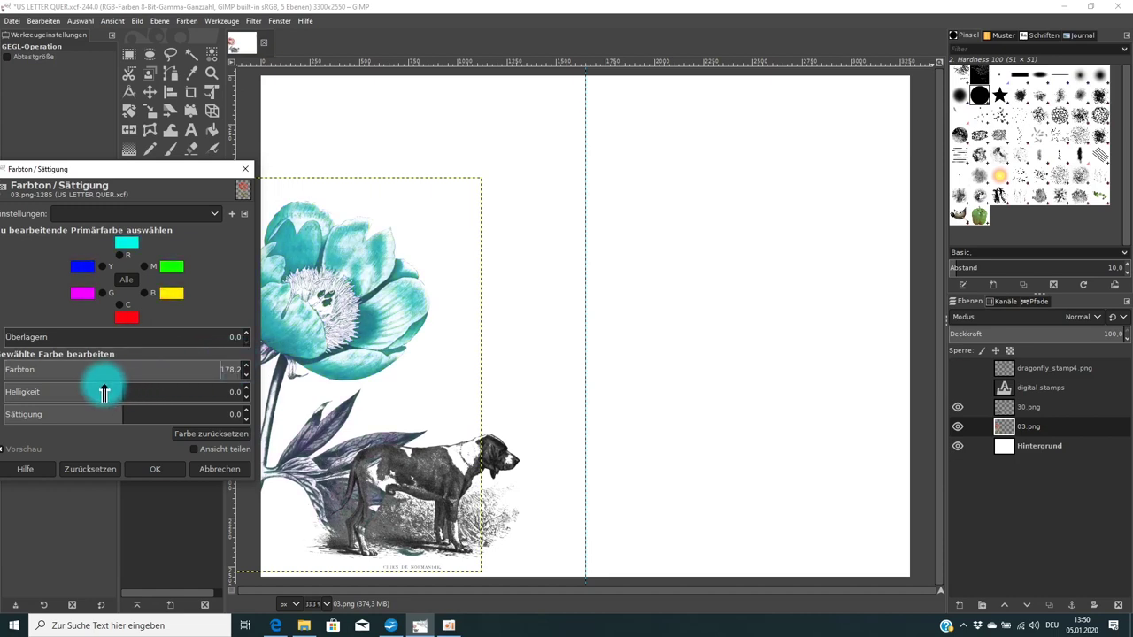
Step: Set the flower's lightness to -30.2 and saturation to -23.8, and apply the Hue-Saturation adjustment
left_click_drag(116, 386, 49, 416)
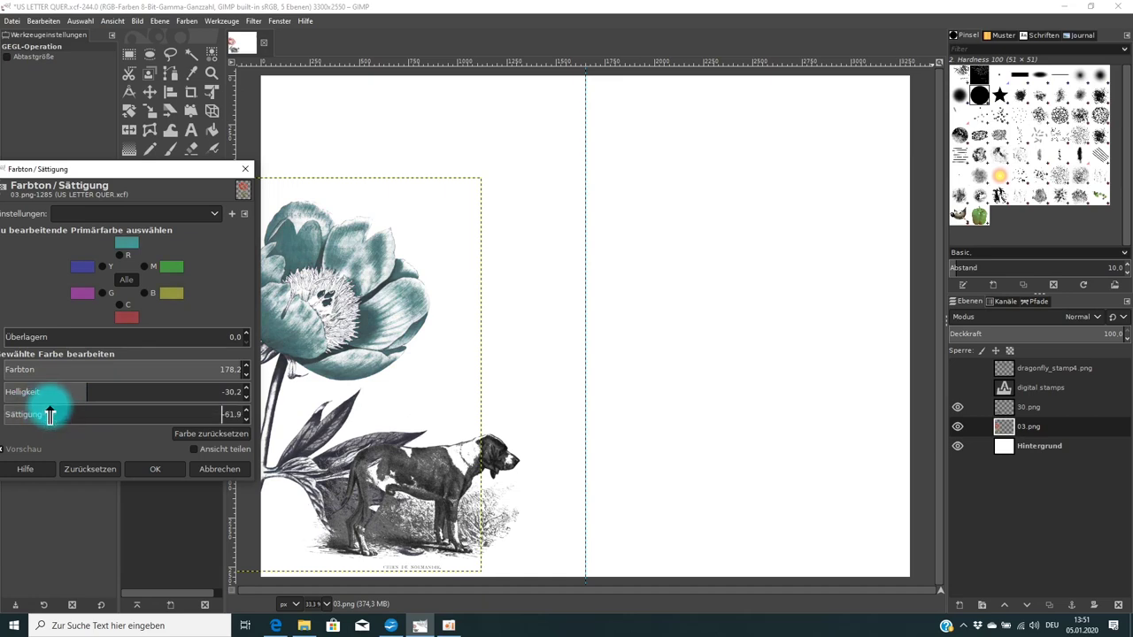
left_click_drag(42, 416, 59, 416)
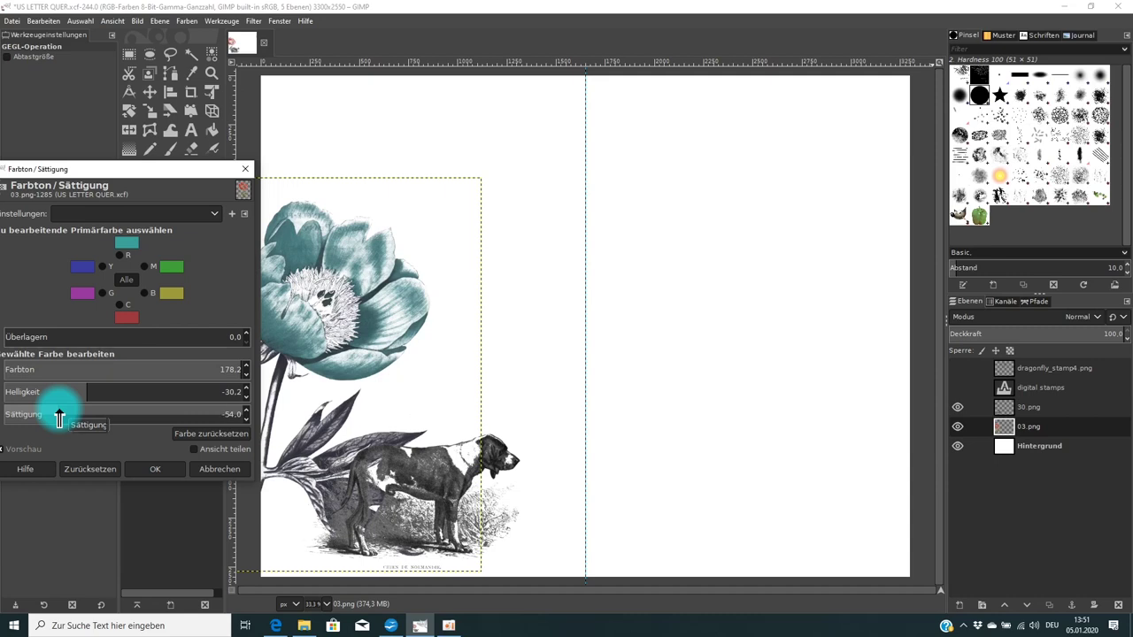
left_click_drag(59, 415, 243, 425)
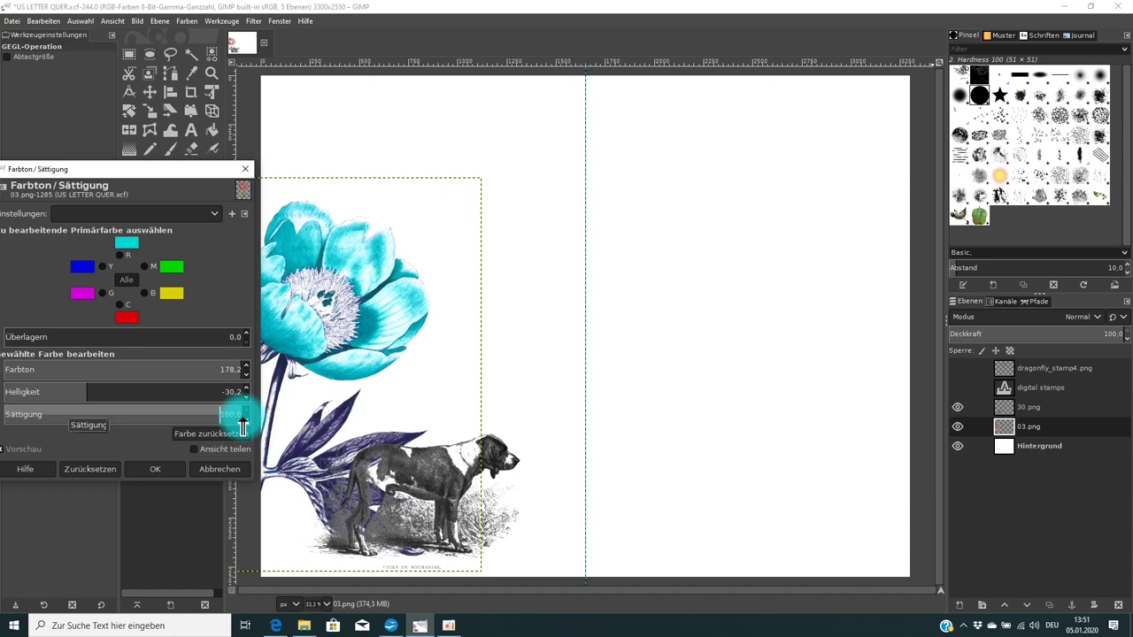
left_click_drag(242, 426, 95, 416)
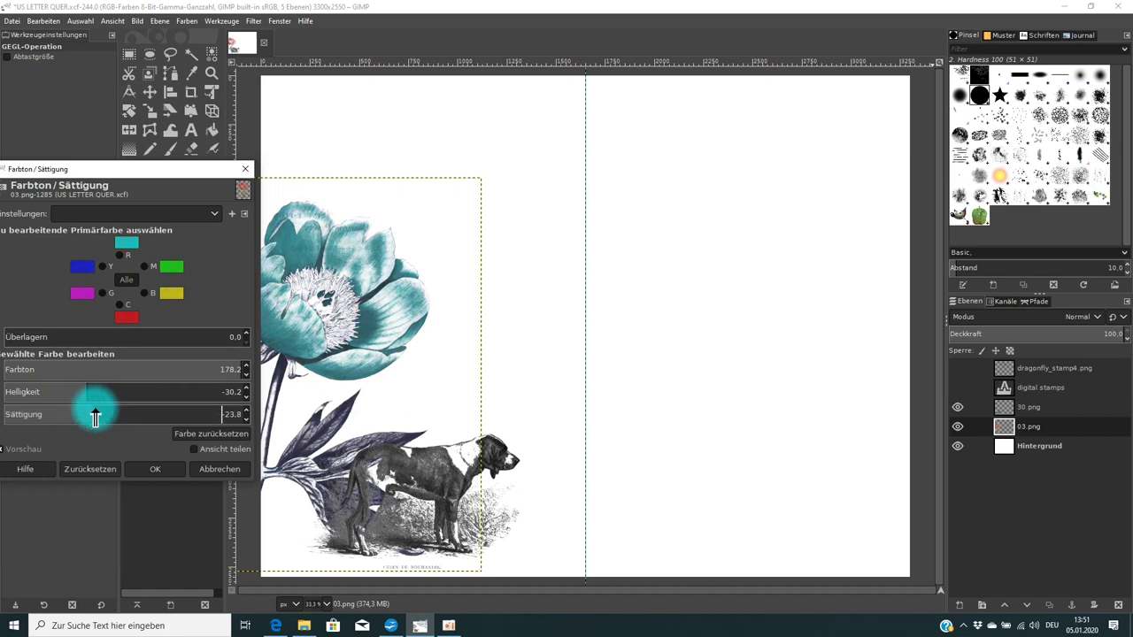
left_click(167, 473)
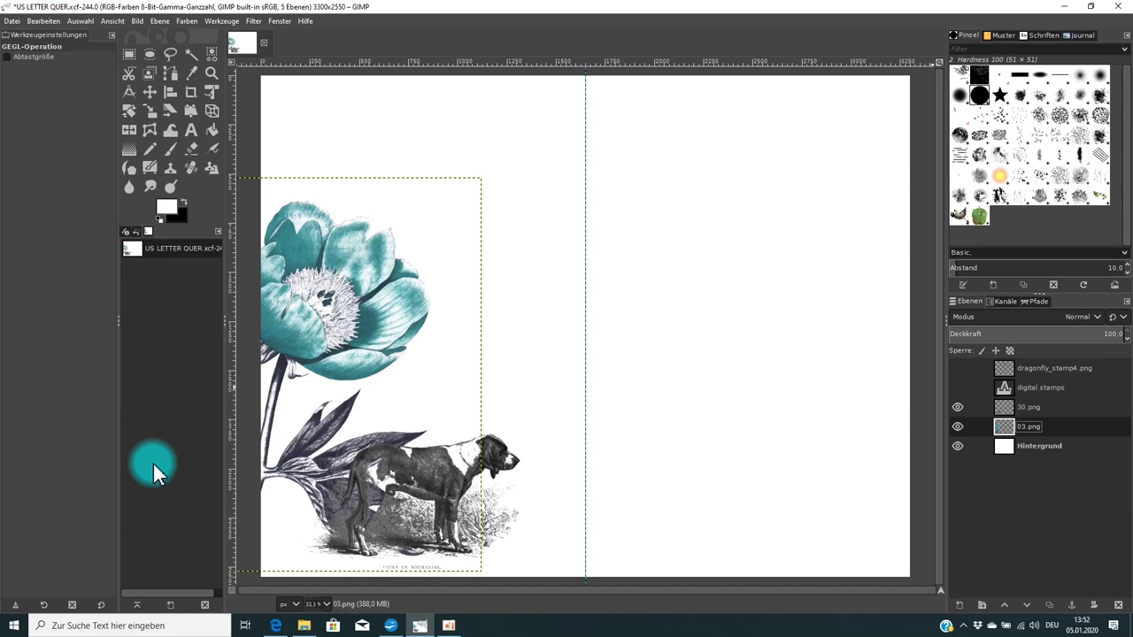
Step: Add the pale paper texture scan19249802 from the Neuer Ordner folder to the page as a layer
left_click(304, 625)
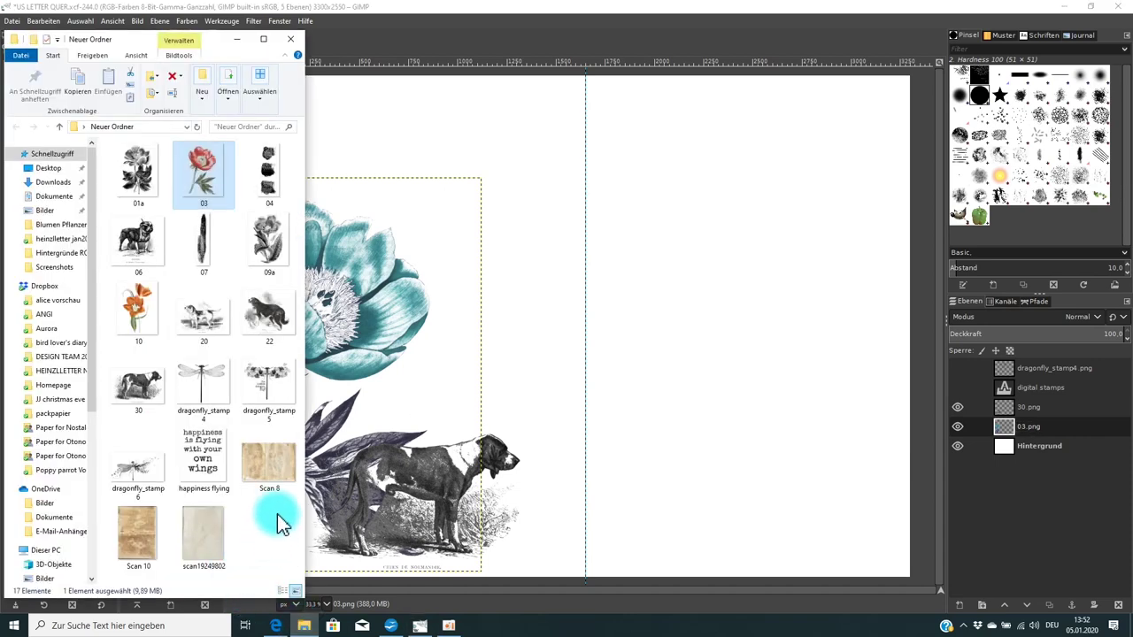
left_click(194, 536)
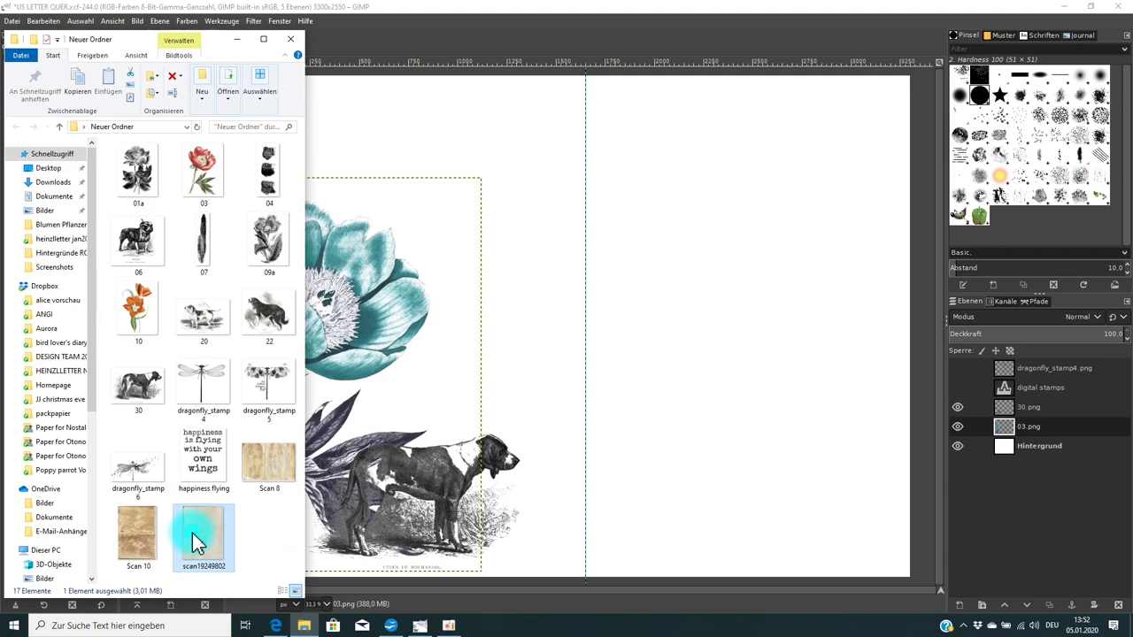
left_click_drag(192, 533, 619, 337)
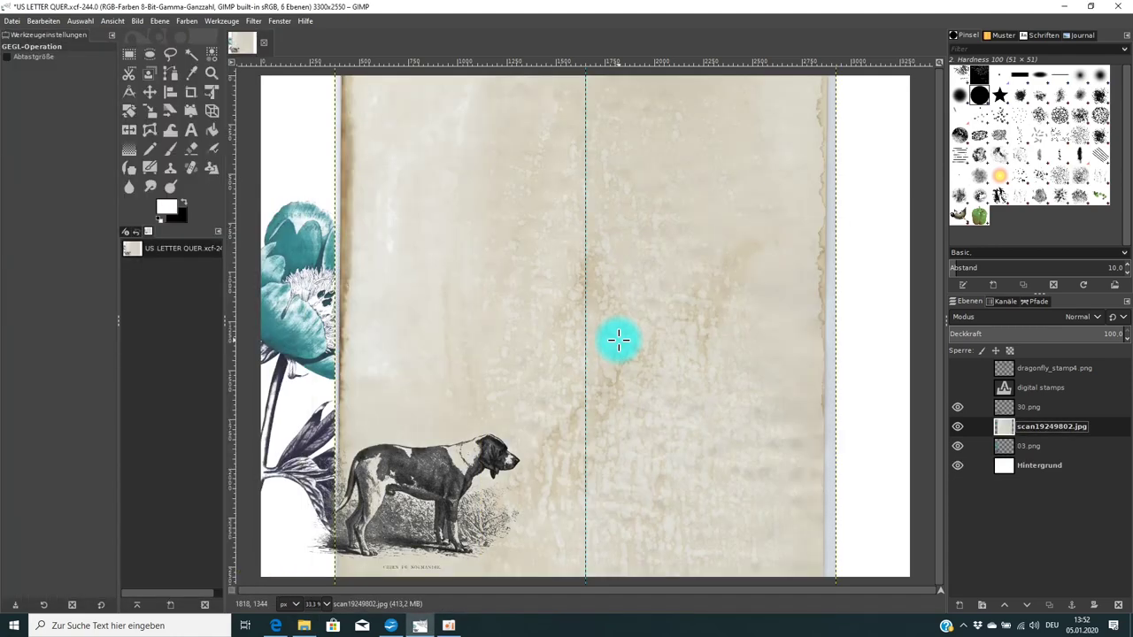
Step: Rotate the scan19249802.jpg layer by 90 degrees to fill the landscape page and lower it beneath the 03.png flower layer
left_click(130, 113)
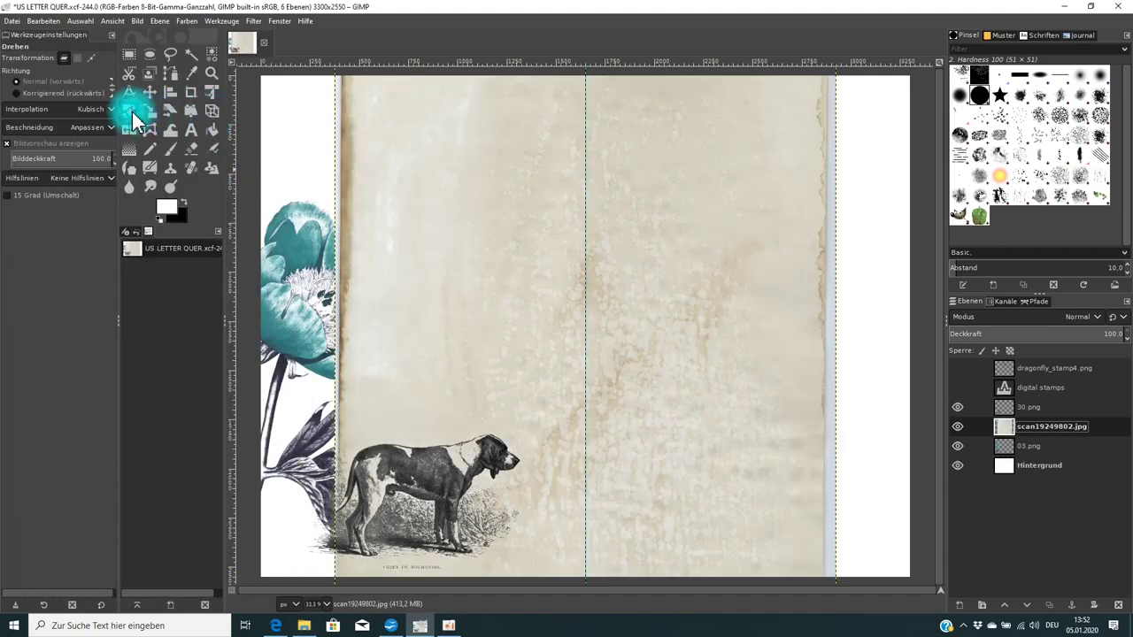
left_click(684, 205)
left_click(824, 104)
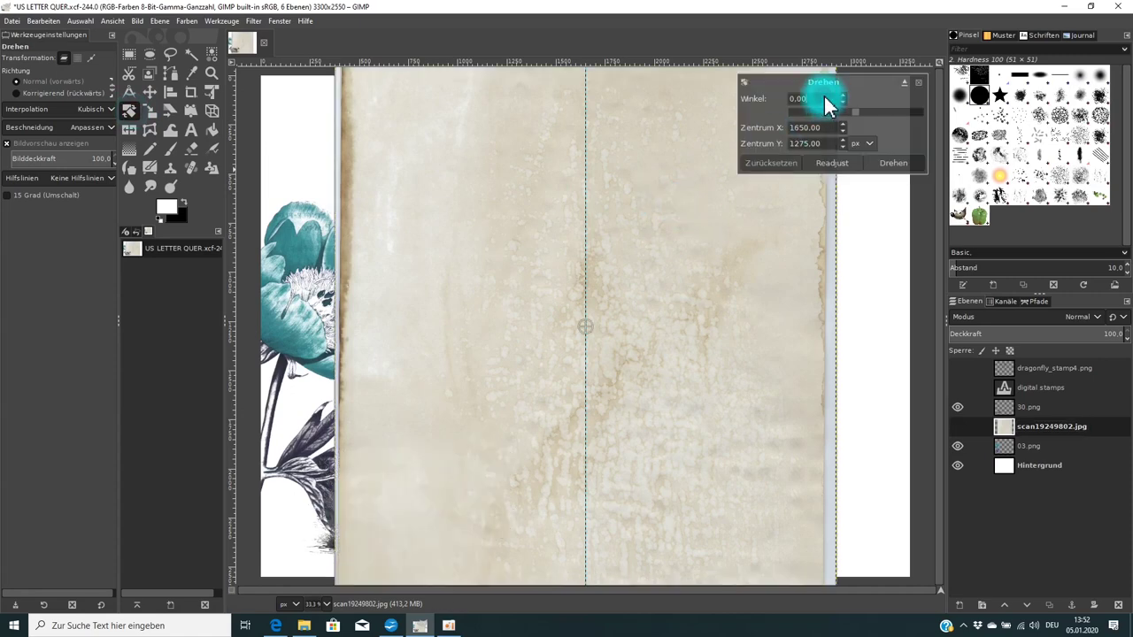
type("90")
key("Return")
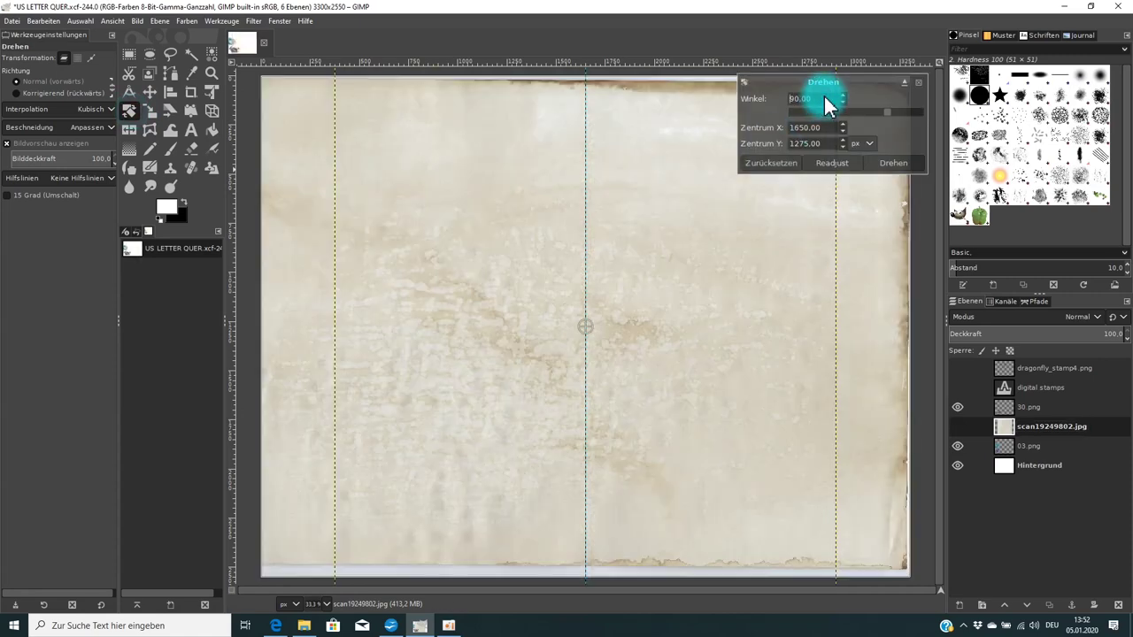
left_click(884, 166)
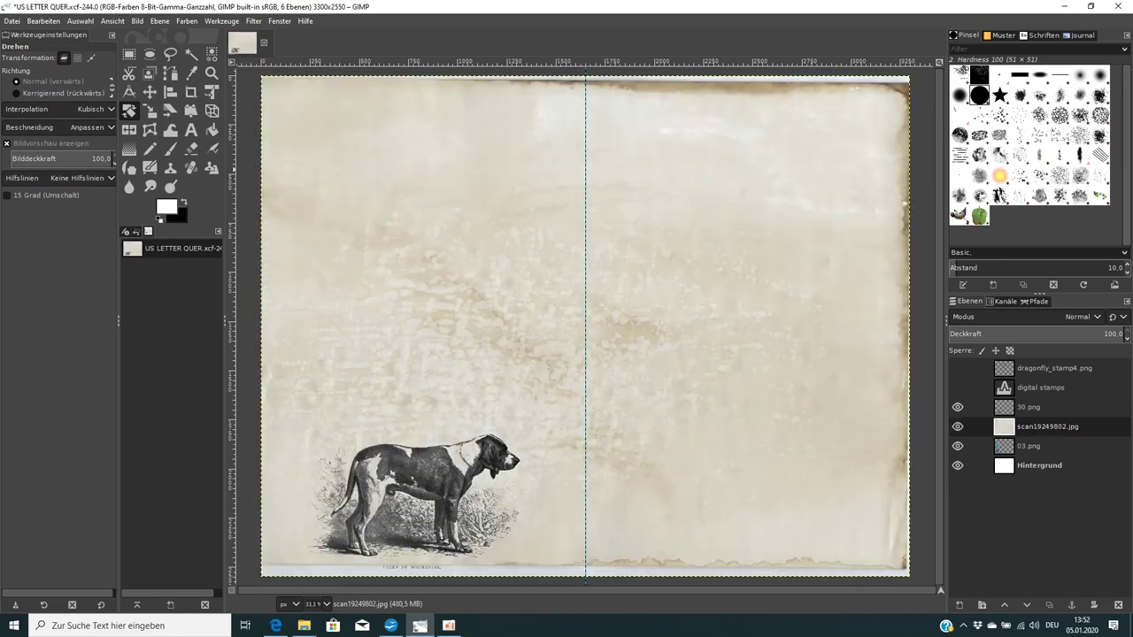
left_click(1028, 605)
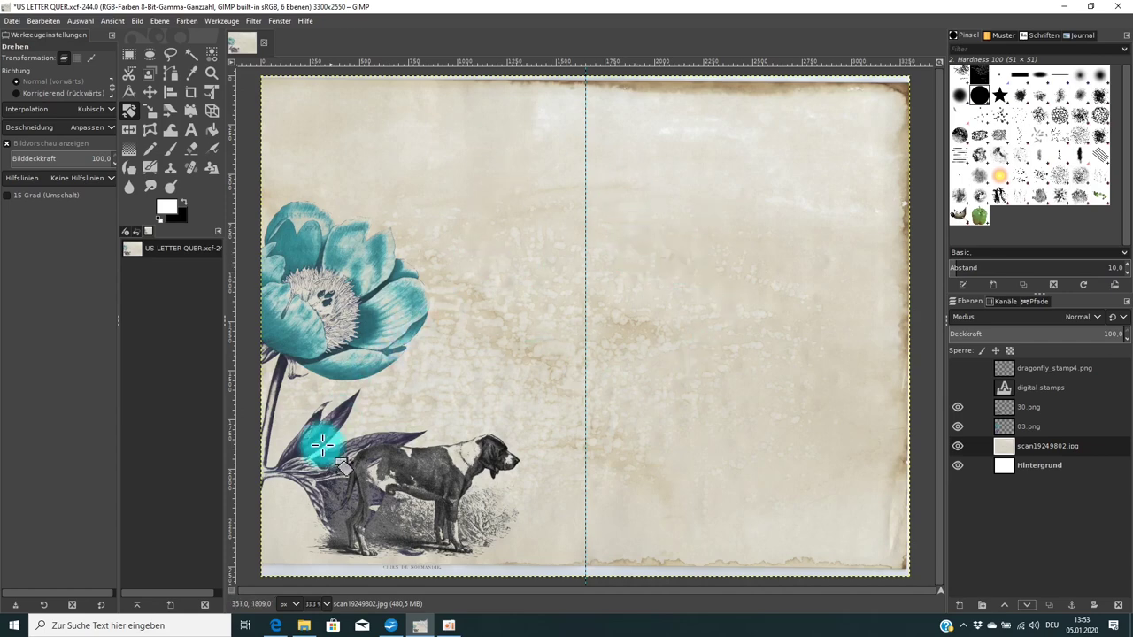
Step: Add the brown stained paper texture Scan 10 from the Neuer Ordner folder as a layer beneath the flower
left_click(303, 623)
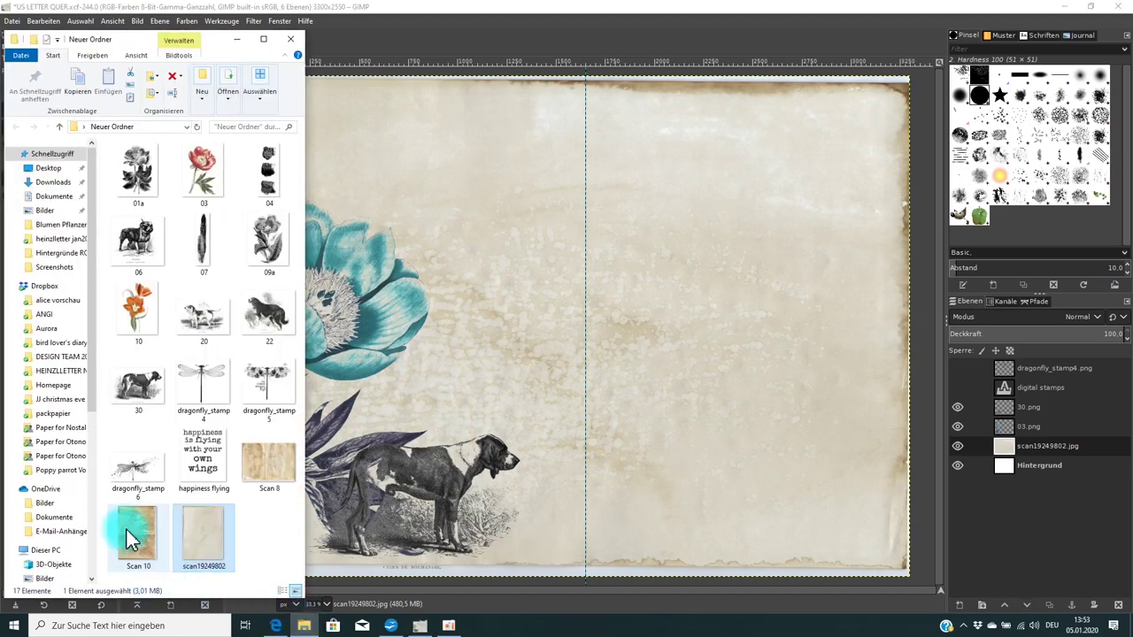
left_click_drag(125, 527, 589, 372)
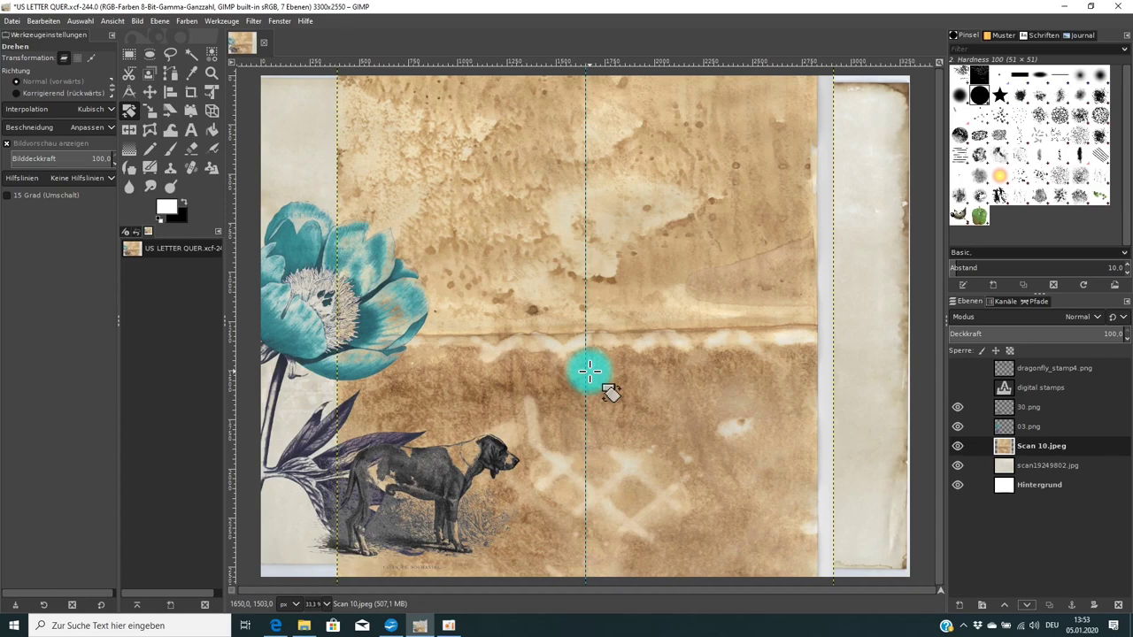
Step: Rotate the Scan 10.jpeg layer by 90 degrees and shift it slightly down so its white strip leaves the page's bottom edge
left_click(504, 171)
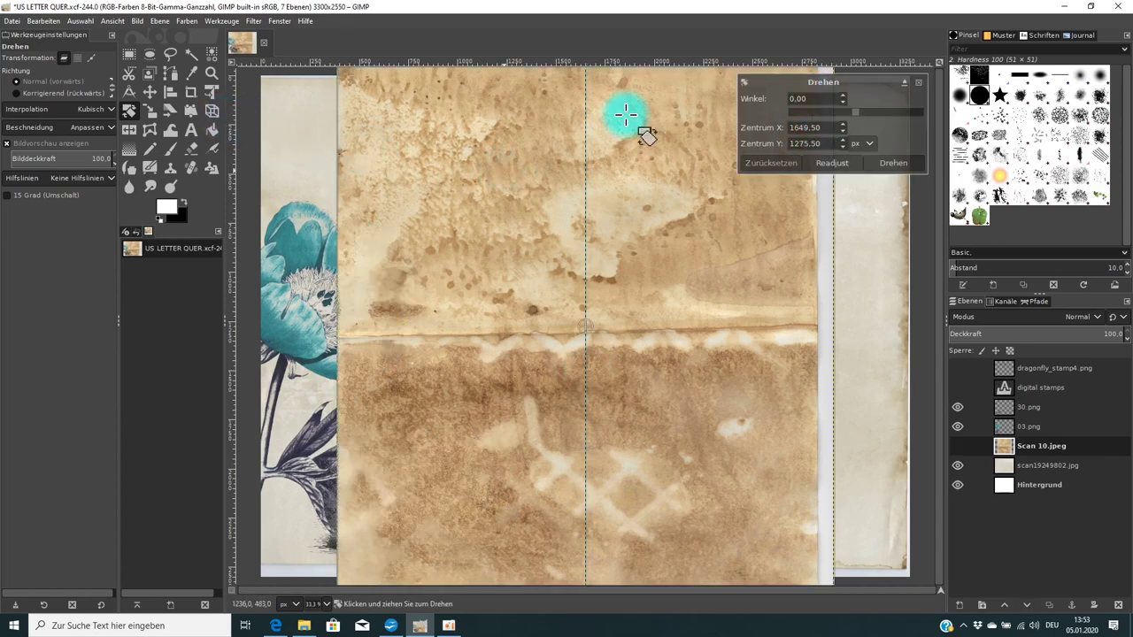
left_click(816, 98)
key("BackSpace")
key("BackSpace")
key("BackSpace")
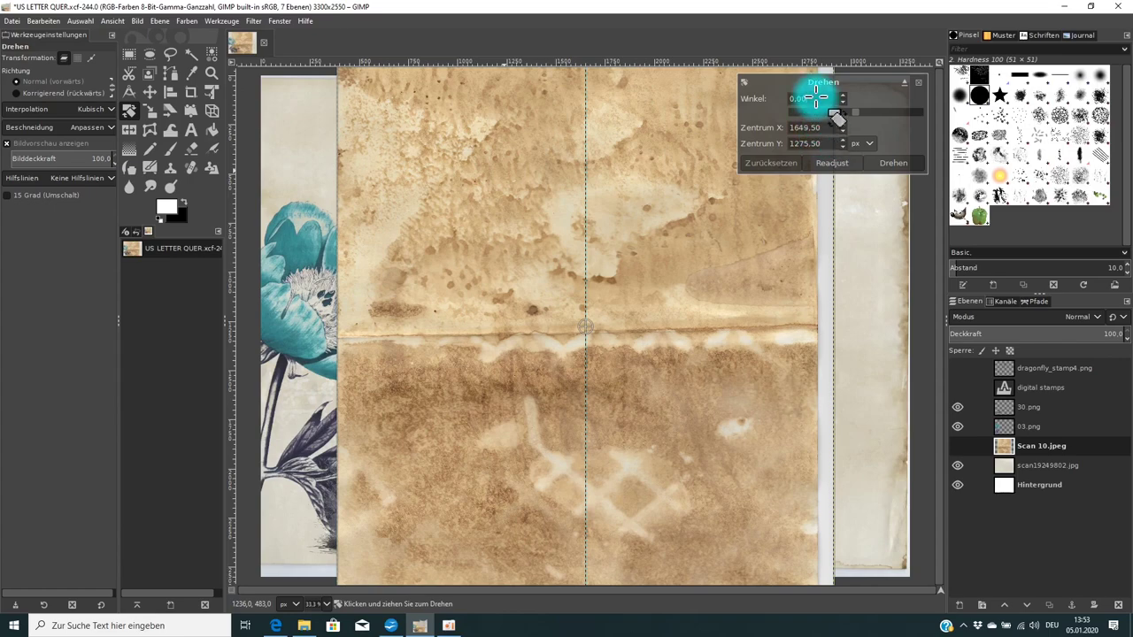
type("90")
key("Return")
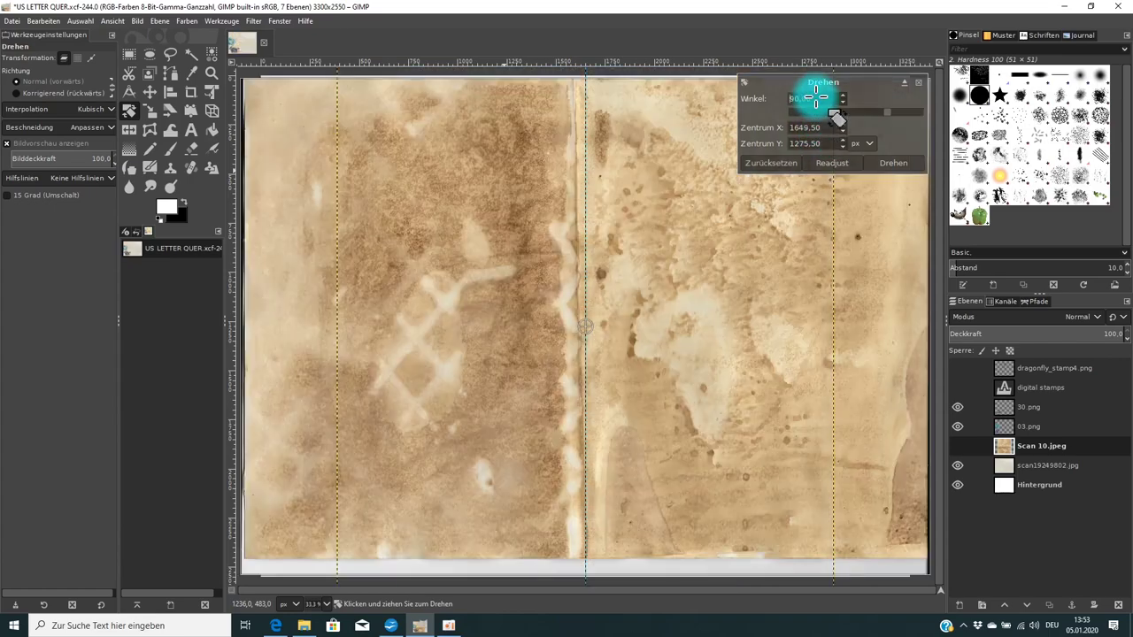
left_click(892, 163)
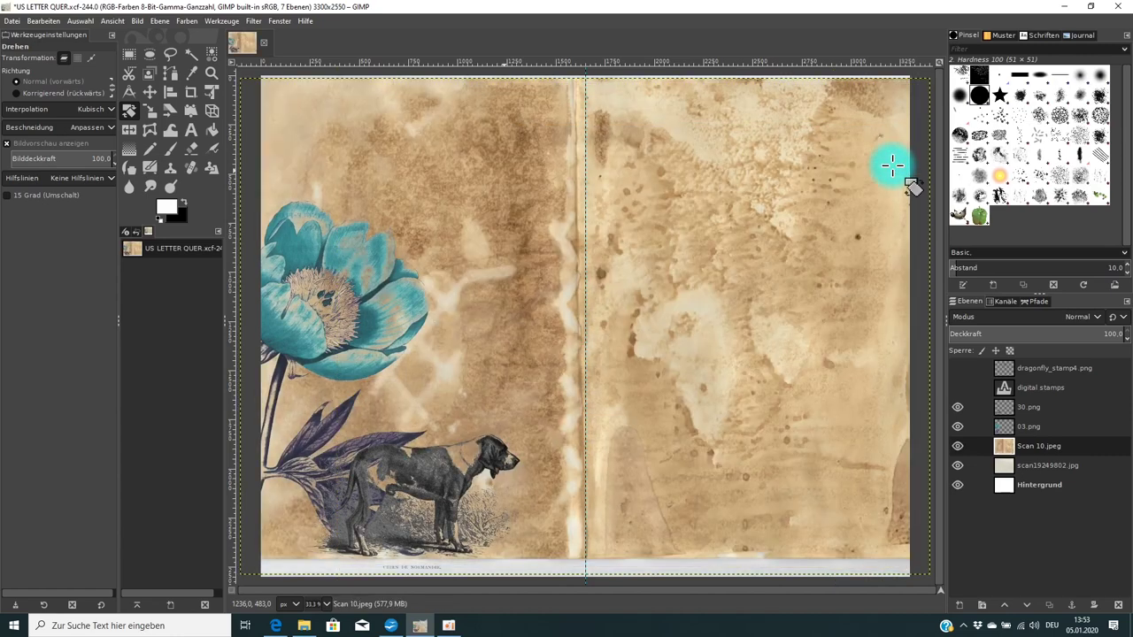
left_click(149, 91)
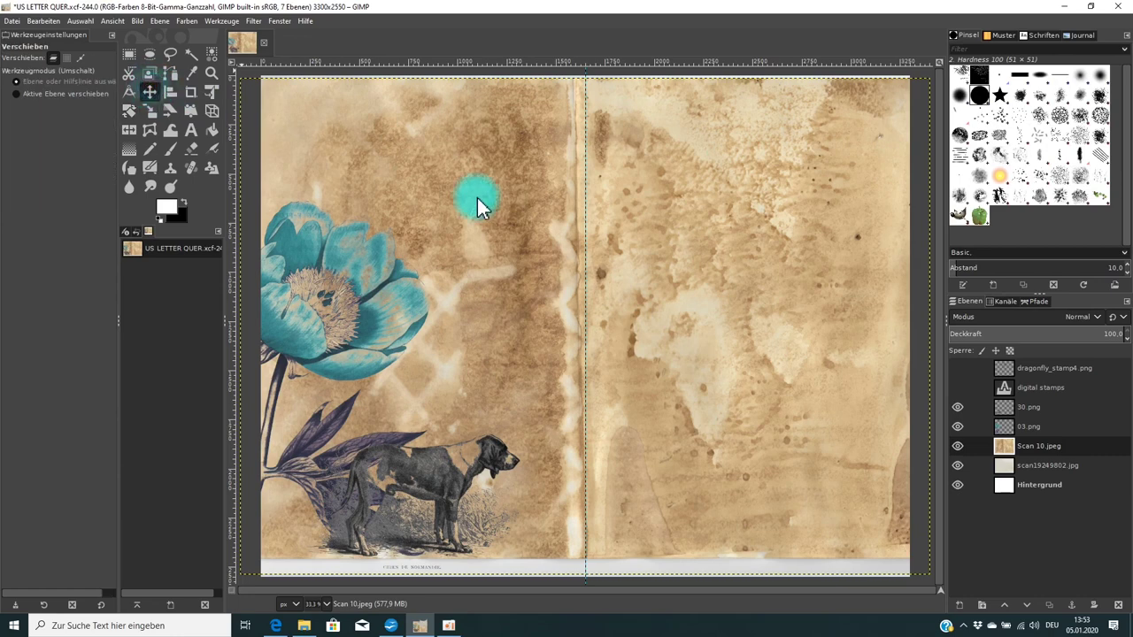
left_click_drag(477, 197, 468, 221)
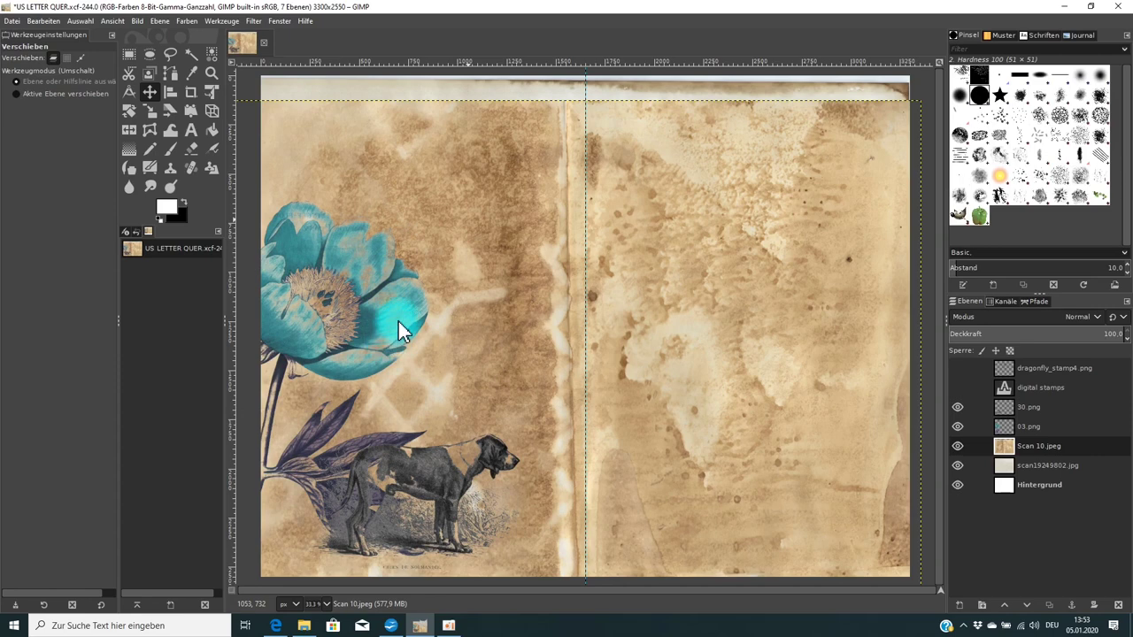
left_click(186, 20)
left_click(197, 51)
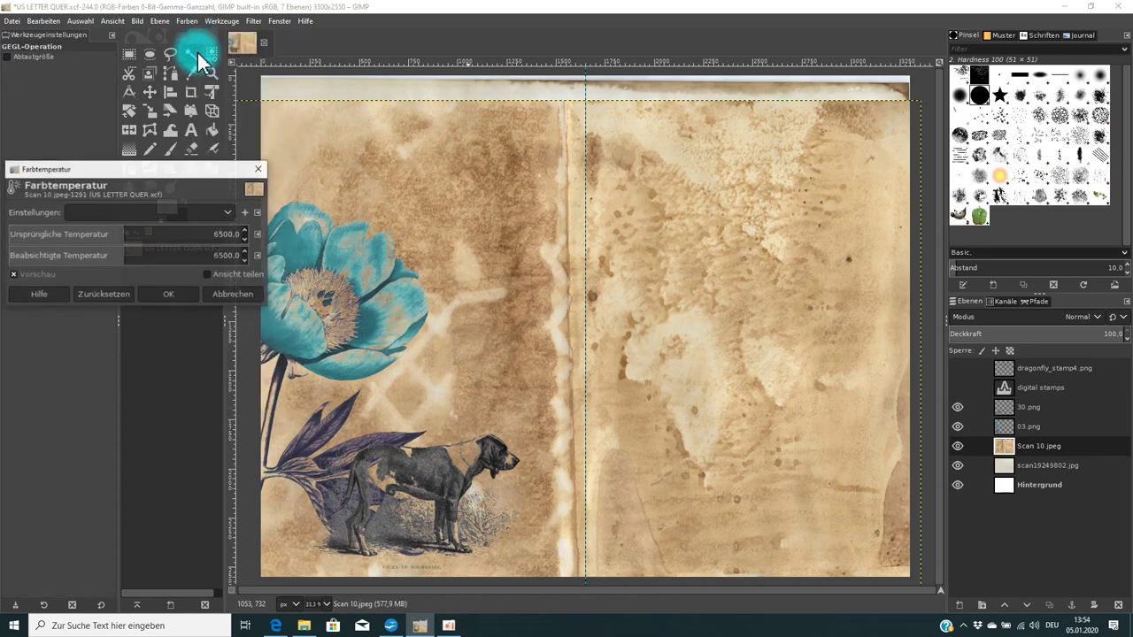
left_click(145, 252)
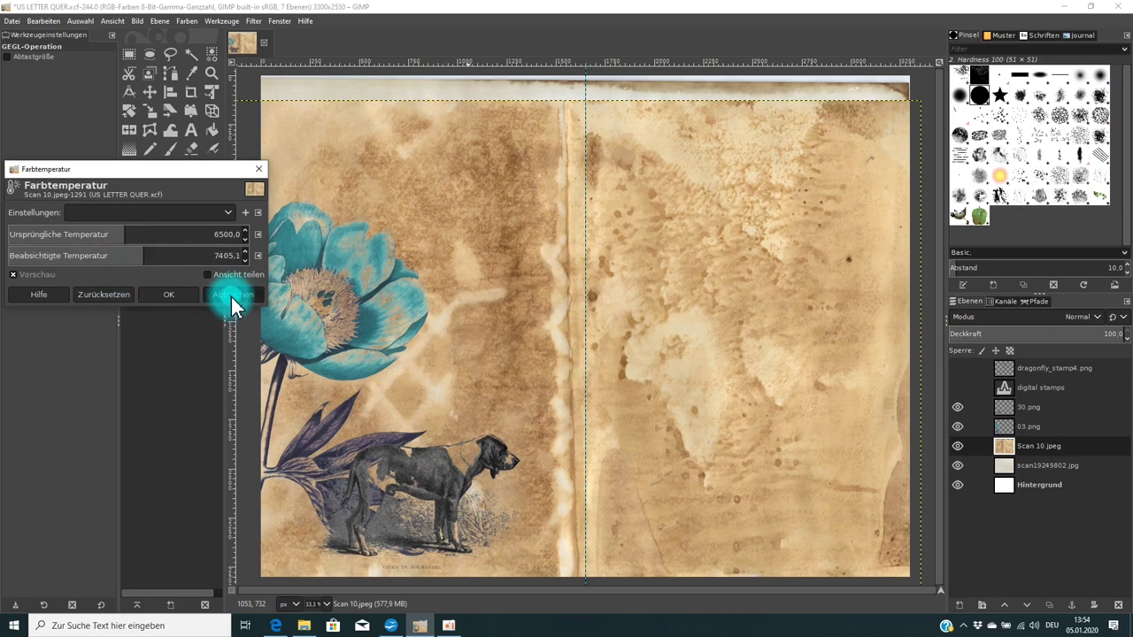
left_click(231, 296)
Step: Make the 03.png flower layer active and apply a Color Temperature adjustment with an intended temperature of 10440.5
left_click(1031, 429)
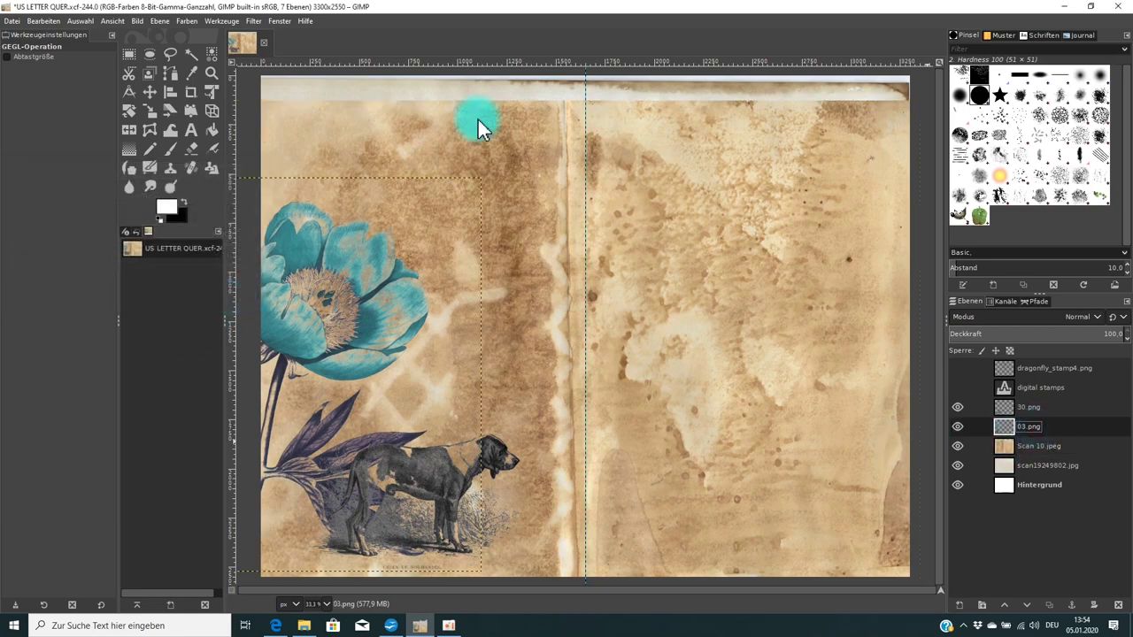
key("shift+ctrl+f")
mouse_move(222, 253)
left_mouse_down()
mouse_move(157, 254)
mouse_move(205, 255)
left_mouse_up()
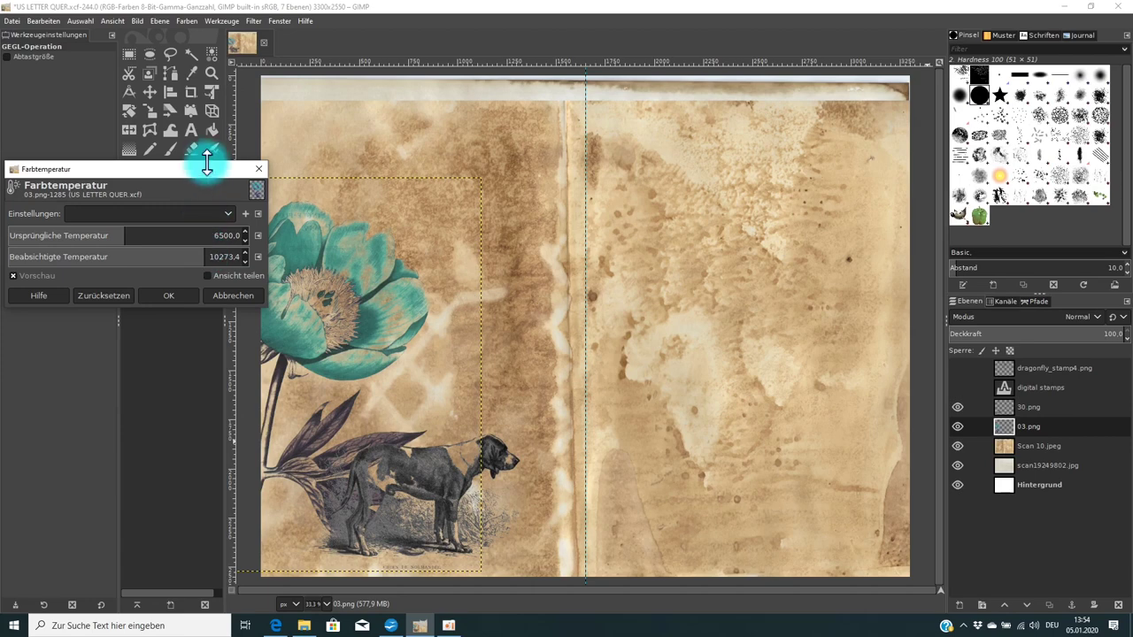
left_click_drag(209, 170, 201, 47)
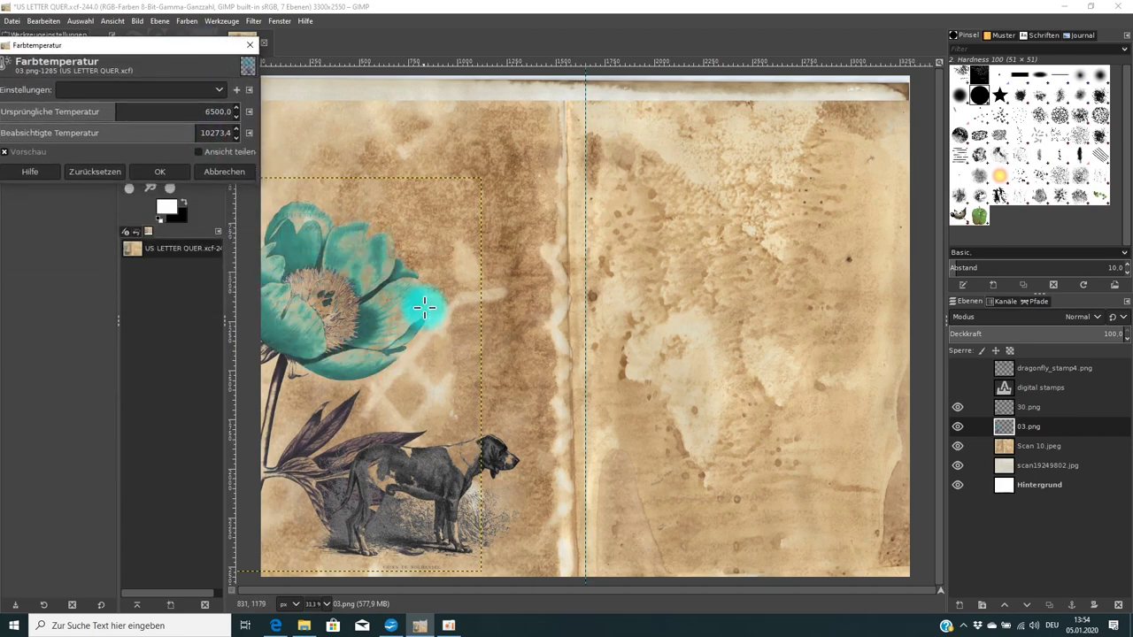
mouse_move(190, 134)
left_mouse_down()
mouse_move(117, 137)
mouse_move(199, 141)
mouse_move(203, 128)
left_mouse_up()
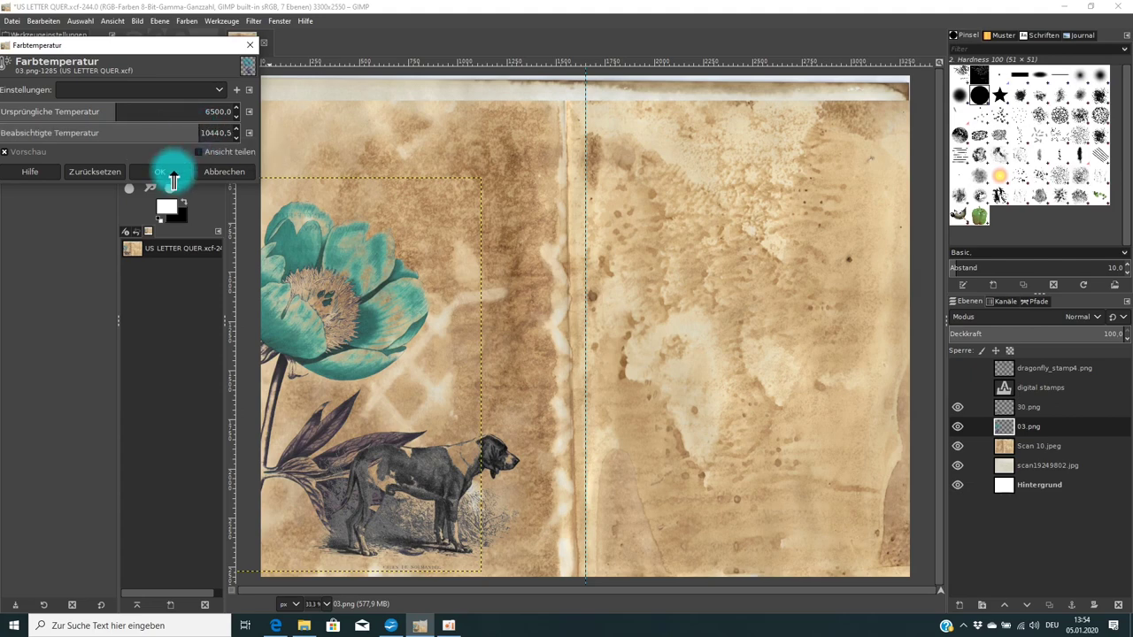
left_click(173, 174)
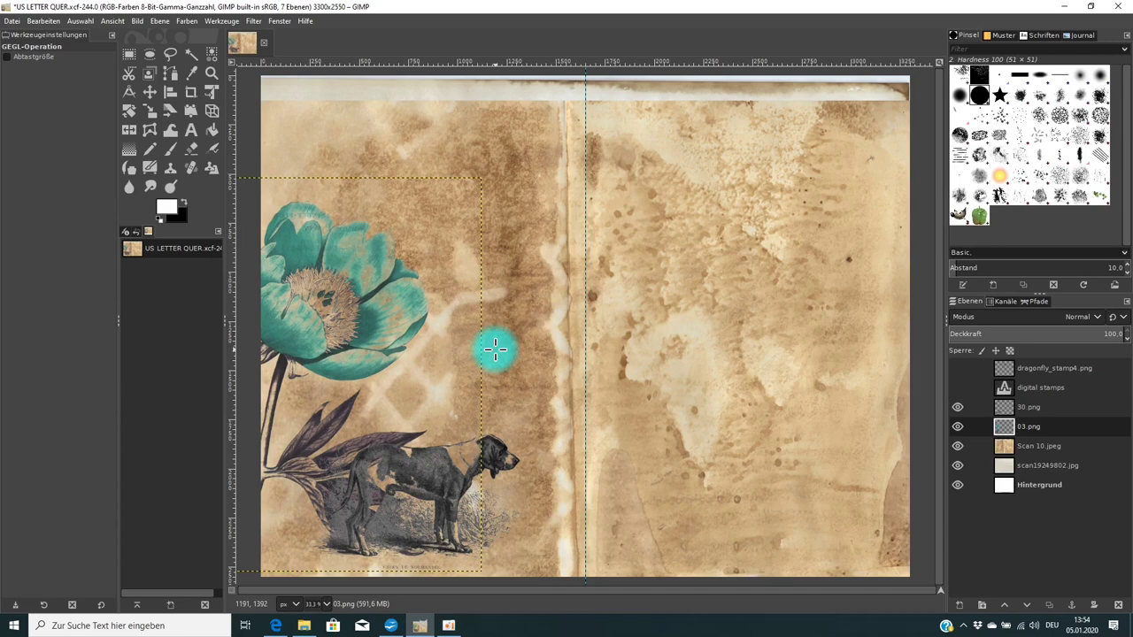
left_click(957, 425)
left_click(958, 425)
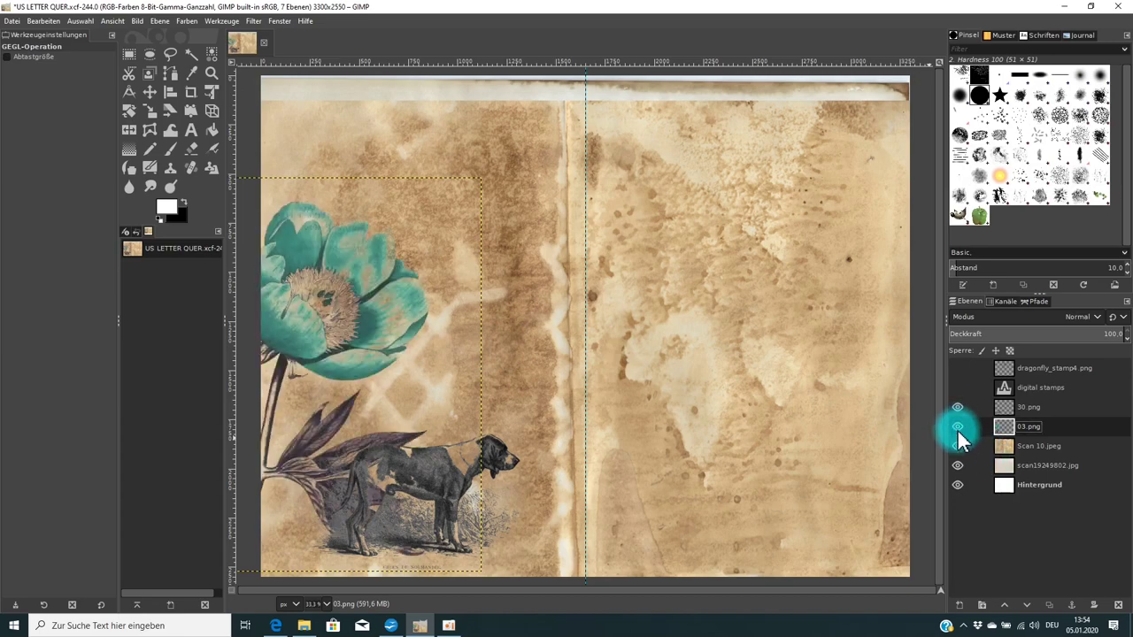
Step: Hide the Scan 10.jpeg texture layer and enlarge the 03.png flower layer to 2916 × 3776 px
left_click(958, 446)
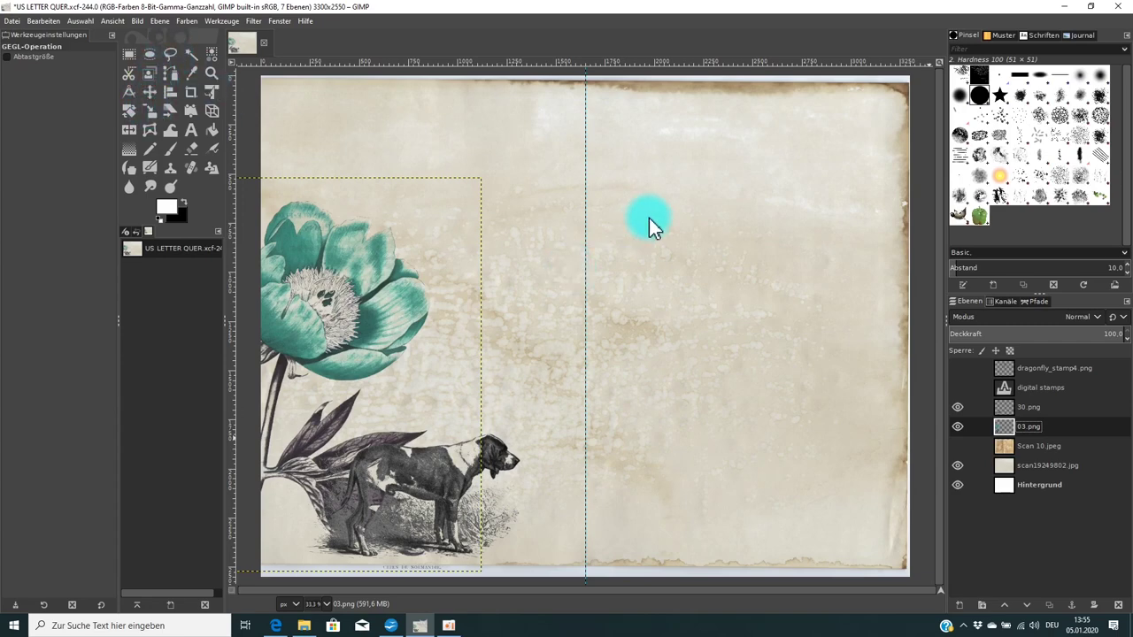
key("shift+s")
left_click(394, 244)
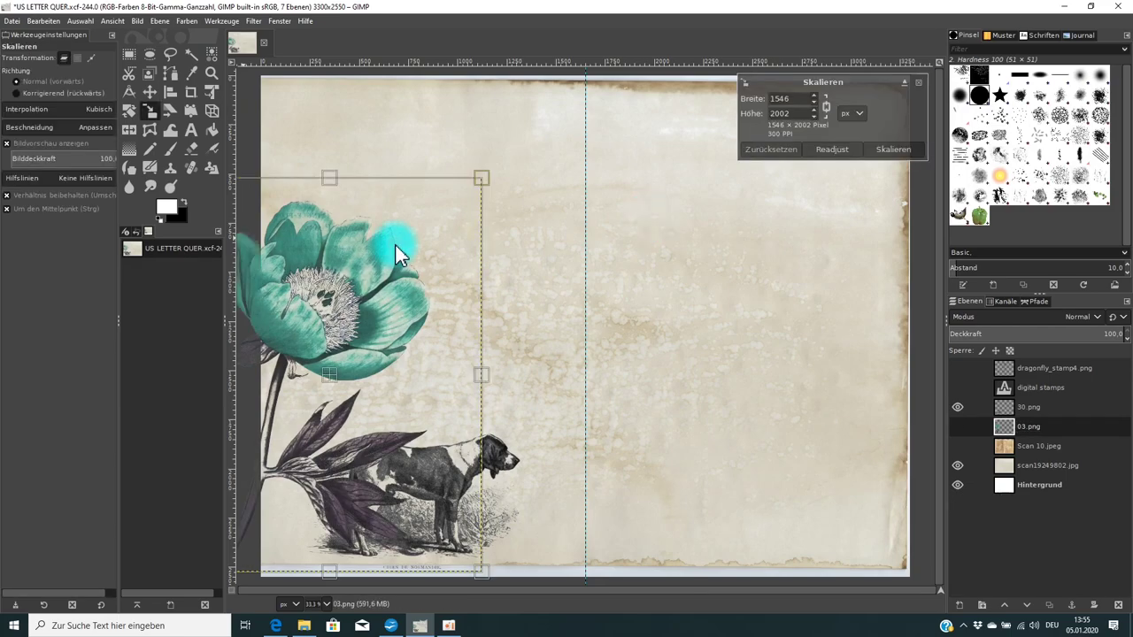
left_click_drag(479, 177, 566, 134)
left_click(893, 149)
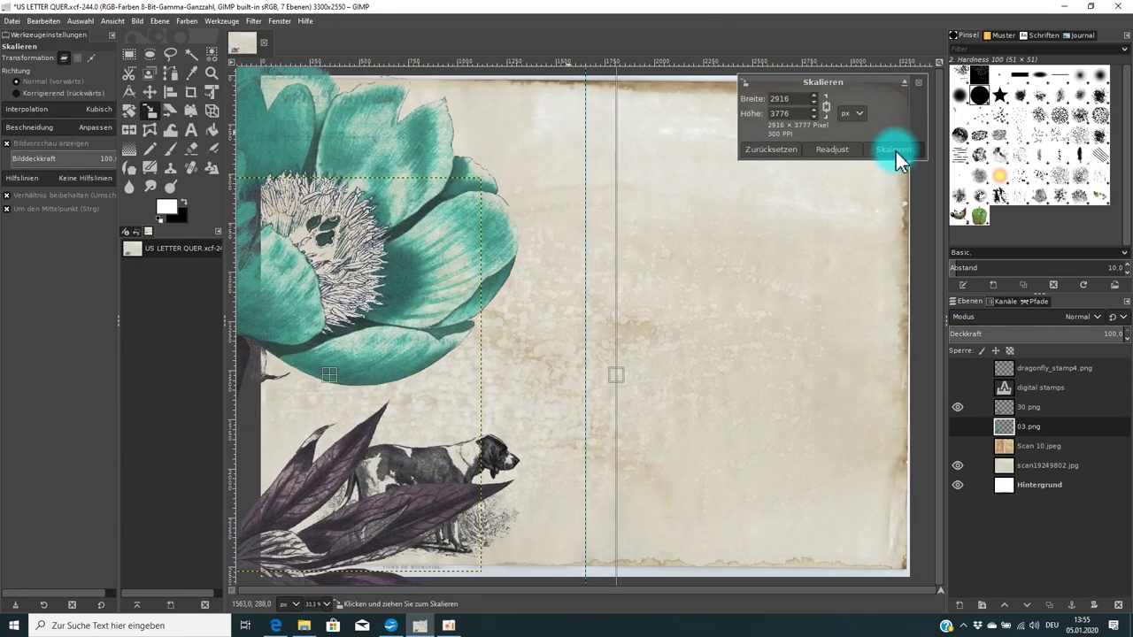
left_click(591, 177)
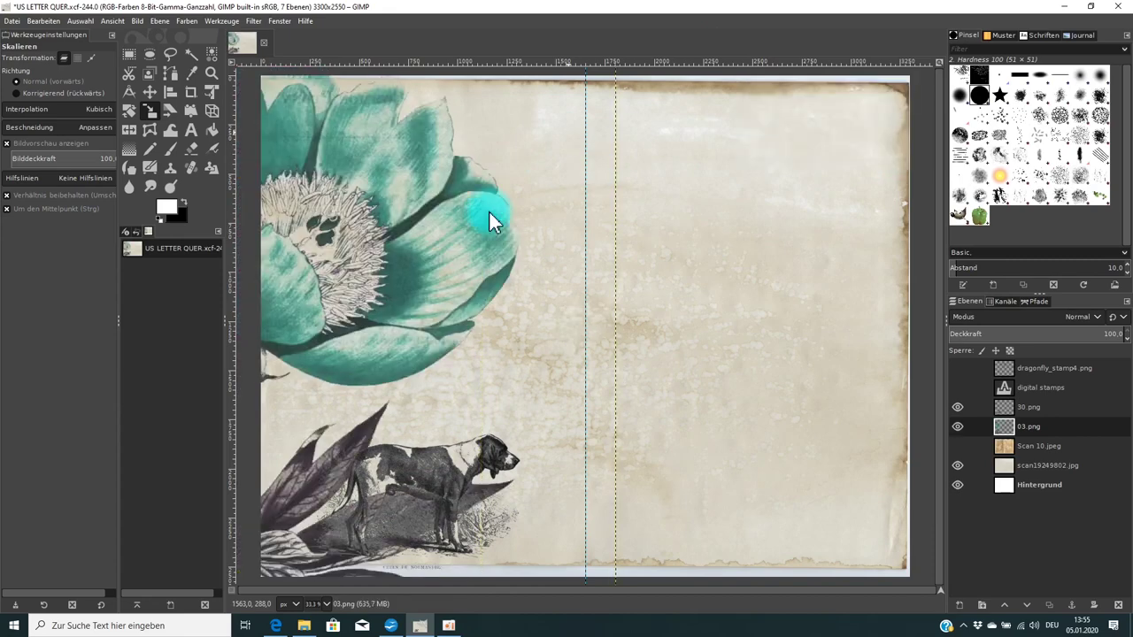
Step: Move the enlarged flower right and slightly down so the whole bloom shows on the page's left half, and hide the 30.png dog layer
left_click(150, 91)
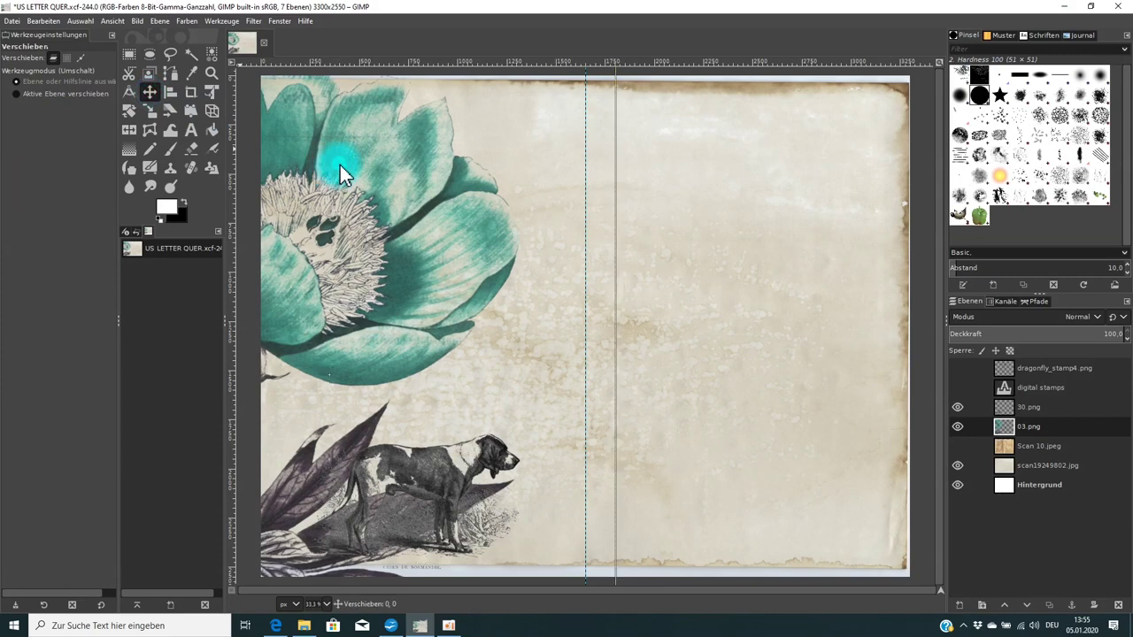
left_click_drag(339, 165, 421, 177)
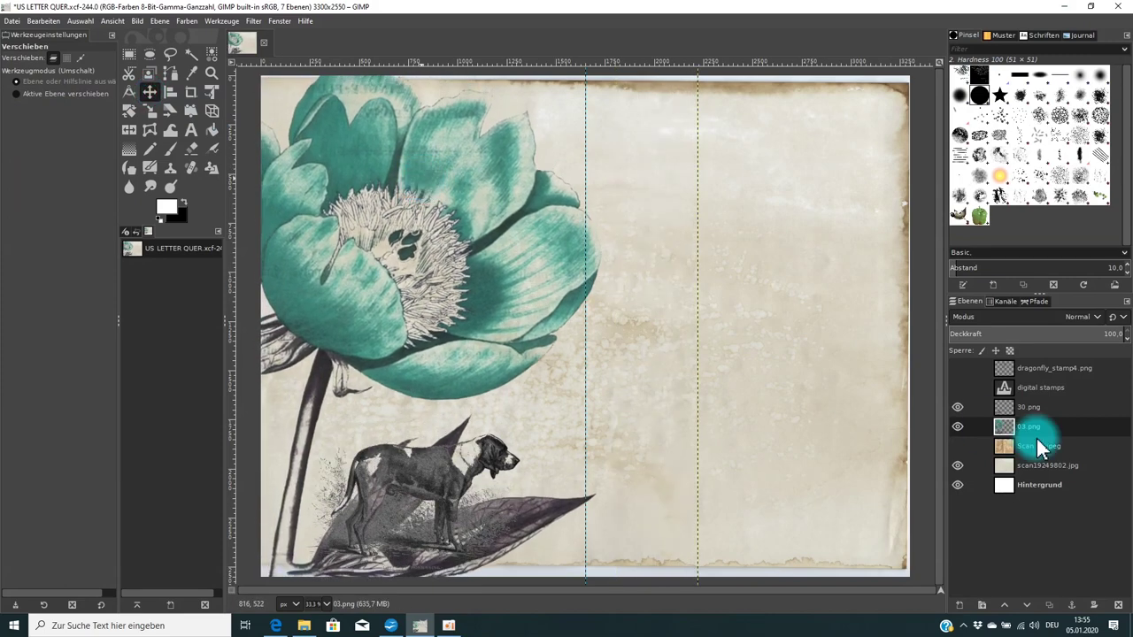
left_click(958, 407)
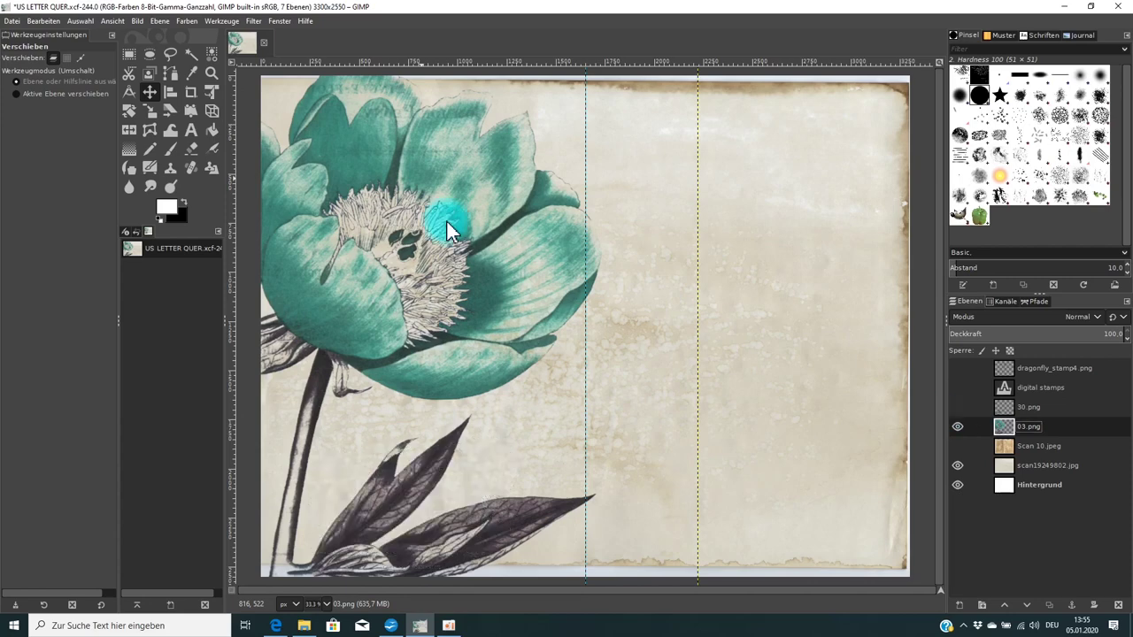
left_click_drag(480, 289, 470, 300)
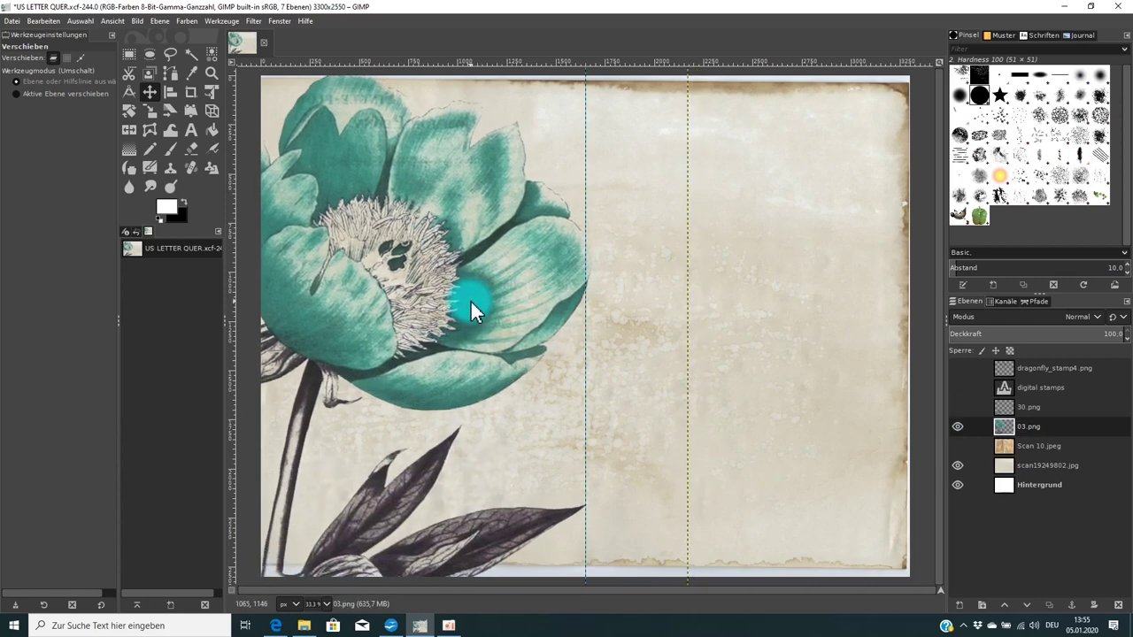
Step: Enlarge the scan19249802.jpg paper layer from its centre until its white strips and torn edges lie outside the page
left_click(1031, 463)
left_click(701, 251)
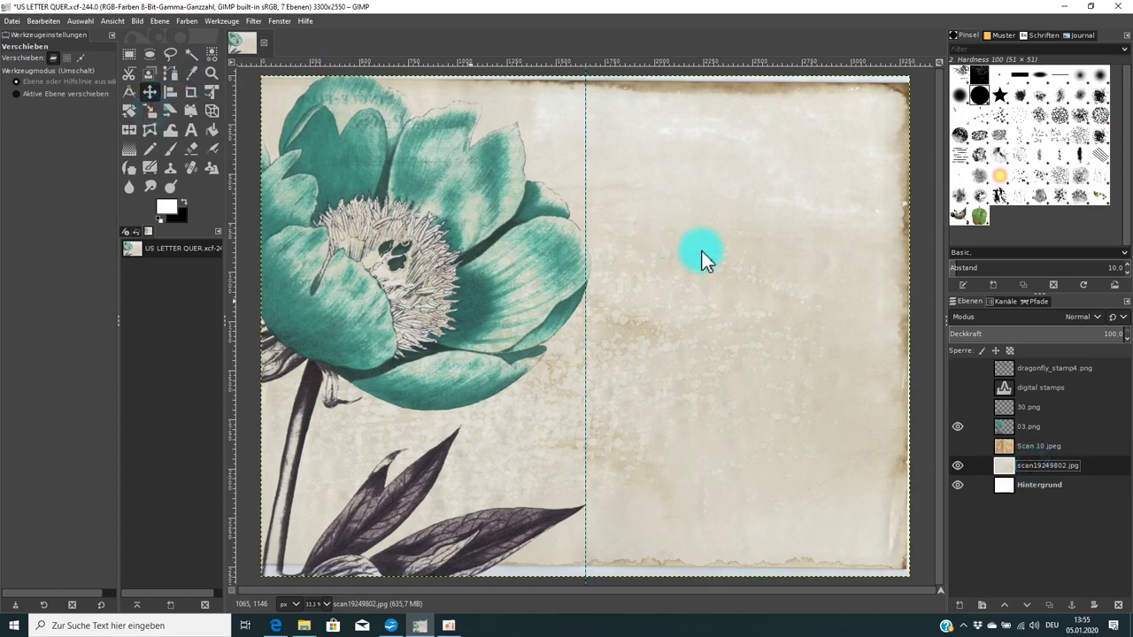
left_click(150, 109)
left_click(669, 144)
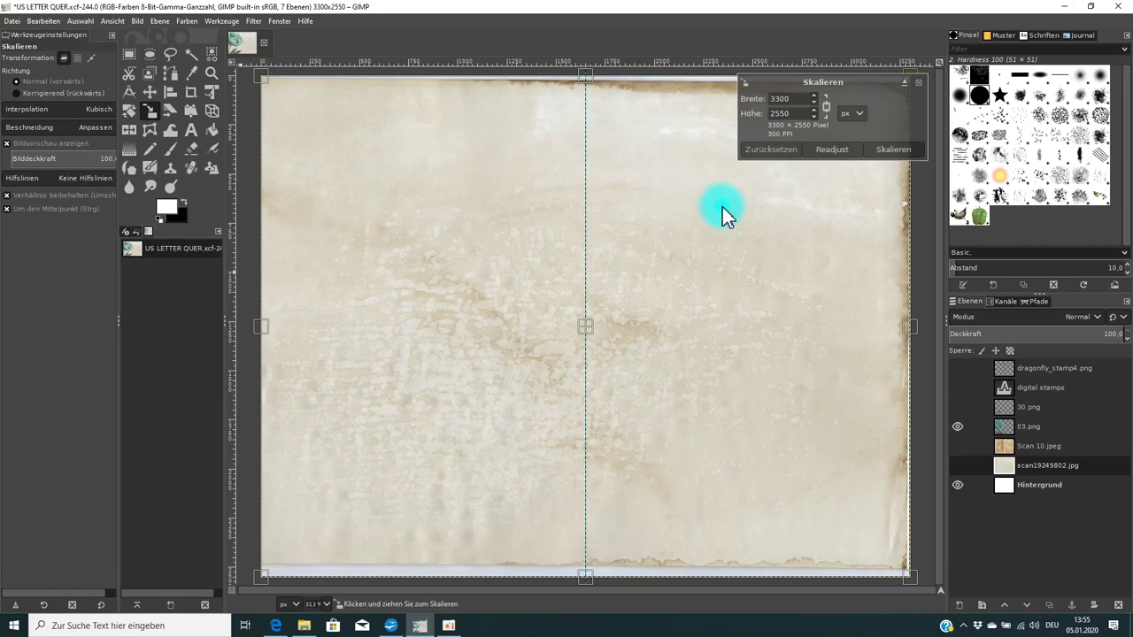
left_click(832, 149)
left_click(890, 150)
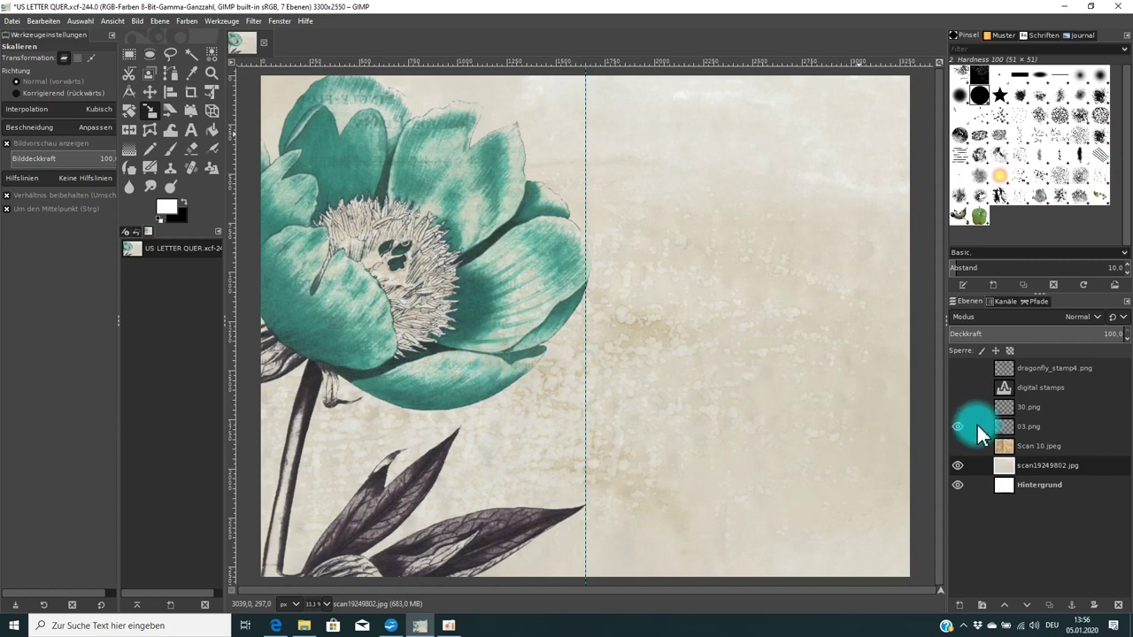
Step: Try several opacity levels on the 03.png flower layer and leave it faded at 60.3
left_click(1032, 426)
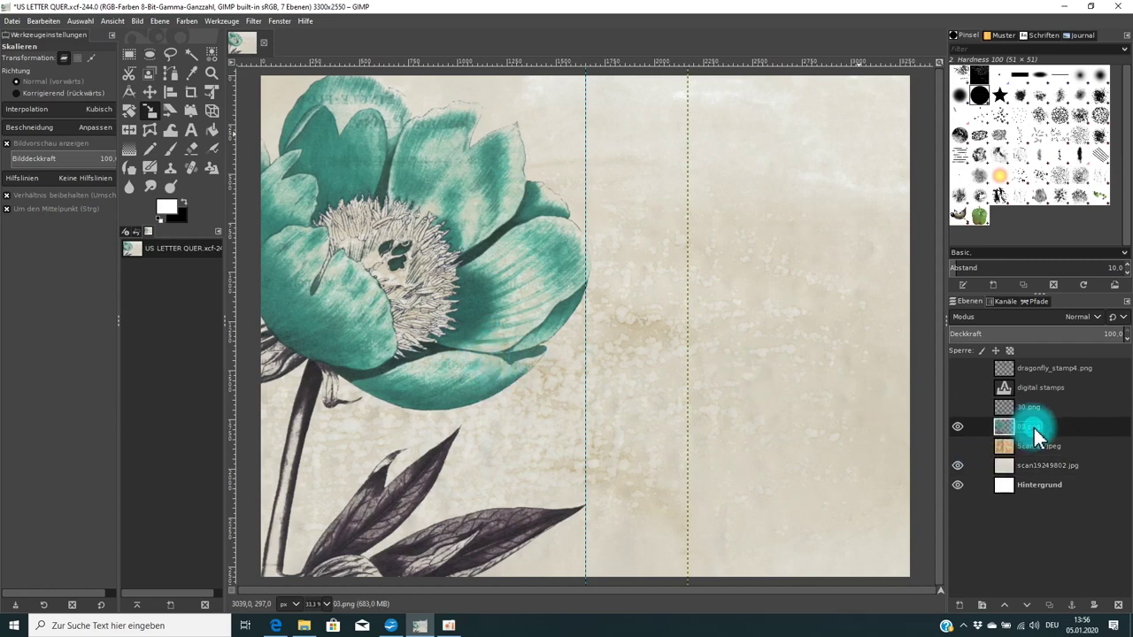
left_click(1091, 341)
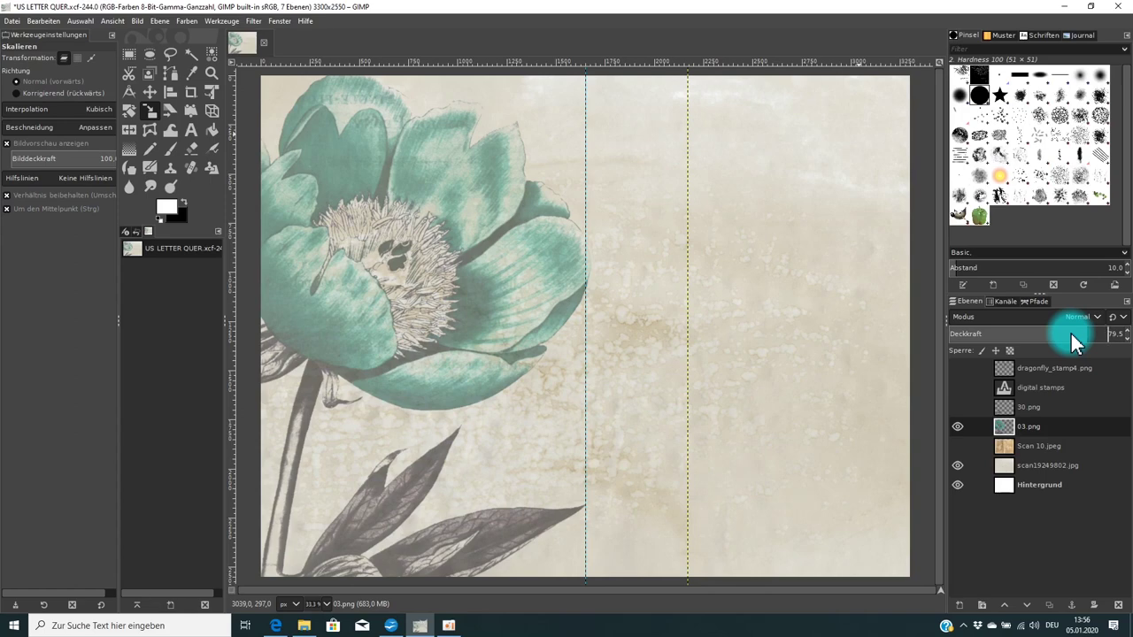
type("69.4")
key("Return")
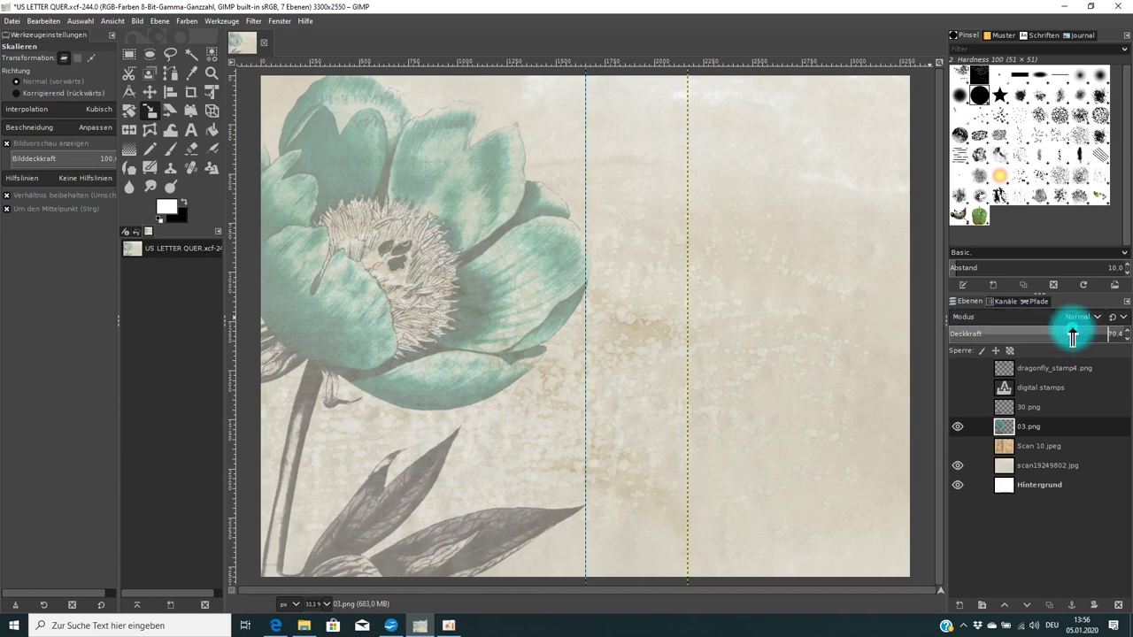
left_click_drag(1074, 336, 1129, 333)
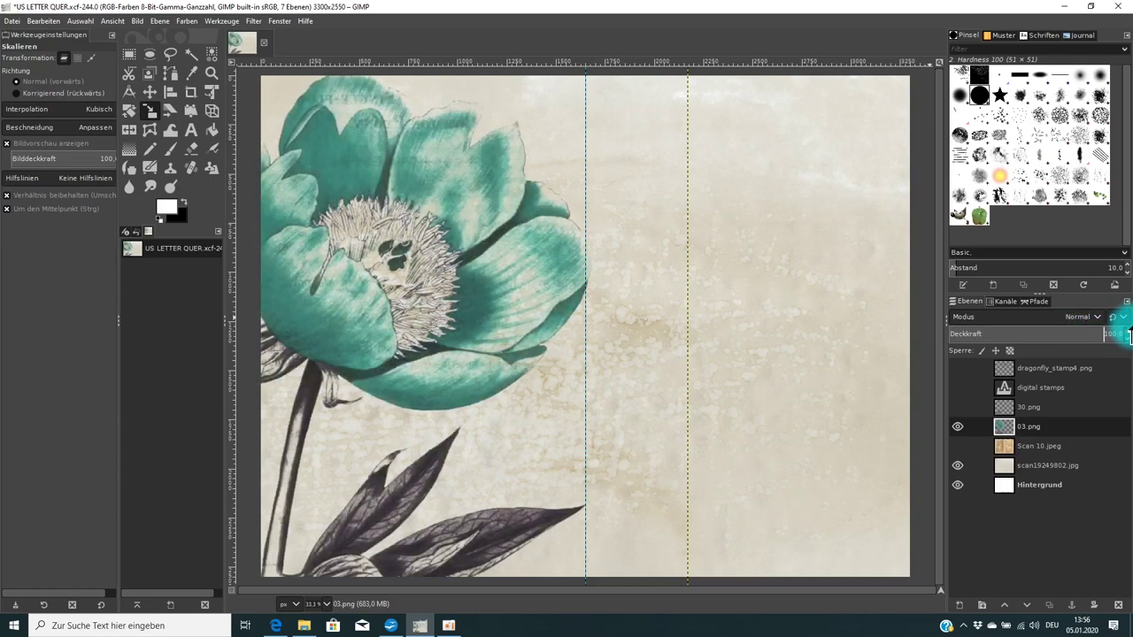
left_click_drag(1129, 333, 1055, 336)
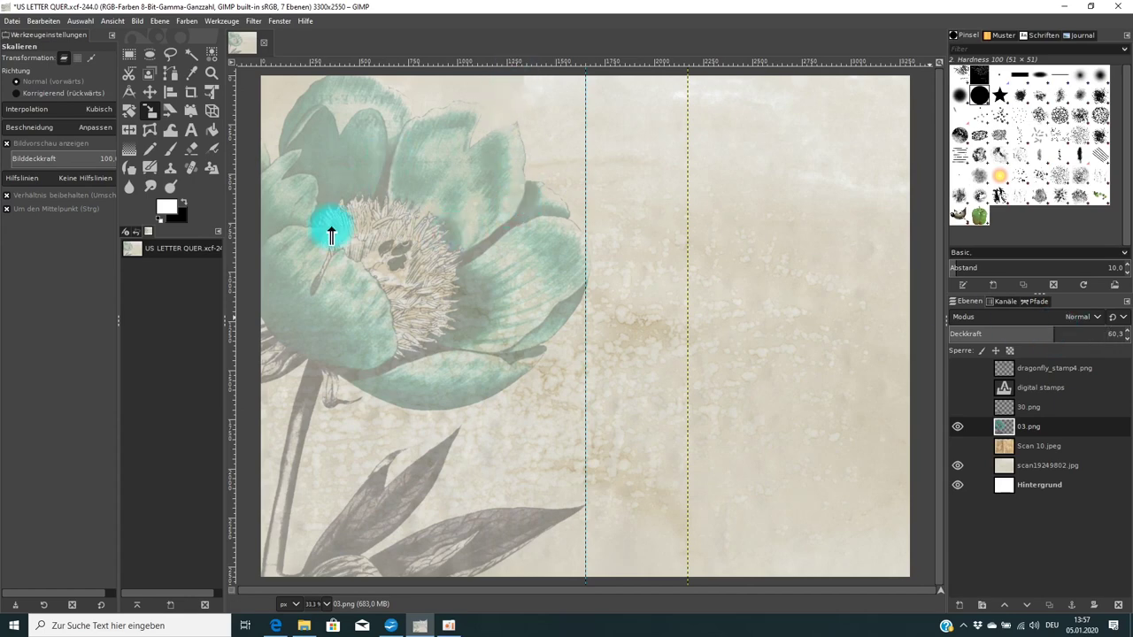
Step: Add dragonfly_stamp5 from the Neuer Ordner folder as a layer above the flower and scale it down to about half its size
left_click(303, 625)
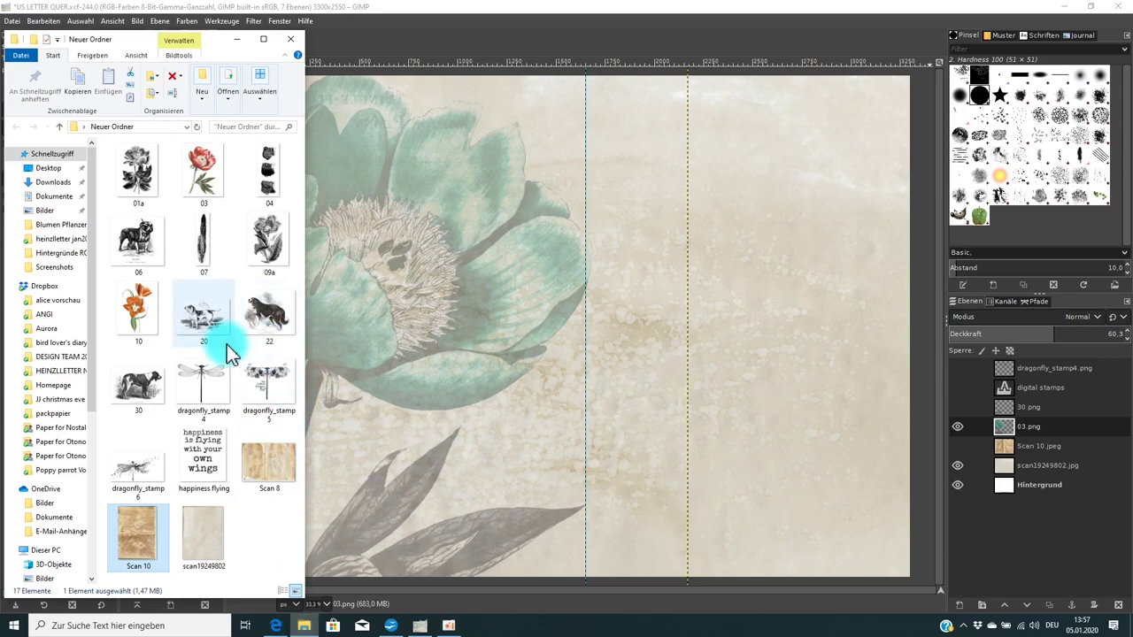
left_click_drag(258, 376, 468, 279)
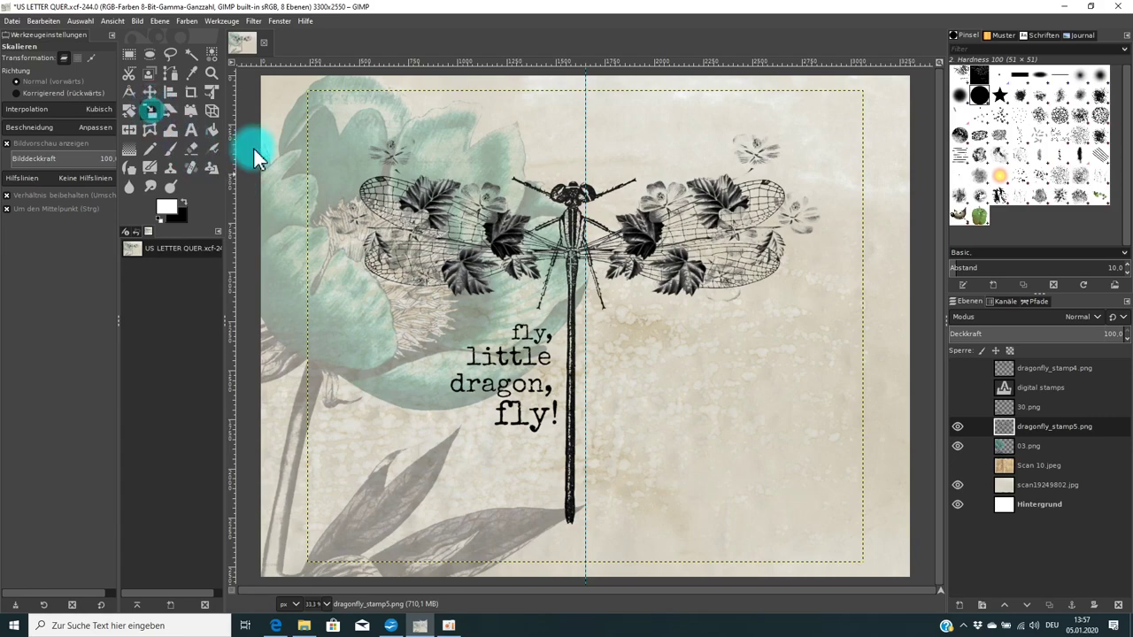
left_click(478, 194)
left_click_drag(347, 148, 601, 311)
left_click(893, 149)
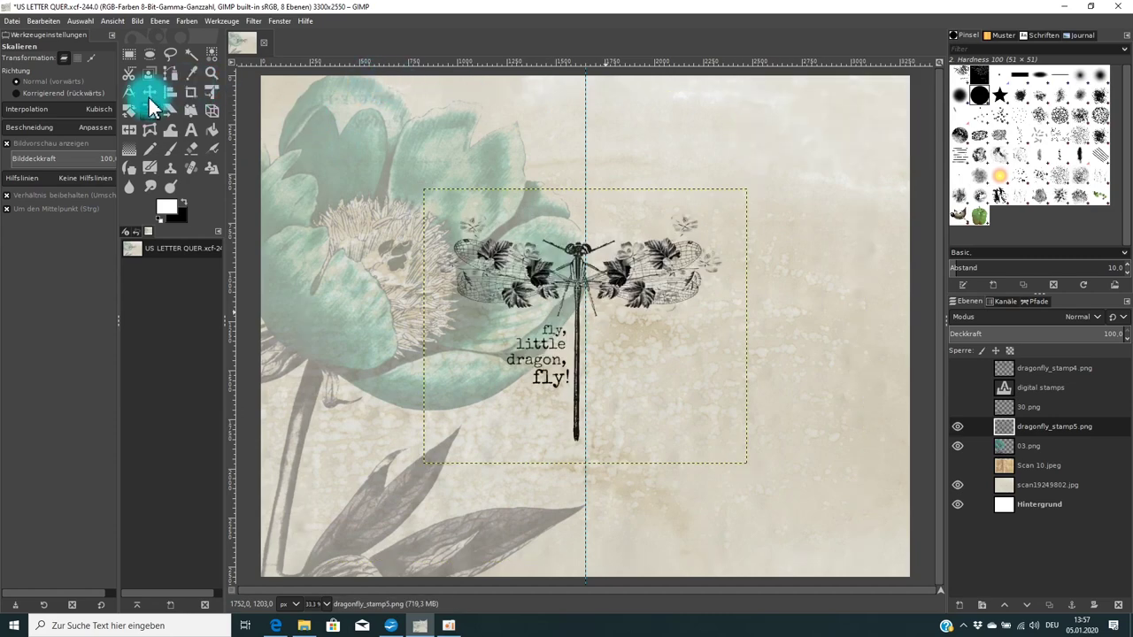
left_click(622, 277)
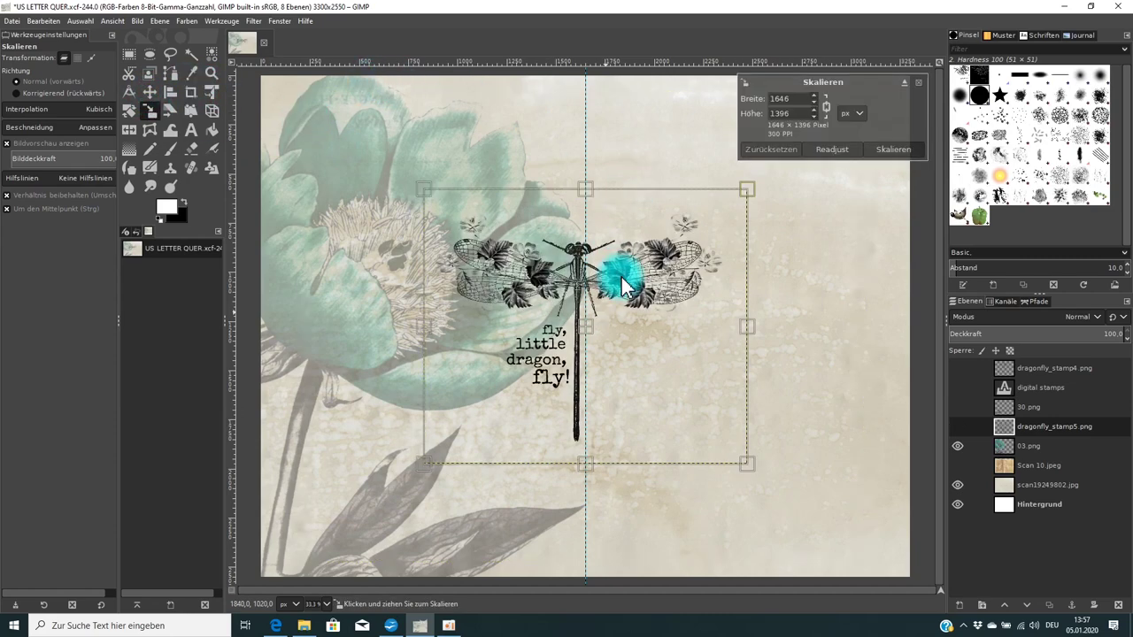
left_click_drag(621, 277, 587, 304)
left_click(893, 146)
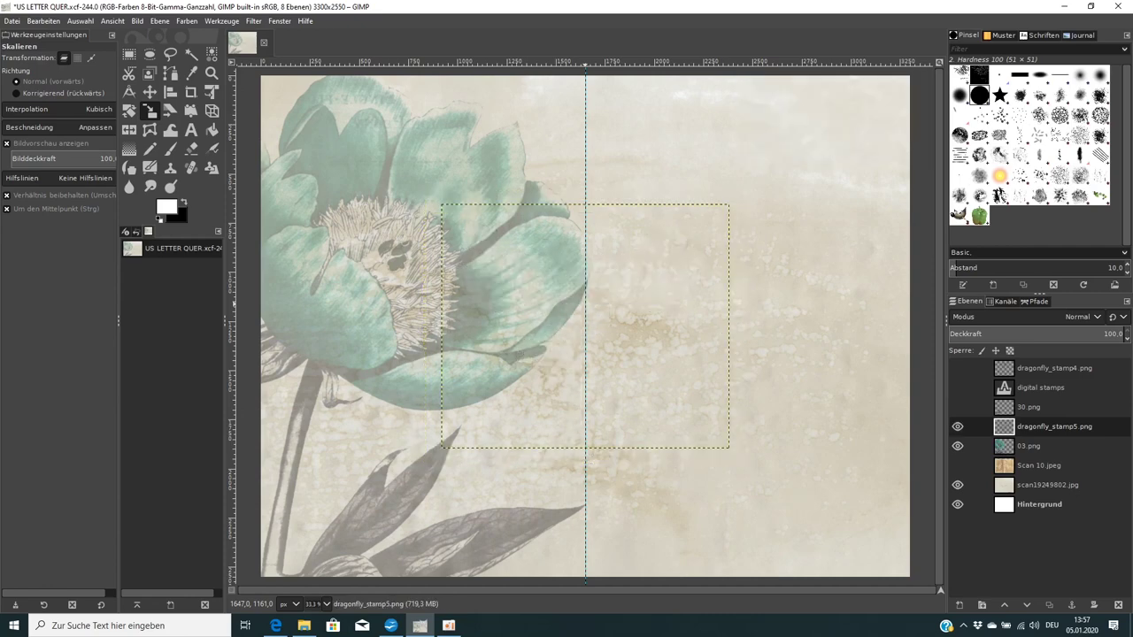
Step: Move the dragonfly stamp over the flower so its wings lie on the upper petals and its text on the flower's centre
left_click(152, 92)
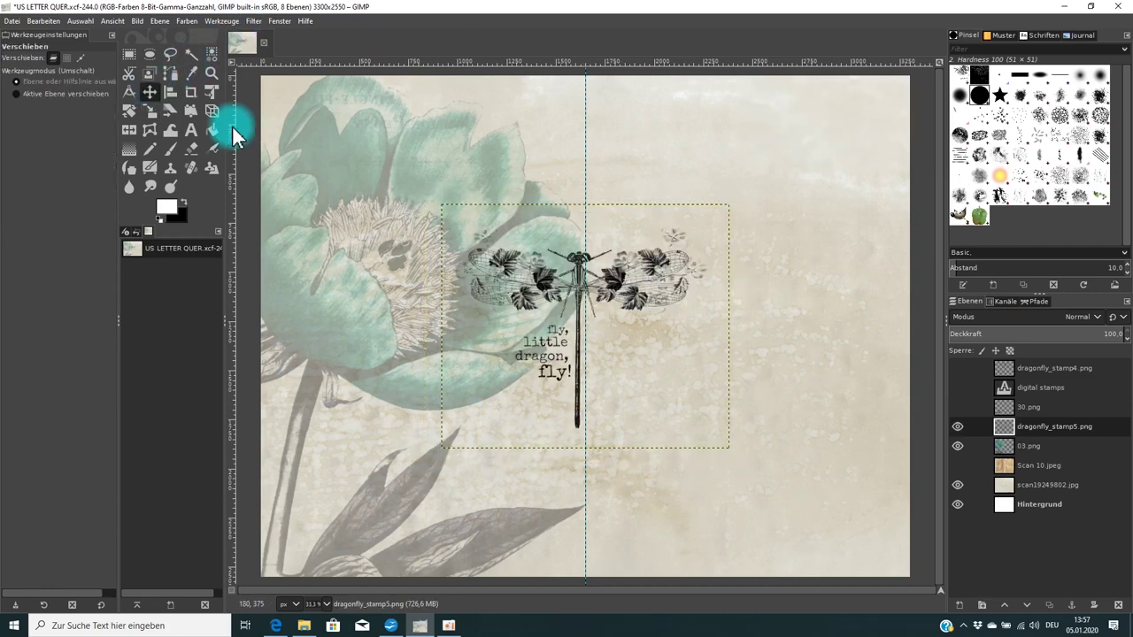
left_click_drag(613, 280, 437, 395)
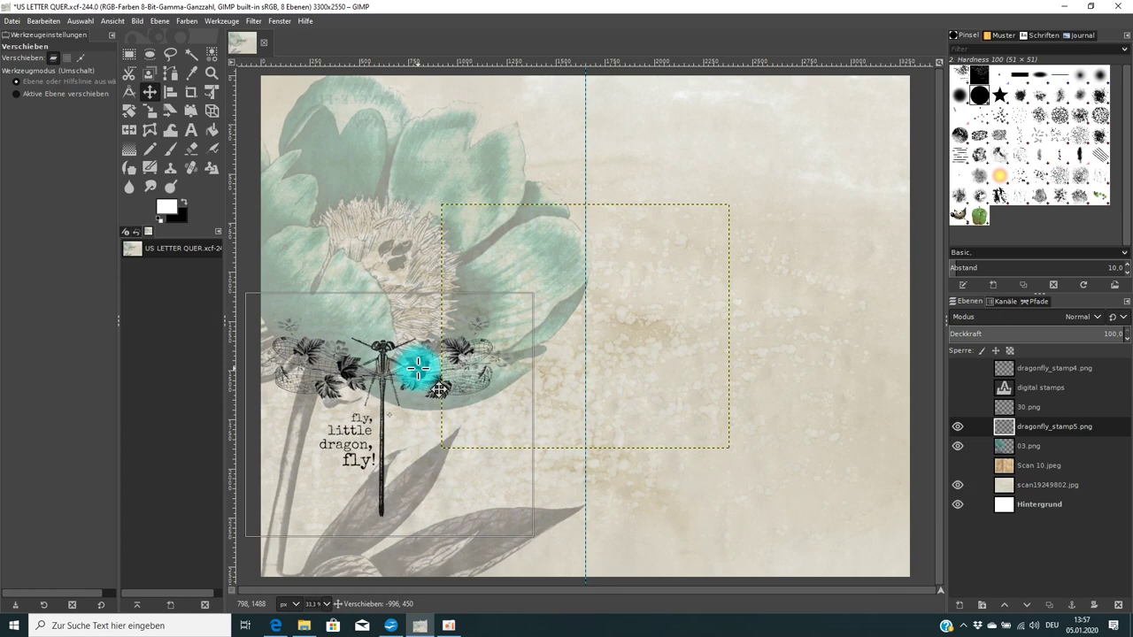
left_click_drag(418, 368, 414, 369)
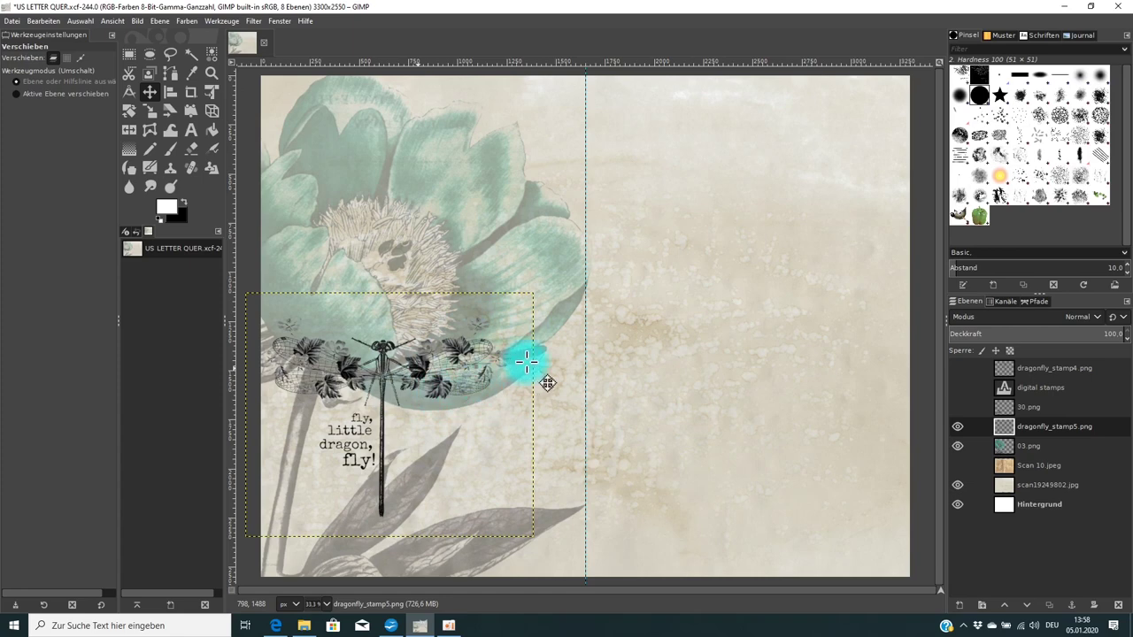
left_click(383, 346)
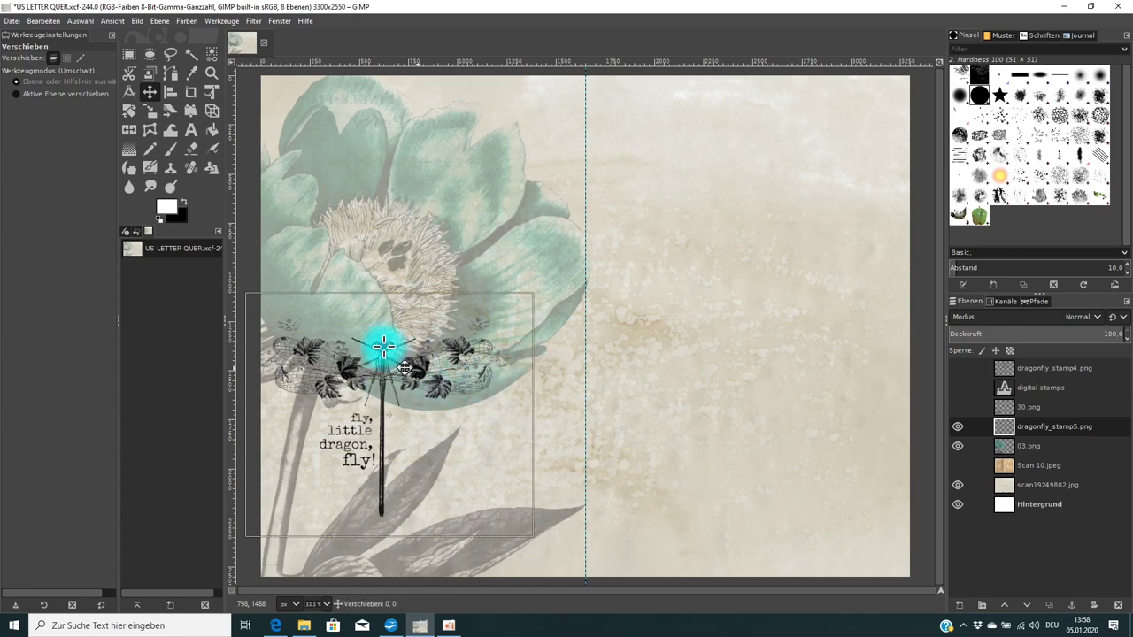
left_click_drag(383, 346, 429, 149)
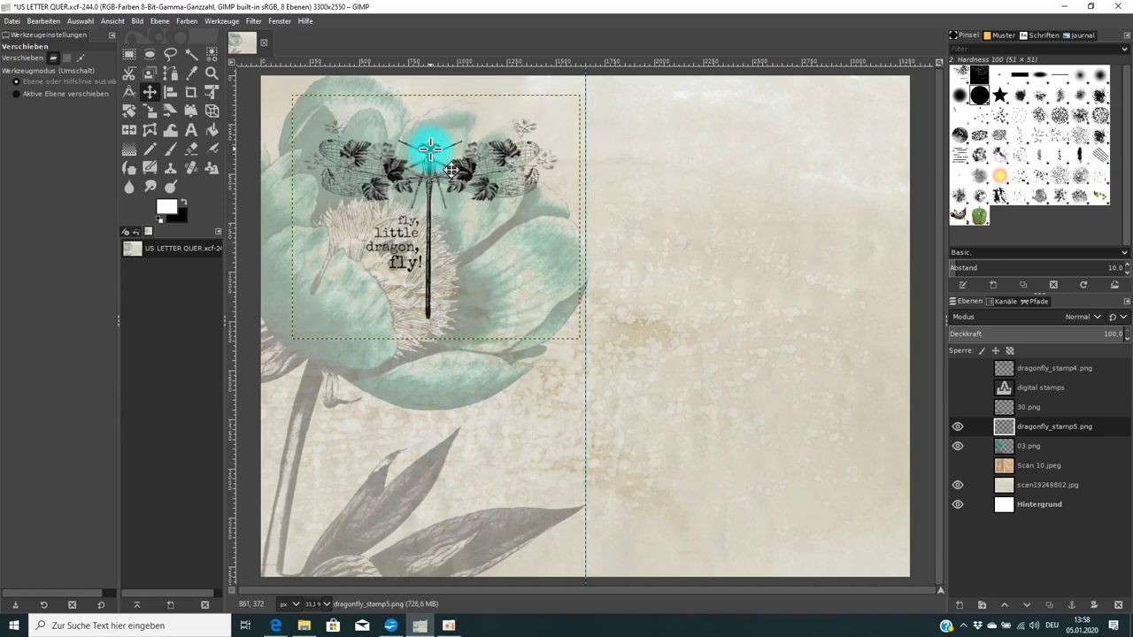
Step: Raise the 03.png flower layer's opacity to 94.9
left_click(1024, 446)
left_click_drag(1067, 329, 1115, 333)
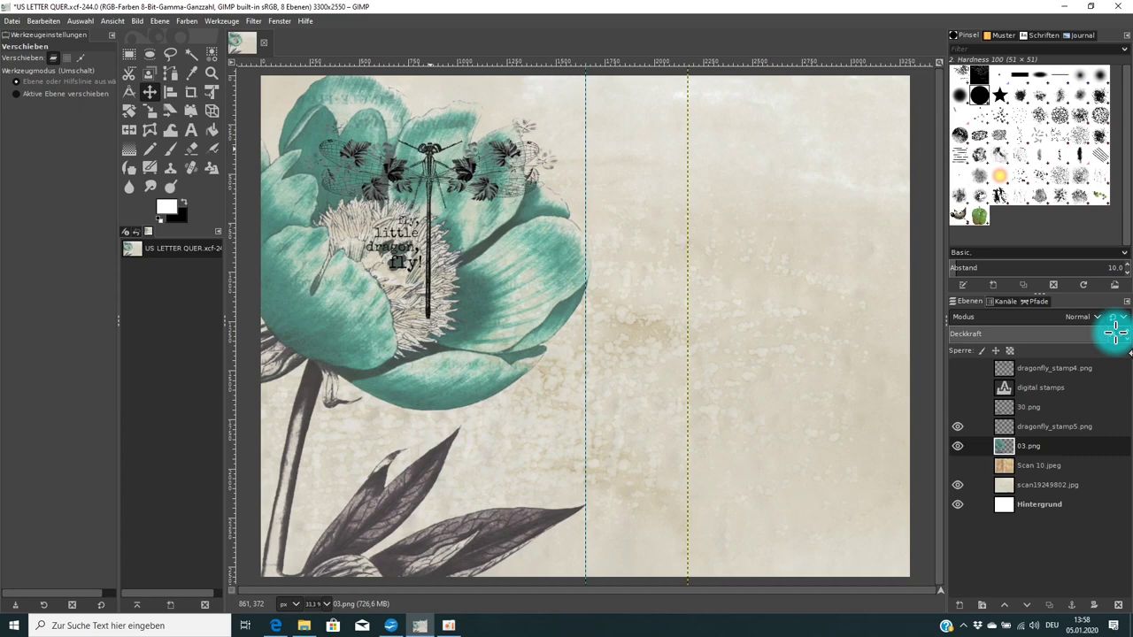
left_click(1113, 331)
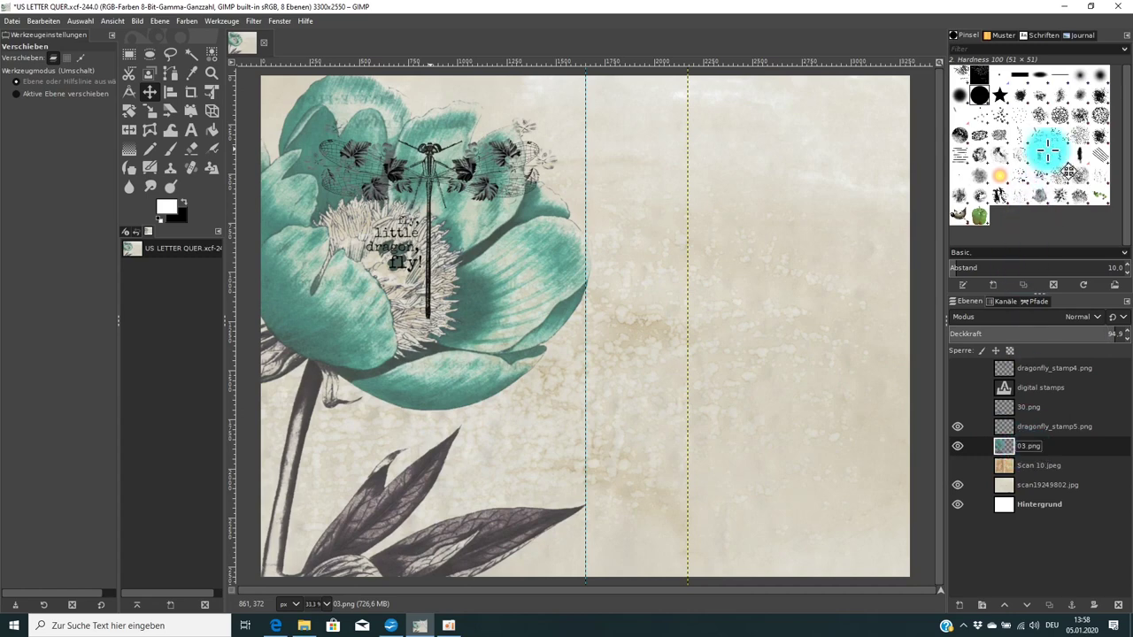
Step: Erase the flower's centre behind the dragonfly text on the 03.png layer, using the Acrylic 05 brush at size 593
left_click(1099, 93)
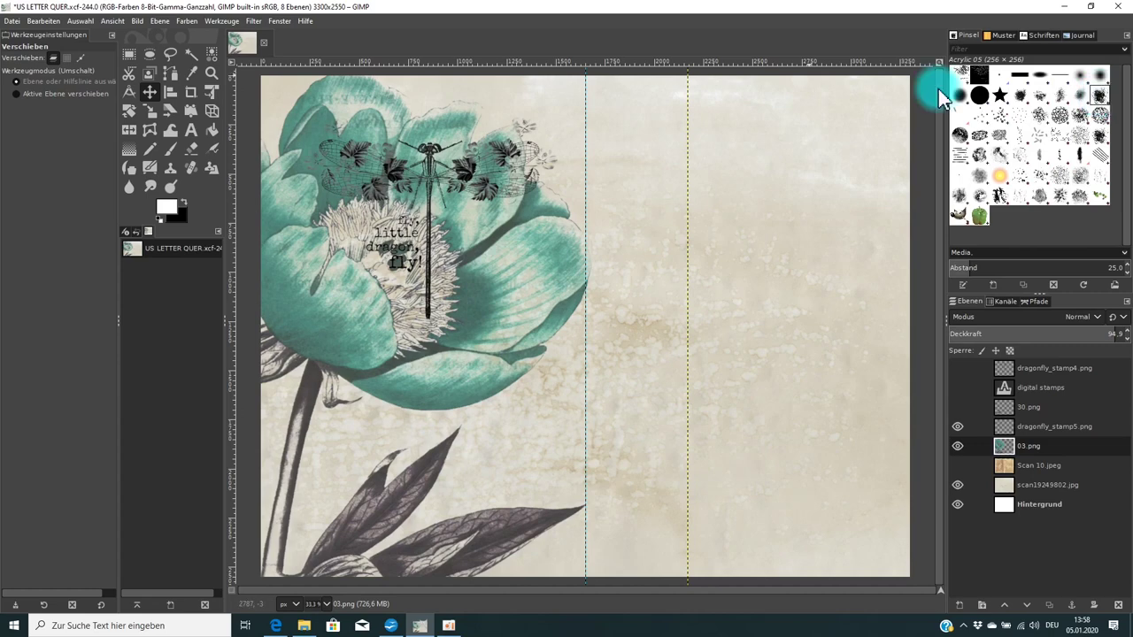
left_click(193, 153)
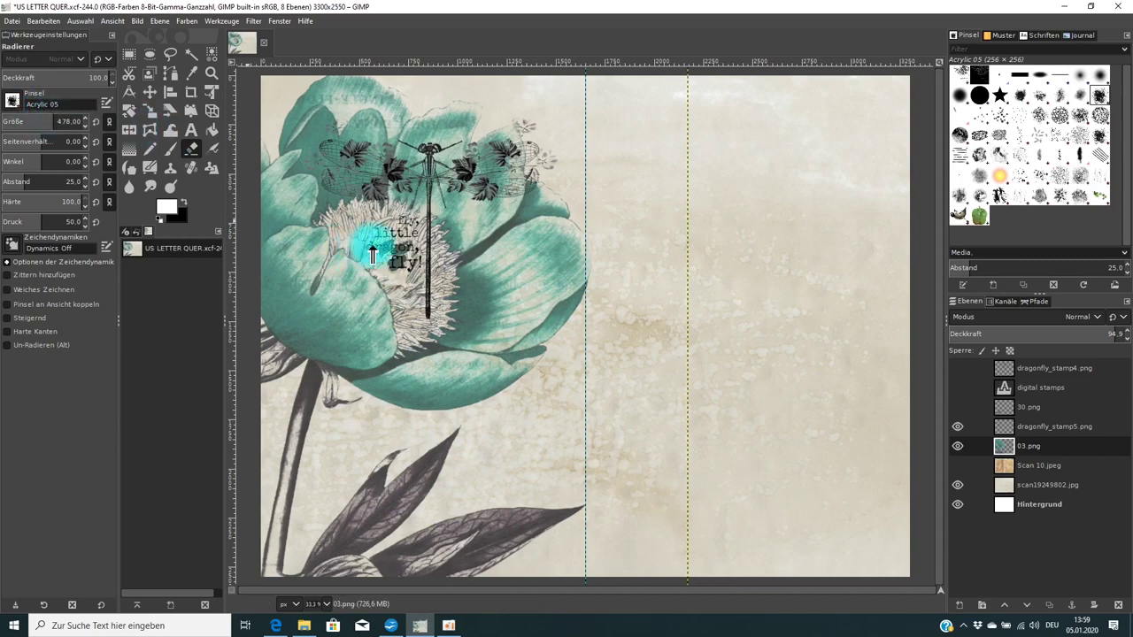
left_click(69, 120)
mouse_move(391, 282)
left_mouse_down()
mouse_move(402, 250)
mouse_move(384, 275)
mouse_move(379, 247)
mouse_move(418, 231)
mouse_move(405, 252)
mouse_move(518, 269)
mouse_move(396, 263)
mouse_move(553, 348)
mouse_move(376, 257)
mouse_move(389, 230)
mouse_move(400, 285)
left_mouse_up()
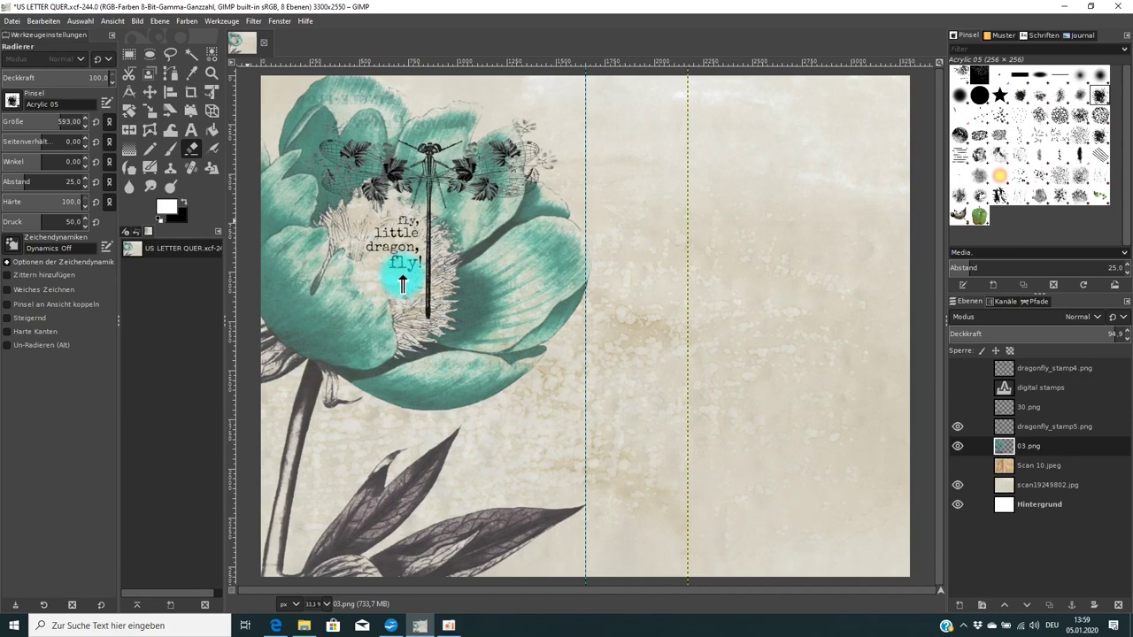
Step: Try erasing the petals behind the dragonfly's wings, undo the recent eraser strokes and erase the flower's centre around the text again
mouse_move(530, 147)
left_mouse_down()
mouse_move(505, 151)
mouse_move(533, 151)
mouse_move(496, 171)
mouse_move(445, 177)
mouse_move(354, 162)
mouse_move(523, 172)
mouse_move(527, 181)
left_mouse_up()
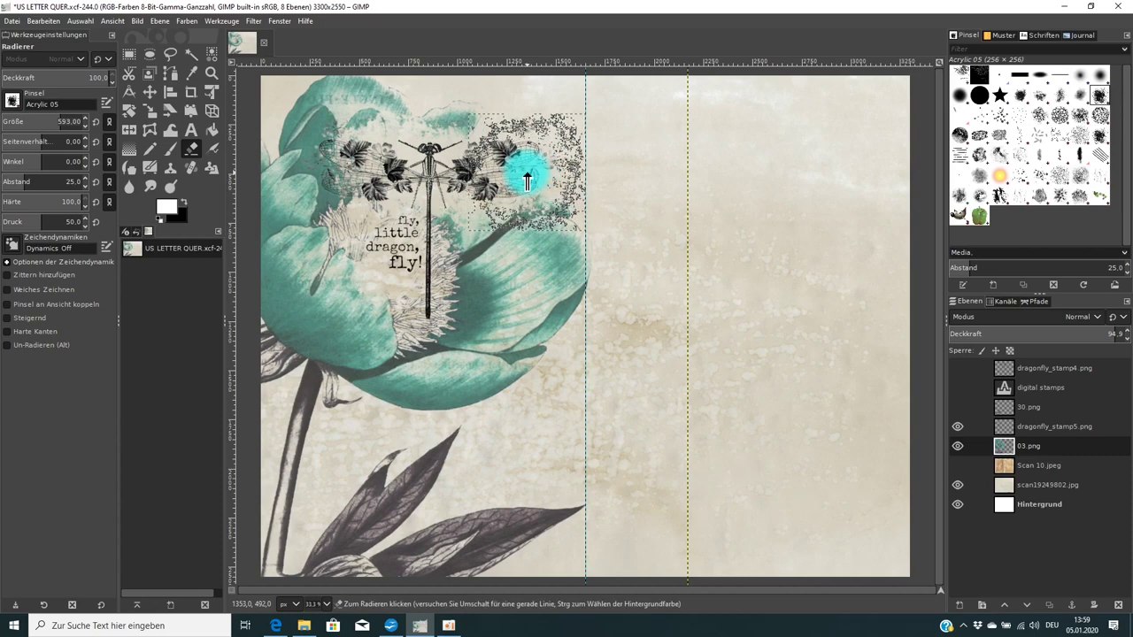
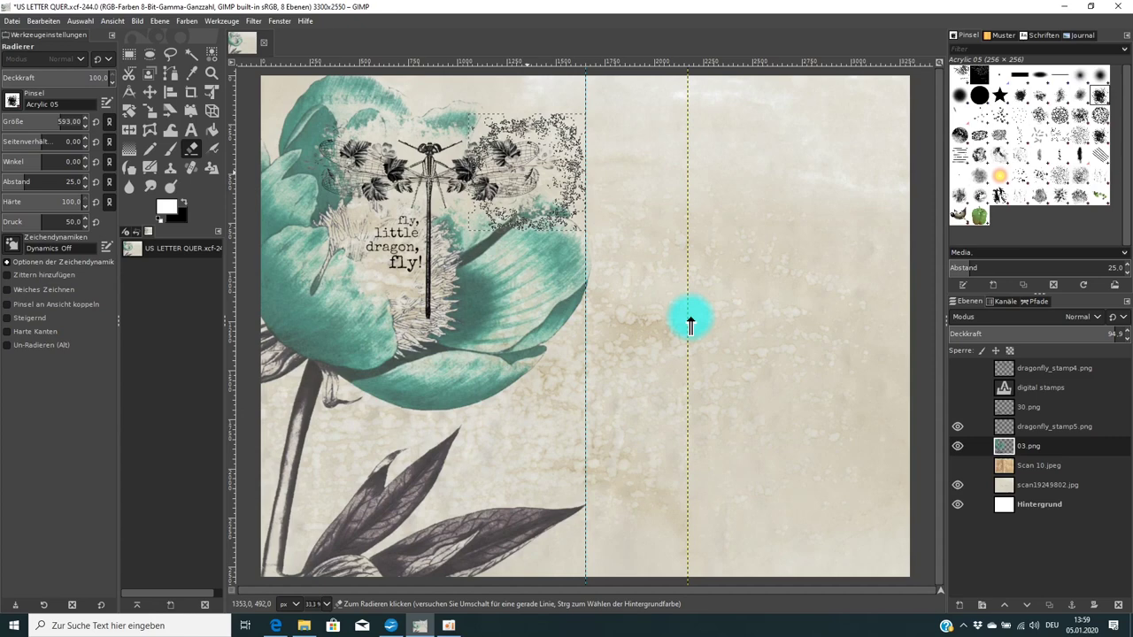
key("ctrl+z")
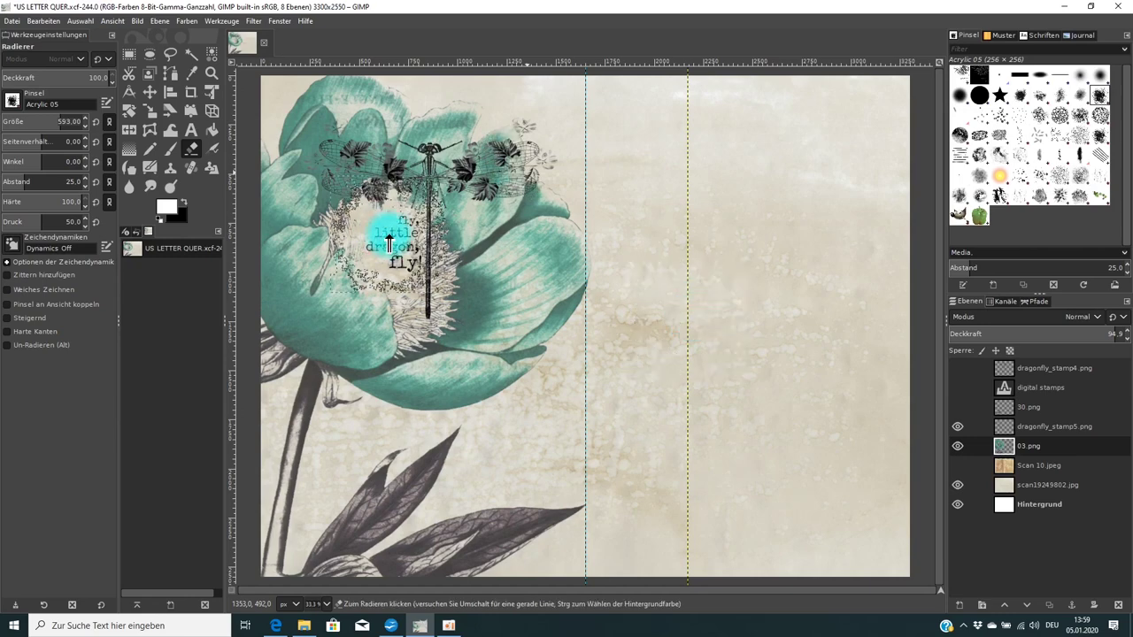
mouse_move(411, 260)
left_mouse_down()
mouse_move(424, 257)
mouse_move(412, 277)
mouse_move(441, 271)
mouse_move(382, 247)
mouse_move(387, 272)
mouse_move(413, 242)
left_mouse_up()
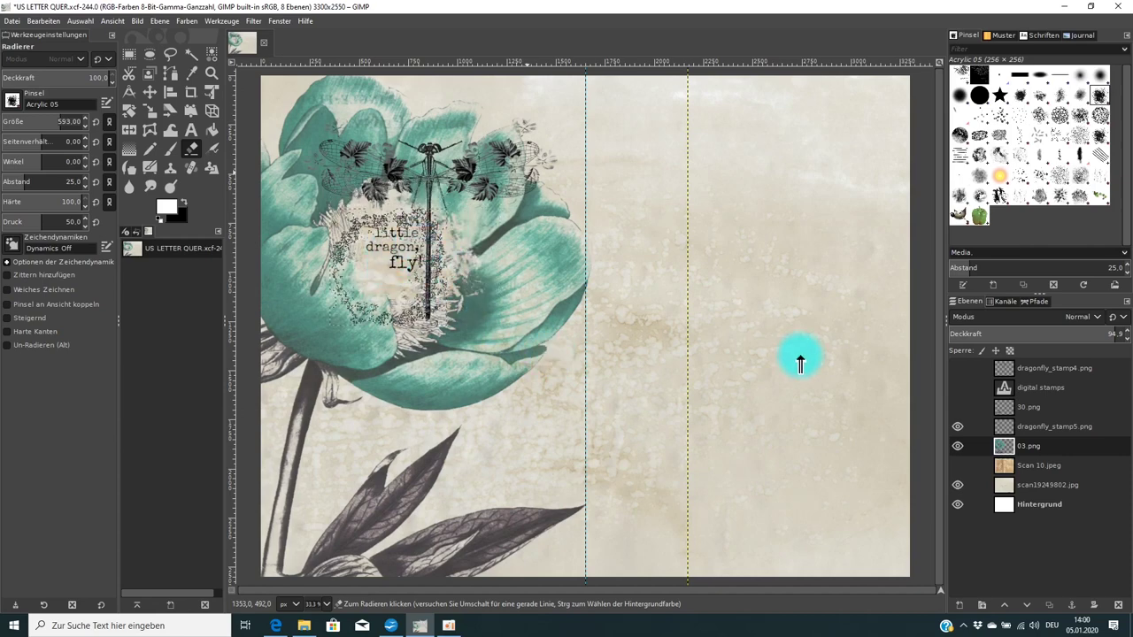
key("ctrl+x")
key("ctrl+v")
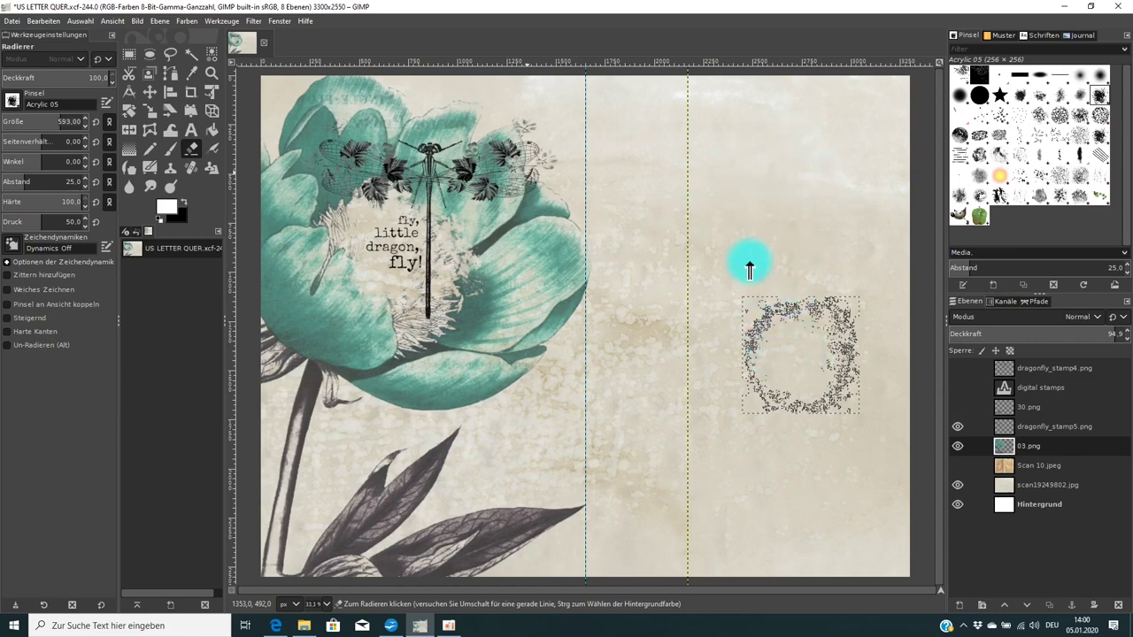
key("ctrl+z")
key("ctrl+v")
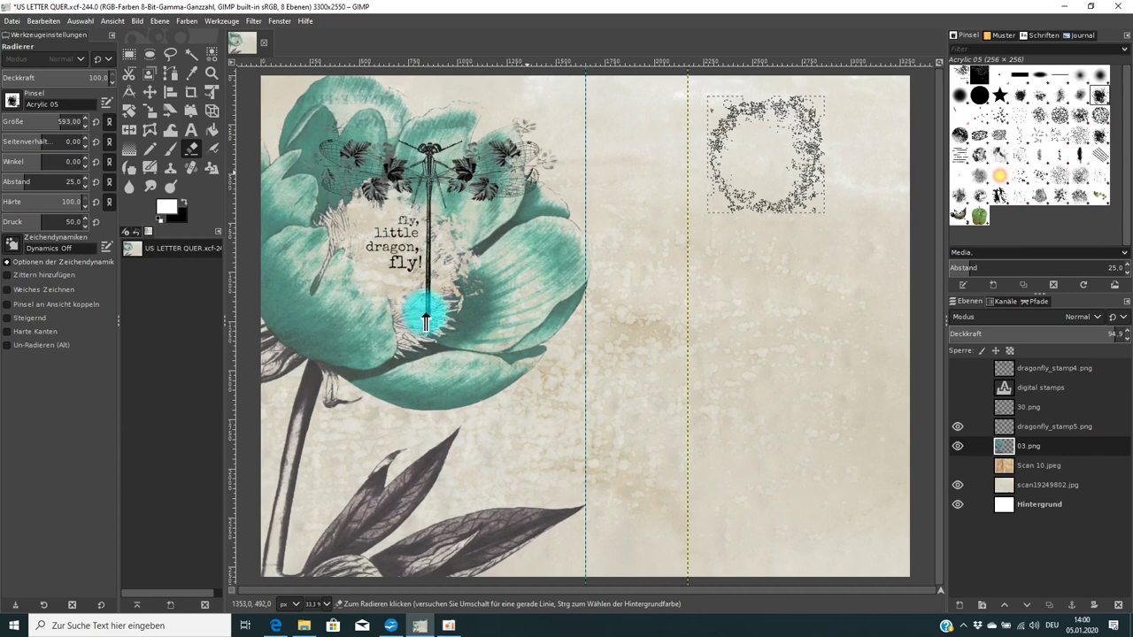
key("ctrl+z")
key("ctrl+v")
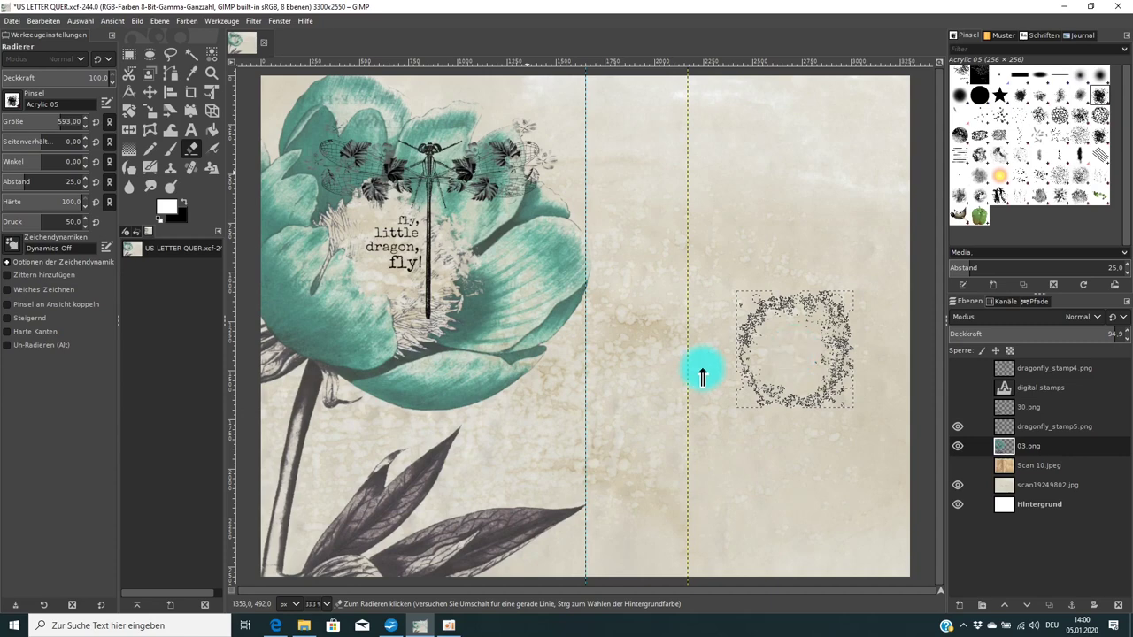
Step: Erase the outer edges of the flower's right and lower petals on the 03.png layer with the Acrylic 05 brush
key("ctrl+z")
key("ctrl+v")
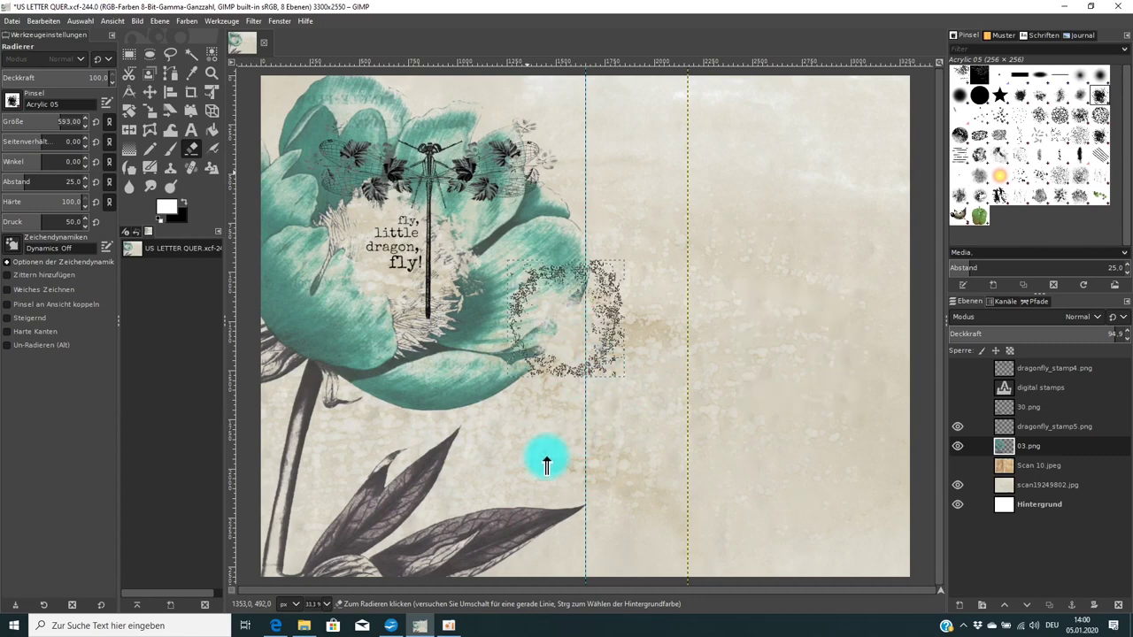
key("ctrl+z")
key("ctrl+v")
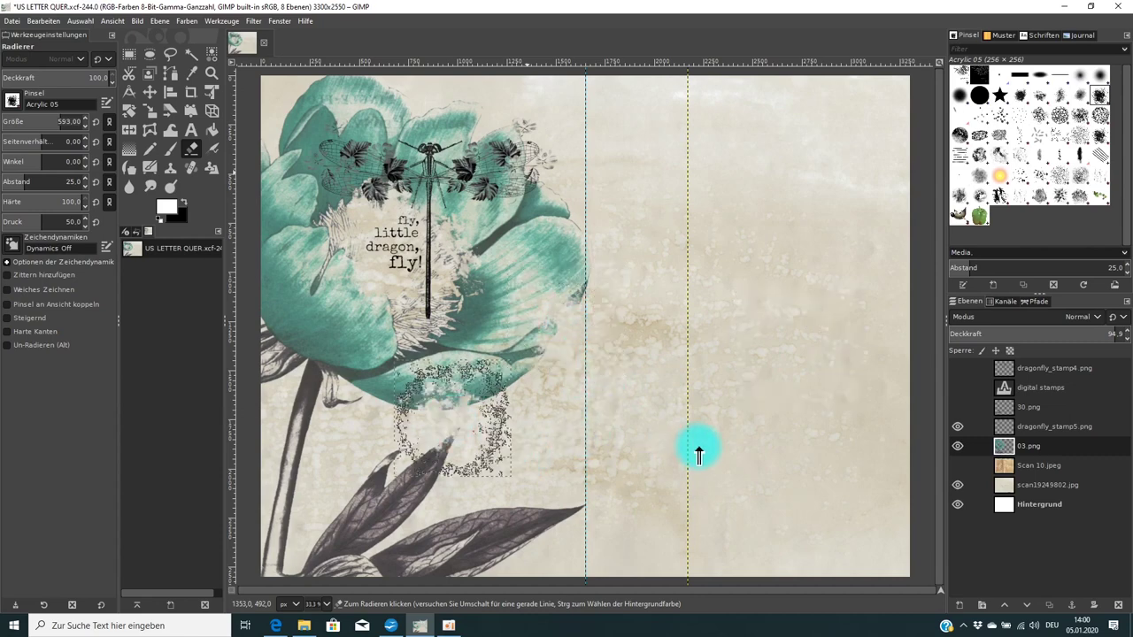
key("ctrl+z")
key("ctrl+v")
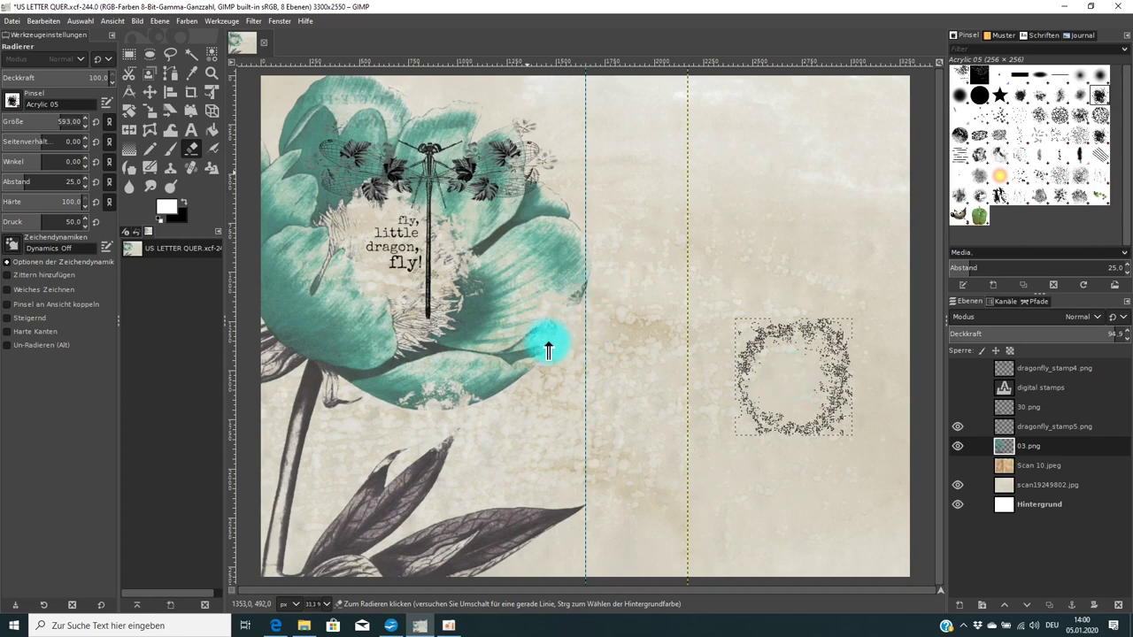
key("ctrl+z")
key("ctrl+v")
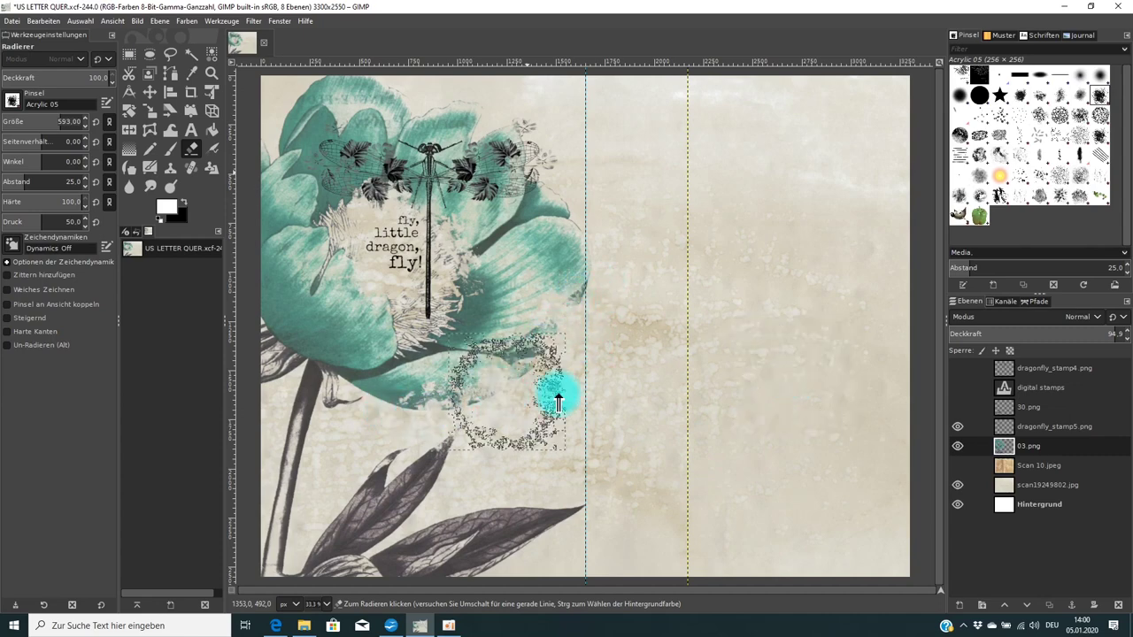
key("ctrl+z")
key("ctrl+v")
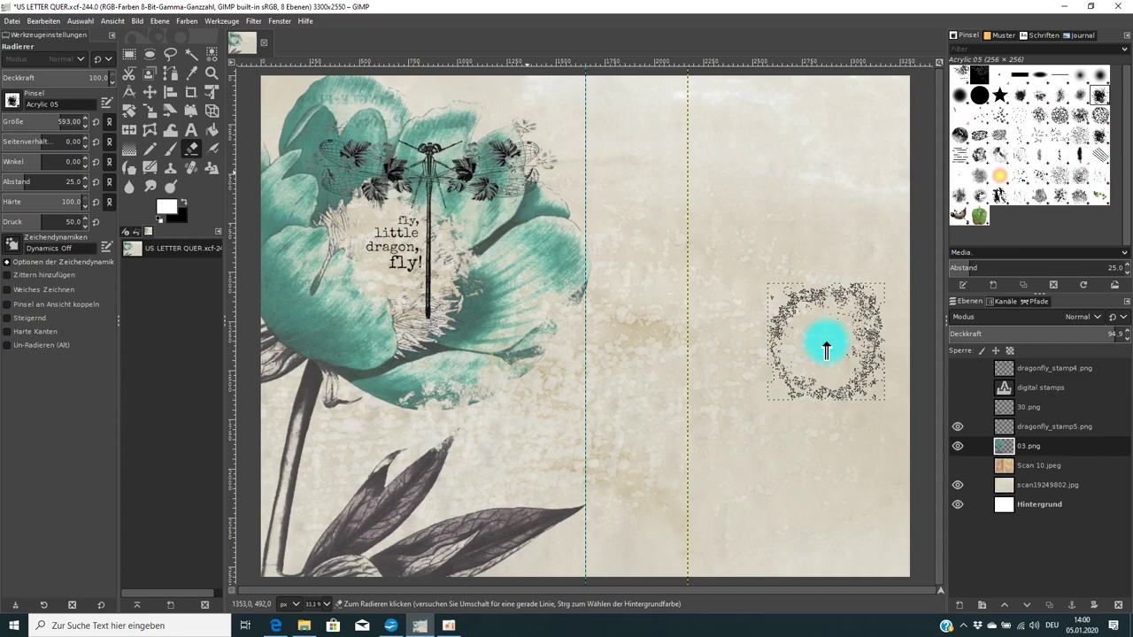
Step: Erase the petals' outer edge along the page's left border and up to the upper-left petals on the 03.png layer
key("ctrl+z")
key("ctrl+v")
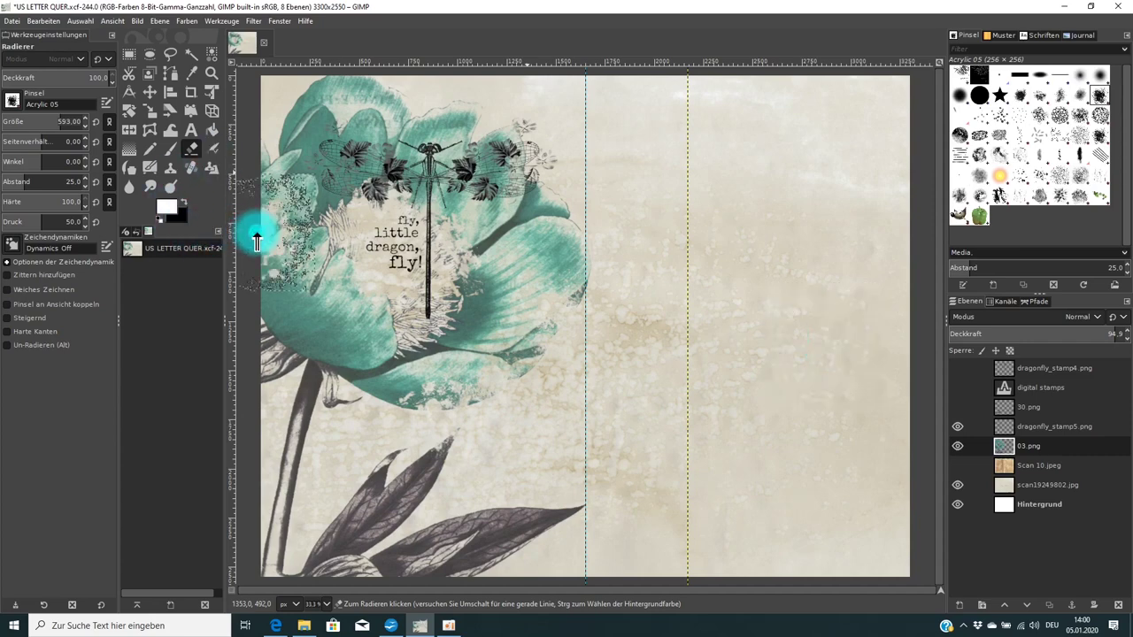
key("ctrl+z")
left_click(248, 298)
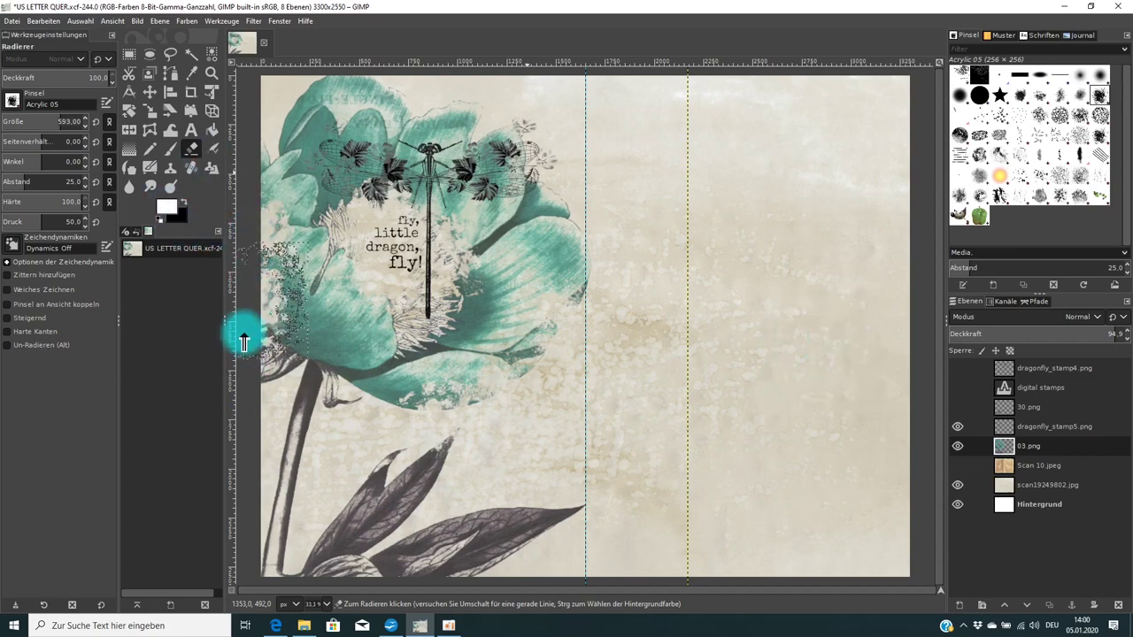
key("ctrl+z")
left_click(245, 273)
key("ctrl+z")
left_click(253, 168)
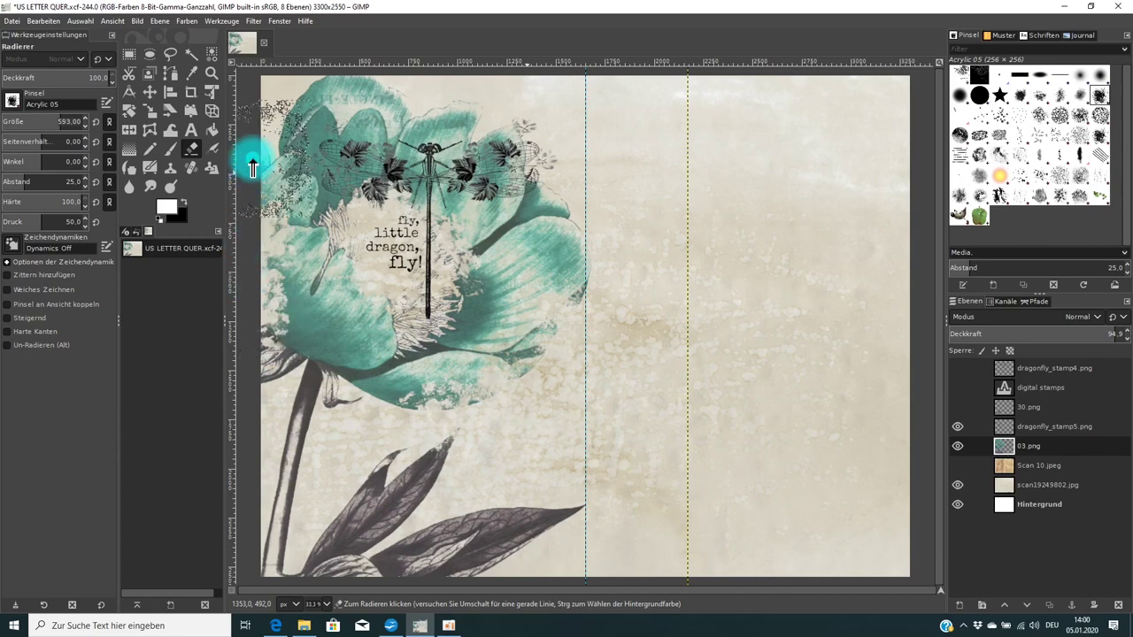
key("ctrl+z")
left_click(260, 116)
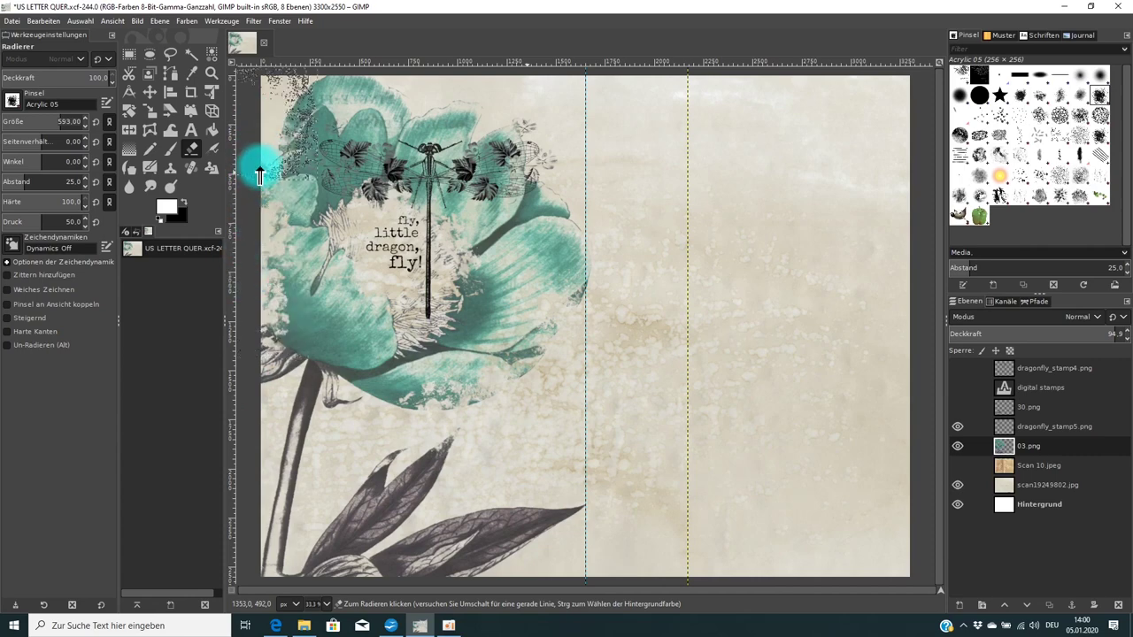
key("ctrl+z")
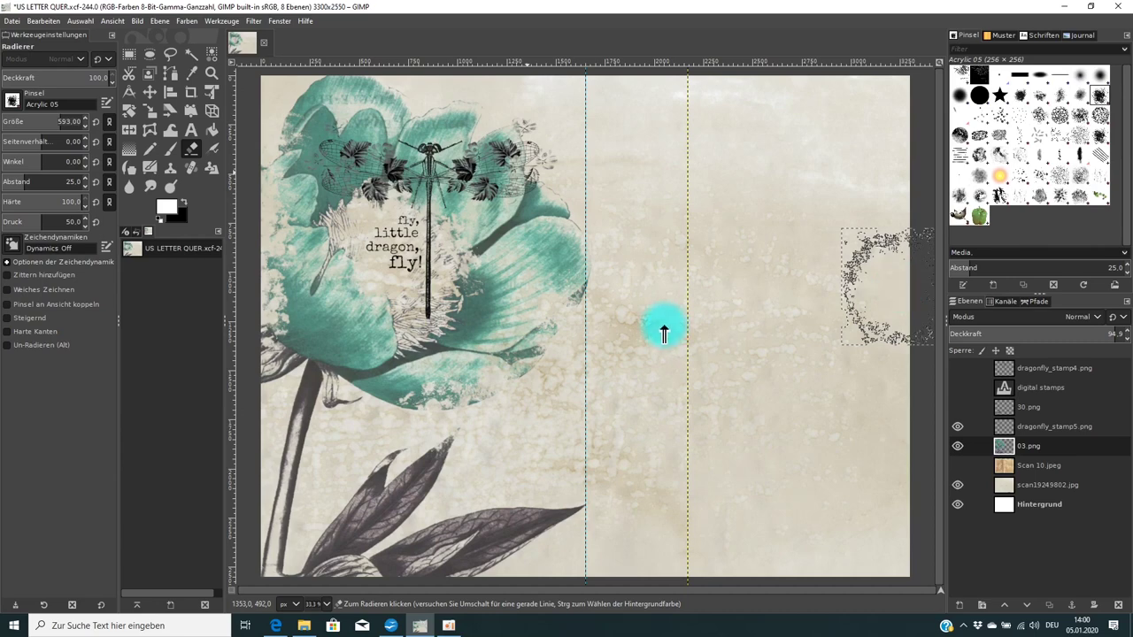
Step: Switch to the Edge browser, open the DISTRESSED DOTS listing in the Etsy shop and look at its second preview image enlarged
left_click(304, 625)
left_click(265, 525)
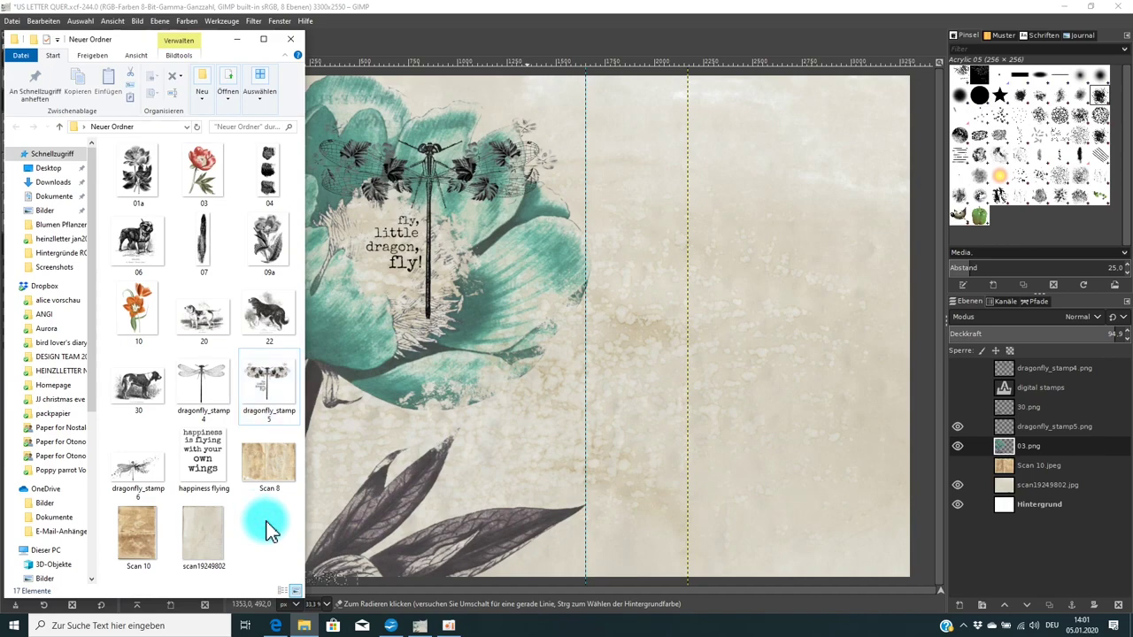
left_click(274, 626)
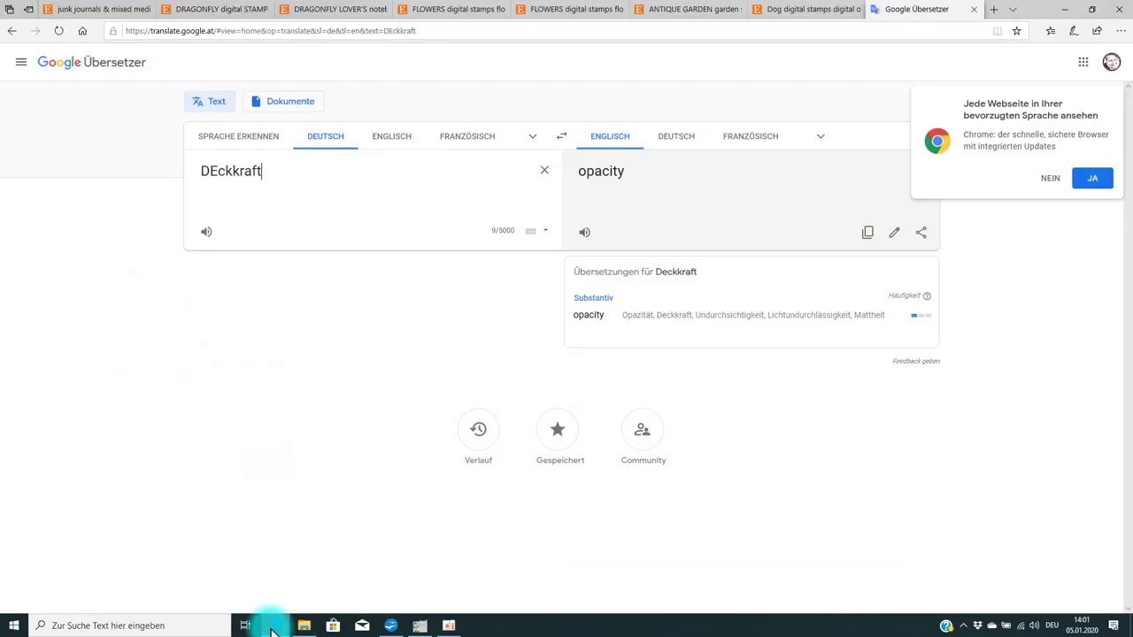
left_click(111, 10)
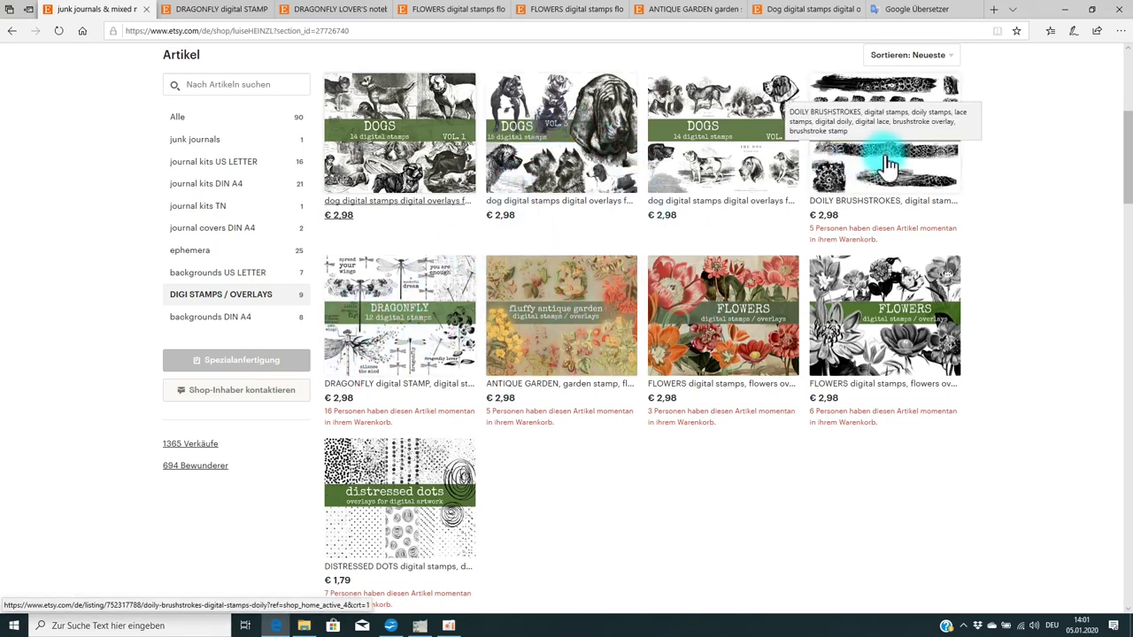
left_click(402, 473)
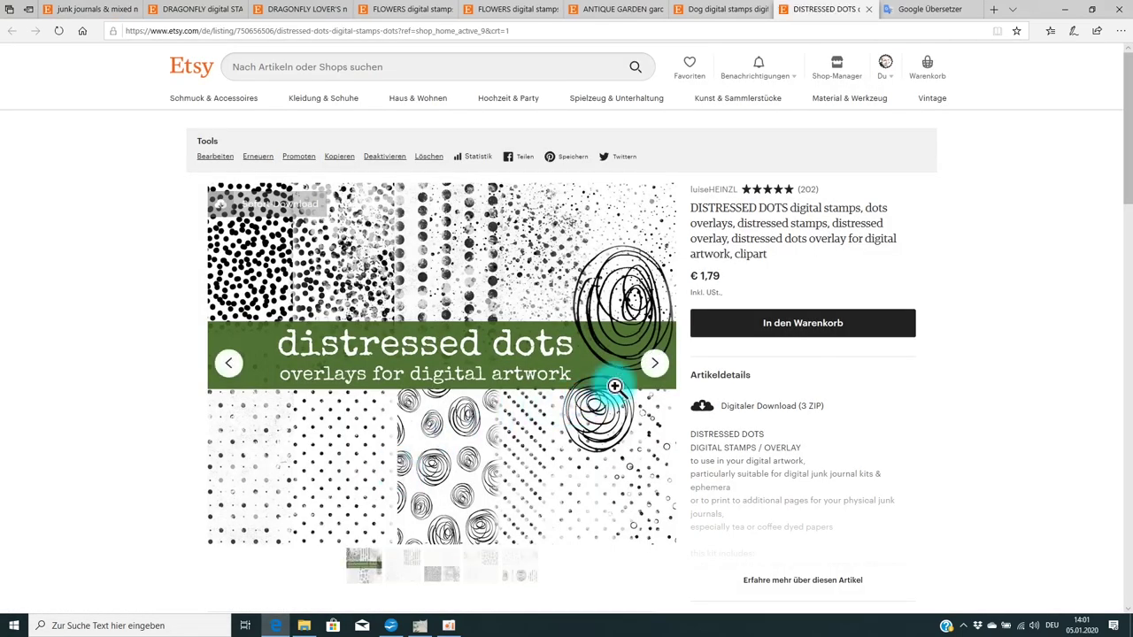
left_click(655, 363)
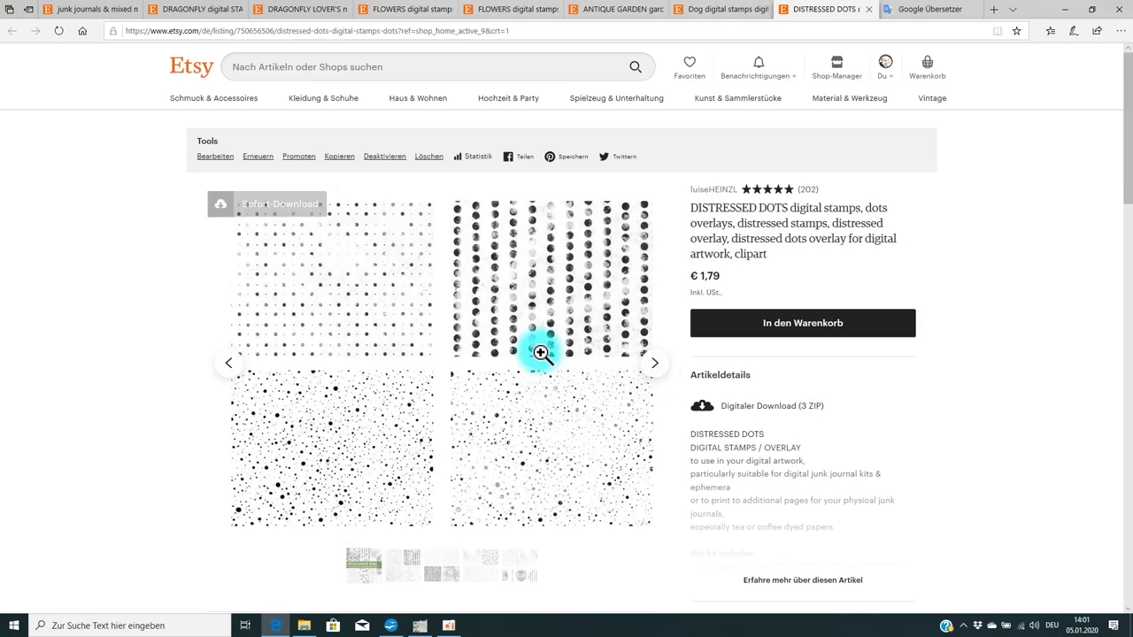
left_click(539, 354)
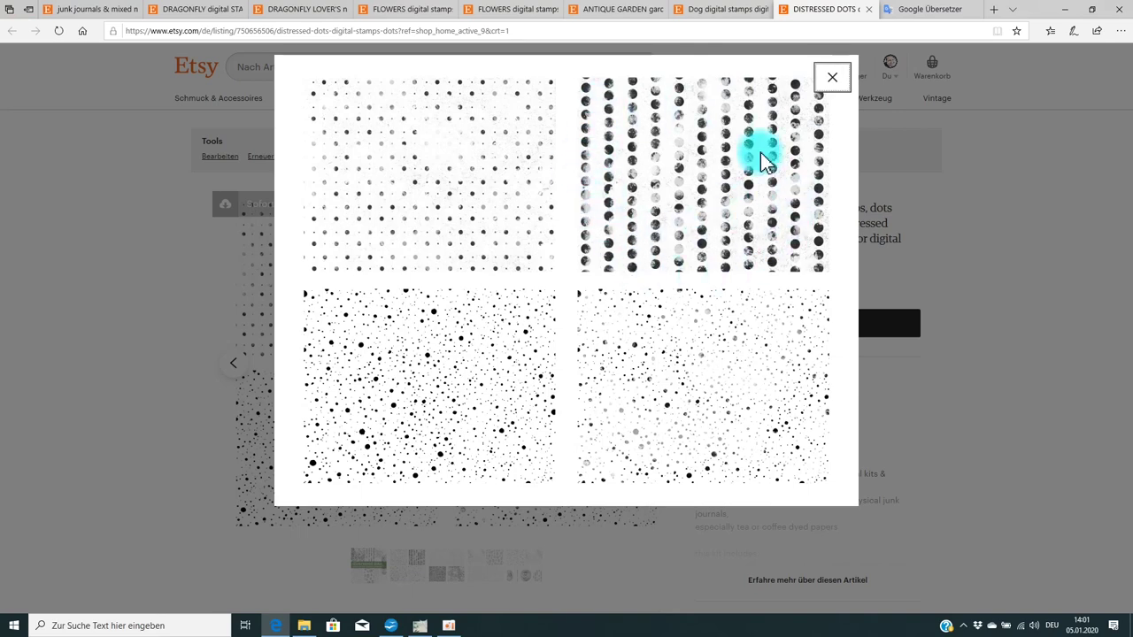
left_click(830, 79)
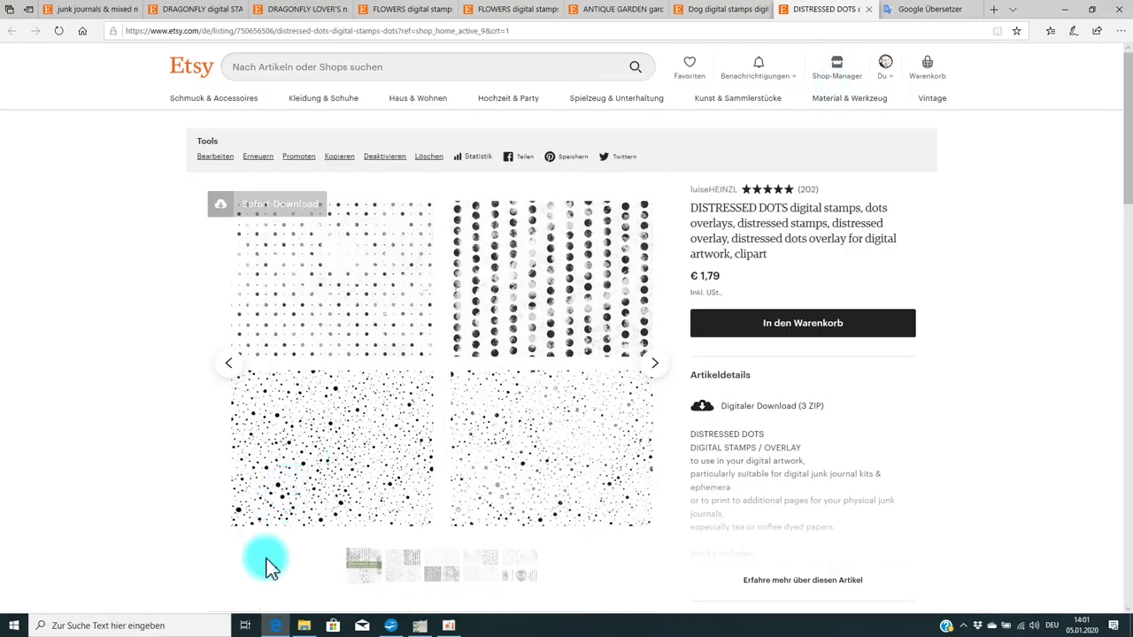
Step: Return to File Explorer and open the distressed dots folder inside OVERLAYS
left_click(425, 629)
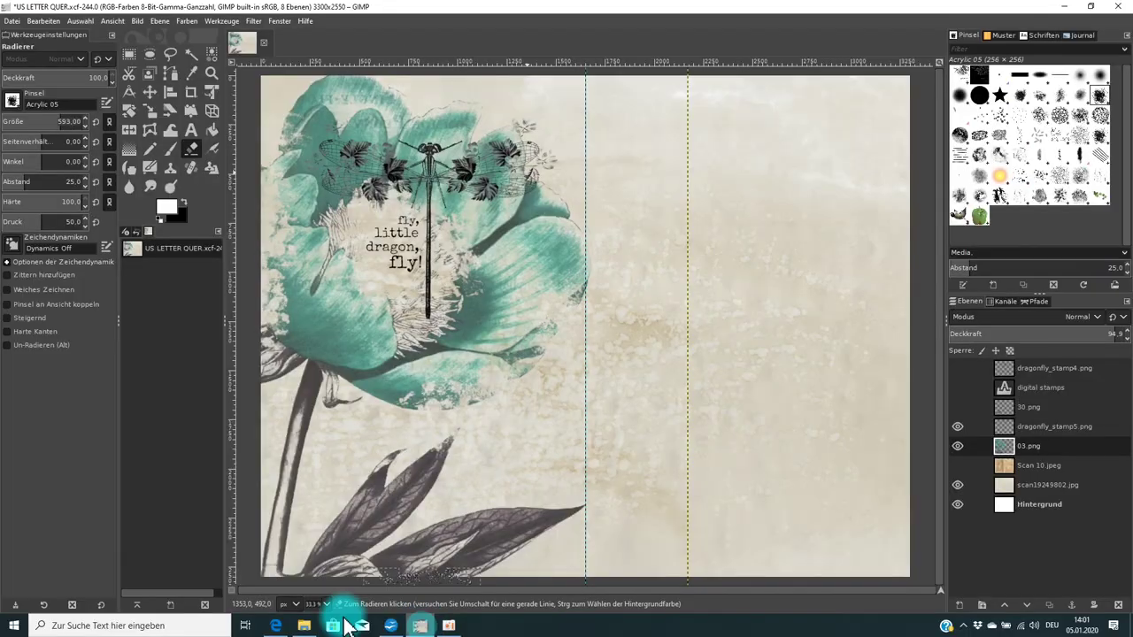
left_click(305, 629)
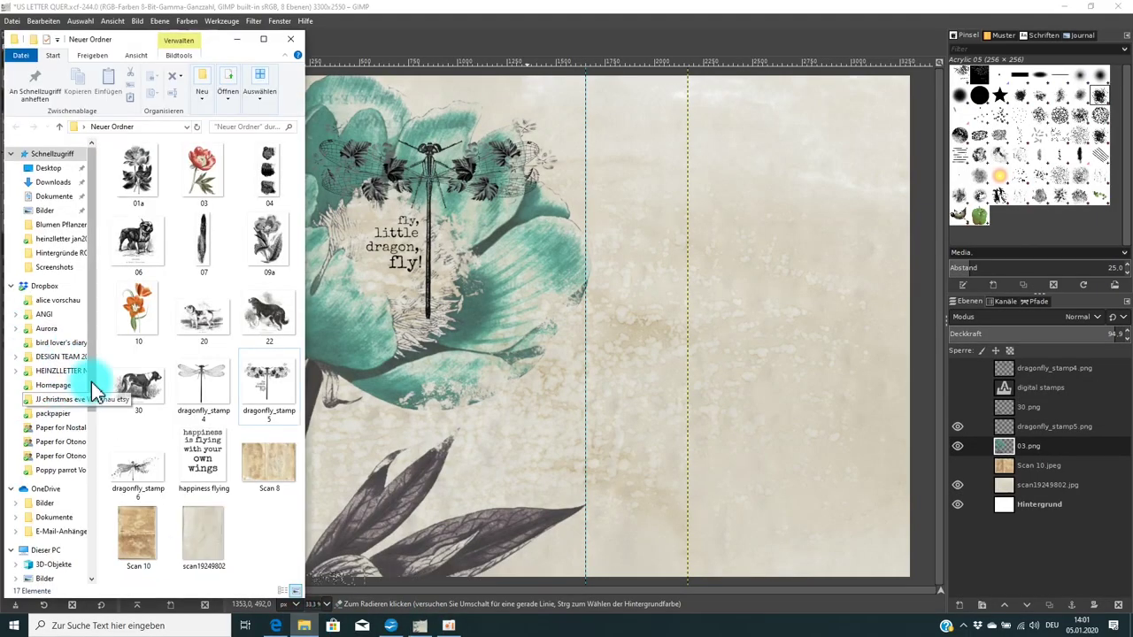
left_click_drag(90, 374, 63, 523)
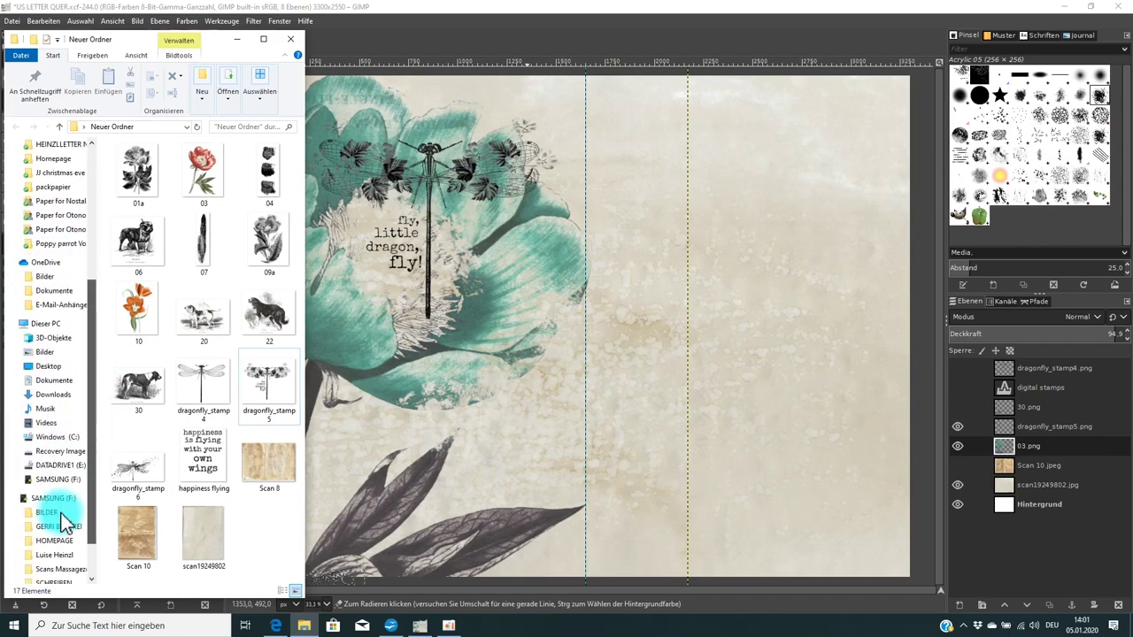
left_click(64, 522)
double_click(152, 209)
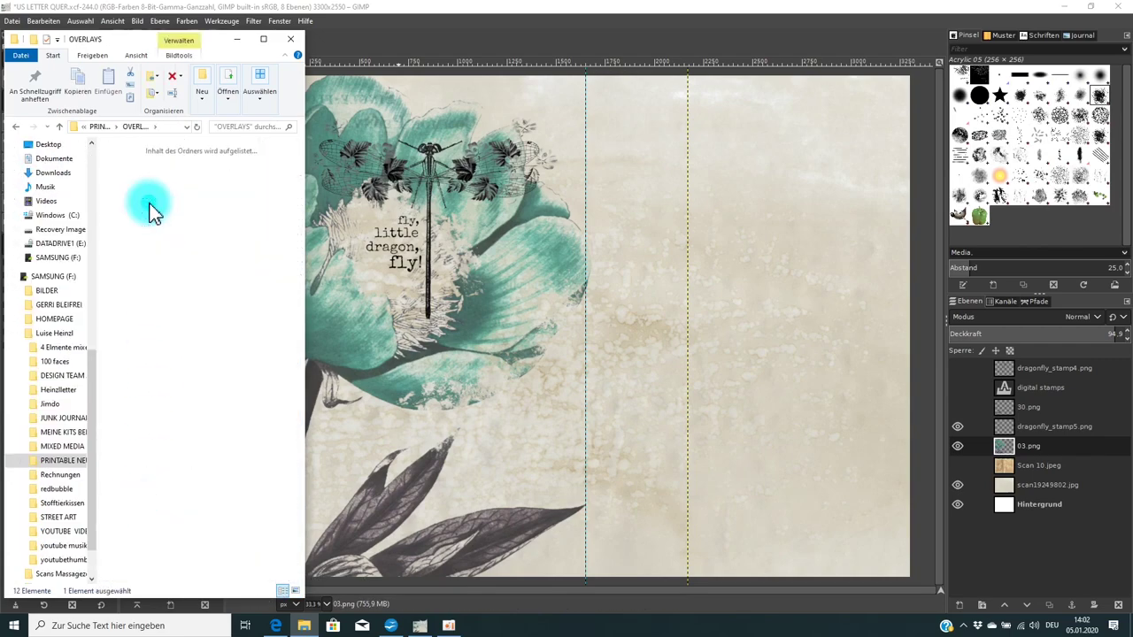
double_click(153, 209)
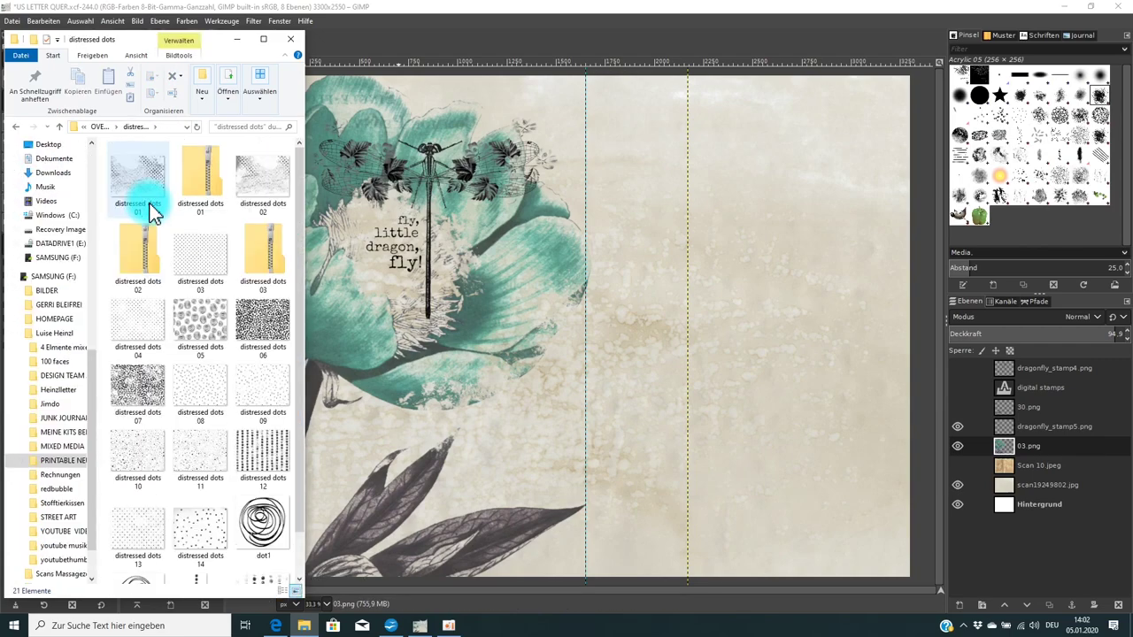
Step: Add distressed dots 12.png to the GIMP page as a new layer and lower it beneath the 03.png flower layer
left_click(265, 467)
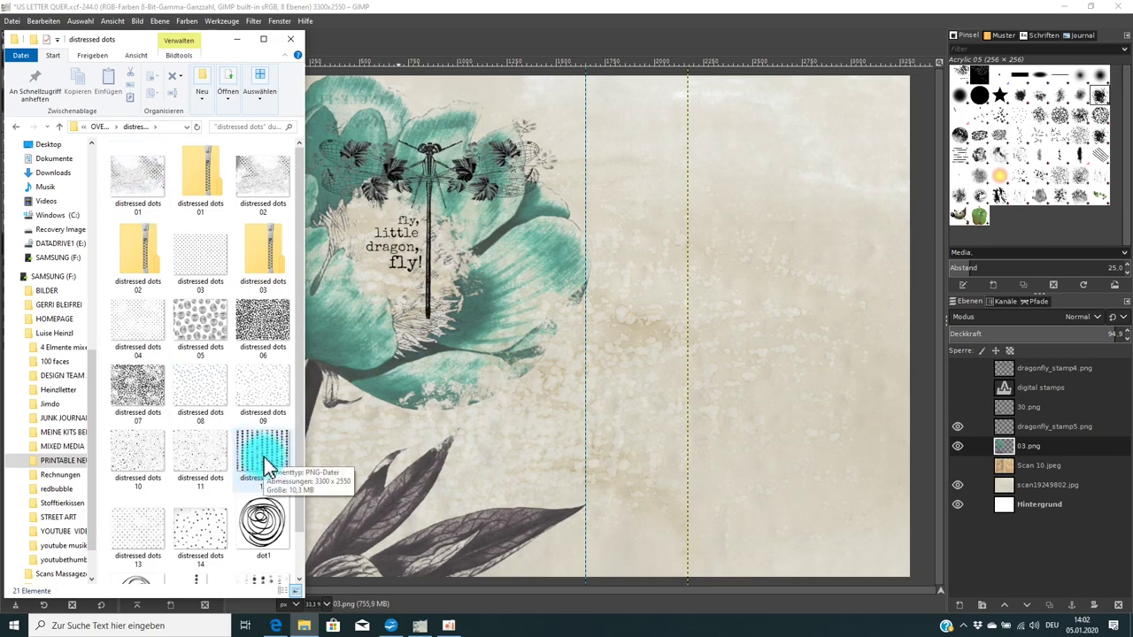
left_click(265, 466)
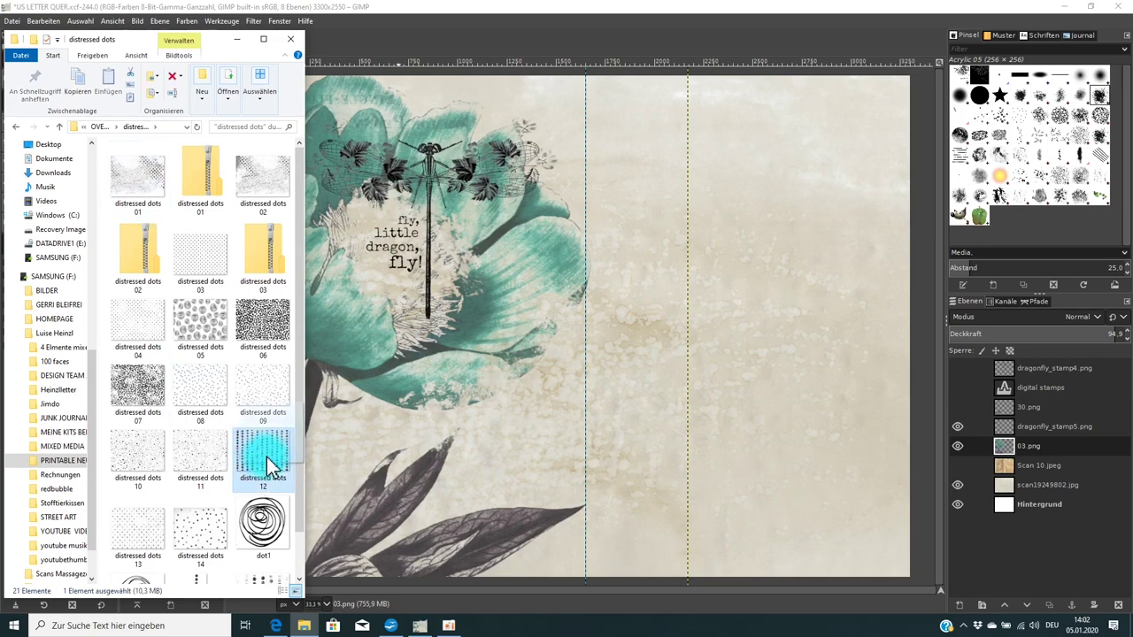
left_click_drag(647, 326, 648, 327)
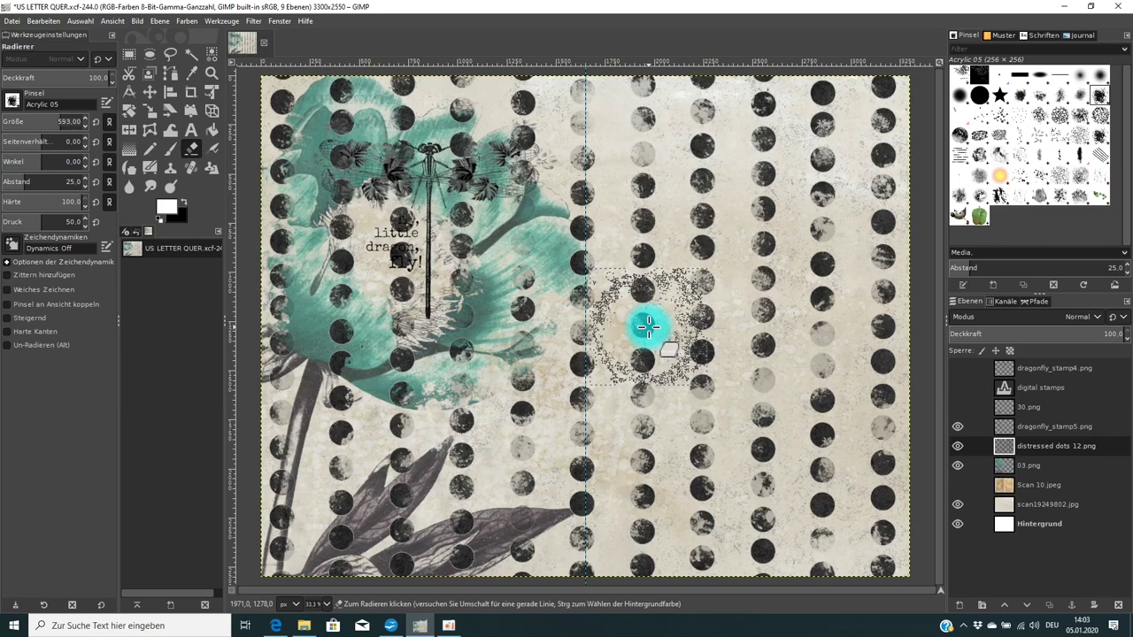
left_click_drag(647, 327, 753, 208)
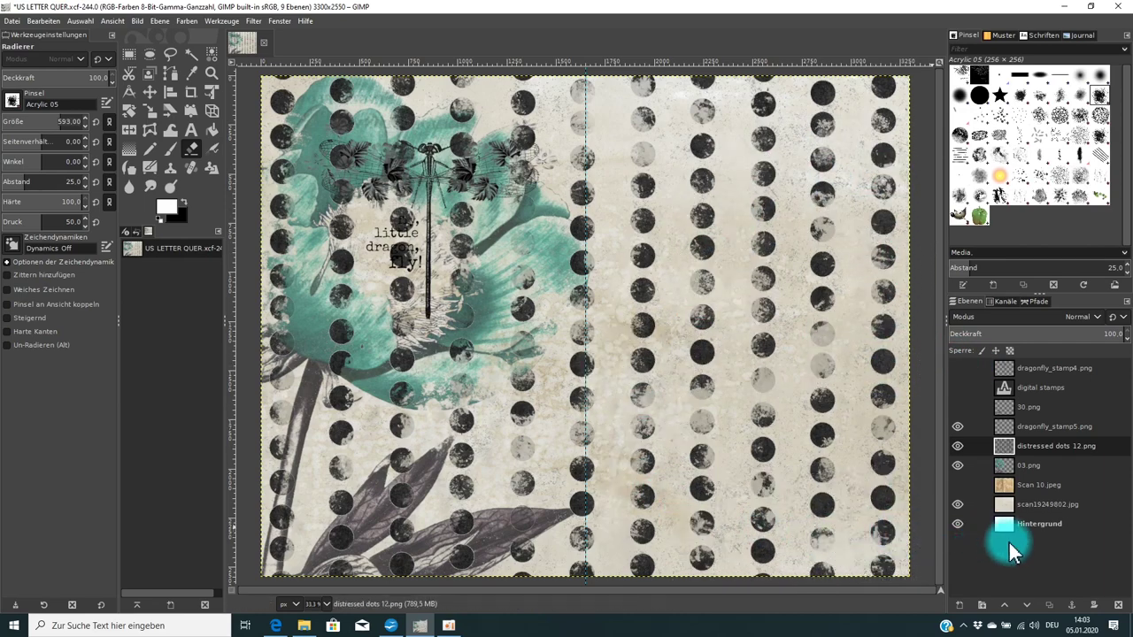
left_click(1028, 605)
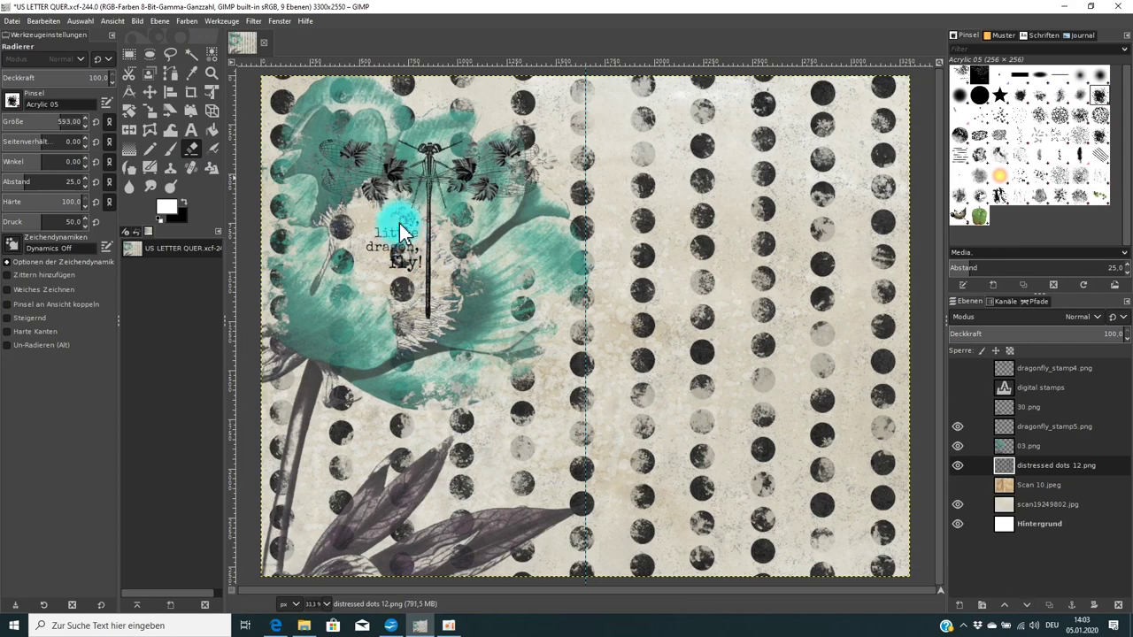
Step: Erase the dots showing through the flower petals and behind the dragonfly text on the distressed dots 12.png layer
mouse_move(399, 224)
left_mouse_down()
mouse_move(401, 284)
mouse_move(411, 203)
mouse_move(336, 223)
mouse_move(339, 235)
mouse_move(361, 196)
left_mouse_up()
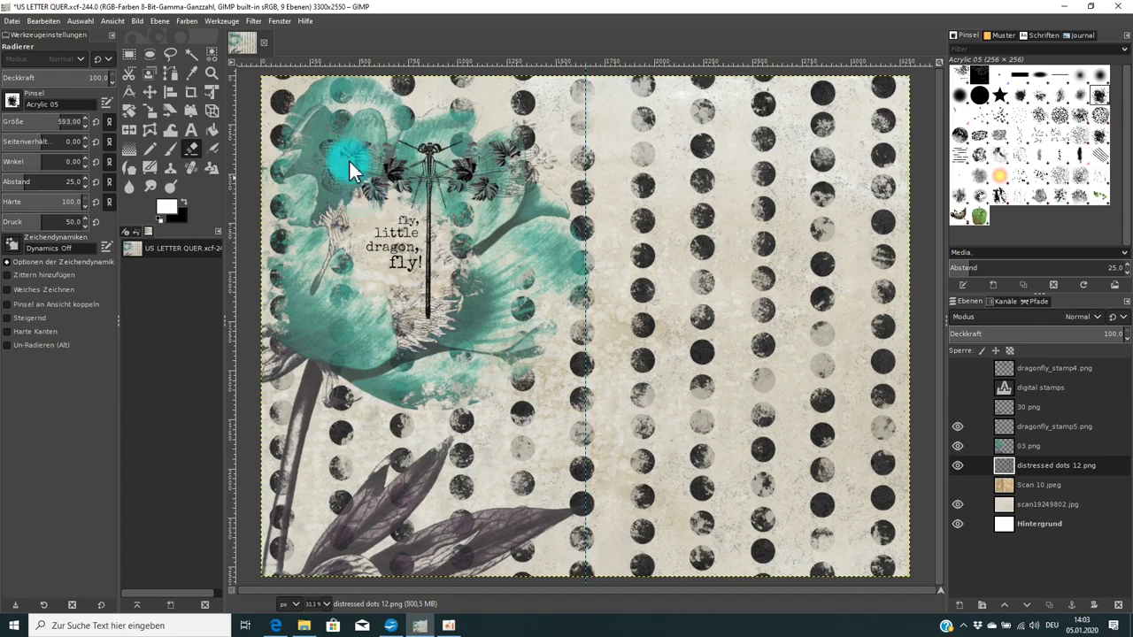
mouse_move(338, 116)
left_mouse_down()
mouse_move(312, 154)
mouse_move(318, 296)
mouse_move(390, 315)
mouse_move(413, 347)
mouse_move(469, 348)
mouse_move(545, 279)
mouse_move(502, 354)
mouse_move(521, 323)
left_mouse_up()
left_click_drag(568, 245, 569, 245)
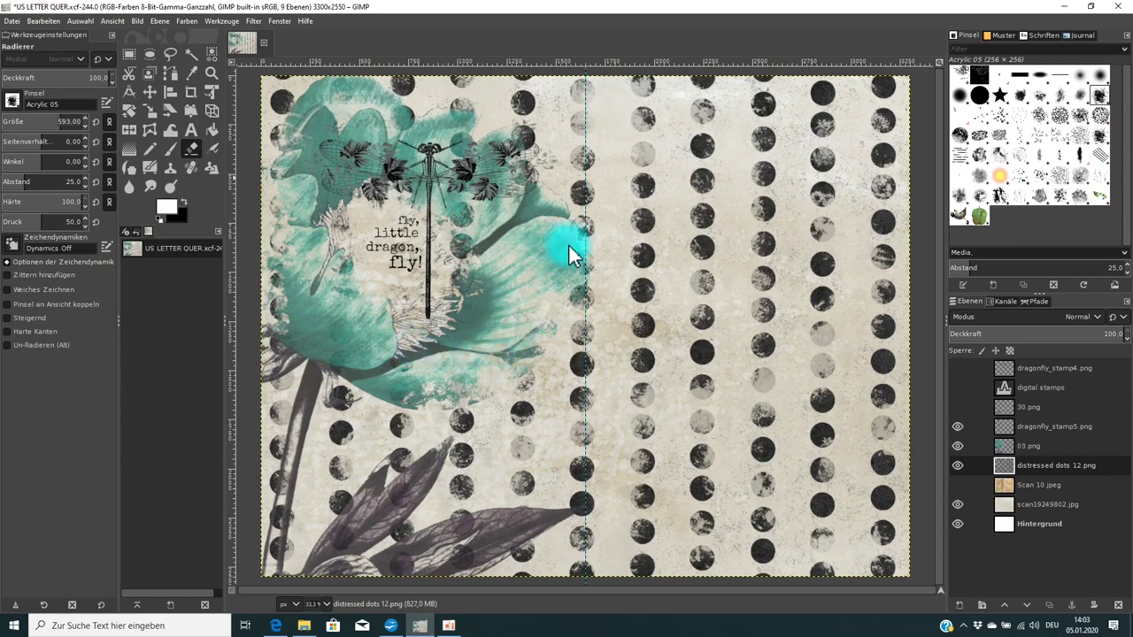
mouse_move(528, 189)
left_mouse_down()
mouse_move(511, 165)
mouse_move(469, 160)
mouse_move(463, 287)
left_mouse_up()
key("ctrl+z")
key("ctrl+z")
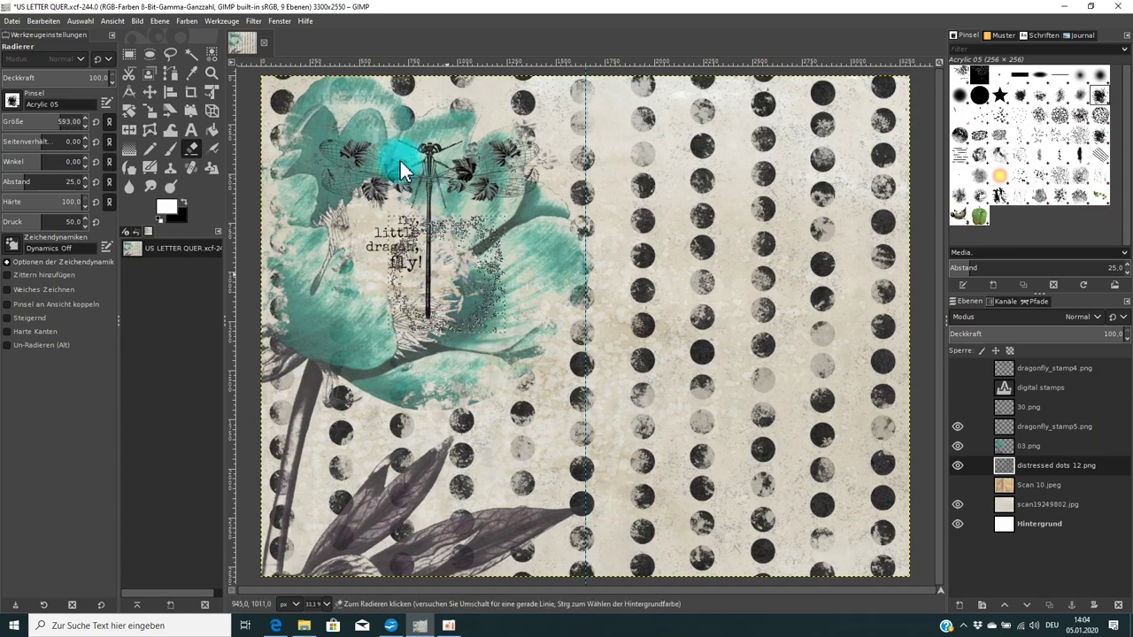
left_click_drag(399, 158, 402, 133)
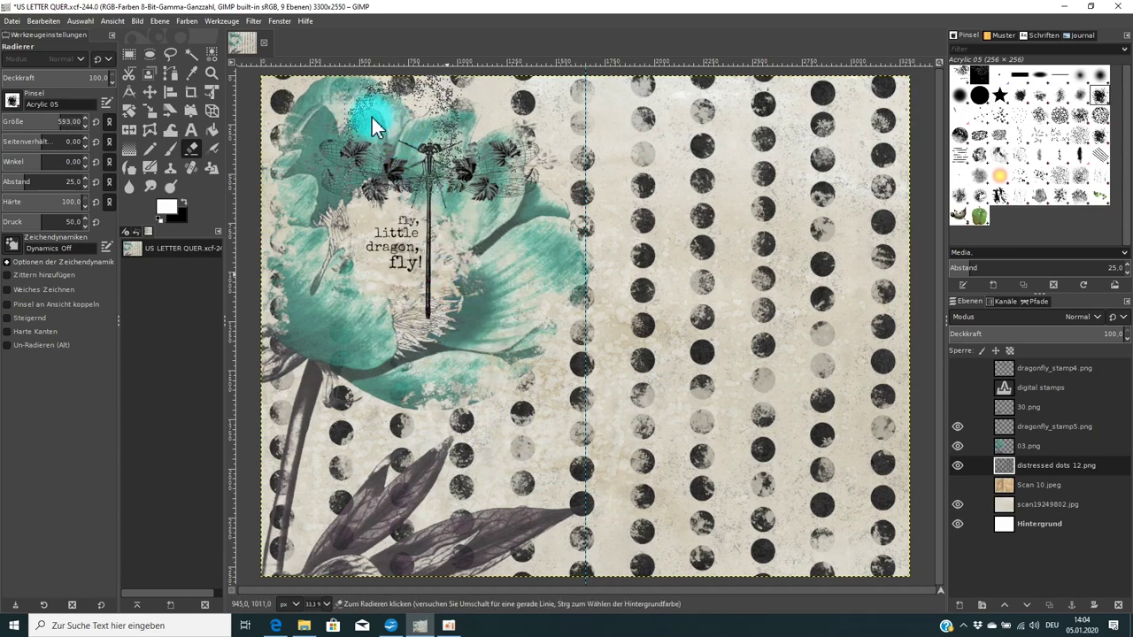
left_click(371, 115)
key("ctrl+z")
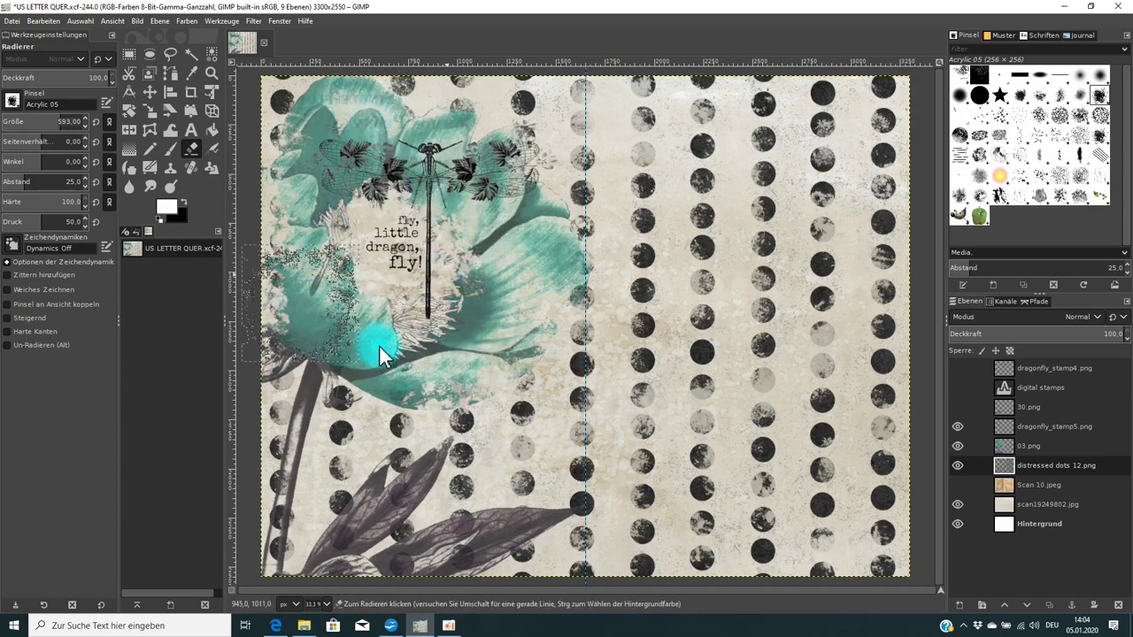
left_click(437, 360)
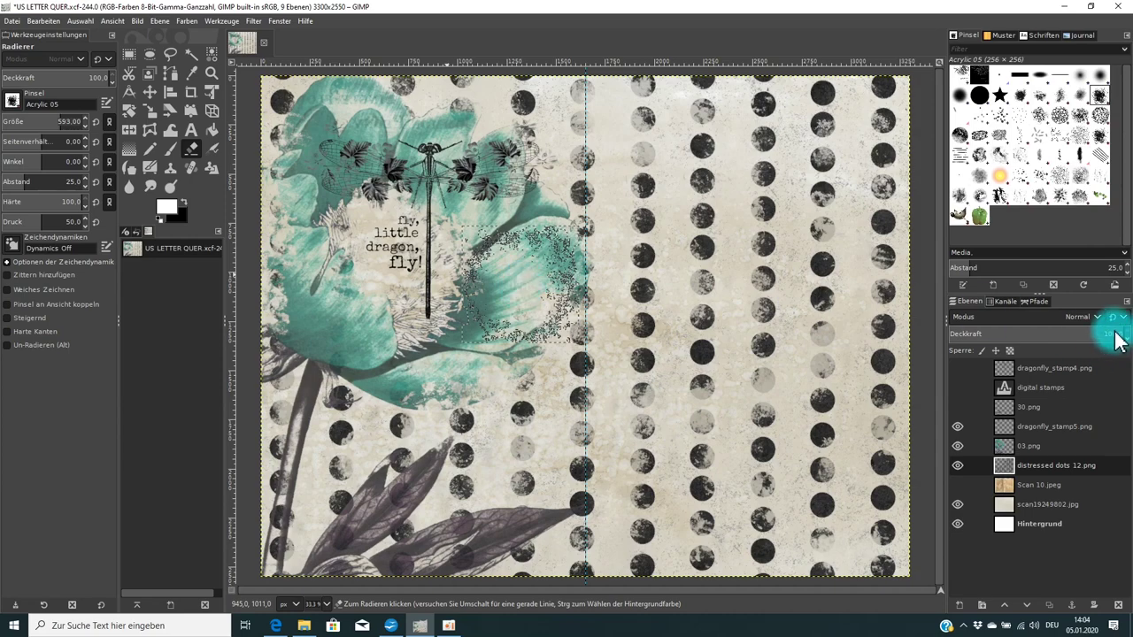
Step: Lower the opacity of the distressed dots 12.png layer to 59.9
left_click_drag(1114, 331, 1095, 340)
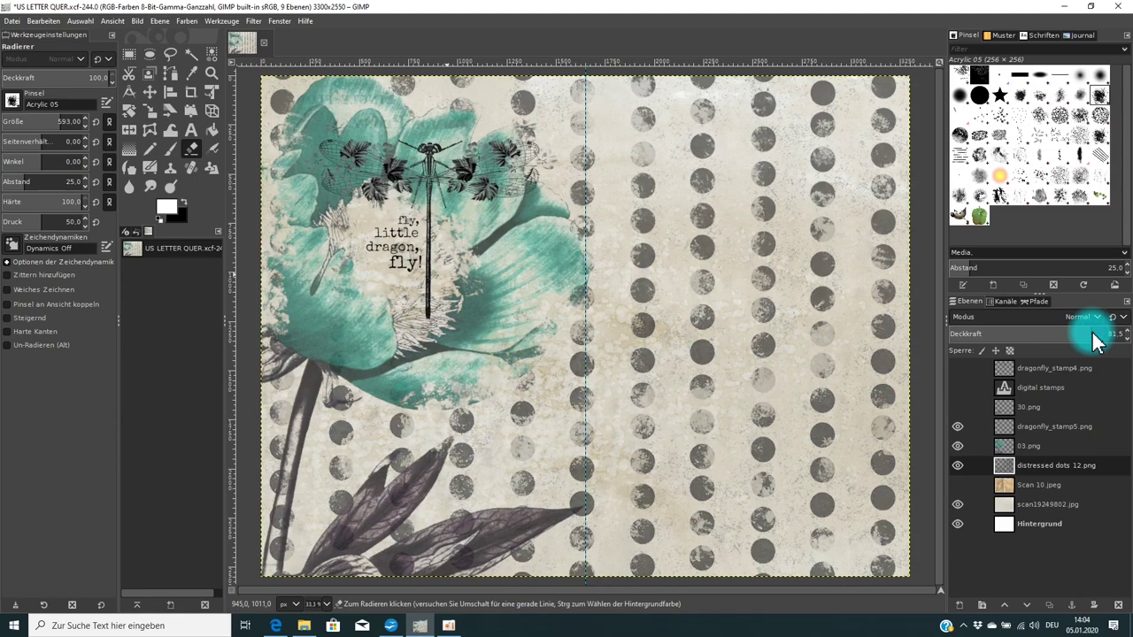
left_click(1069, 330)
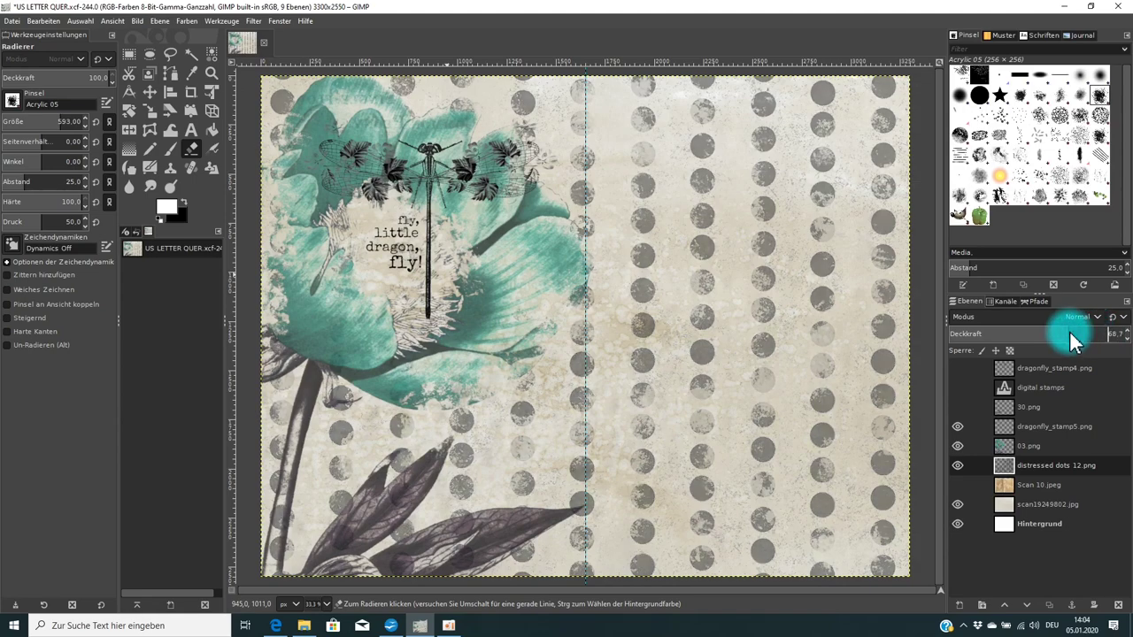
left_click_drag(1069, 330, 1052, 332)
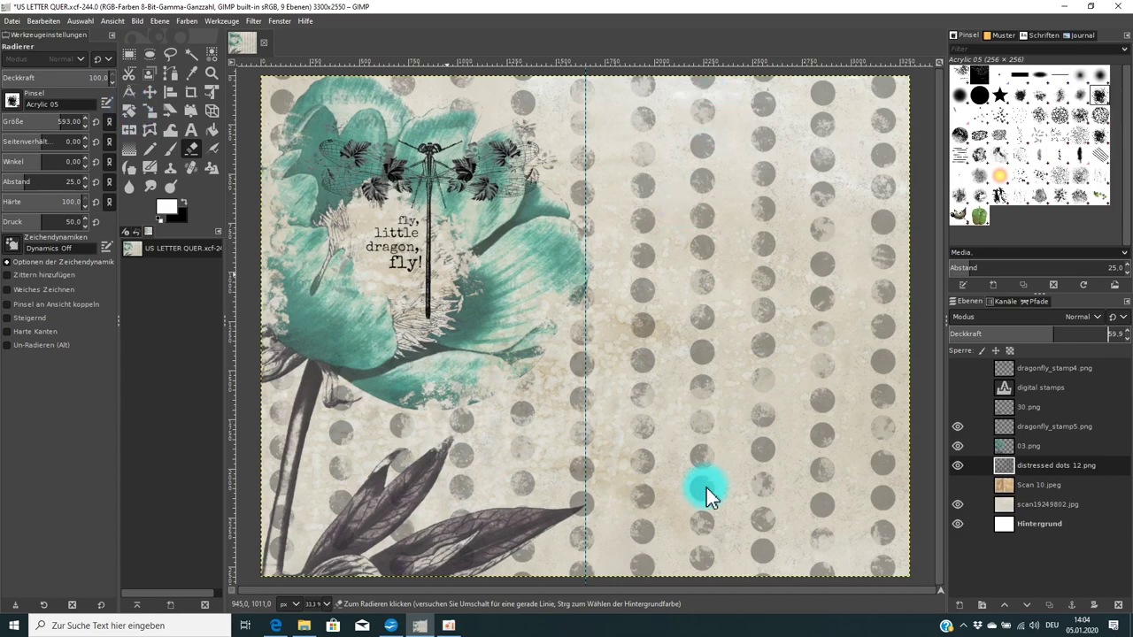
Step: Rotate the distressed dots 12.png layer by 15.15 degrees about its centre
left_click(129, 110)
left_click(799, 154)
left_click_drag(803, 171, 883, 237)
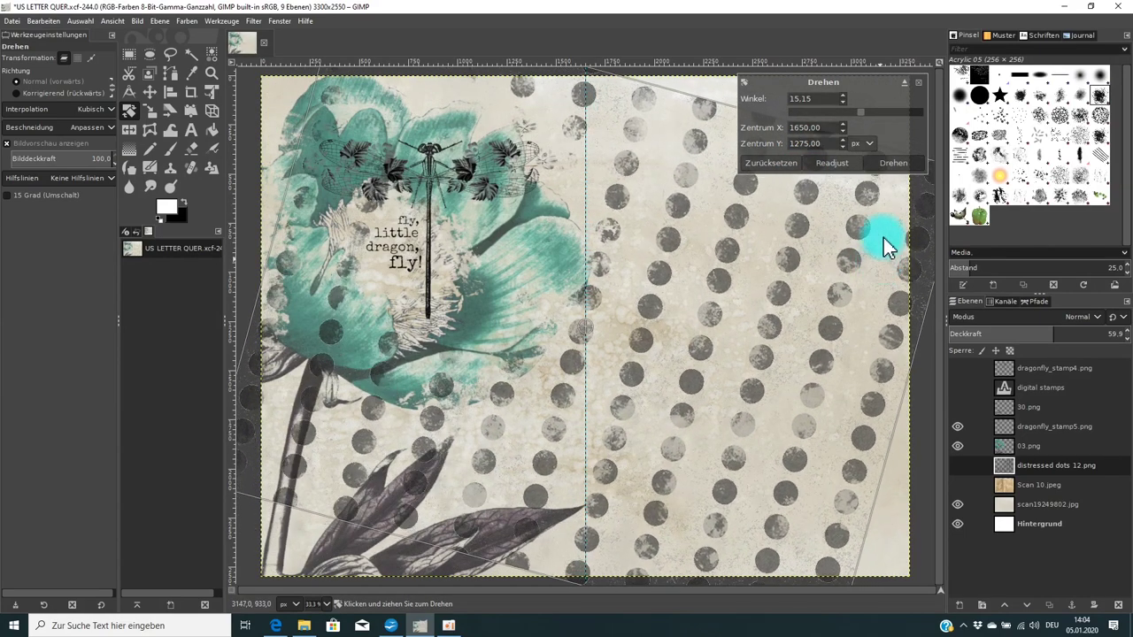
left_click(894, 164)
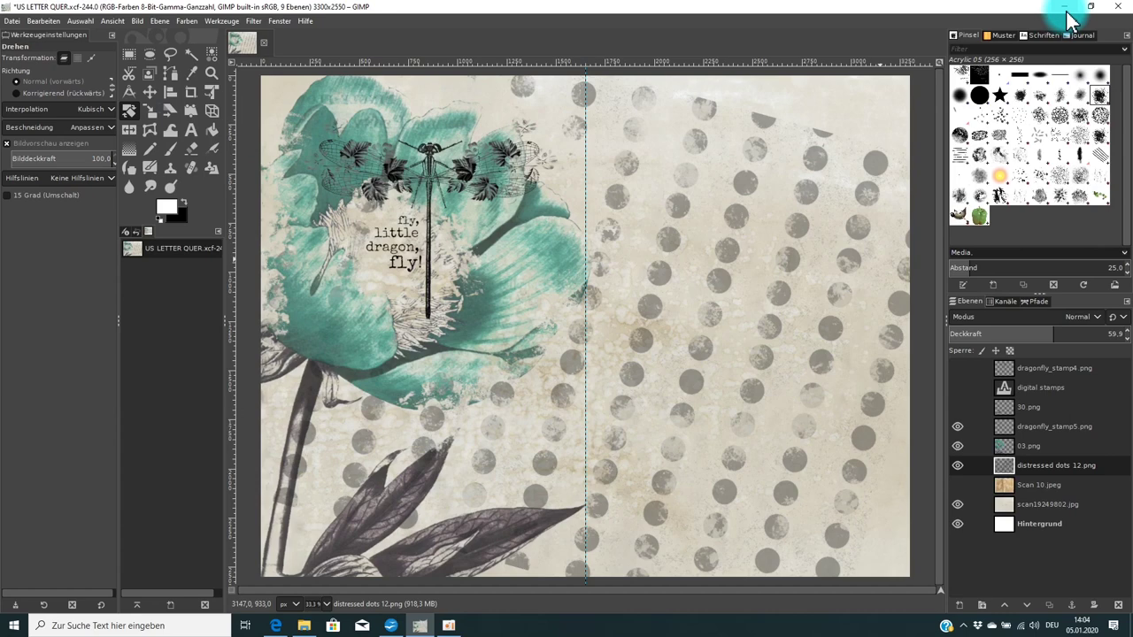
Step: Erase the cut-off dots near the page's upper-right corner and soften the dots down its right edge
left_click(192, 148)
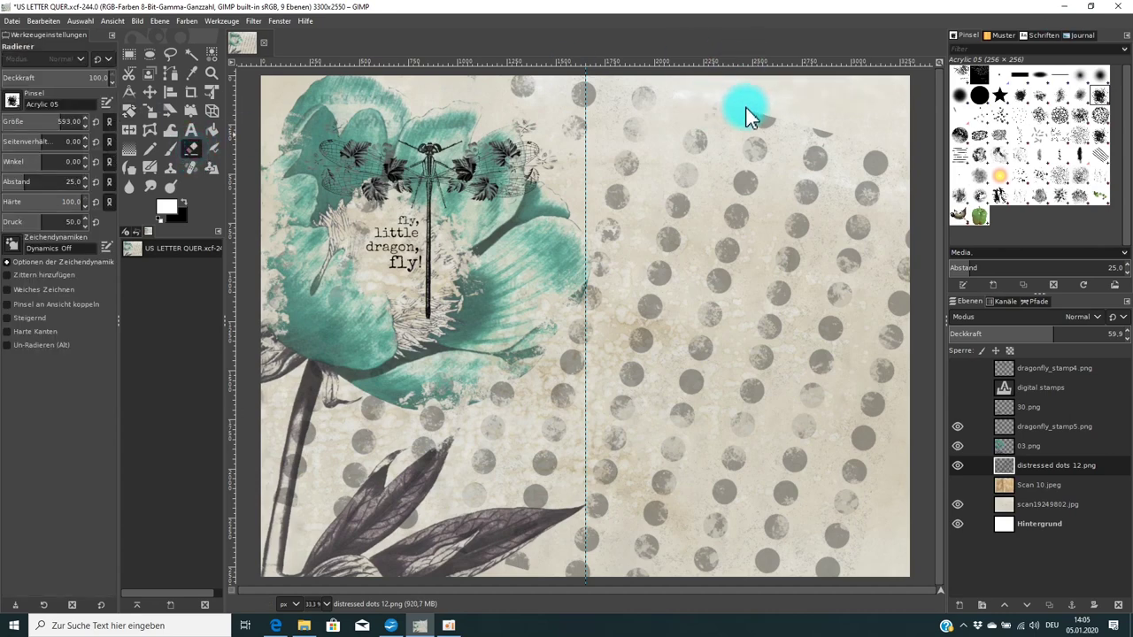
left_click_drag(807, 127, 887, 131)
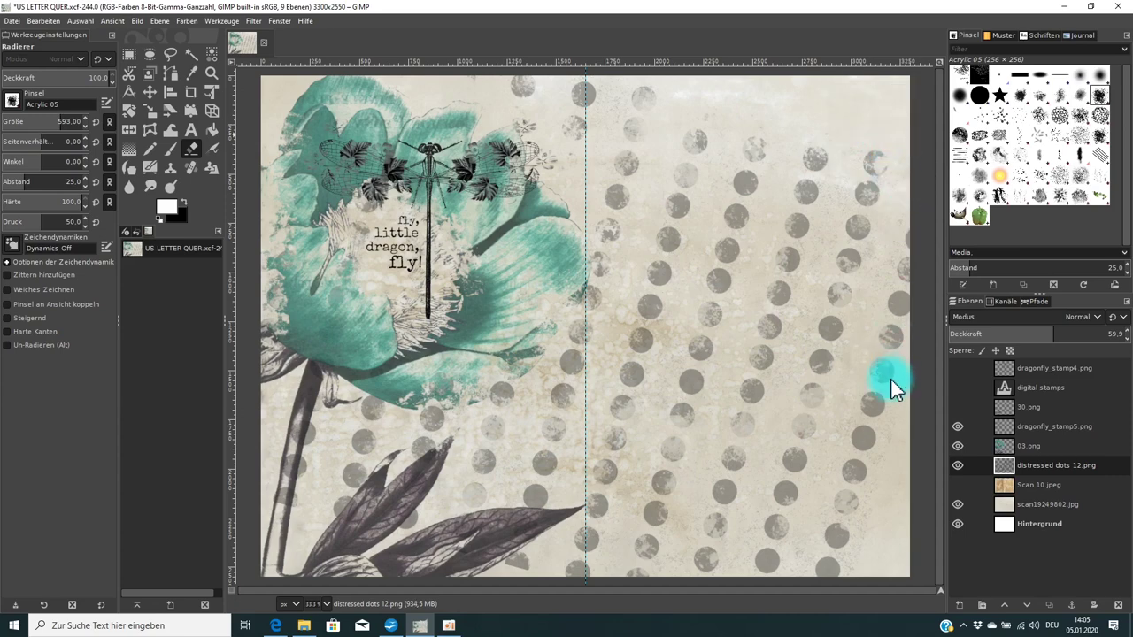
left_click_drag(885, 412, 866, 505)
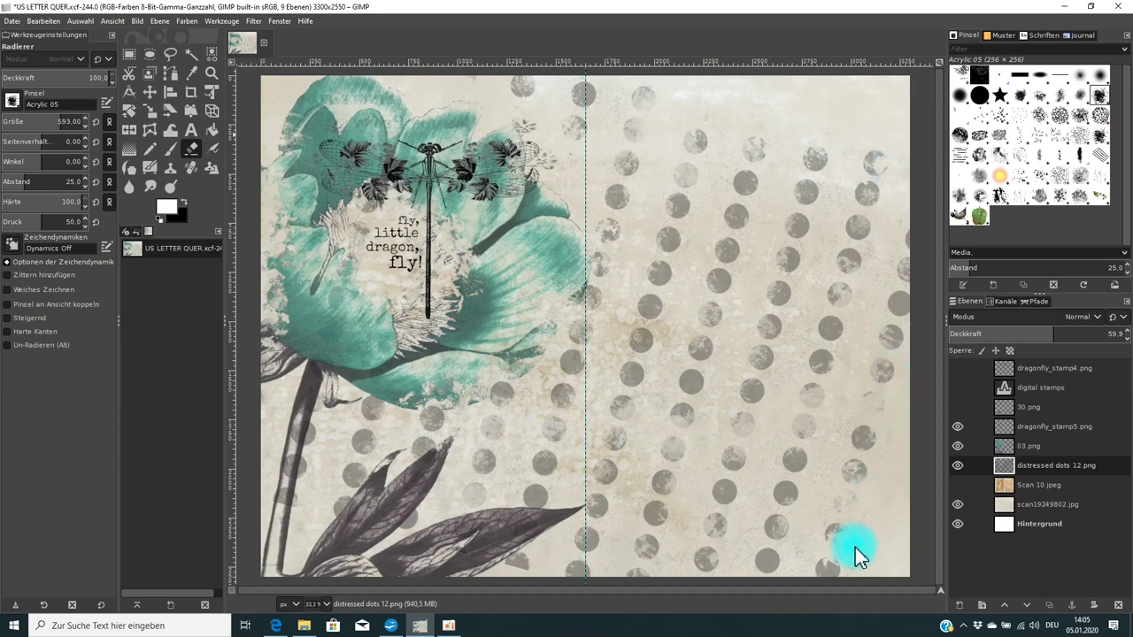
left_click_drag(854, 547, 848, 560)
Step: Show the Scan 10.jpeg background layer and move it up until it covers the page's upper edge
left_click(957, 484)
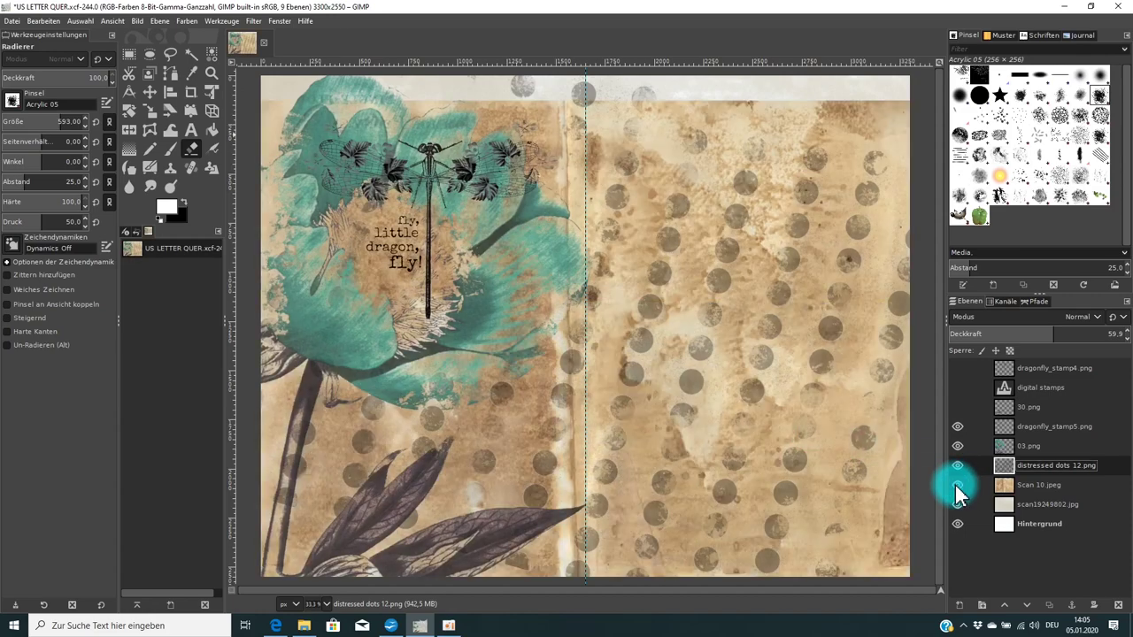
left_click(1029, 485)
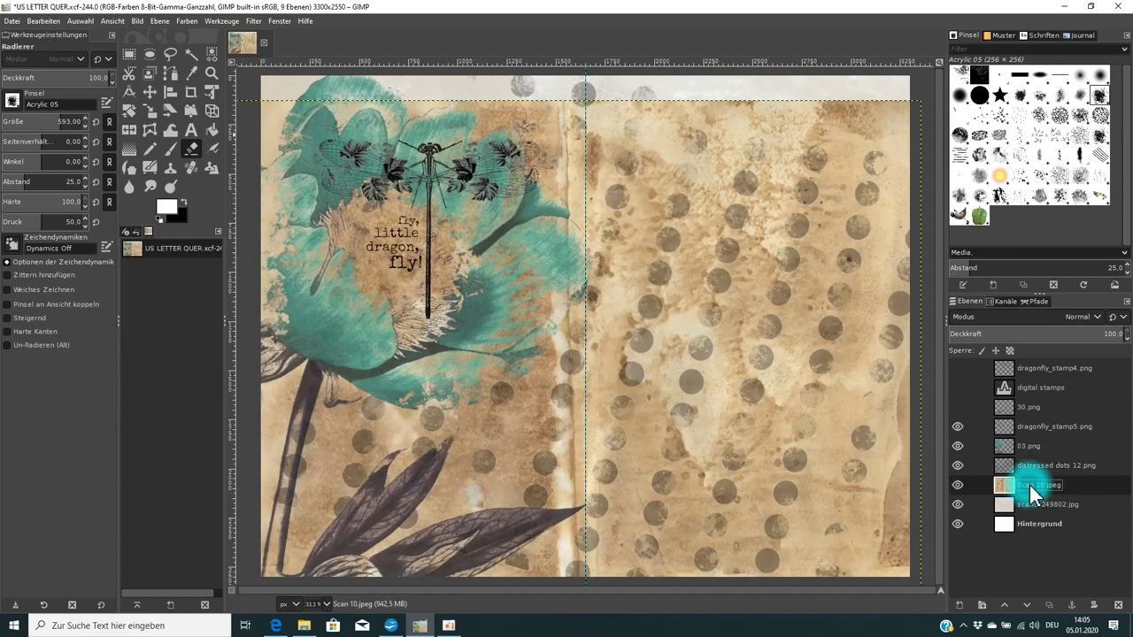
left_click(627, 316)
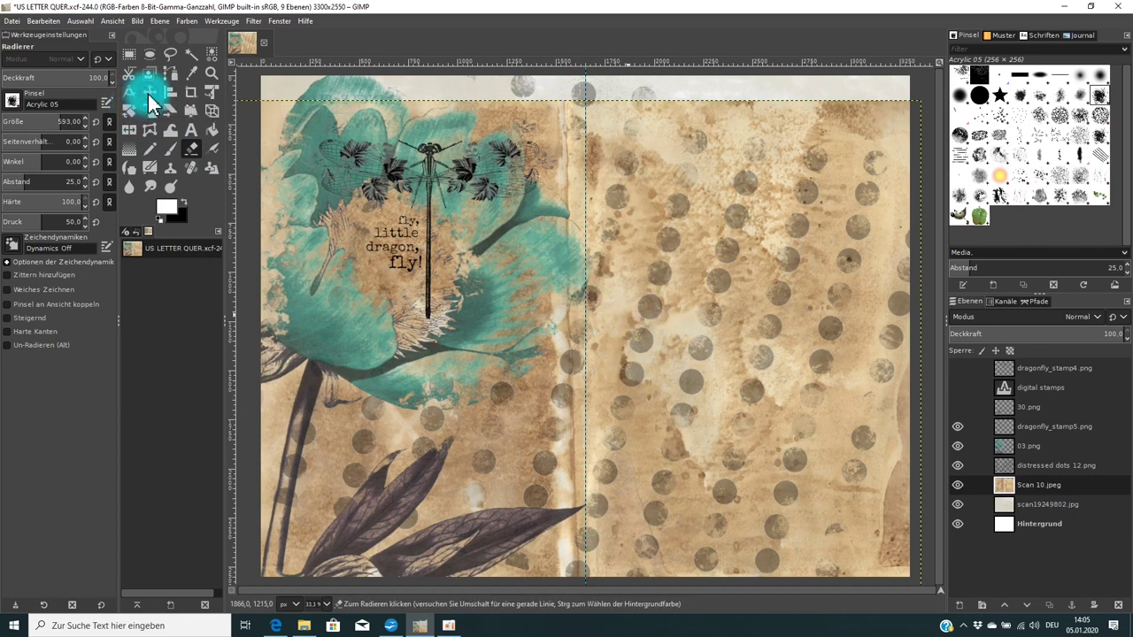
left_click(1050, 6)
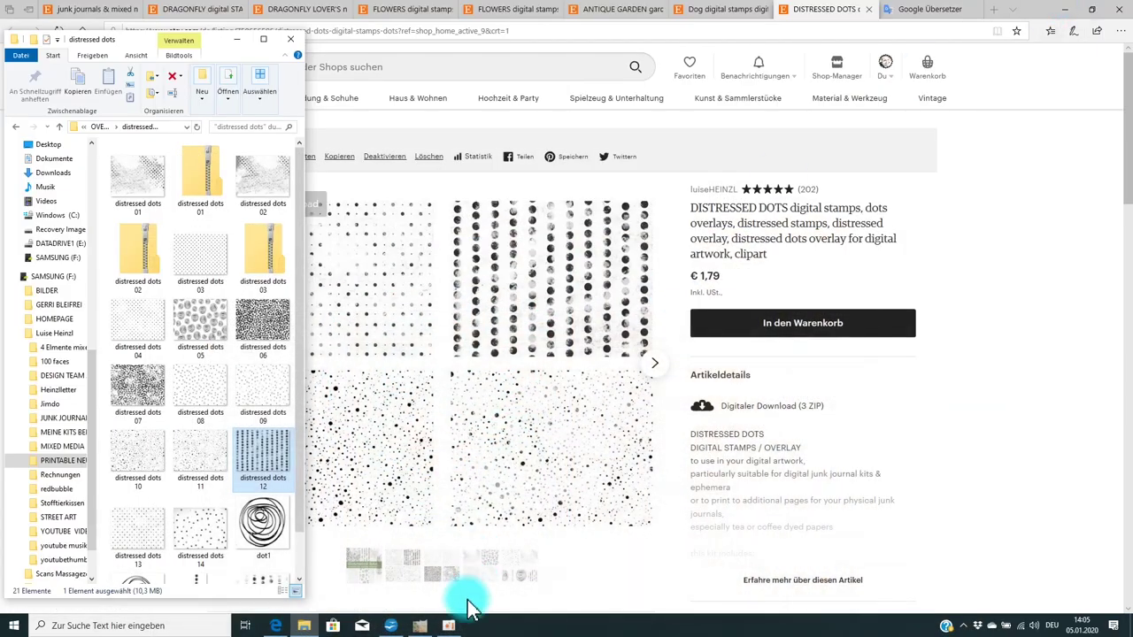
left_click(421, 626)
left_click(149, 92)
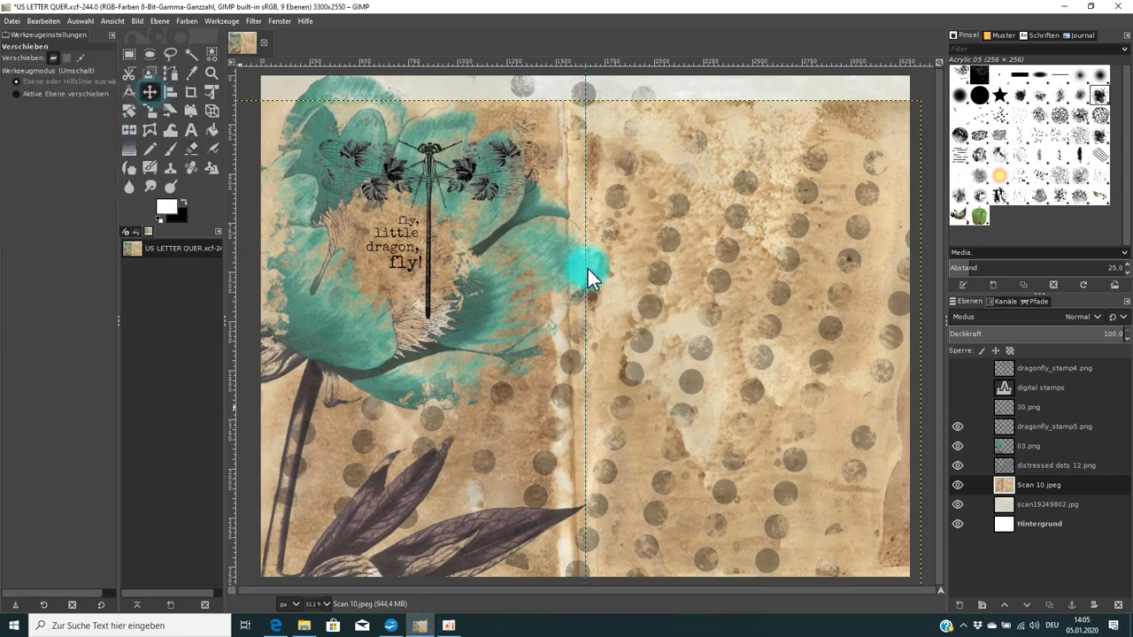
left_click_drag(623, 249, 625, 218)
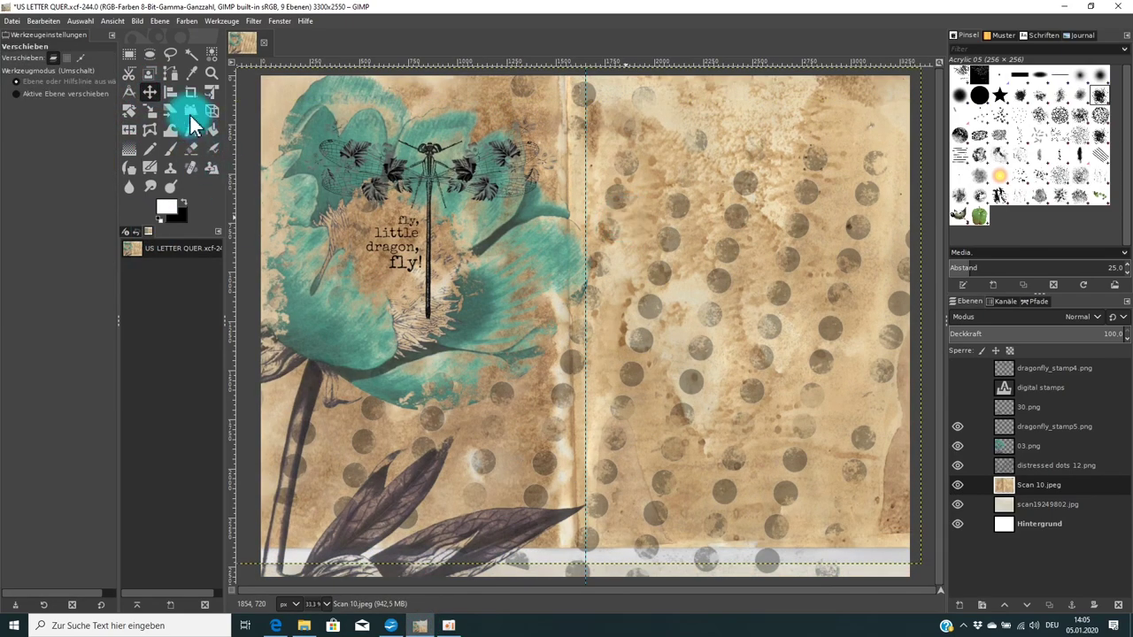
Step: Enlarge the Scan 10.jpeg layer proportionally to cover the whole page and shift it slightly right to bring its fold to the centre guide
left_click(1049, 6)
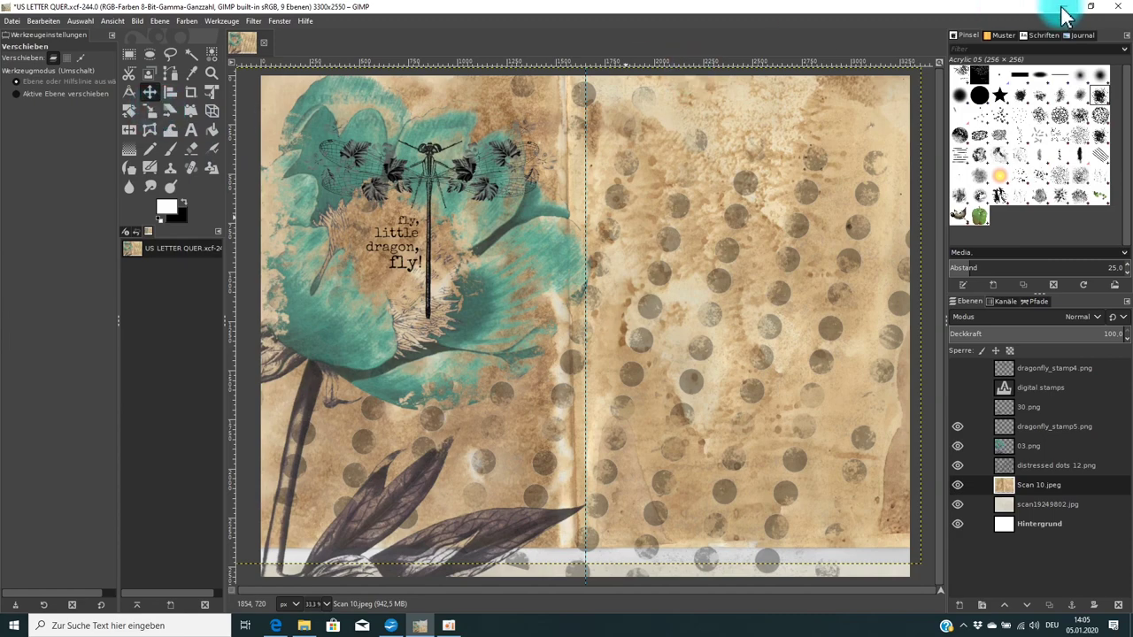
left_click(420, 627)
left_click(151, 110)
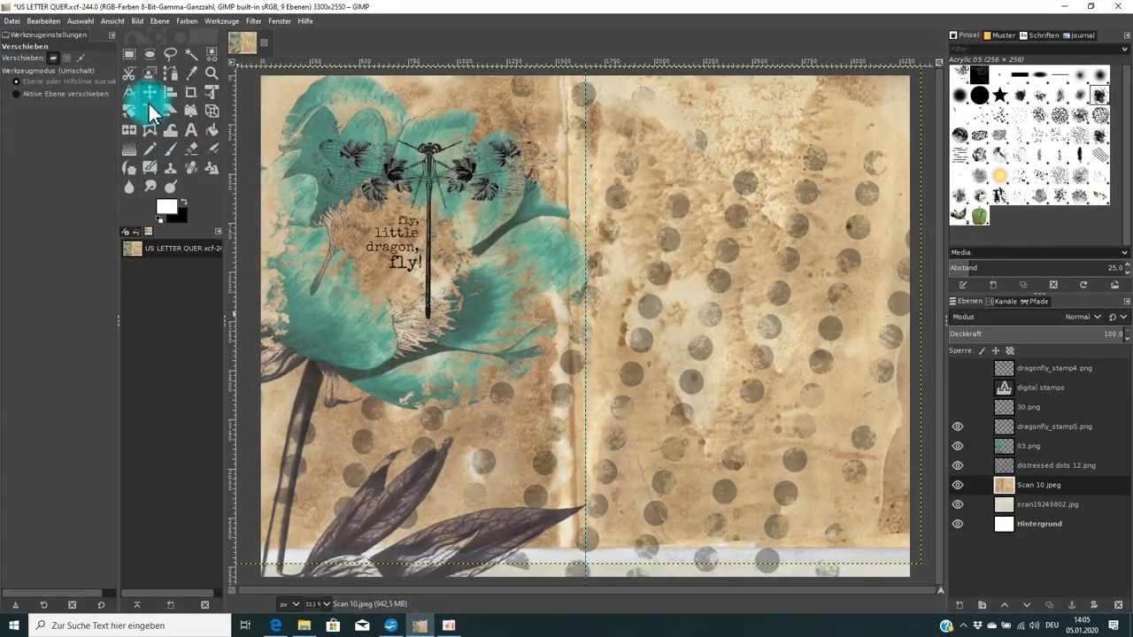
left_click(703, 461)
left_click_drag(702, 461, 902, 610)
left_click(882, 130)
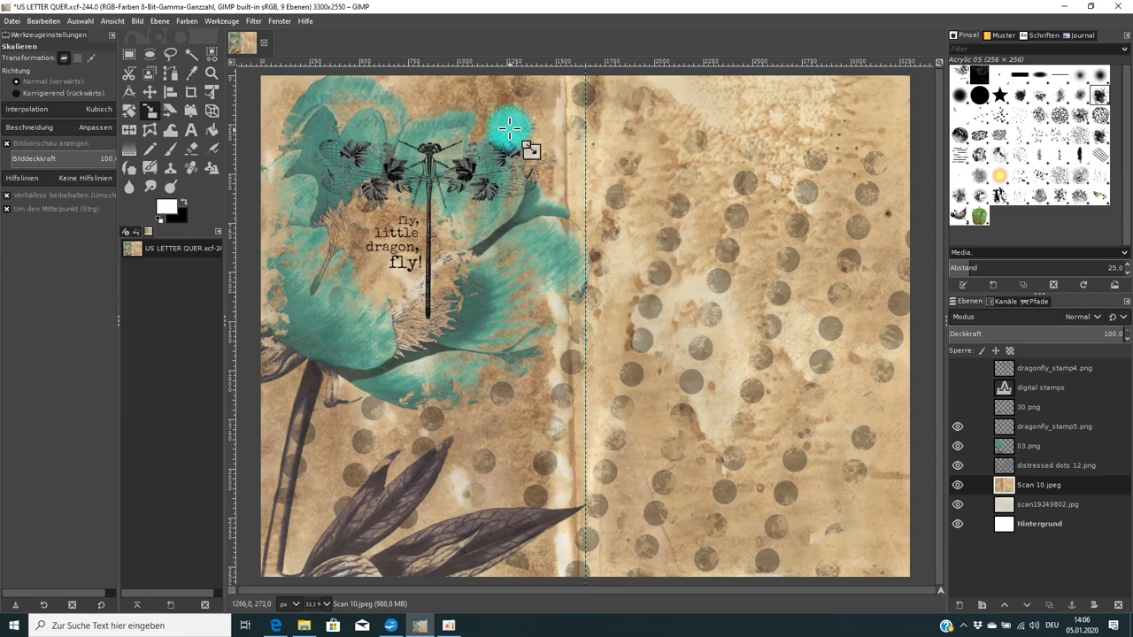
left_click(149, 92)
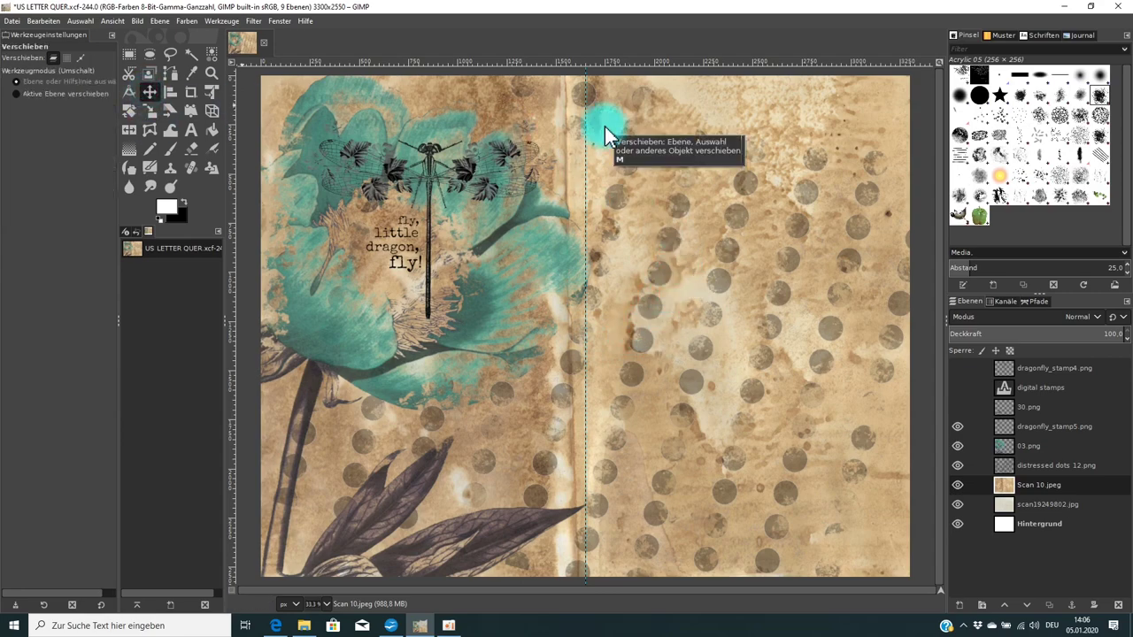
left_click_drag(700, 93, 720, 95)
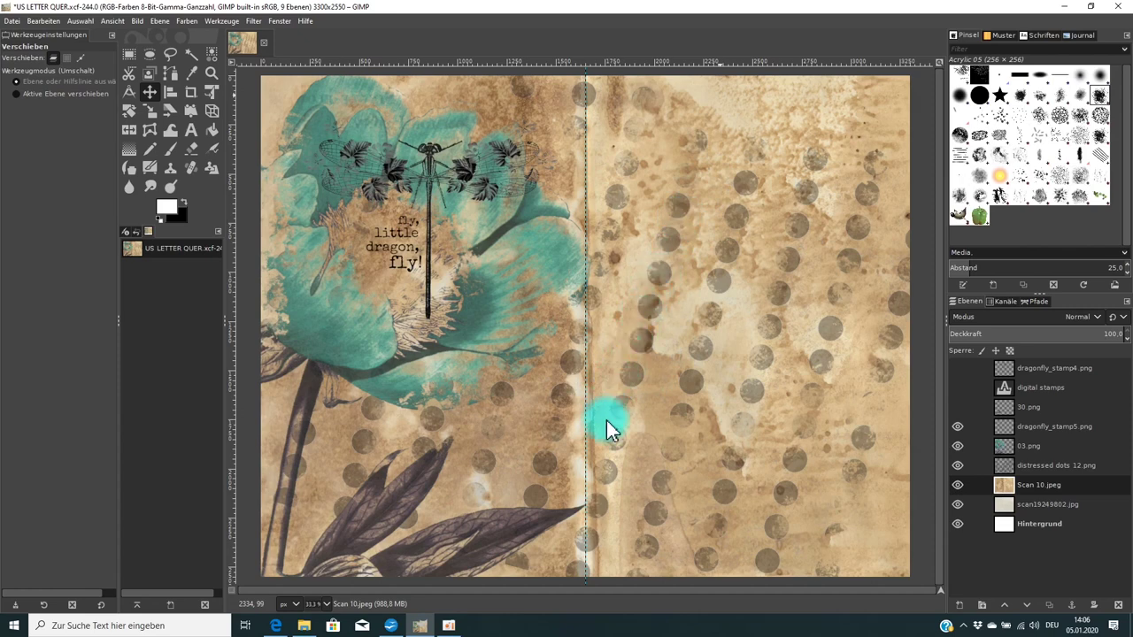
Step: Hide the distressed dots 12.png layer and pick a teal petal colour from the 03.png layer as the foreground colour
left_click(957, 465)
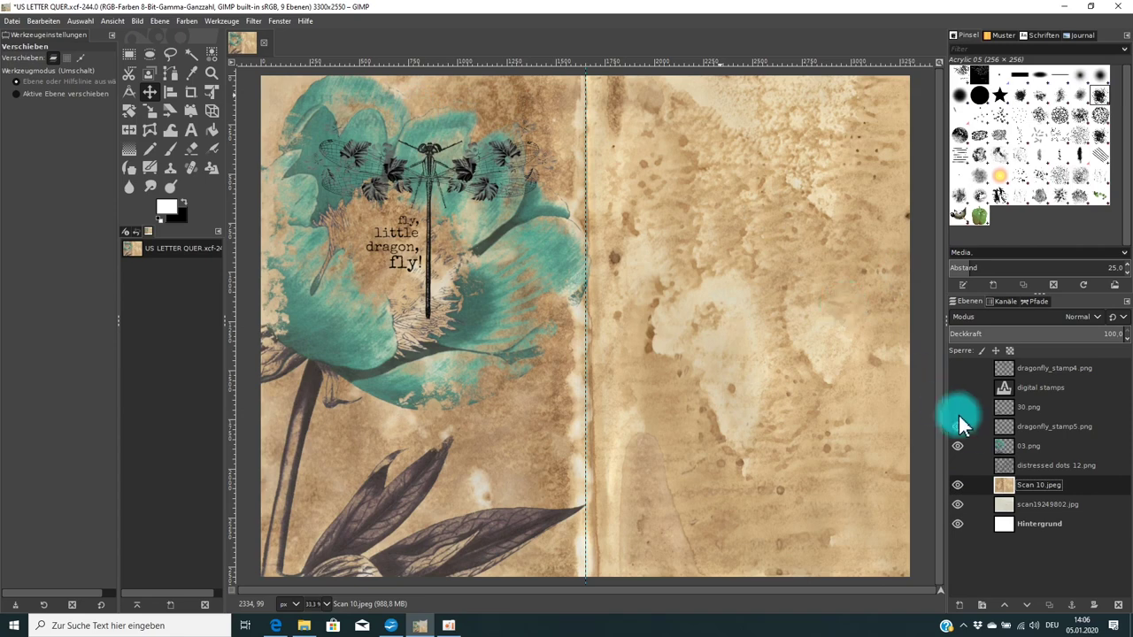
left_click(1016, 446)
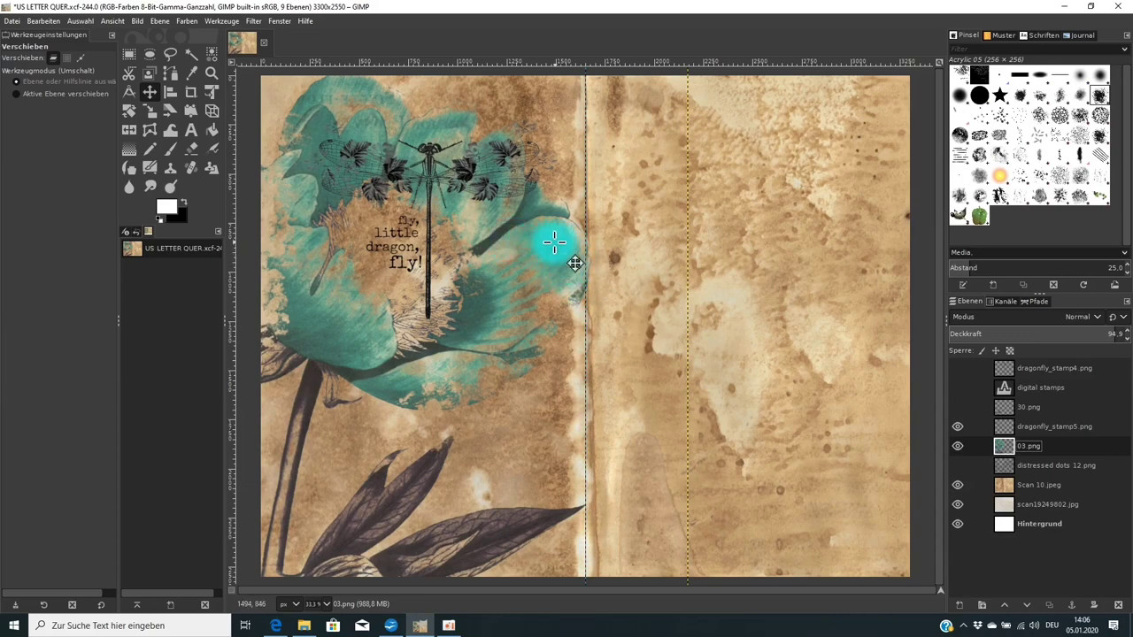
left_click(193, 75)
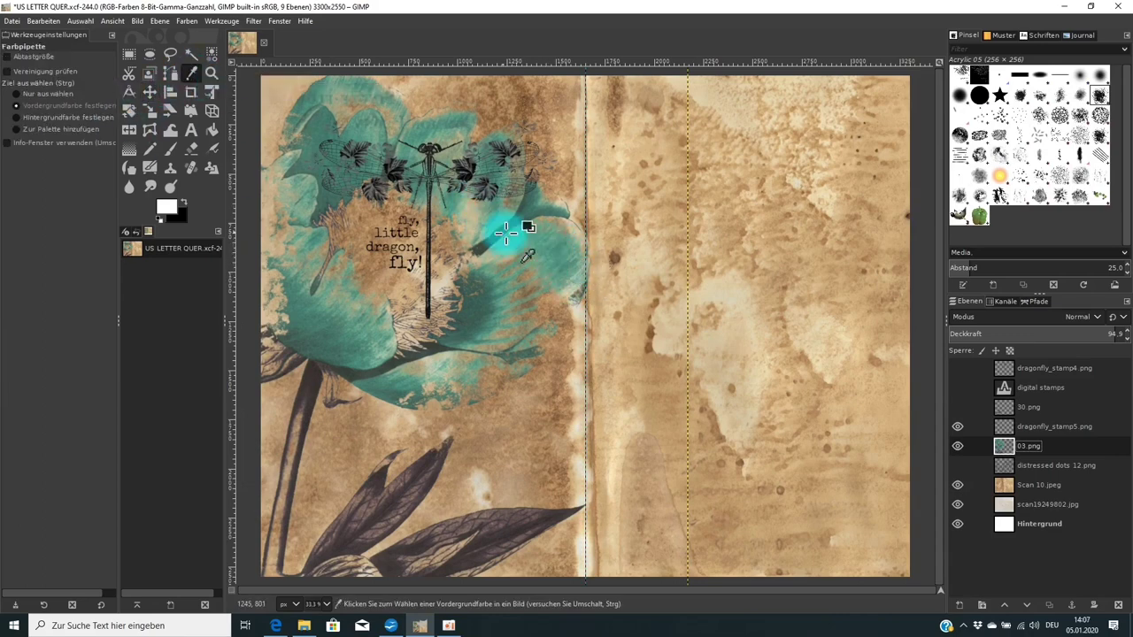
left_click(561, 232)
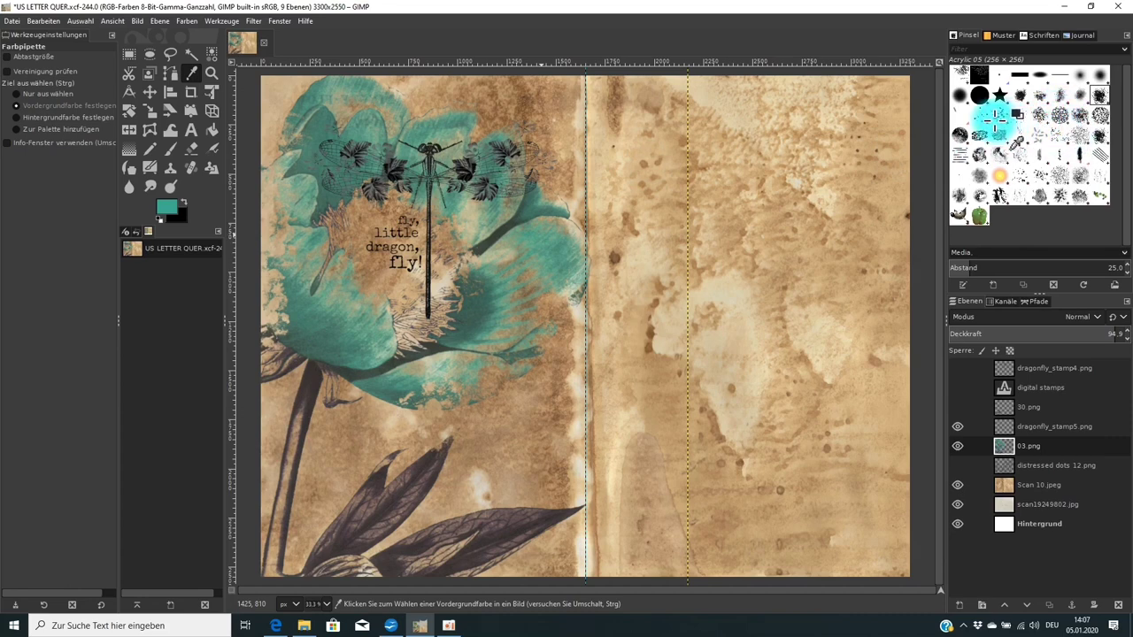
Step: Paint teal spatters on the 03.png layer beside the flower along the centre guide with the Bristles 01 brush at size 583
left_click(978, 115)
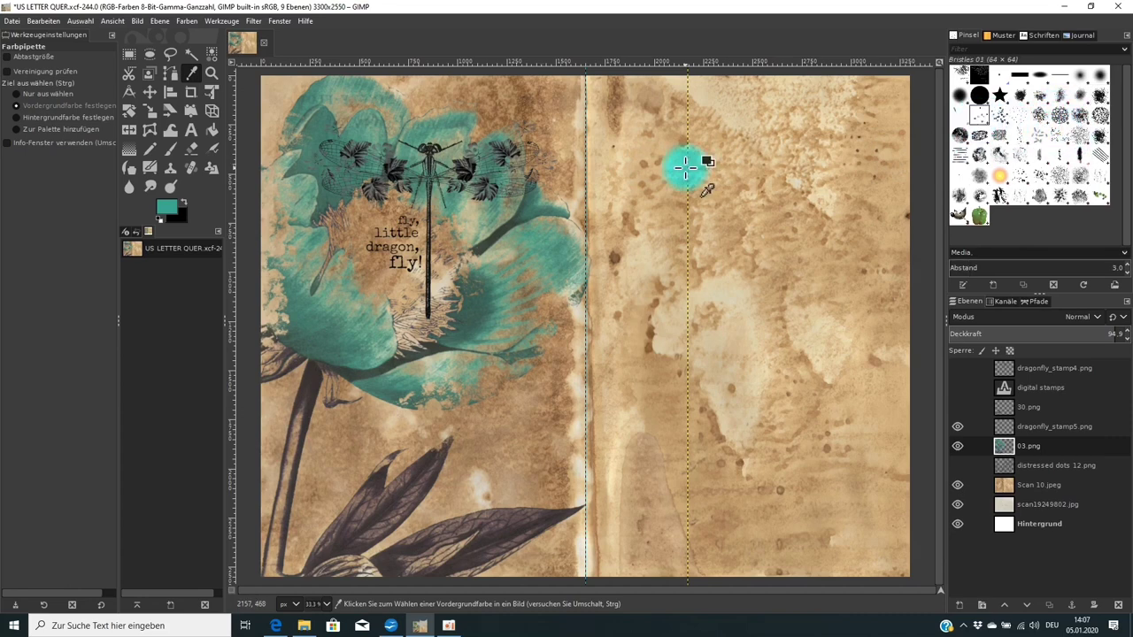
left_click(970, 115)
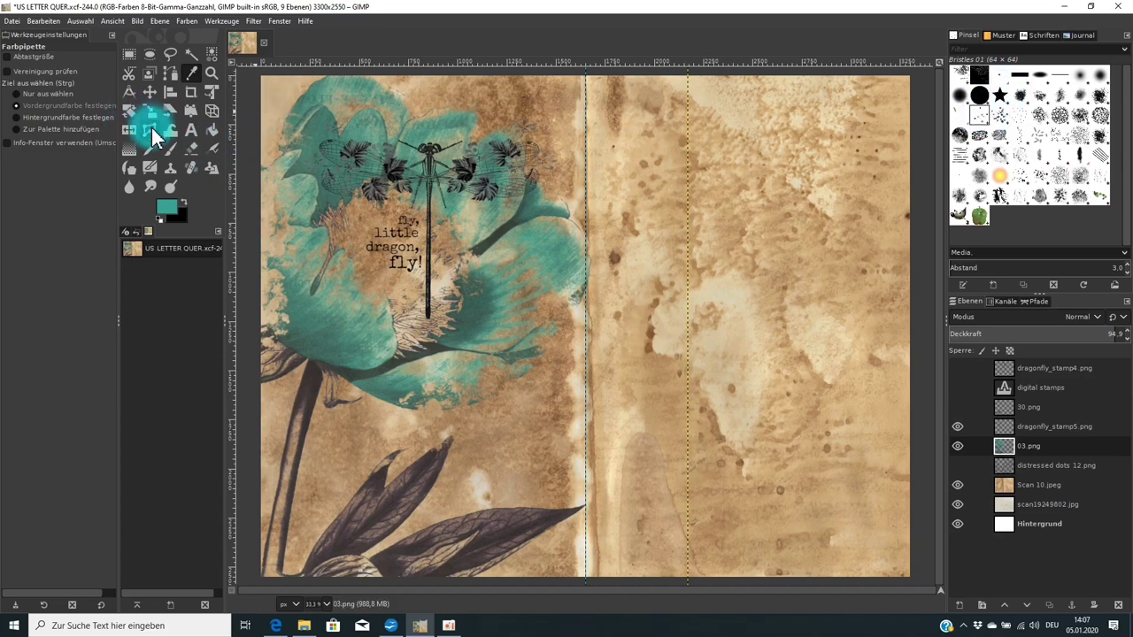
left_click(169, 148)
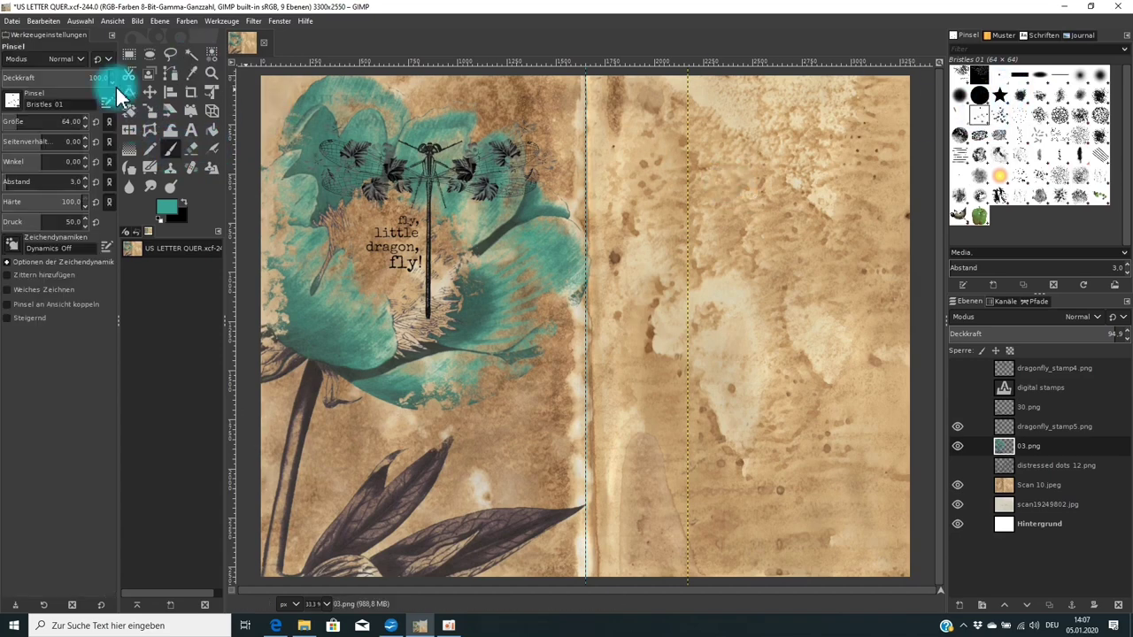
left_click_drag(38, 121, 112, 120)
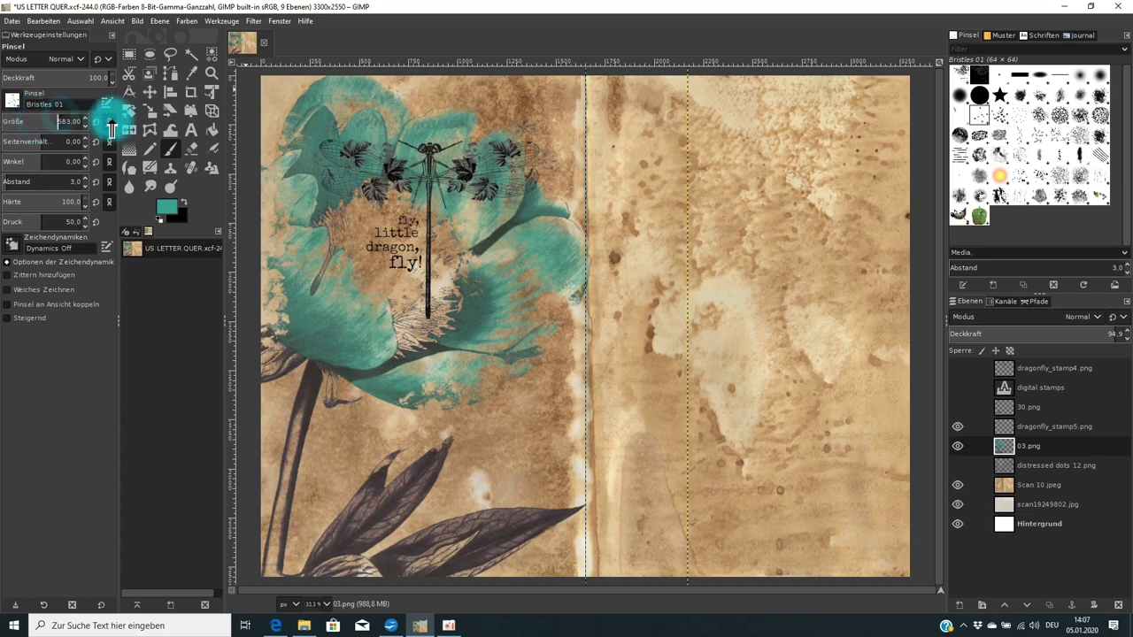
mouse_move(609, 140)
left_mouse_down()
mouse_move(606, 152)
mouse_move(682, 172)
mouse_move(698, 159)
mouse_move(654, 282)
mouse_move(628, 320)
mouse_move(602, 314)
left_mouse_up()
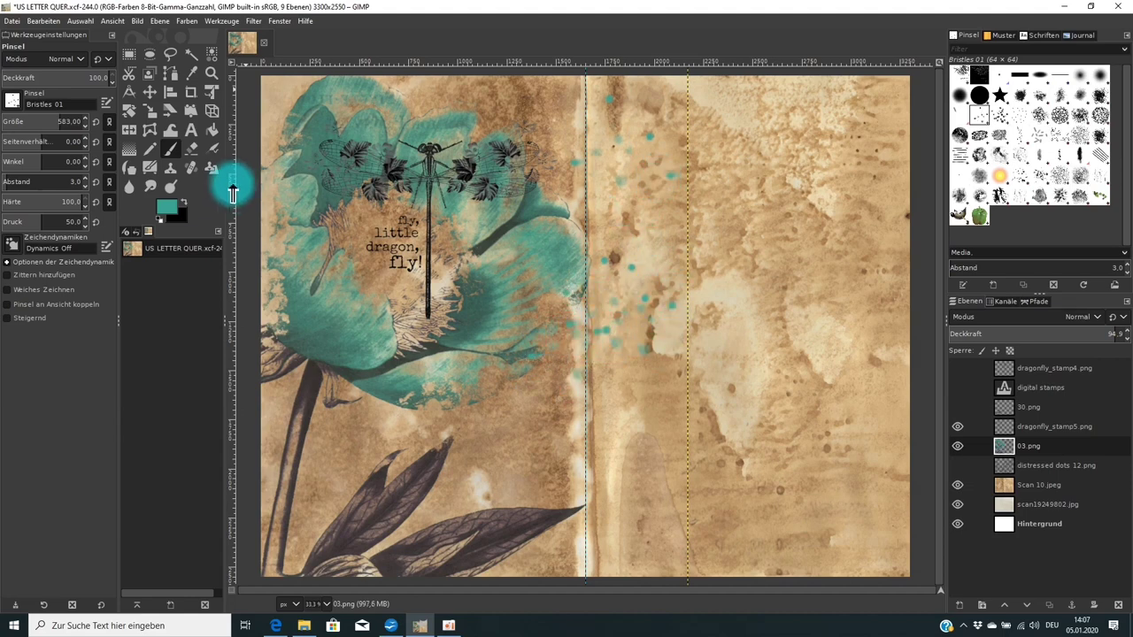
Step: Change the foreground colour to dark green 064334 and paint spatters over the flower's petals and centre on the 03.png layer
left_click(166, 205)
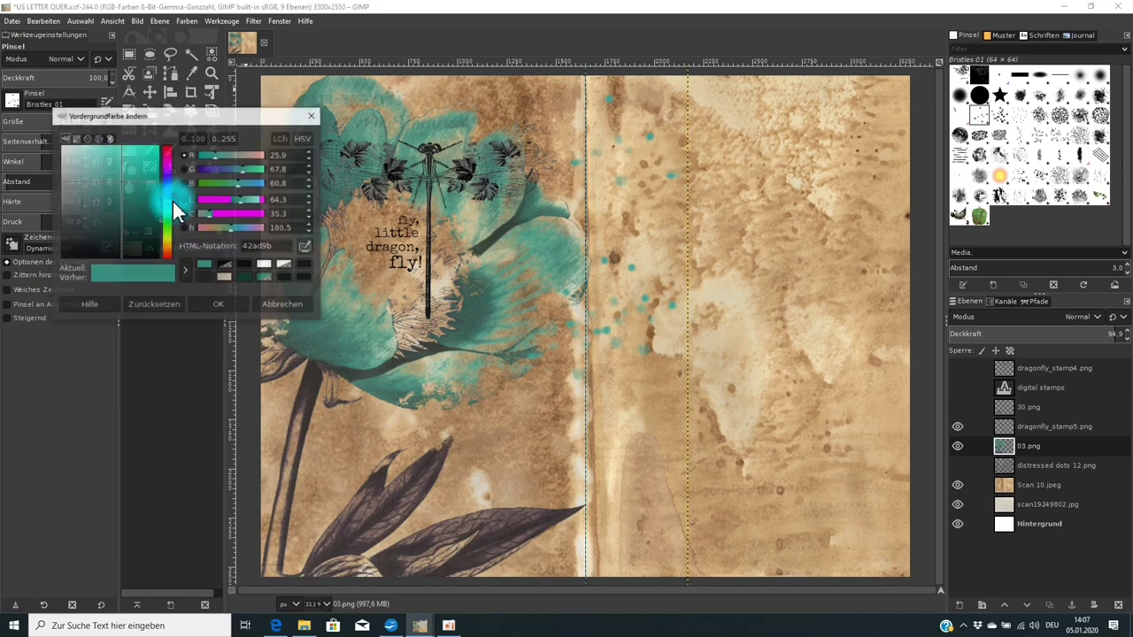
left_click(246, 278)
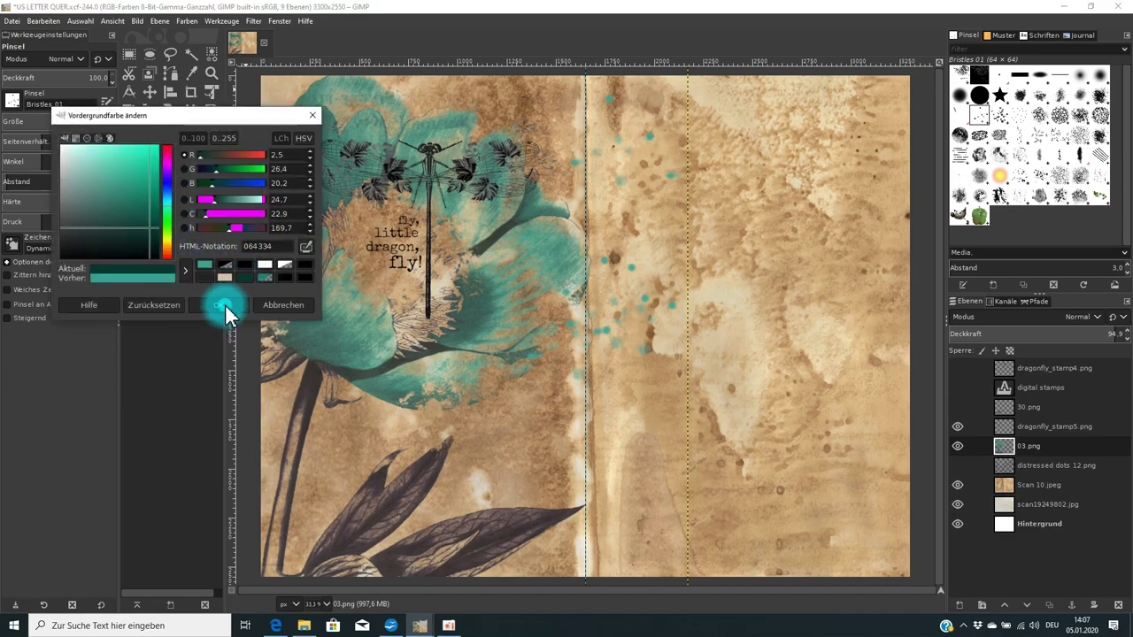
left_click(225, 303)
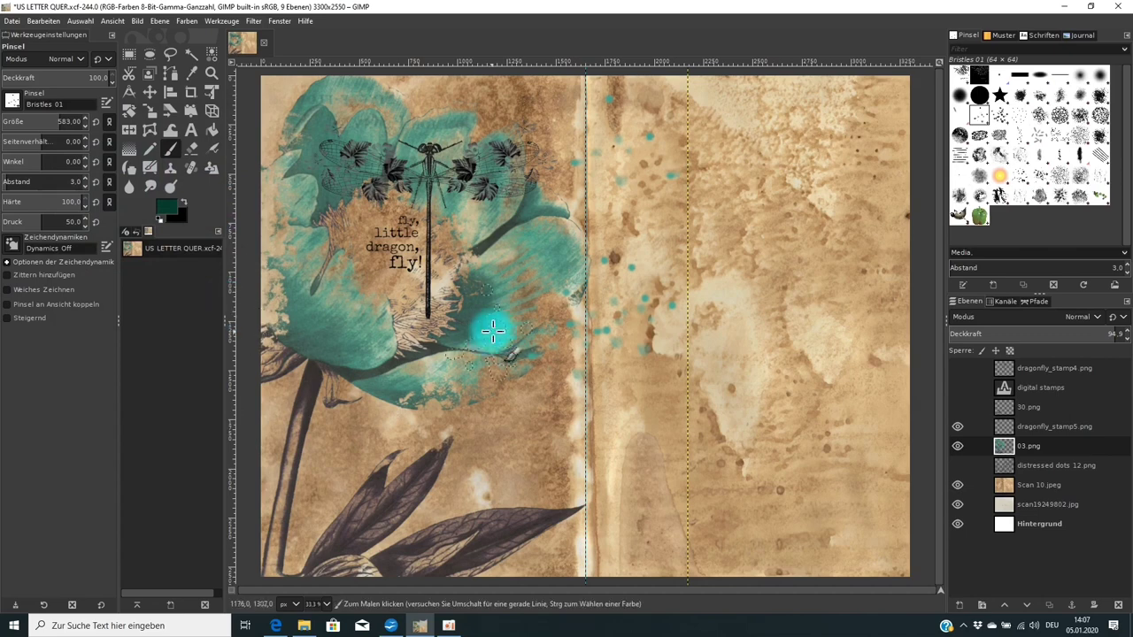
left_click(473, 314)
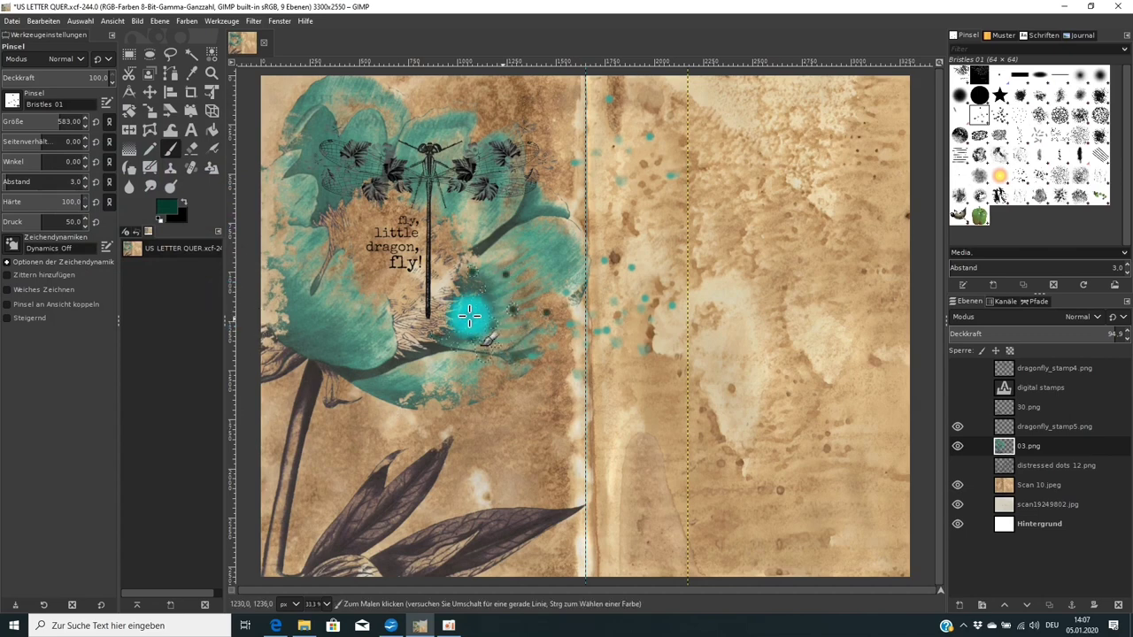
left_click(330, 326)
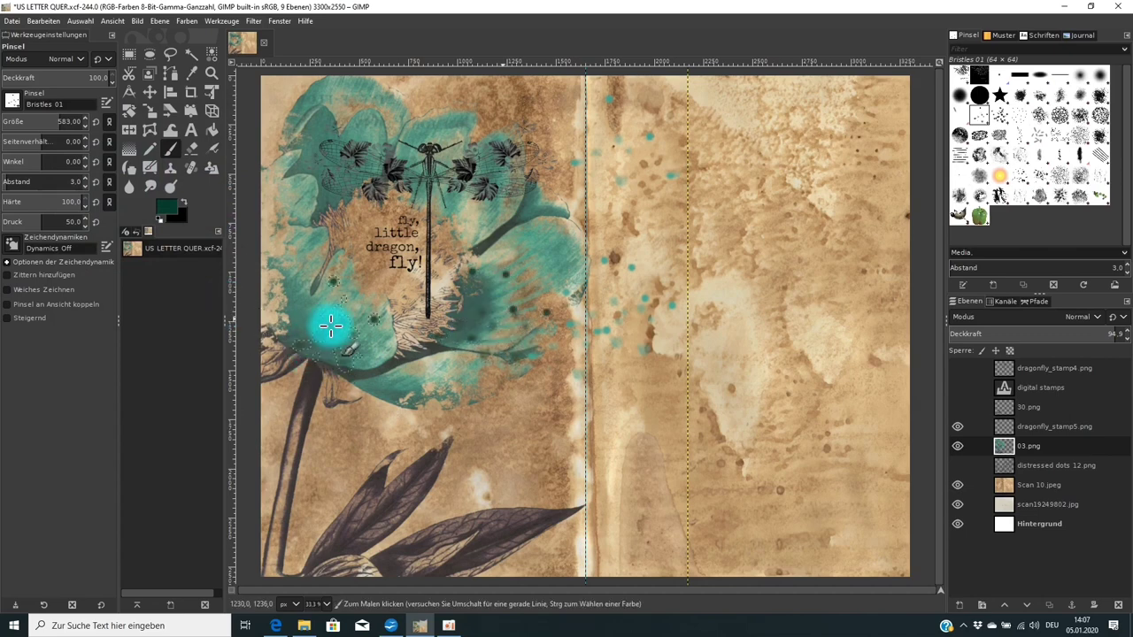
left_click(311, 249)
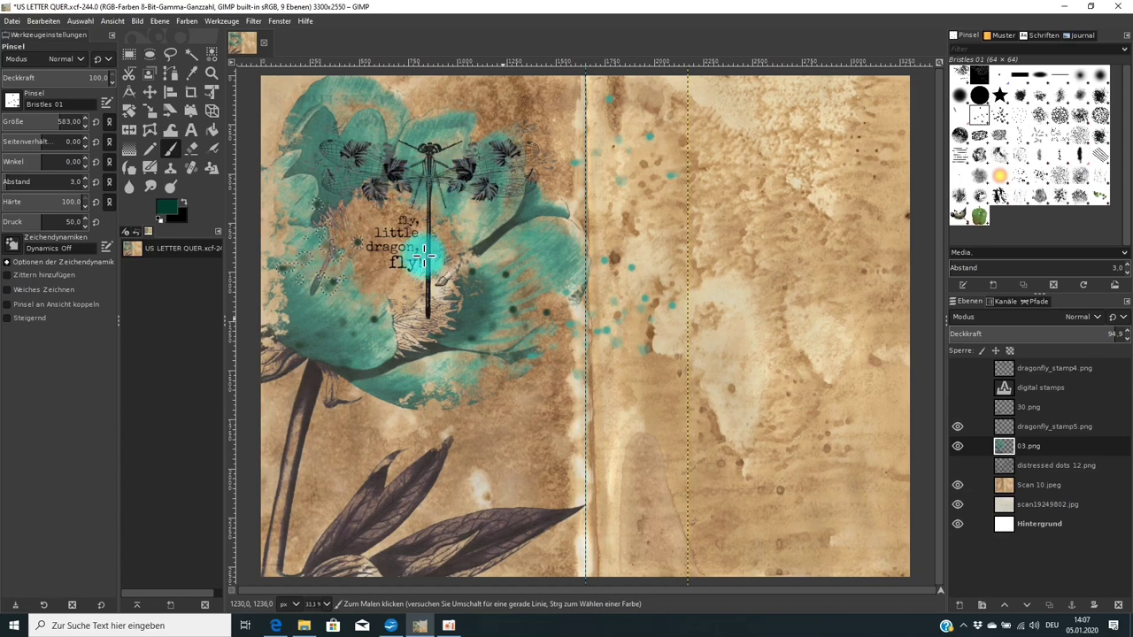
left_click(400, 239)
left_click(478, 233)
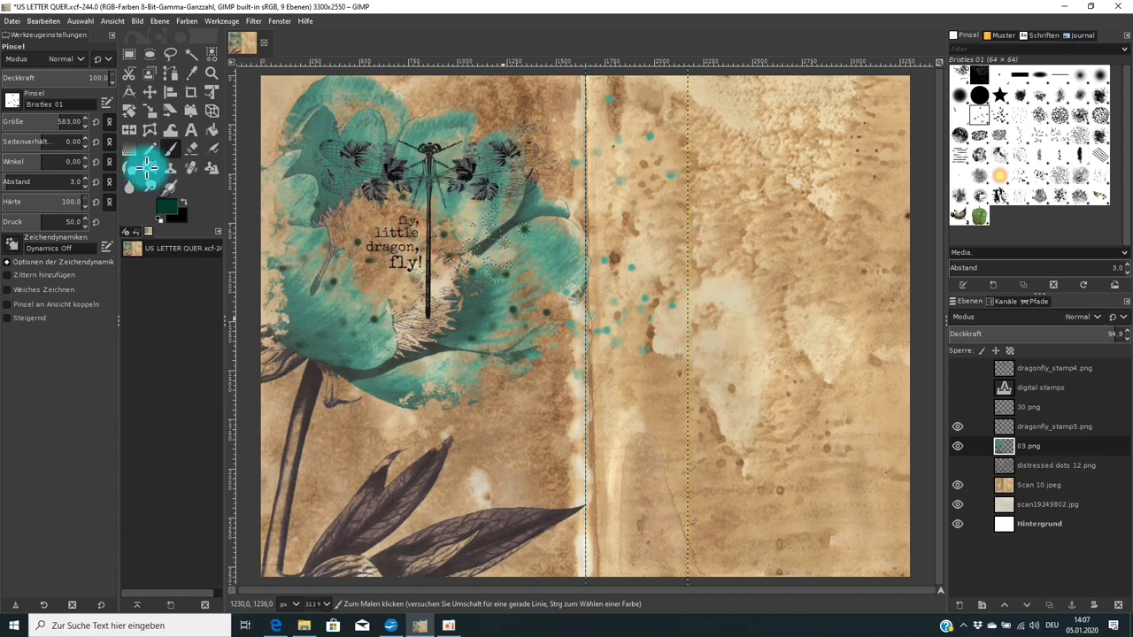
Step: Change the foreground colour to white and paint white spatters over the flower's lower petals on the 03.png layer
left_click(166, 207)
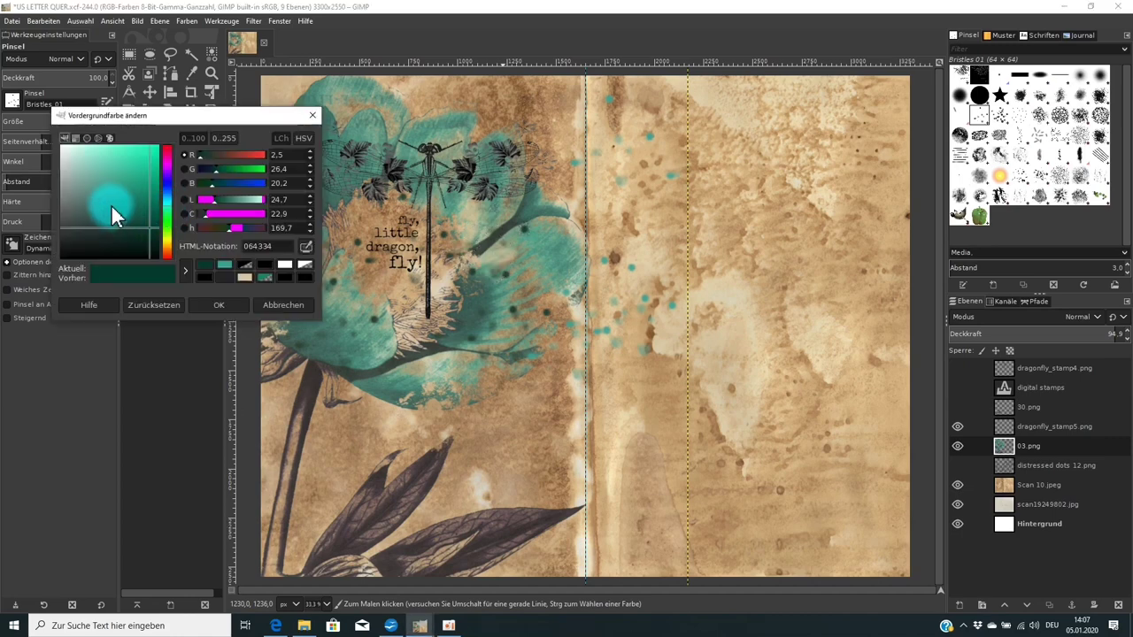
left_click_drag(111, 203, 54, 128)
left_click(213, 306)
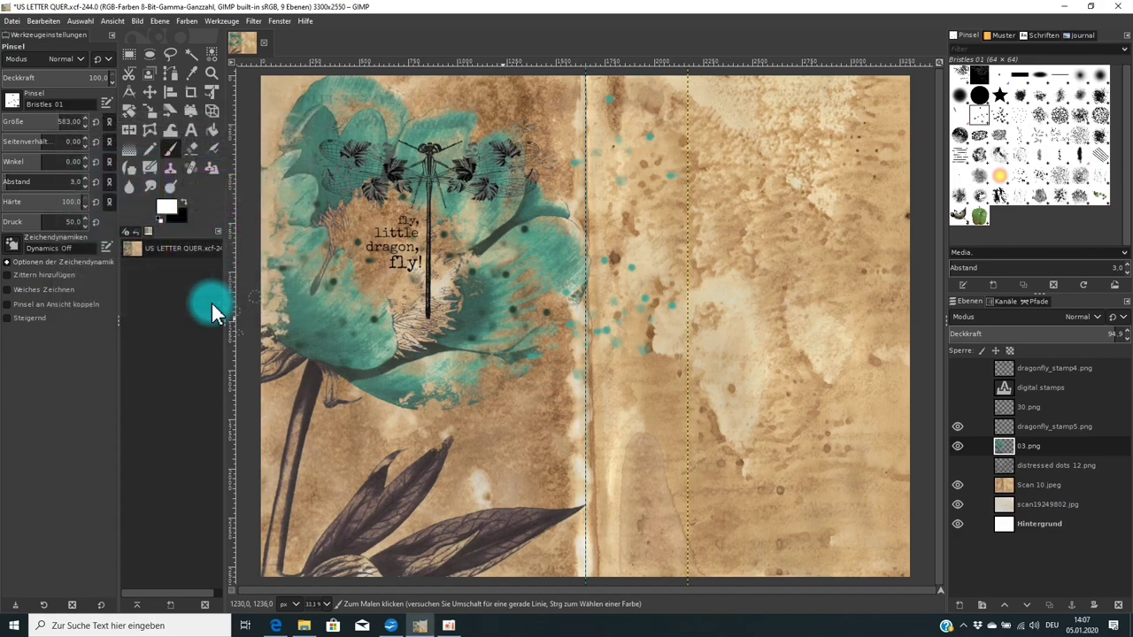
left_click(358, 331)
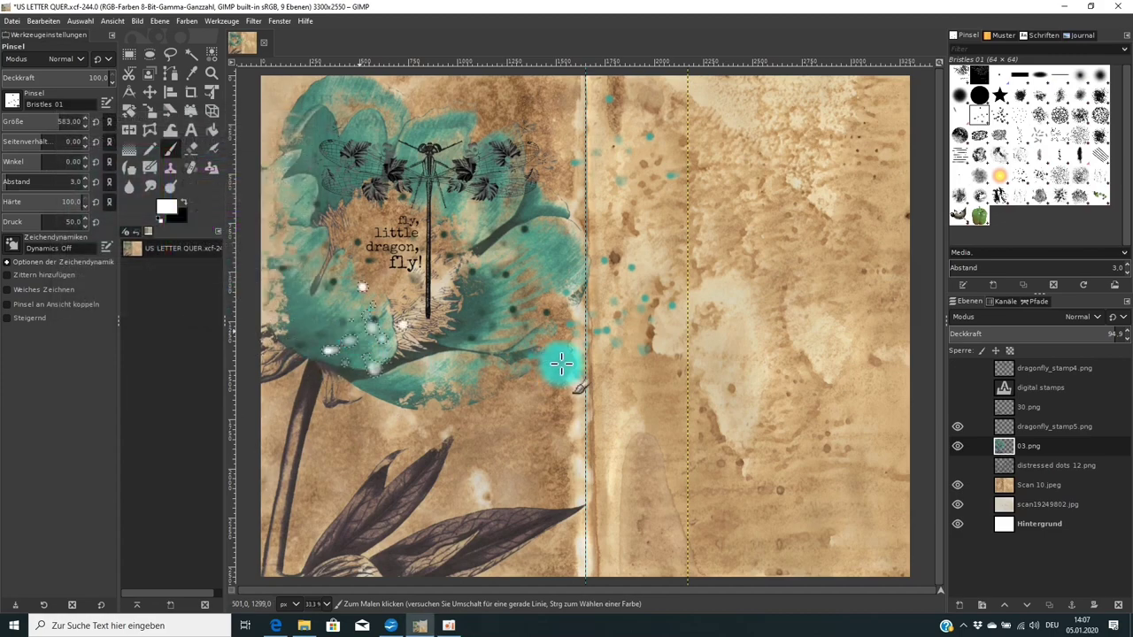
left_click(495, 305)
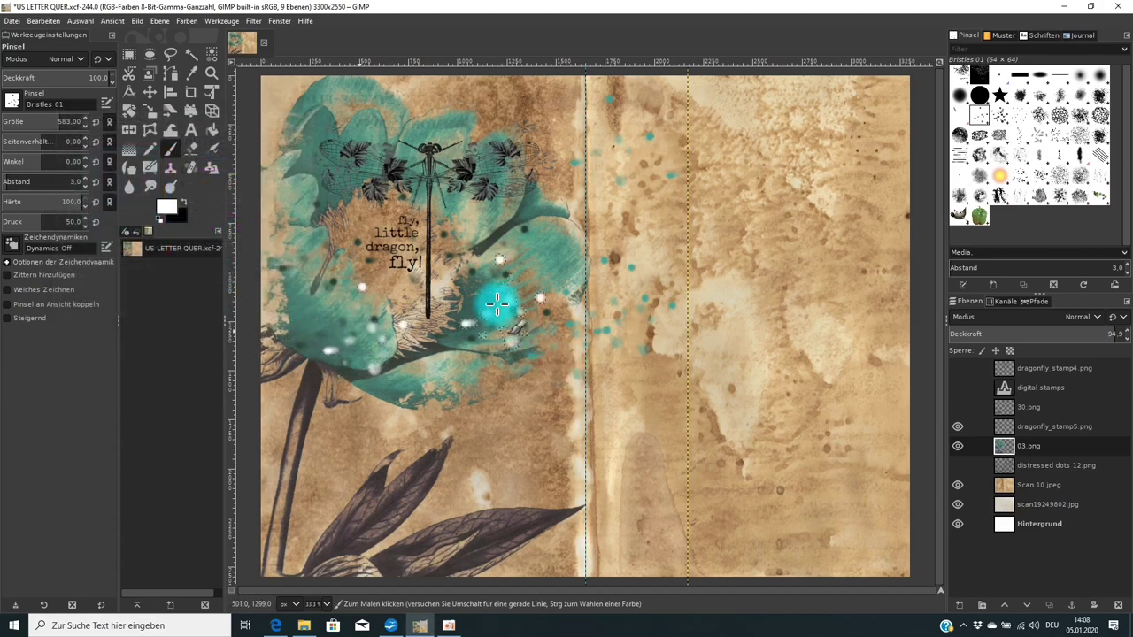
Step: Switch to the browser and view the enlarged preview of the DOILY BRUSHSTROKES listing from the Etsy shop page, then return to GIMP
left_click(303, 626)
left_click(304, 626)
left_click(275, 625)
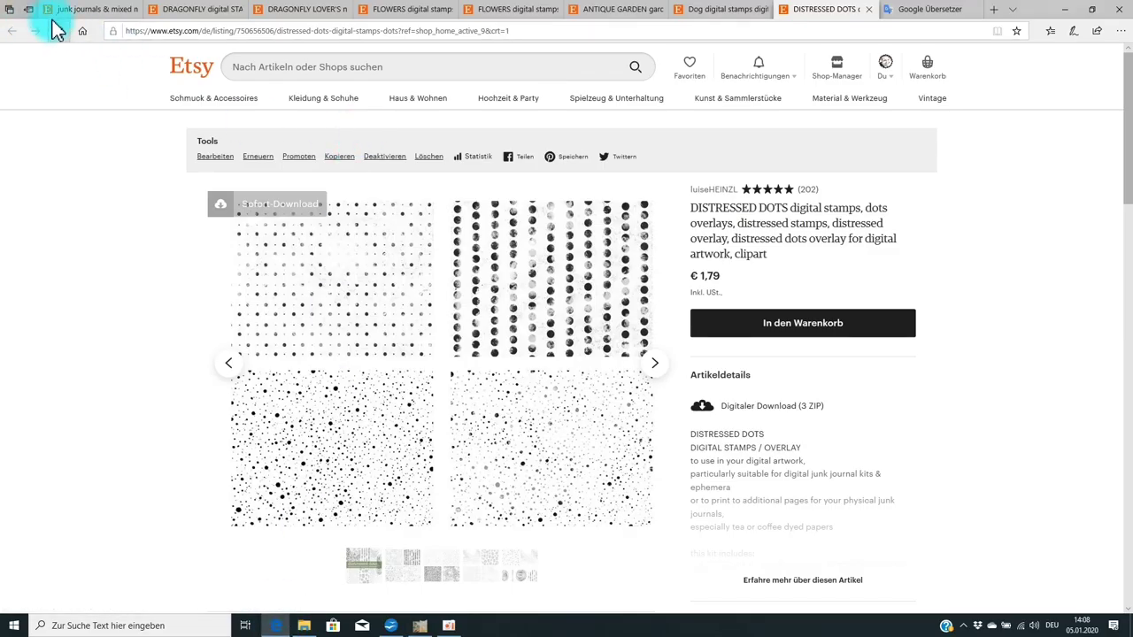
left_click(85, 10)
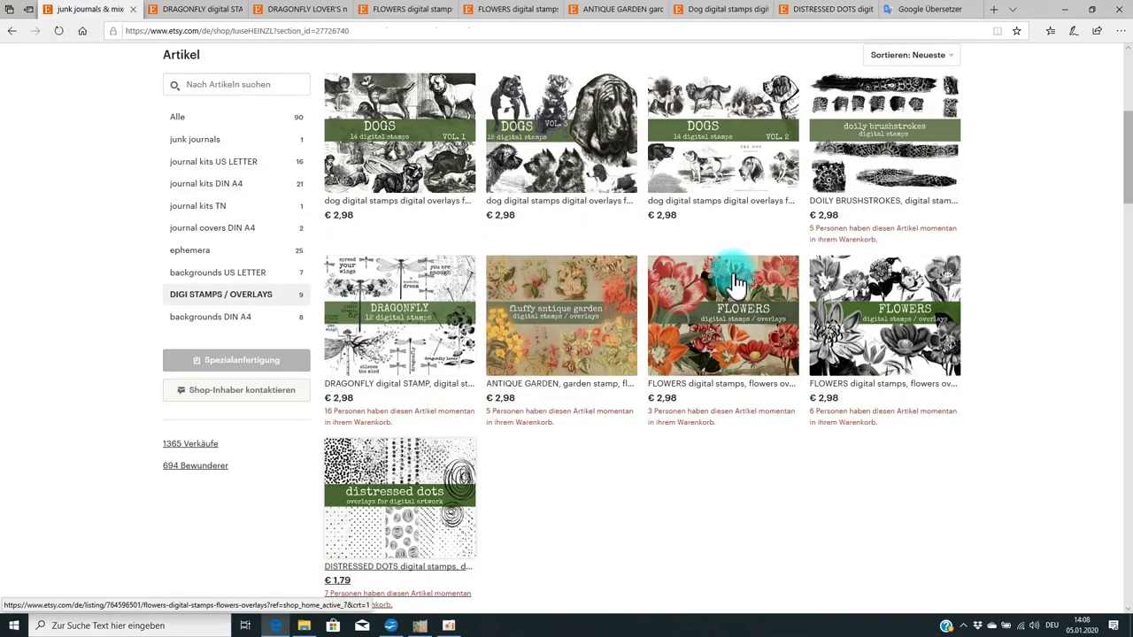
left_click(885, 124)
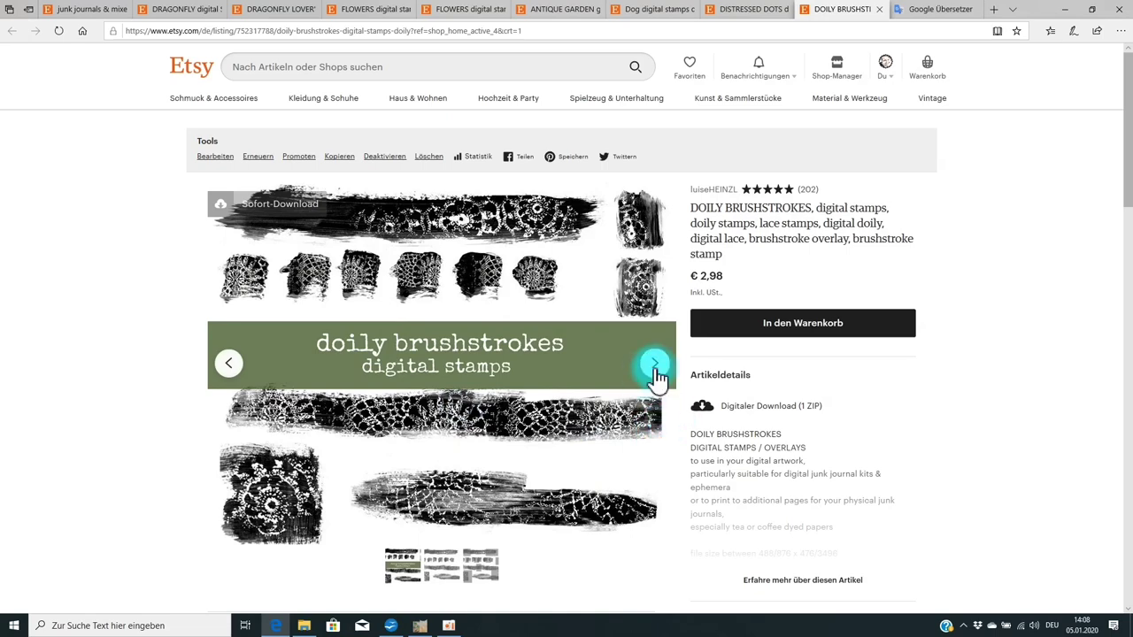
left_click(654, 365)
left_click(448, 374)
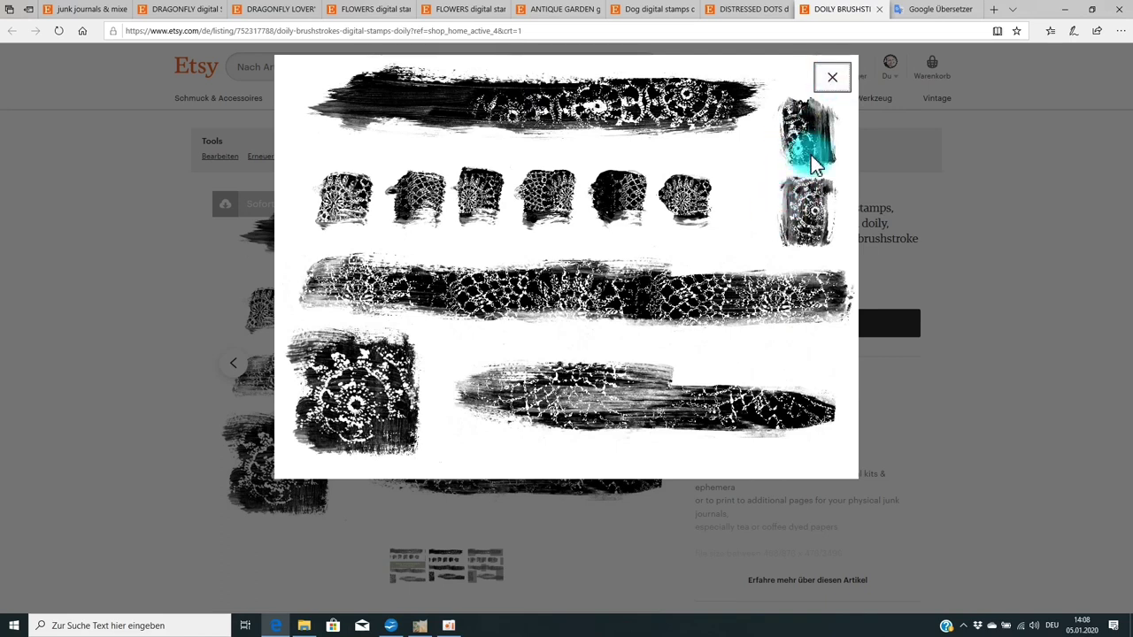
left_click(831, 78)
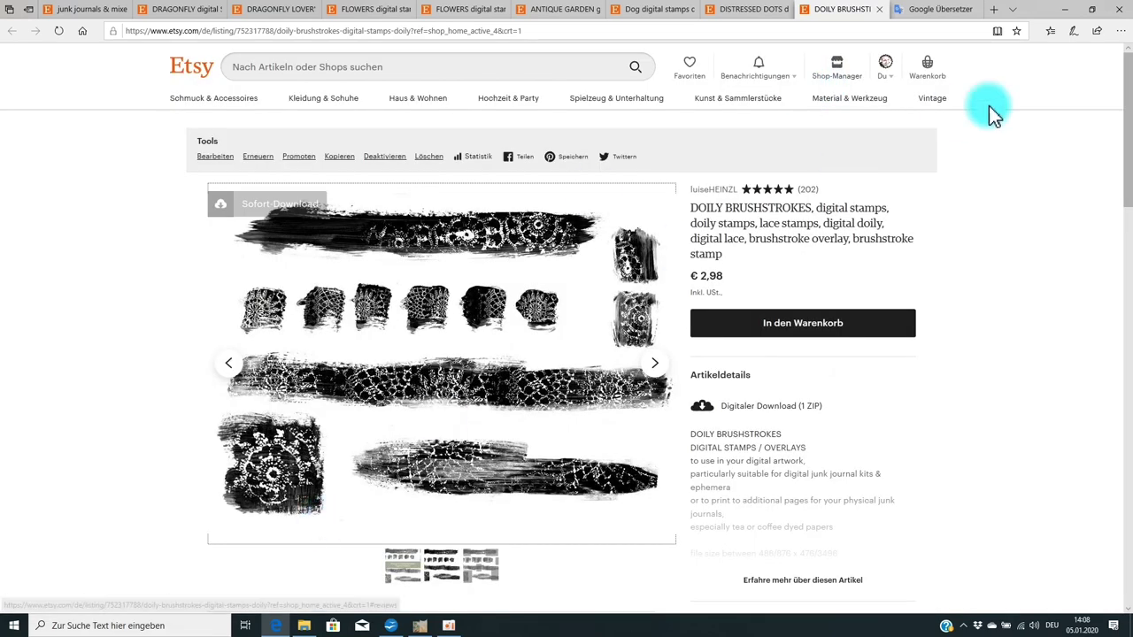
left_click(1065, 9)
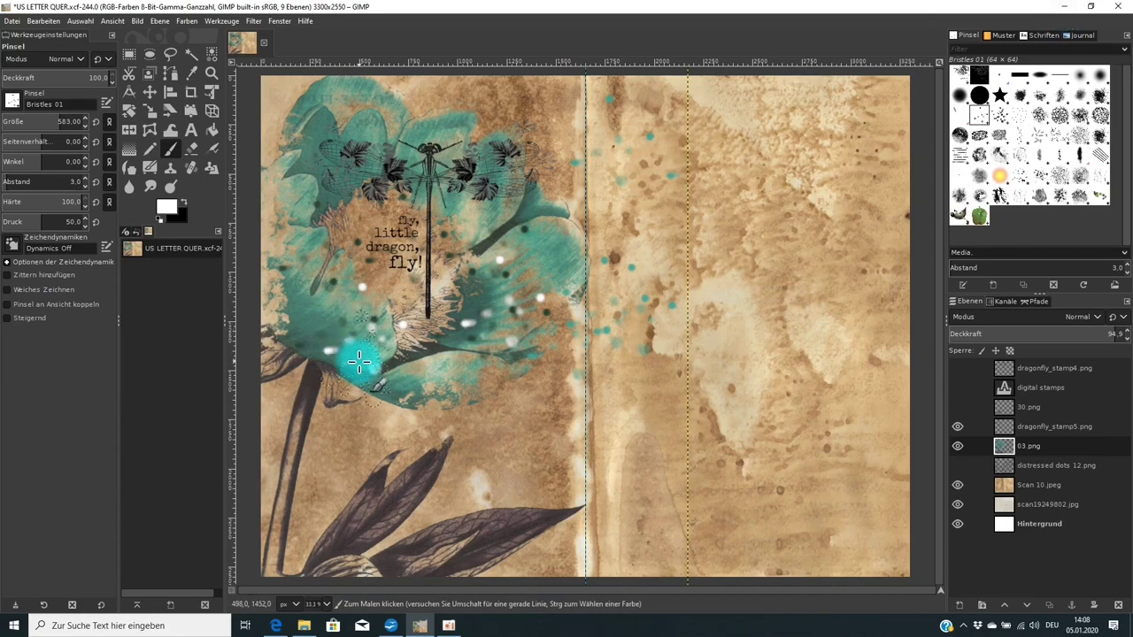
Step: Import images 04 and 07 from the Desktop folder Neuer Ordner into the page as new layers
left_click(304, 626)
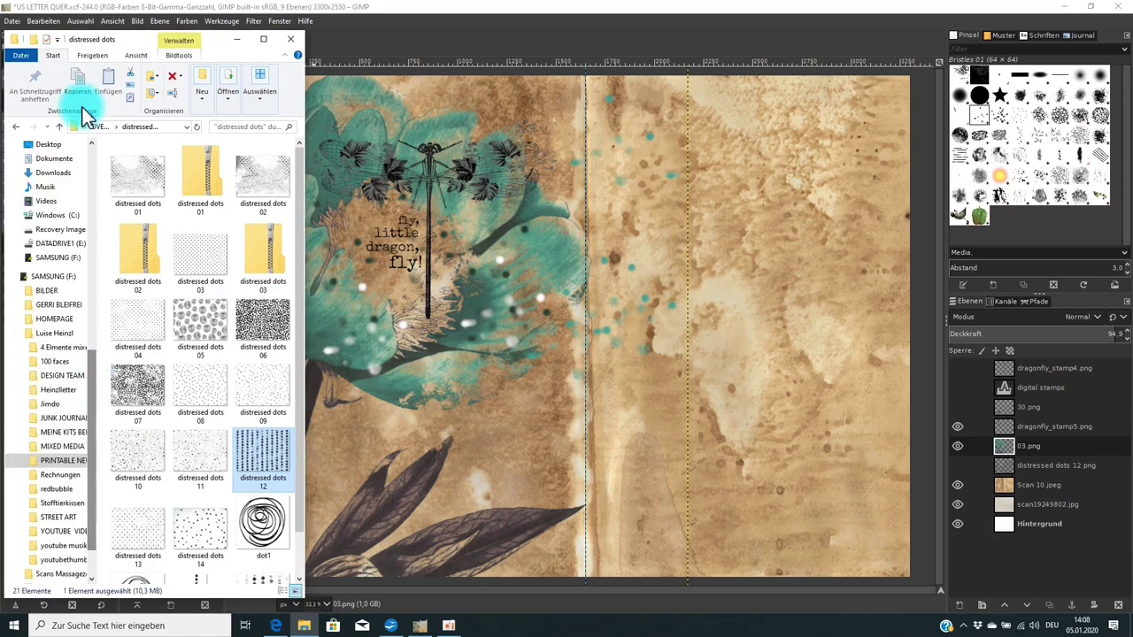
scroll(89, 159, "up", 10)
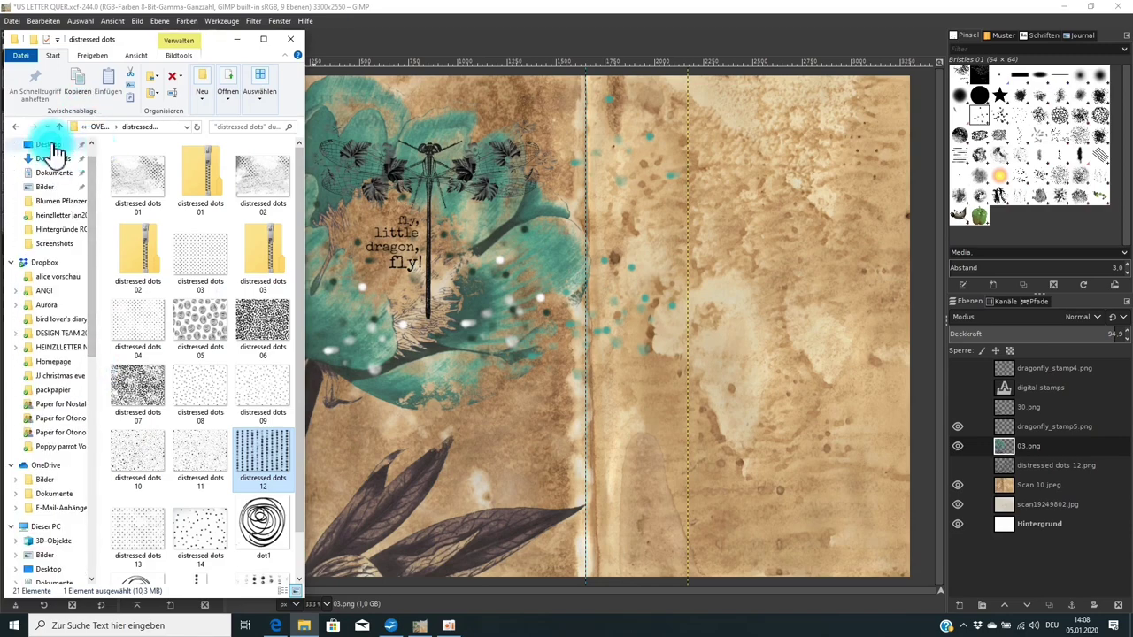
left_click(50, 145)
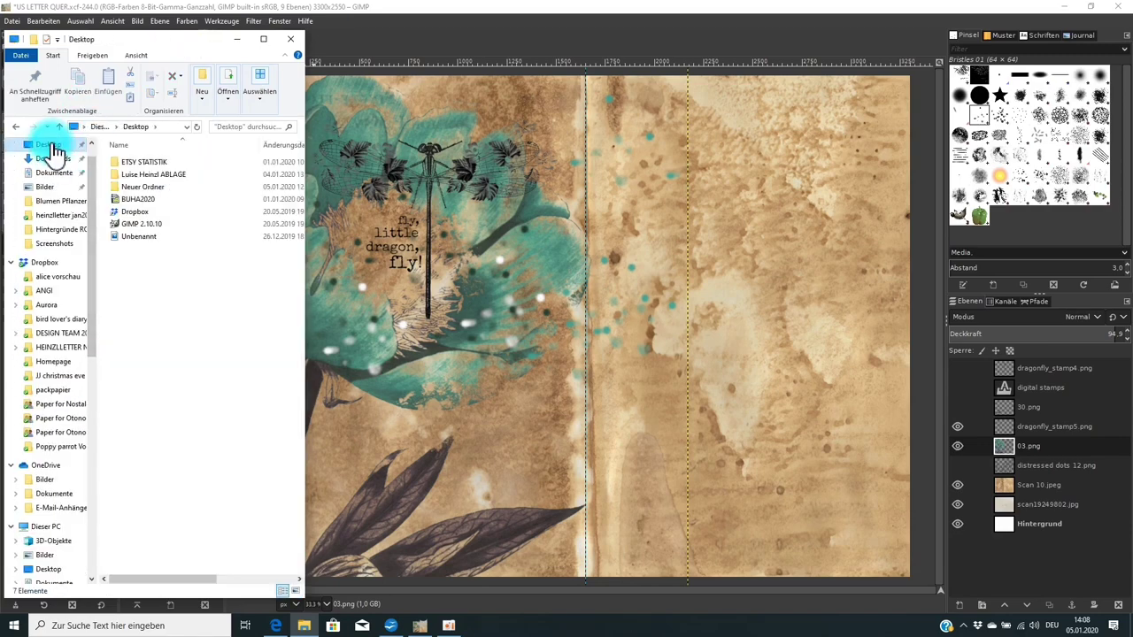
double_click(150, 187)
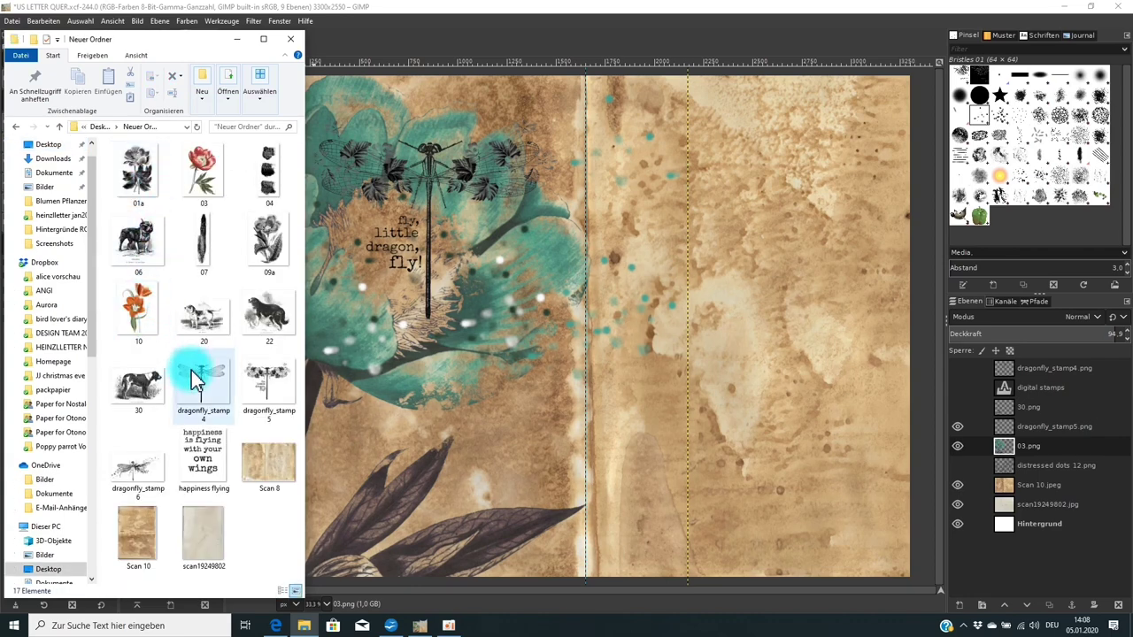
left_click(203, 244)
left_click(262, 181, "ctrl")
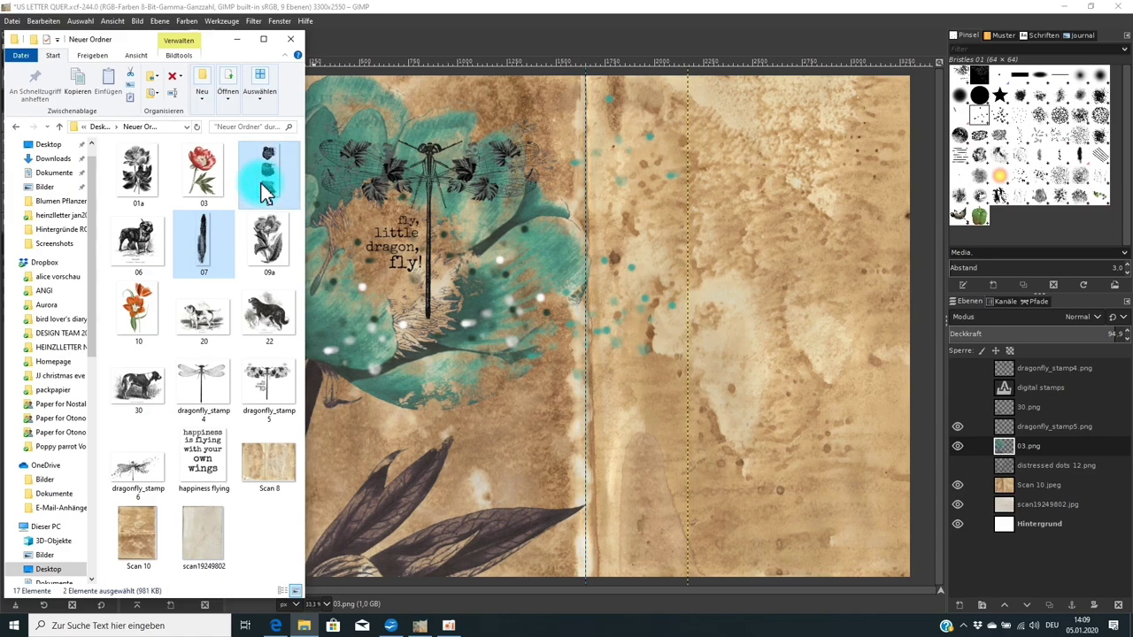
left_click_drag(761, 292, 759, 292)
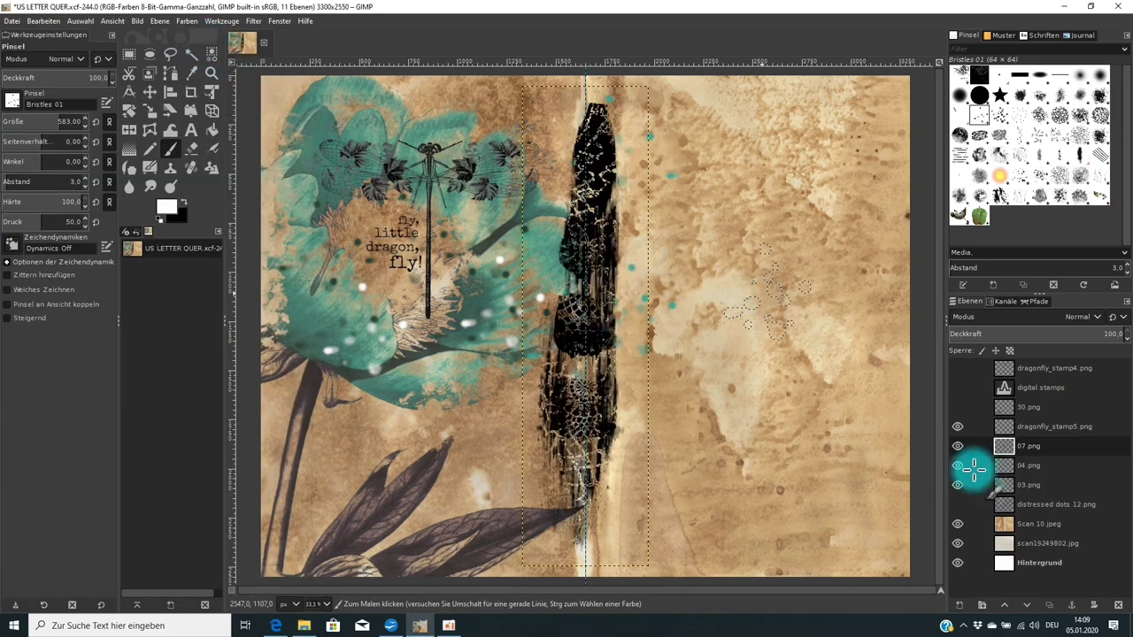
Step: Move the 07.png brushstroke to the right page's outer edge and the 04.png doily stamps to the page's upper left corner
left_click(150, 92)
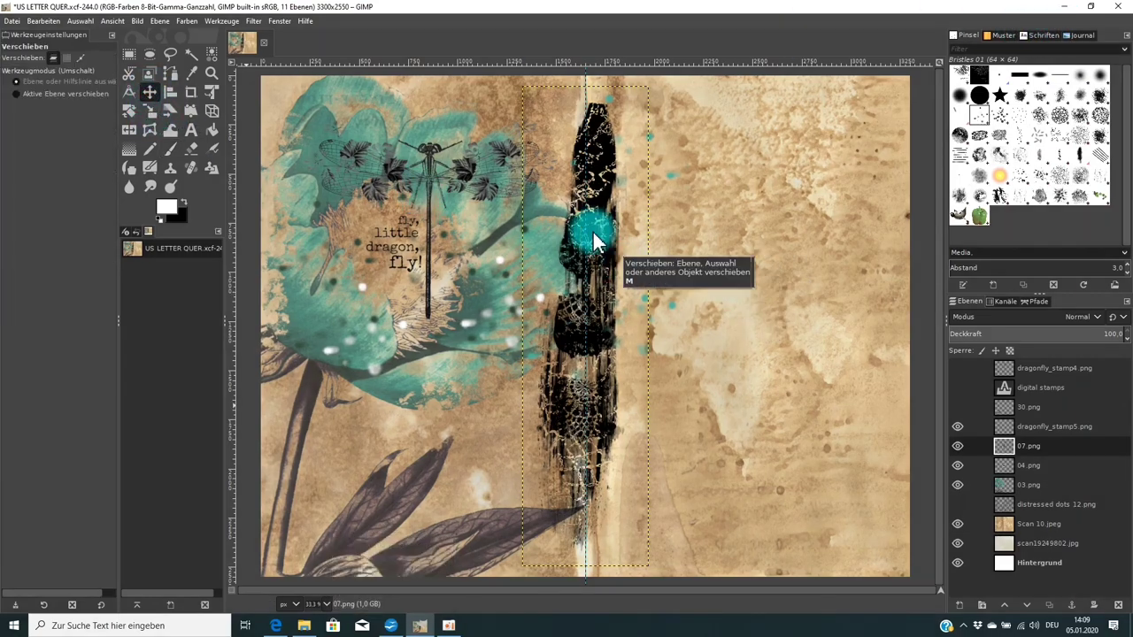
left_click_drag(601, 215, 885, 177)
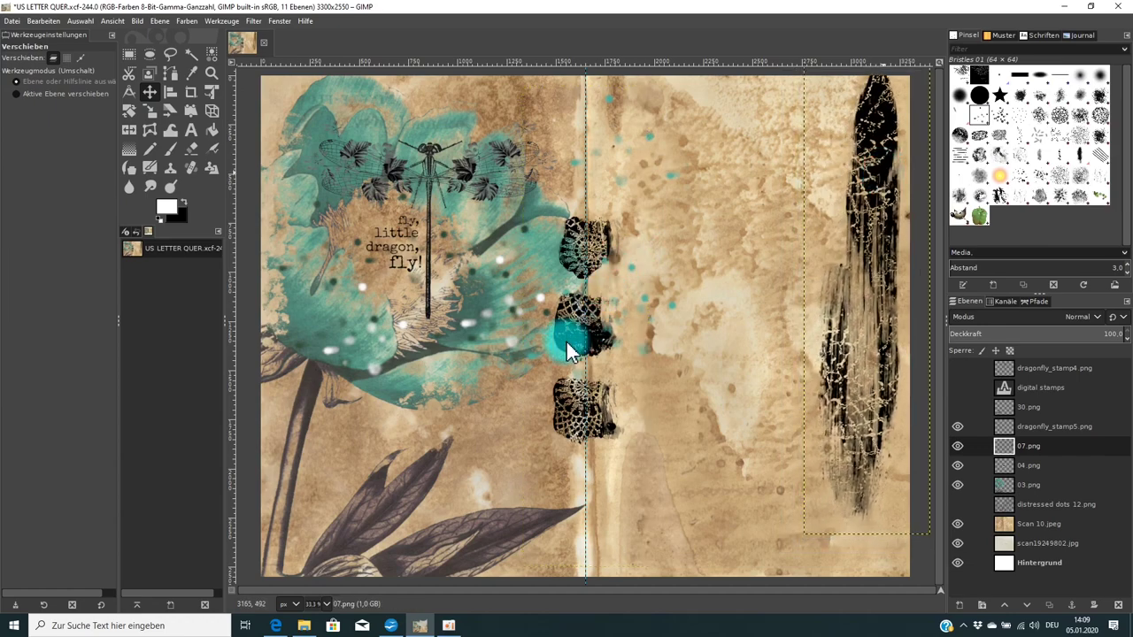
left_click_drag(571, 336, 444, 212)
key("Page_Up")
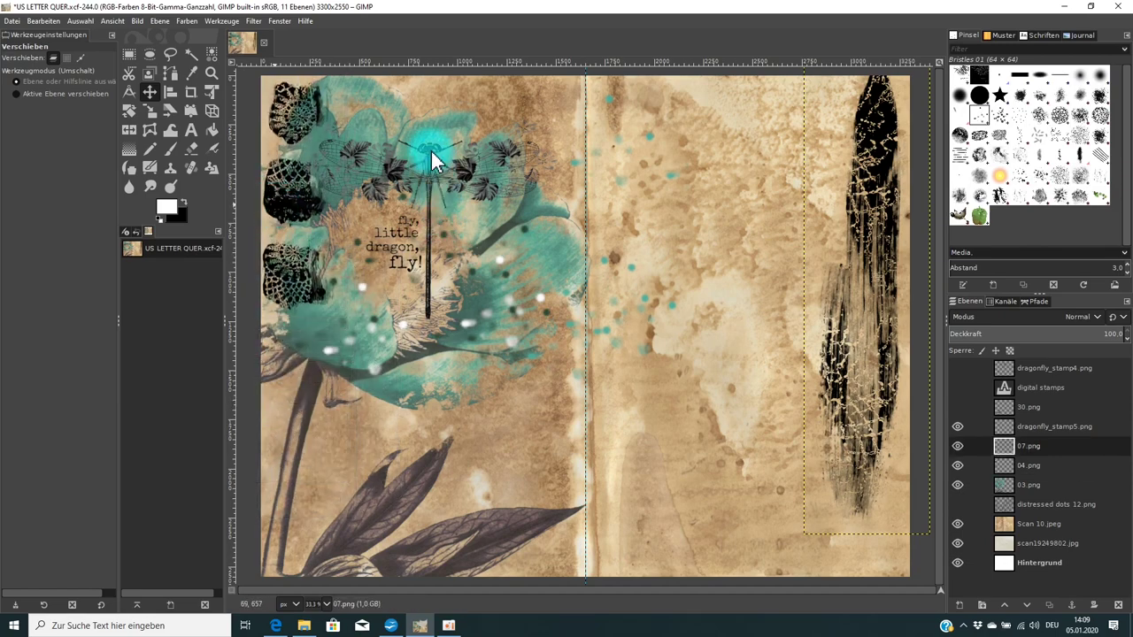
Step: Move the dragonfly_stamp5.png stamp to the upper part of the right page and shift the 04.png doily stamps slightly inward
key("Page_Up")
left_click_drag(428, 146, 311, 205)
key("Page_Down")
key("Page_Down")
key("Page_Up")
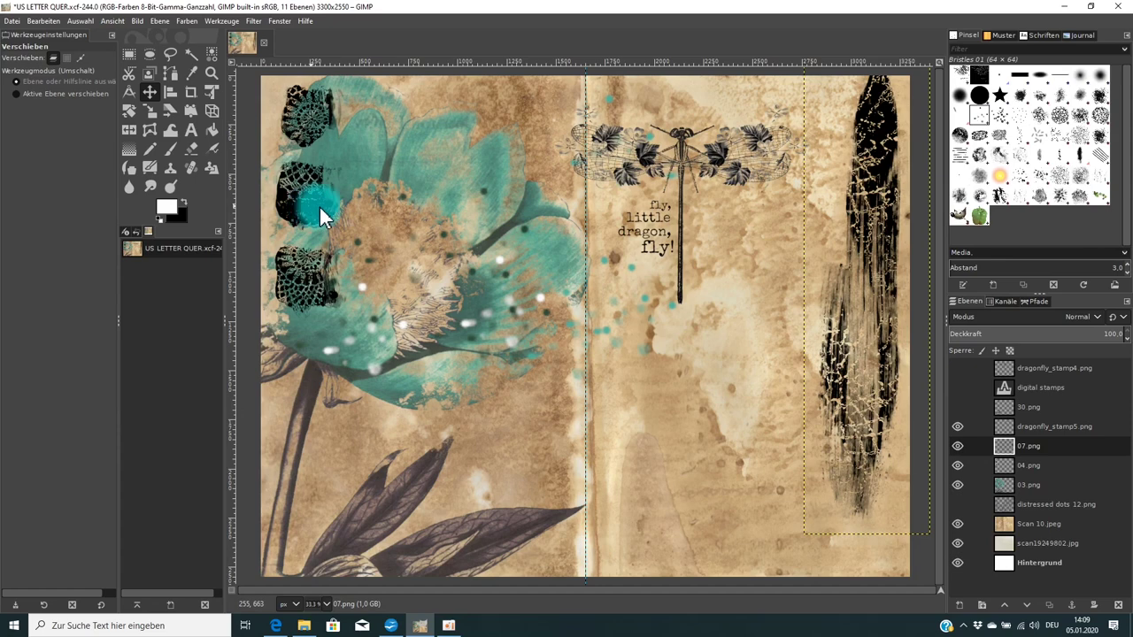
Step: Hide the Scan 10.jpeg background and move the 07.png brushstroke slightly down and inward so it lies fully on the page
left_click(957, 524)
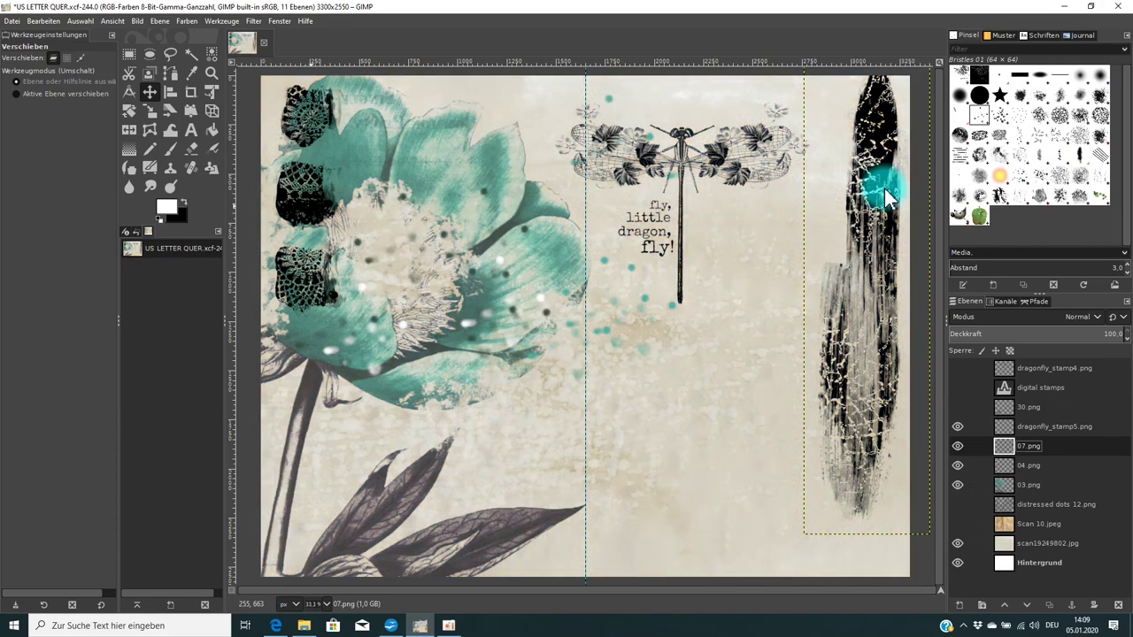
left_click_drag(888, 125, 871, 141)
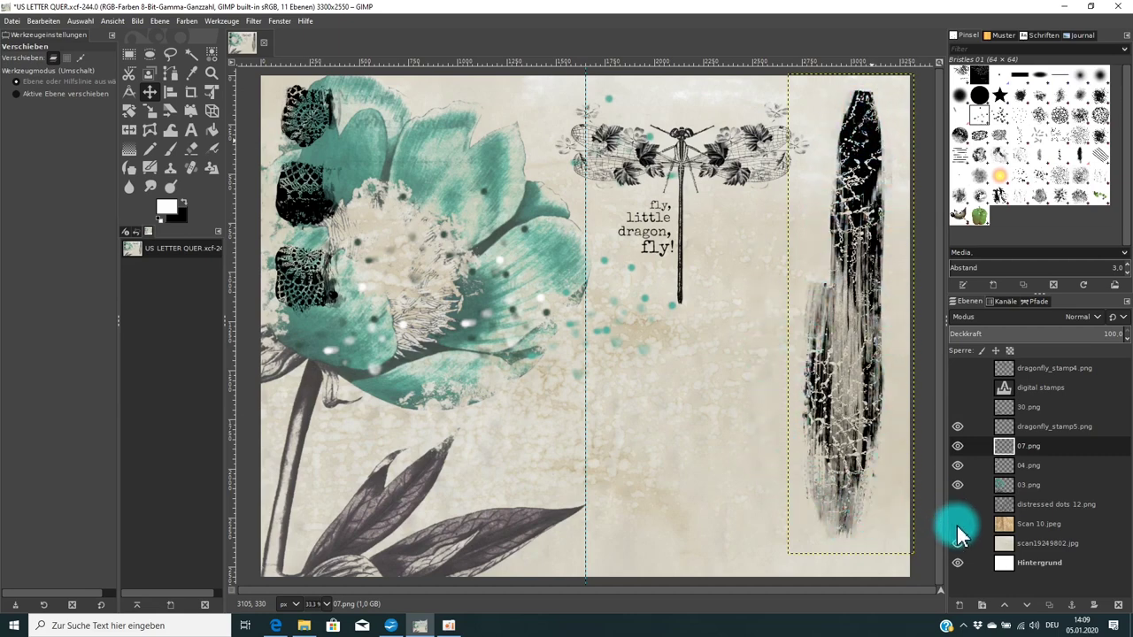
Step: Show the Scan 10.jpeg background again and move the 04.png doily stamps between the dragonfly and the 07.png brushstroke
left_click_drag(957, 524, 957, 543)
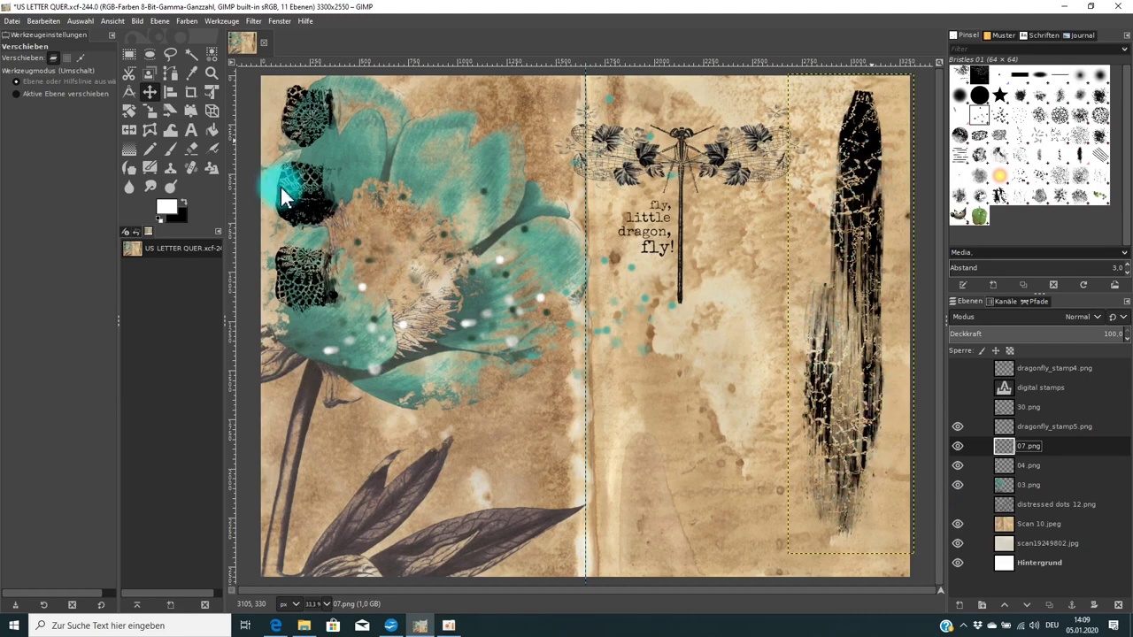
left_click_drag(292, 201, 732, 365)
left_click(1022, 448)
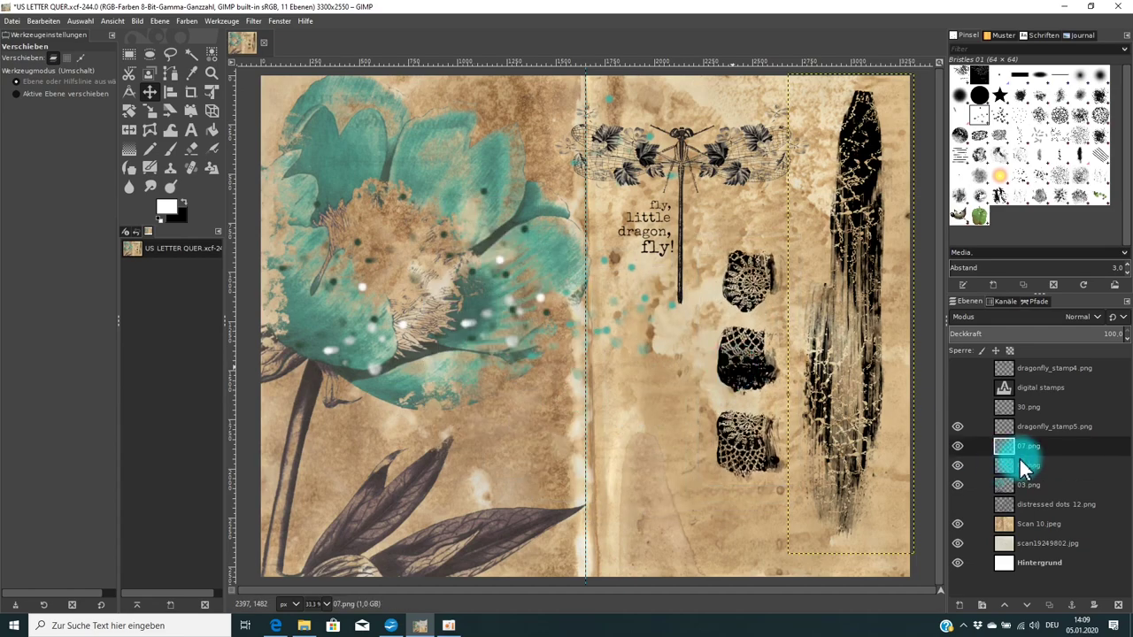
Step: Hide the Scan 10.jpeg, 03.png and dragonfly_stamp5.png layers and move the 04.png doily stamps to the page's lower left edge
left_click(957, 525)
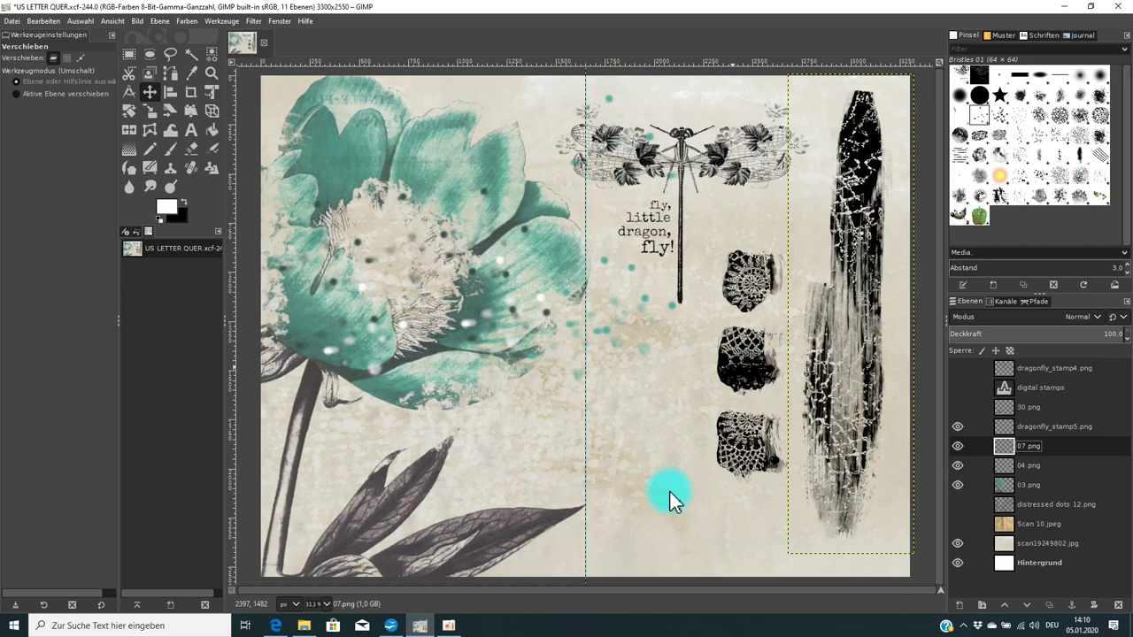
left_click(958, 485)
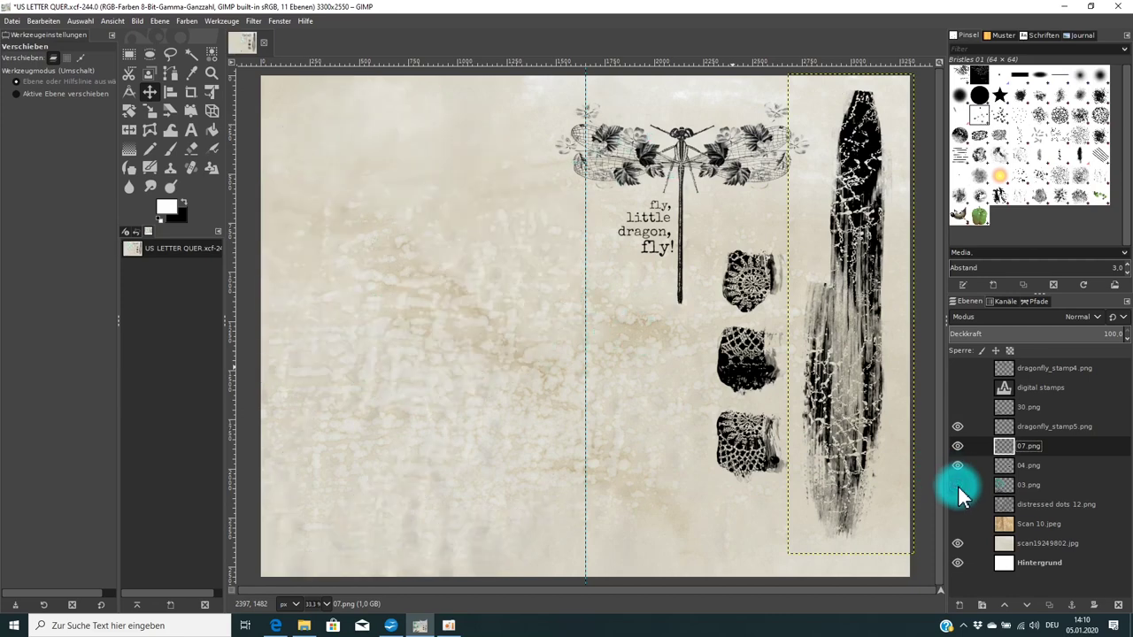
left_click(958, 426)
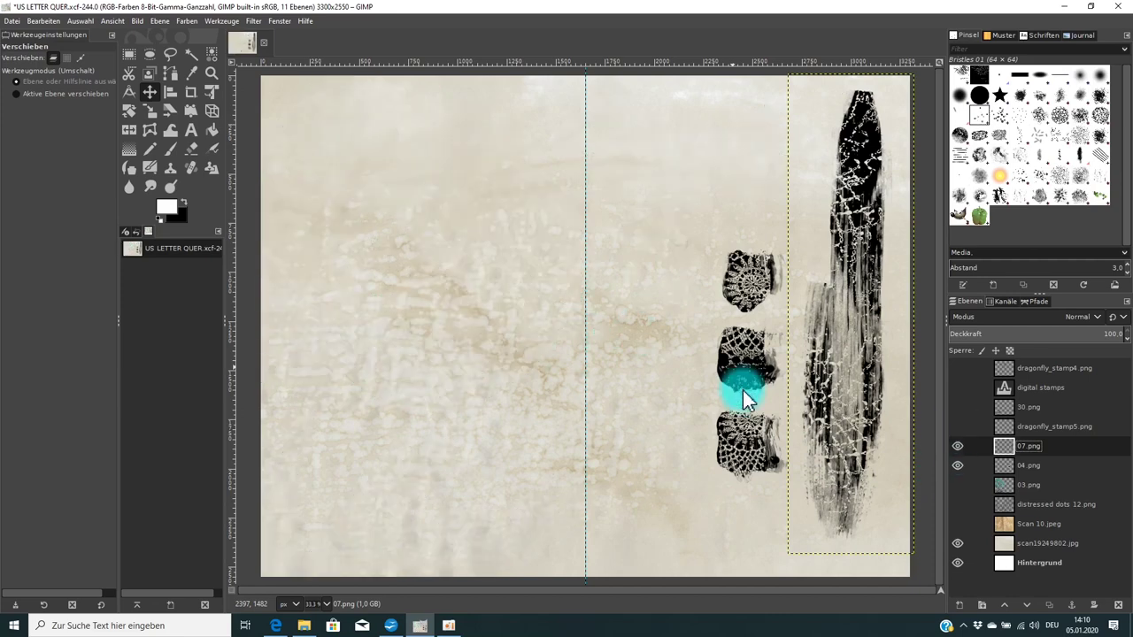
mouse_move(747, 382)
left_mouse_down()
mouse_move(763, 364)
mouse_move(334, 426)
mouse_move(313, 435)
mouse_move(310, 453)
left_mouse_up()
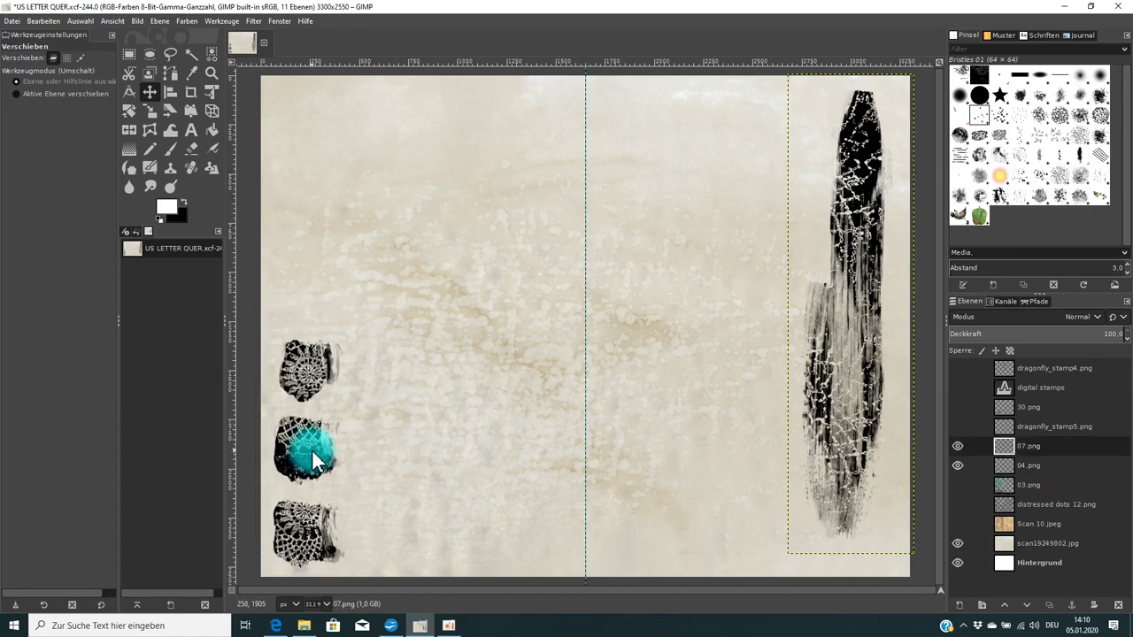
Step: Shift the 07.png brushstroke toward the page's outer edge and colorize it with hue 0.4714, saturation 0.7405 and lightness 0.300
left_click(859, 214)
left_click_drag(867, 147, 890, 155)
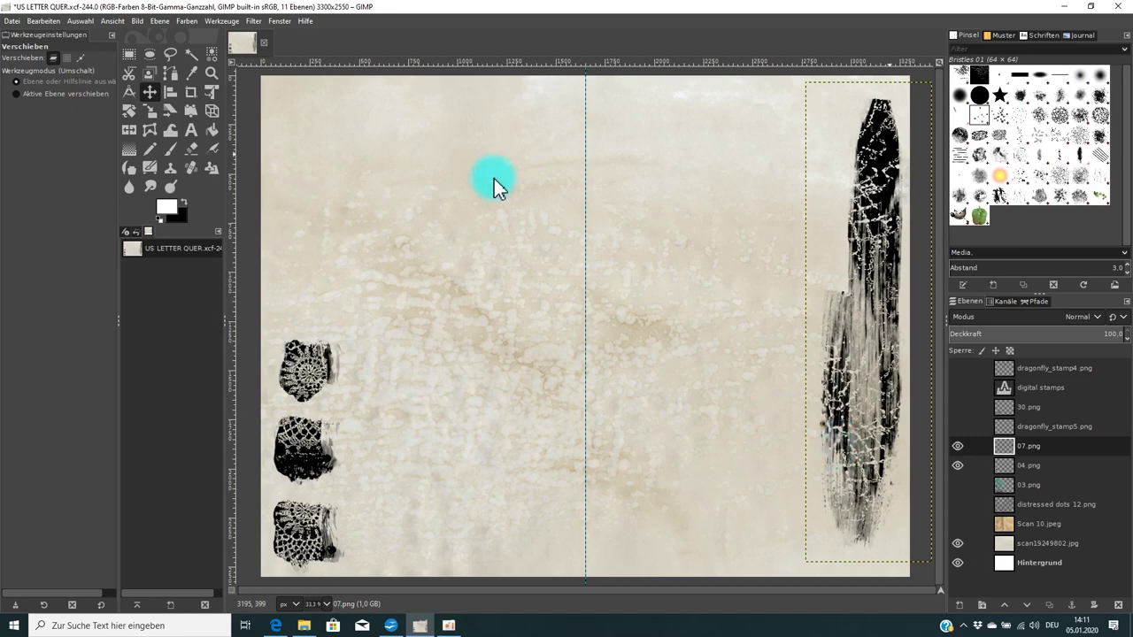
left_click(185, 21)
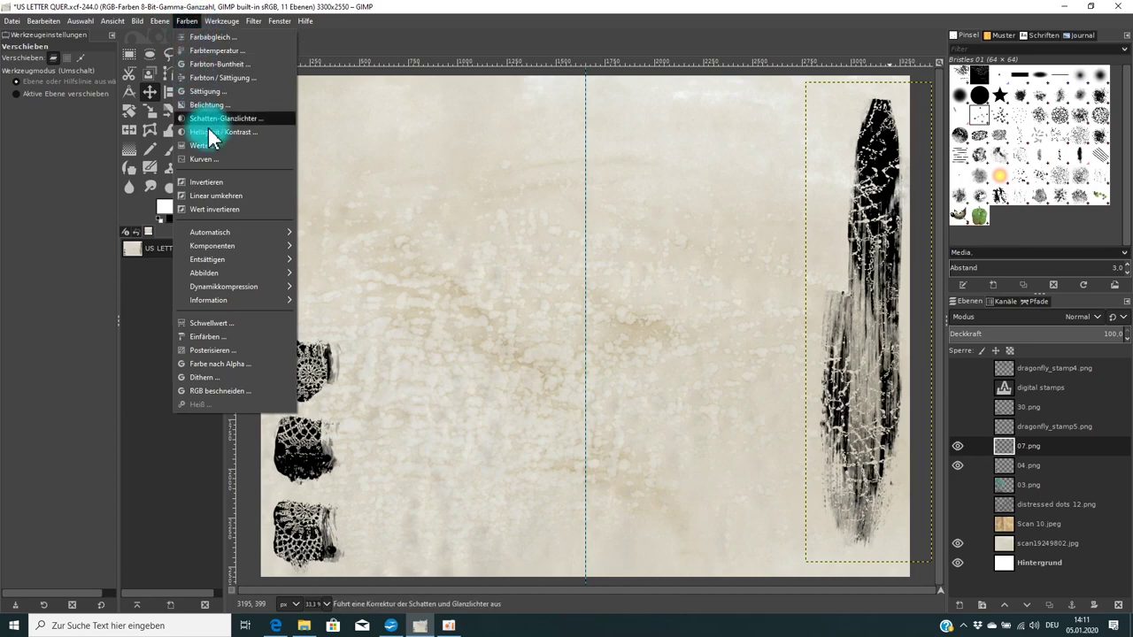
left_click(205, 338)
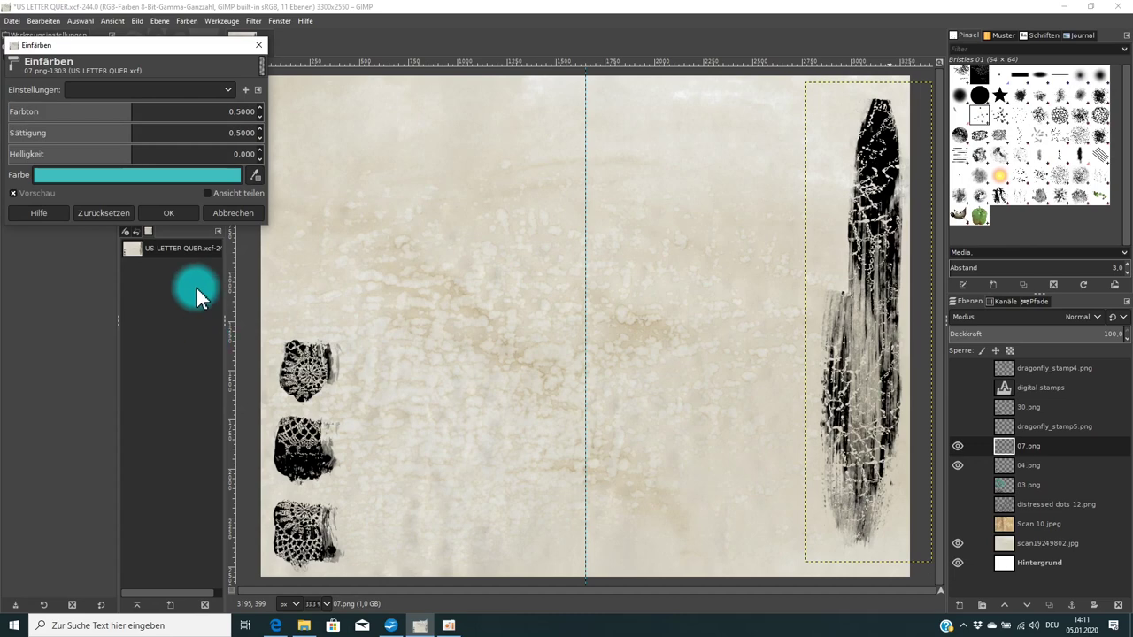
left_click_drag(184, 135, 255, 132)
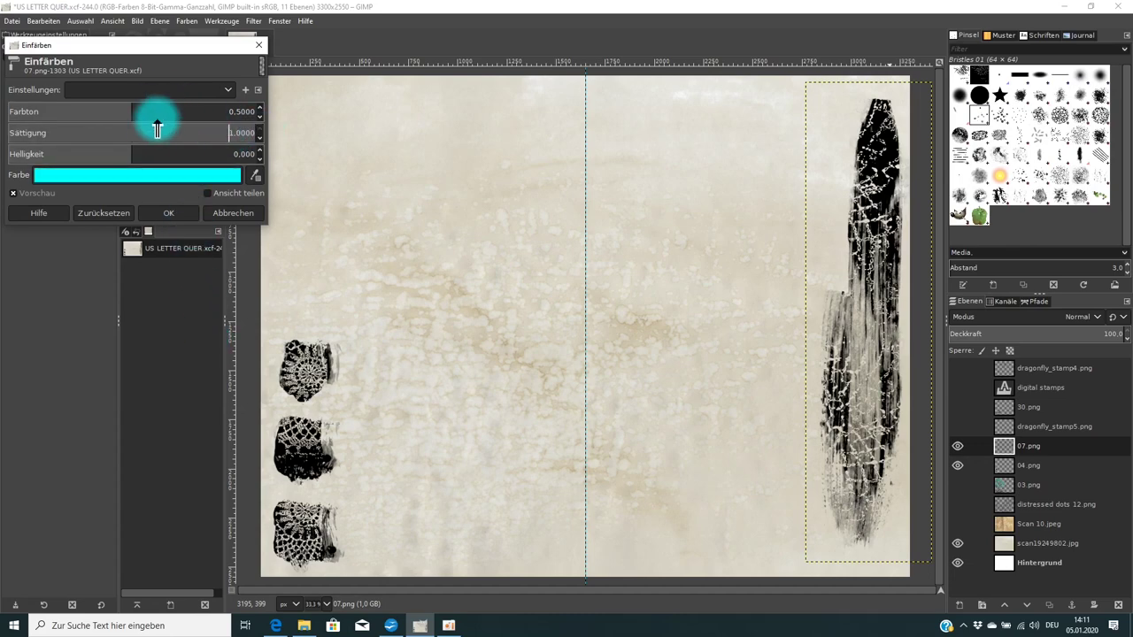
left_click_drag(147, 148, 169, 156)
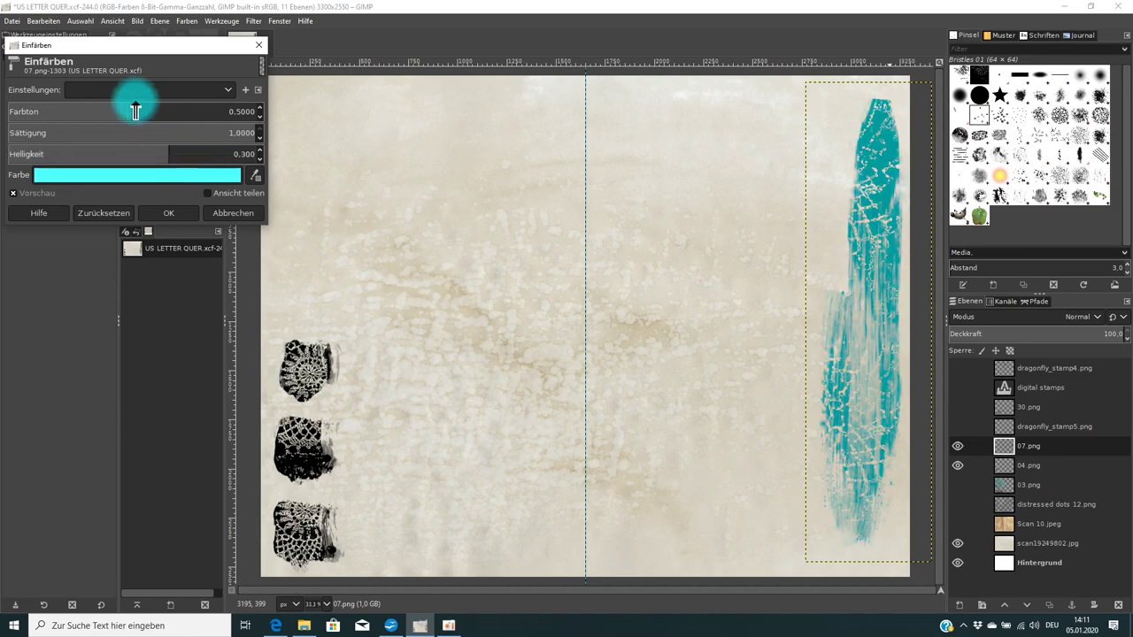
mouse_move(137, 106)
left_mouse_down()
mouse_move(210, 114)
mouse_move(113, 115)
mouse_move(121, 111)
left_mouse_up()
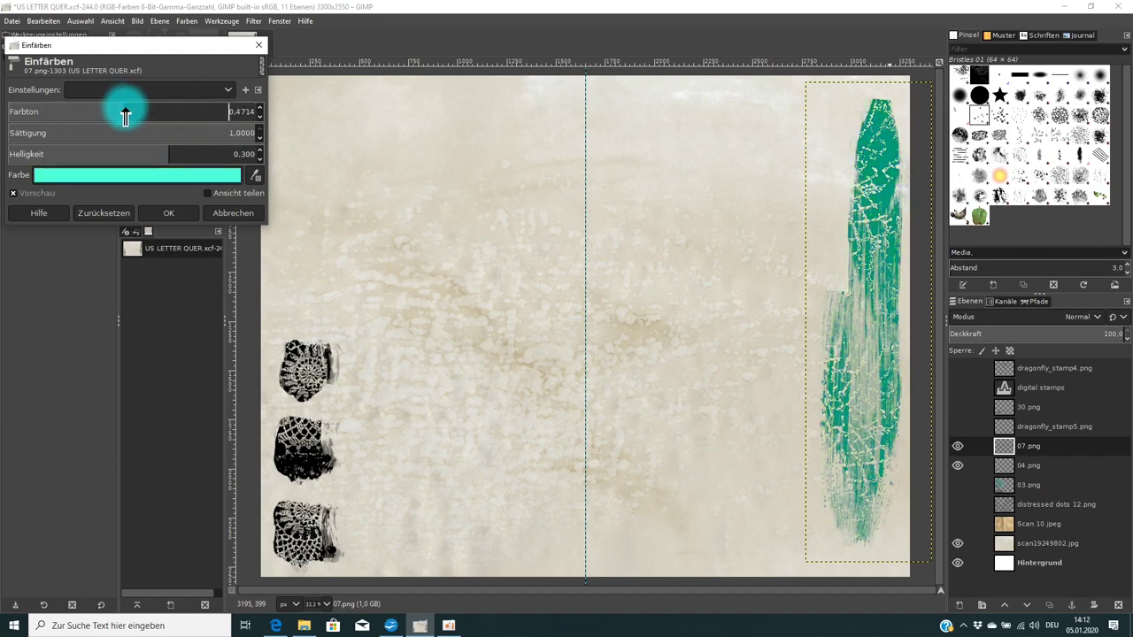
left_click_drag(230, 133, 192, 134)
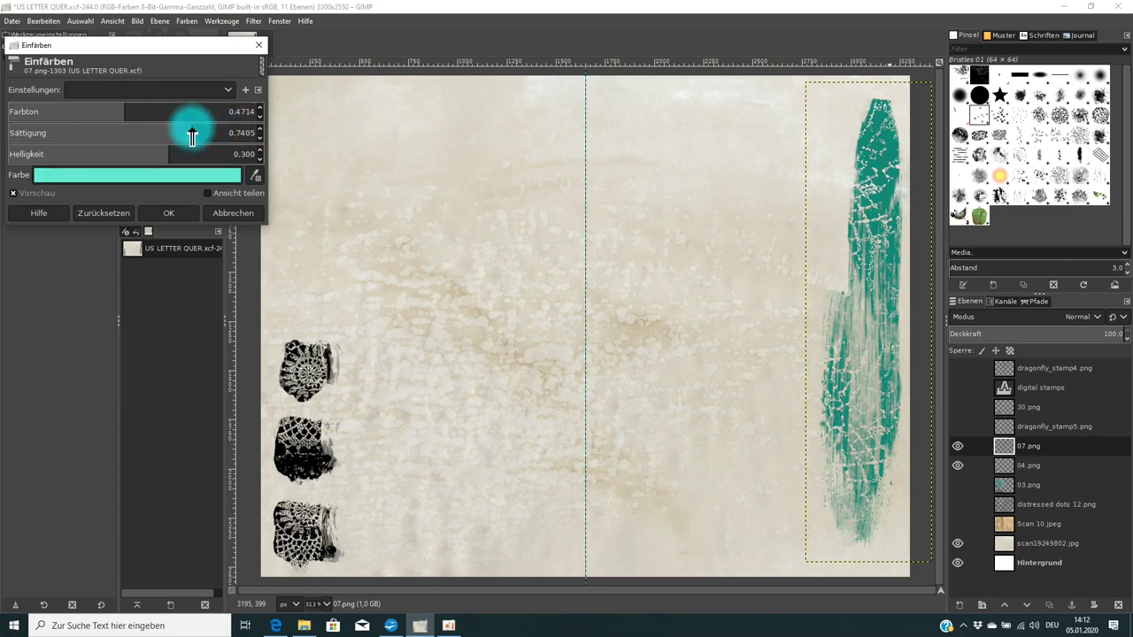
left_click(177, 214)
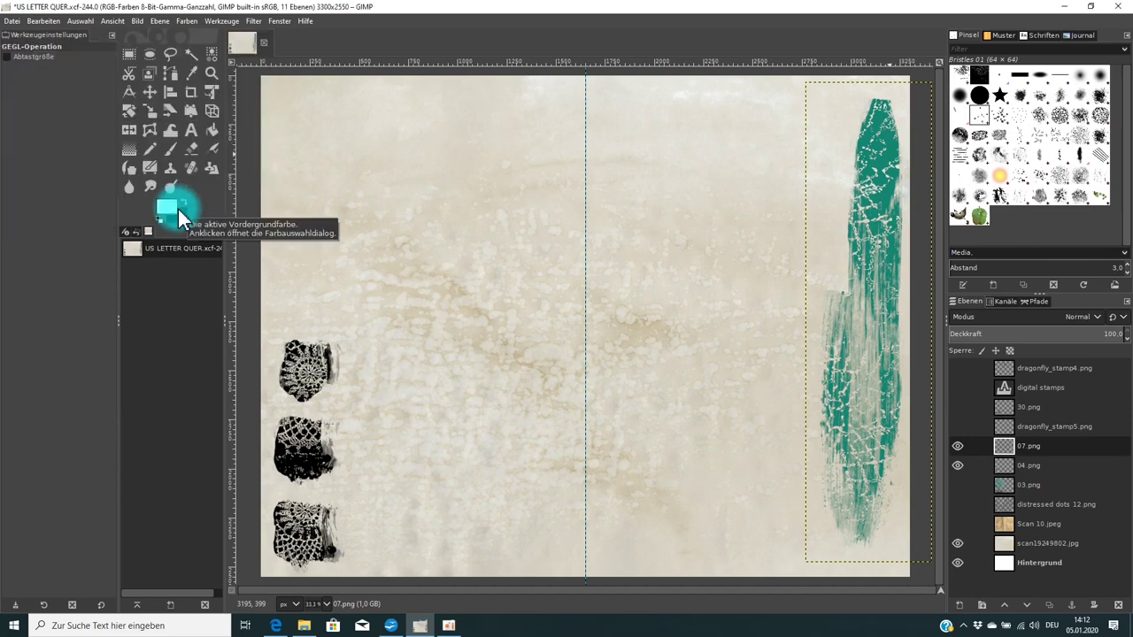
key("x")
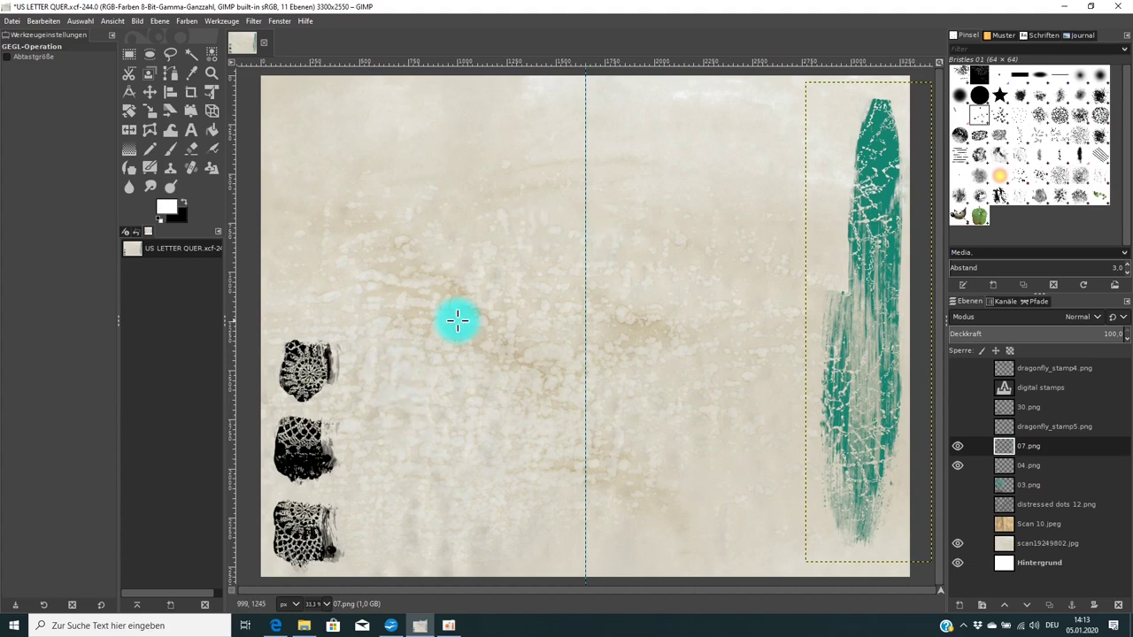
Step: Add the 20.png dog stamp as a new layer and place it in the right page's lower outer corner
left_click(303, 625)
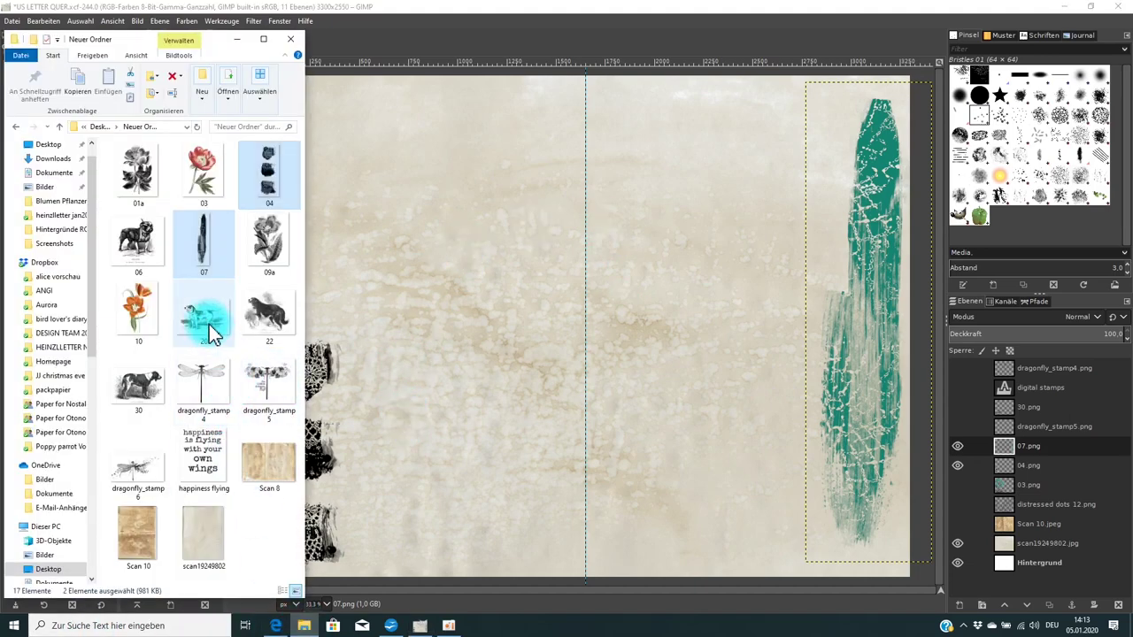
left_click_drag(207, 321, 499, 351)
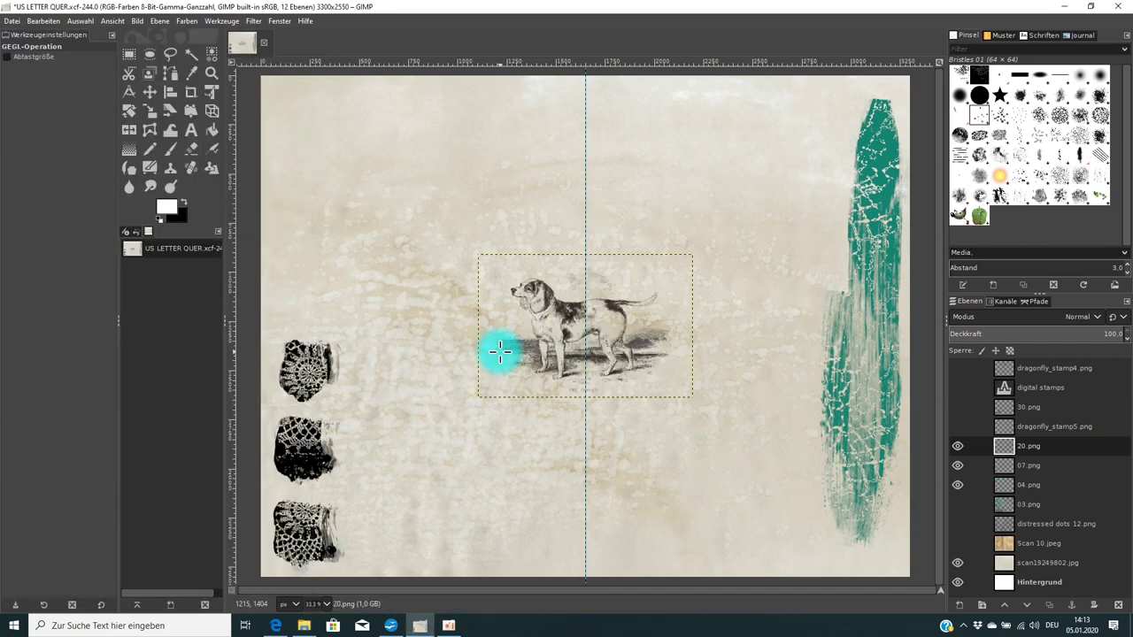
left_click(149, 93)
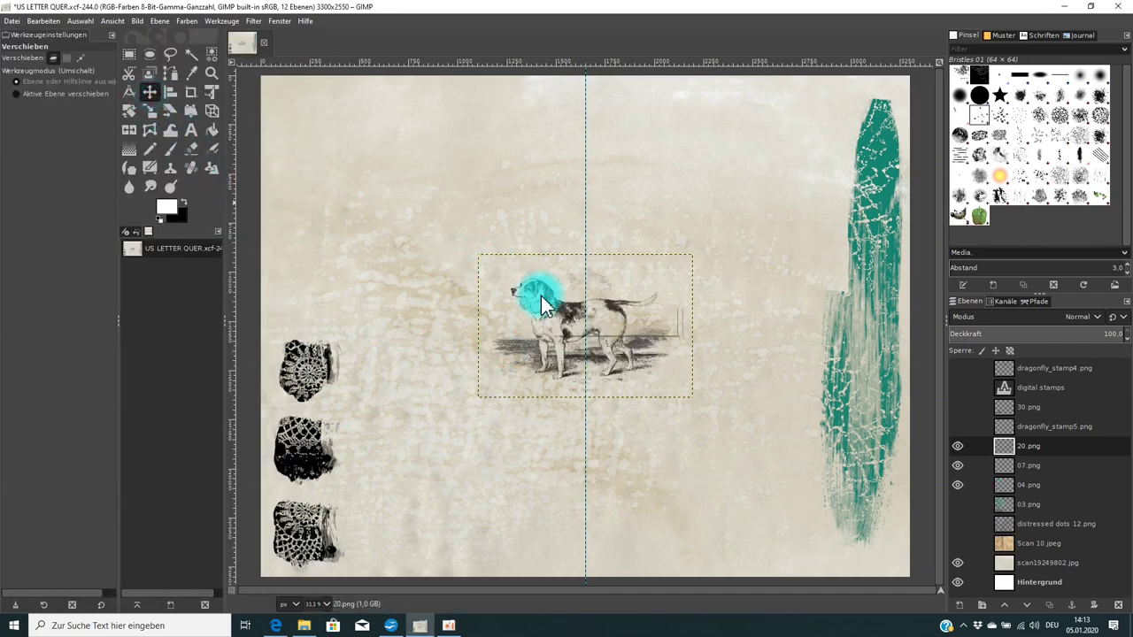
left_click_drag(541, 295, 760, 452)
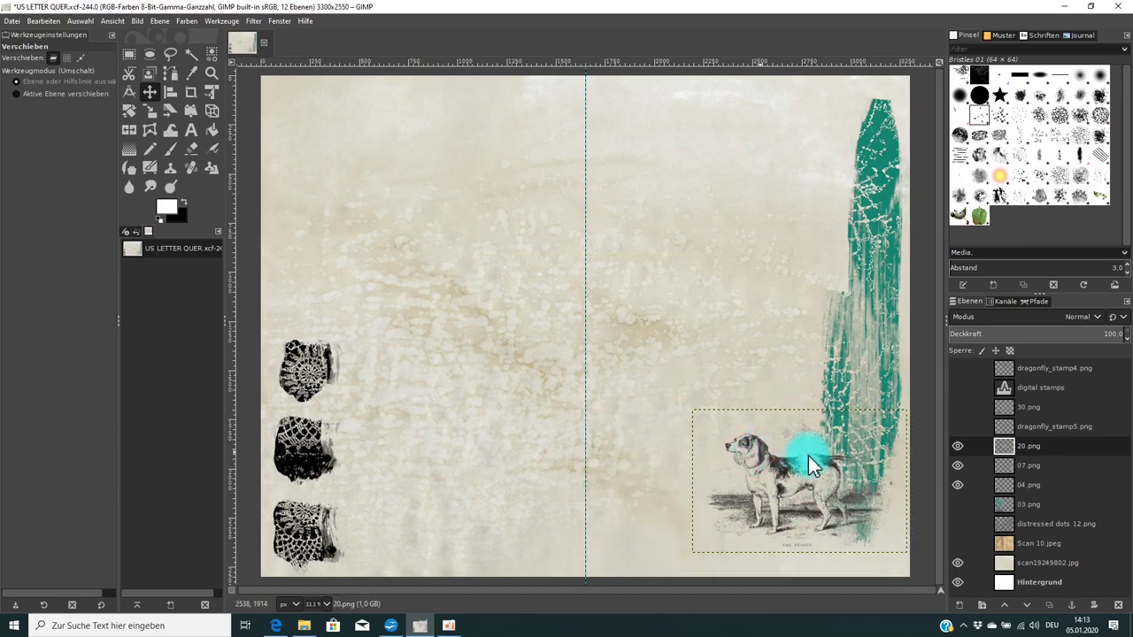
left_click_drag(825, 457, 844, 455)
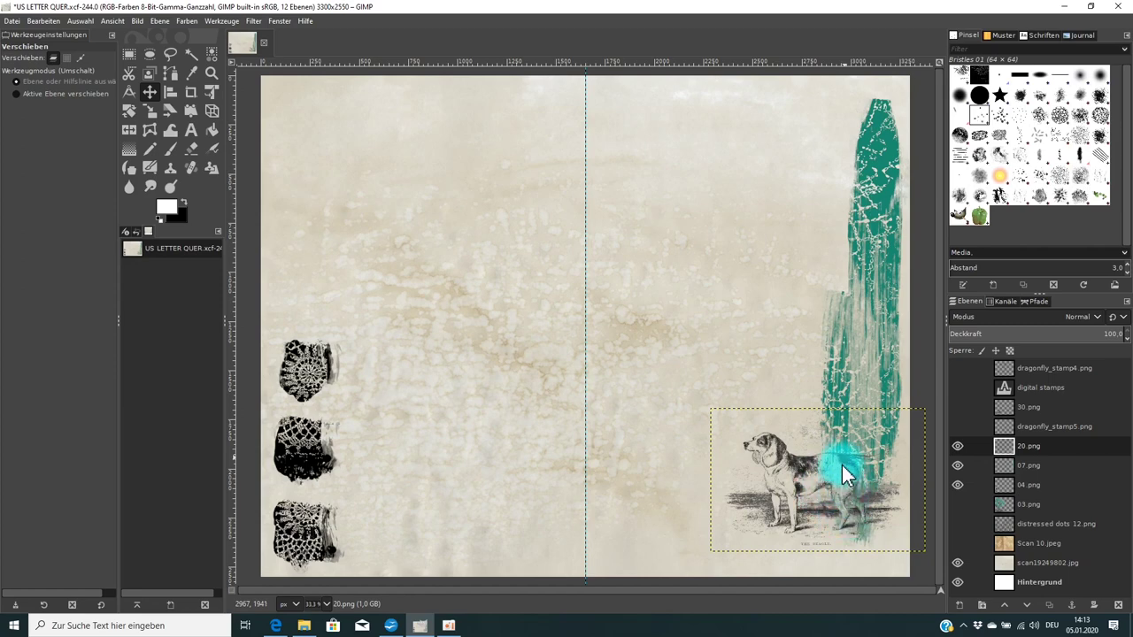
Step: Shift the teal 07.png brushstroke slightly inward so it stands behind the dog's body
mouse_move(886, 200)
left_mouse_down()
mouse_move(789, 212)
mouse_move(850, 205)
left_mouse_up()
left_click(845, 206)
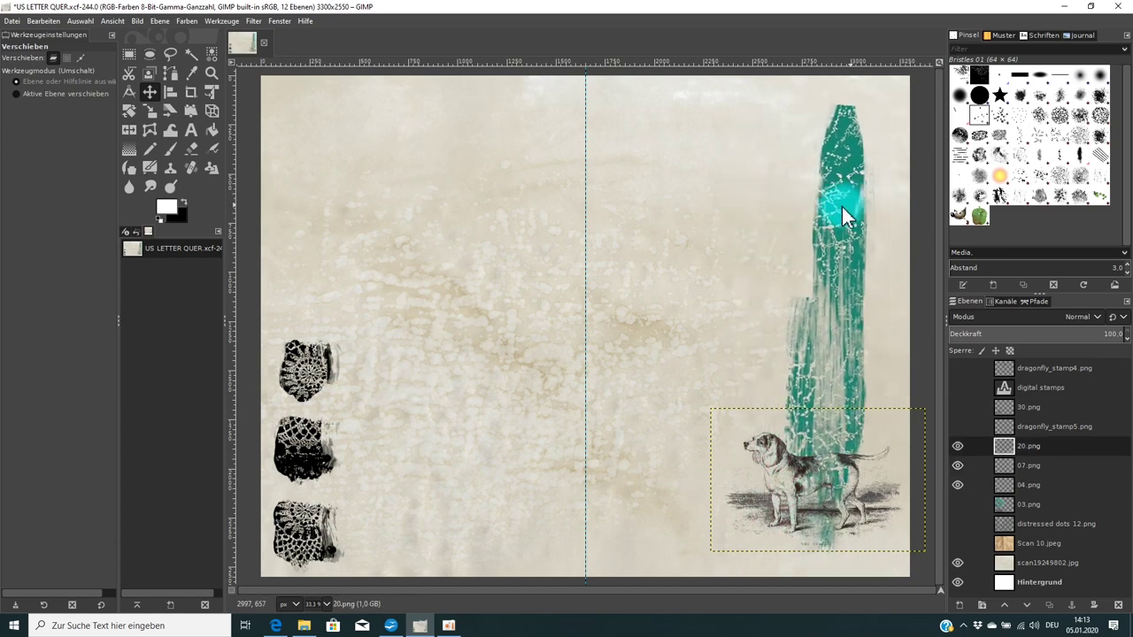
left_click_drag(801, 466, 852, 491)
Step: Add the 09a.png flower stamp as a new layer and scale it down proportionally to 1098 × 1421 px
left_click(303, 625)
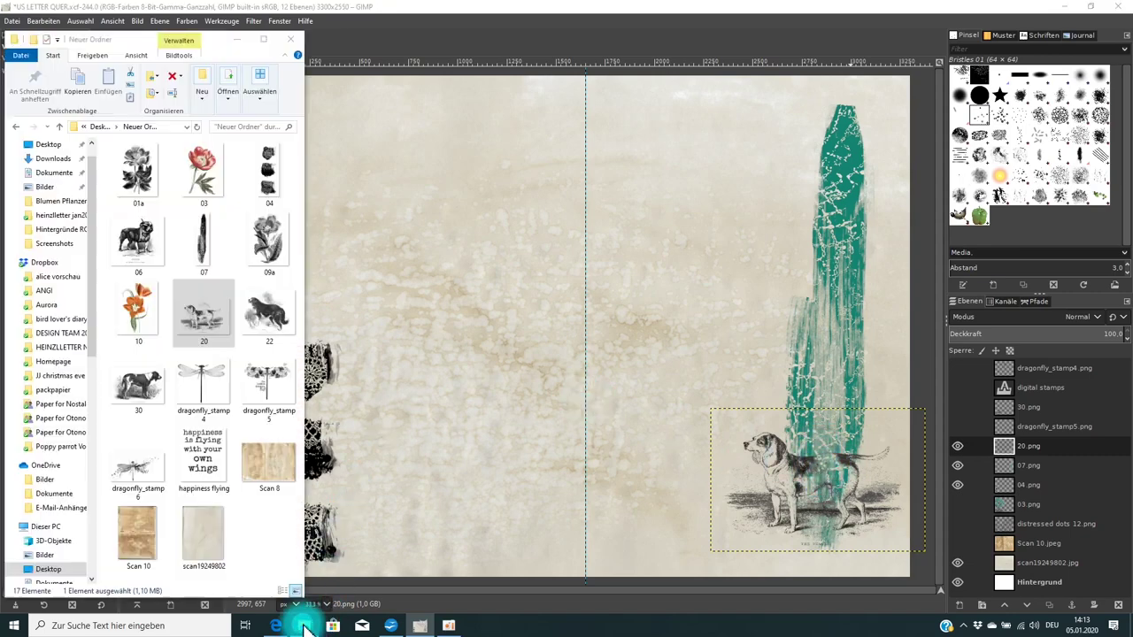
left_click_drag(260, 249, 628, 239)
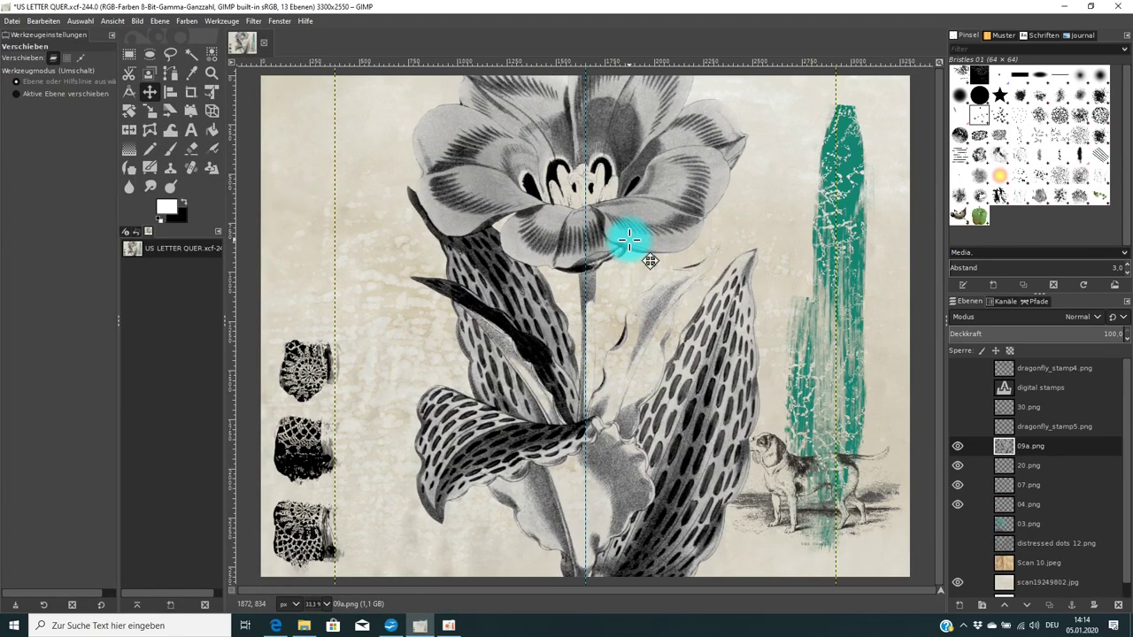
left_click(151, 113)
left_click(532, 210)
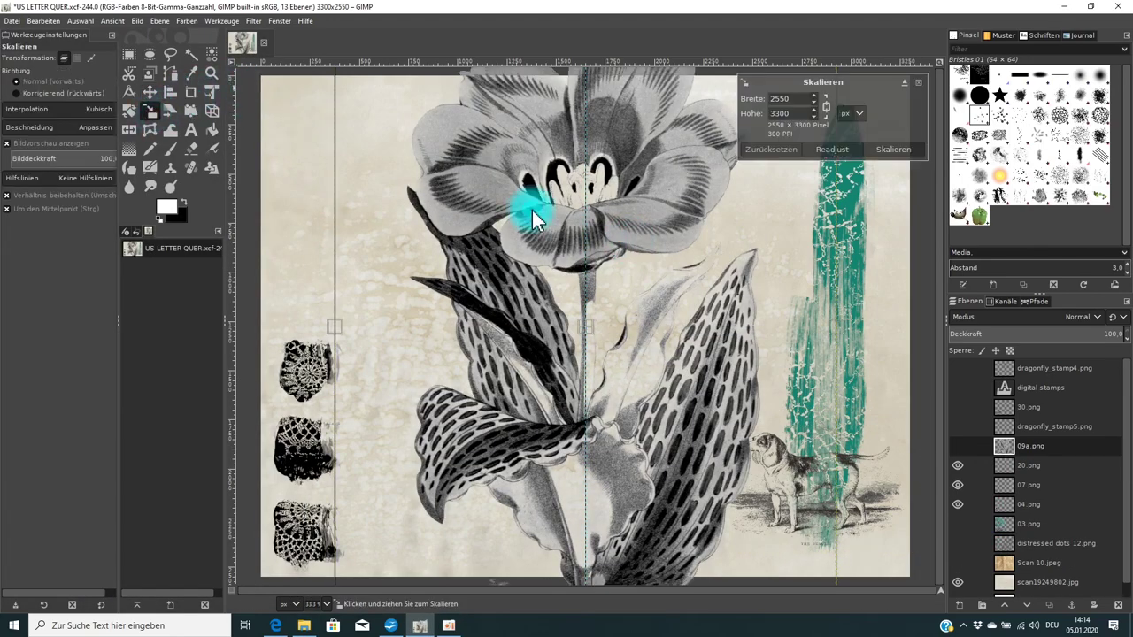
left_click_drag(460, 121, 610, 303)
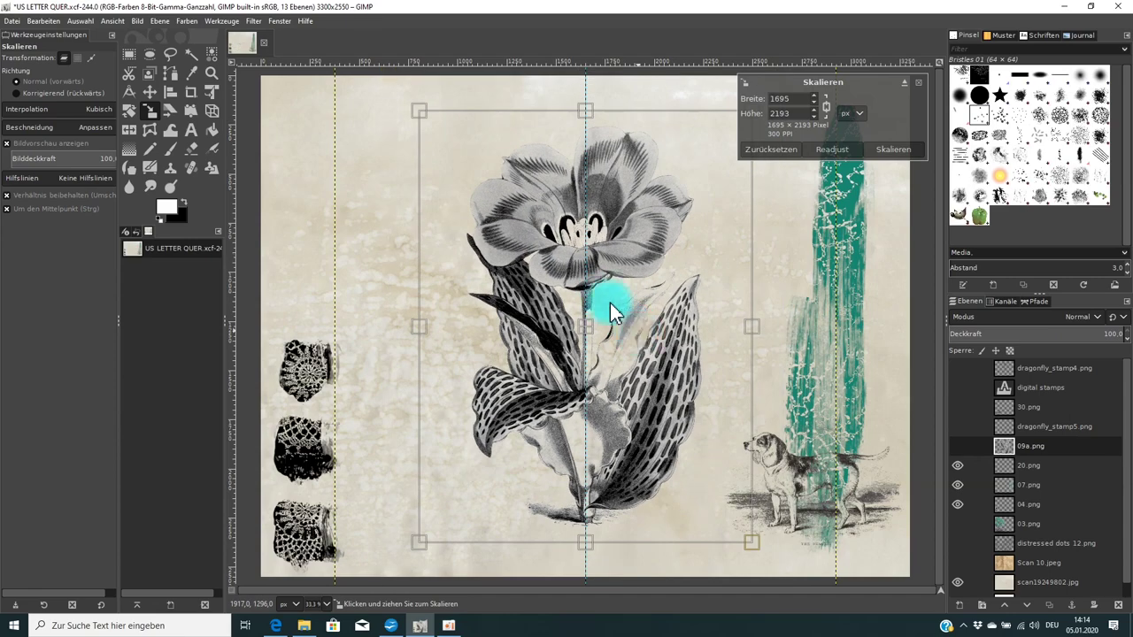
left_click_drag(529, 206, 692, 323)
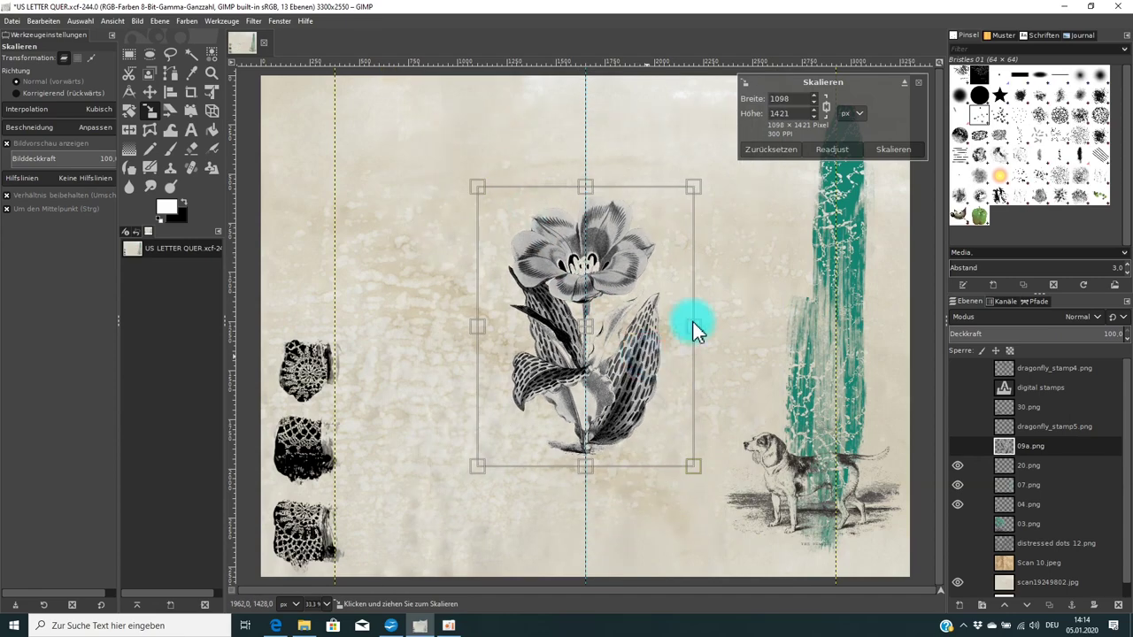
left_click(884, 150)
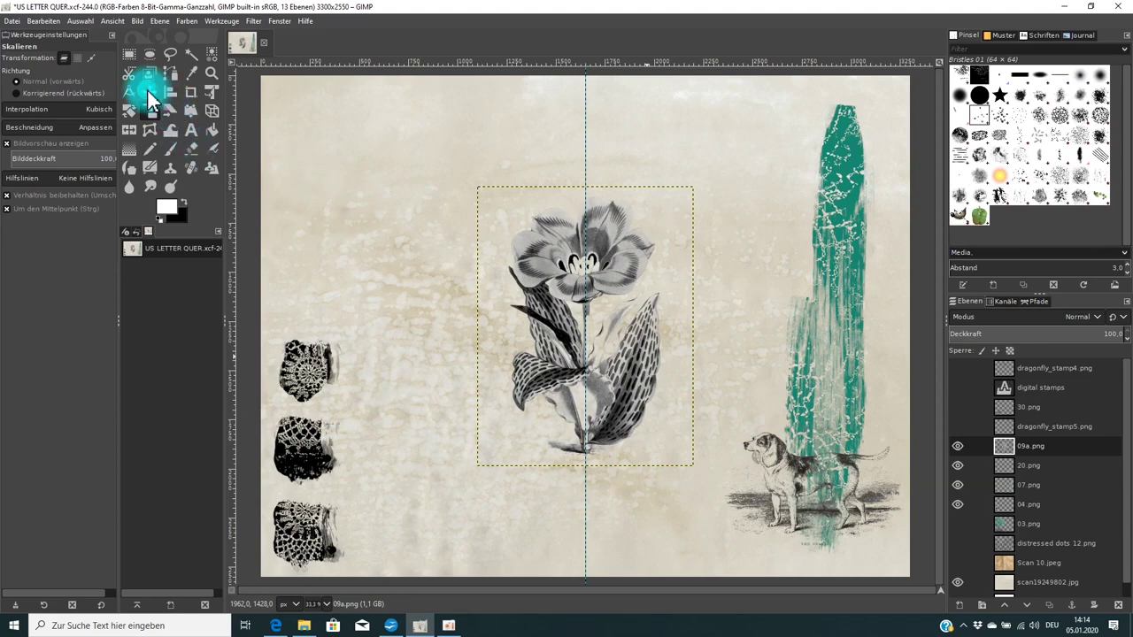
Step: Enlarge the 09a.png flower slightly and try it on both pages, placing it on the lower left page beside the doily stamps
left_click_drag(591, 252, 681, 217)
key("Return")
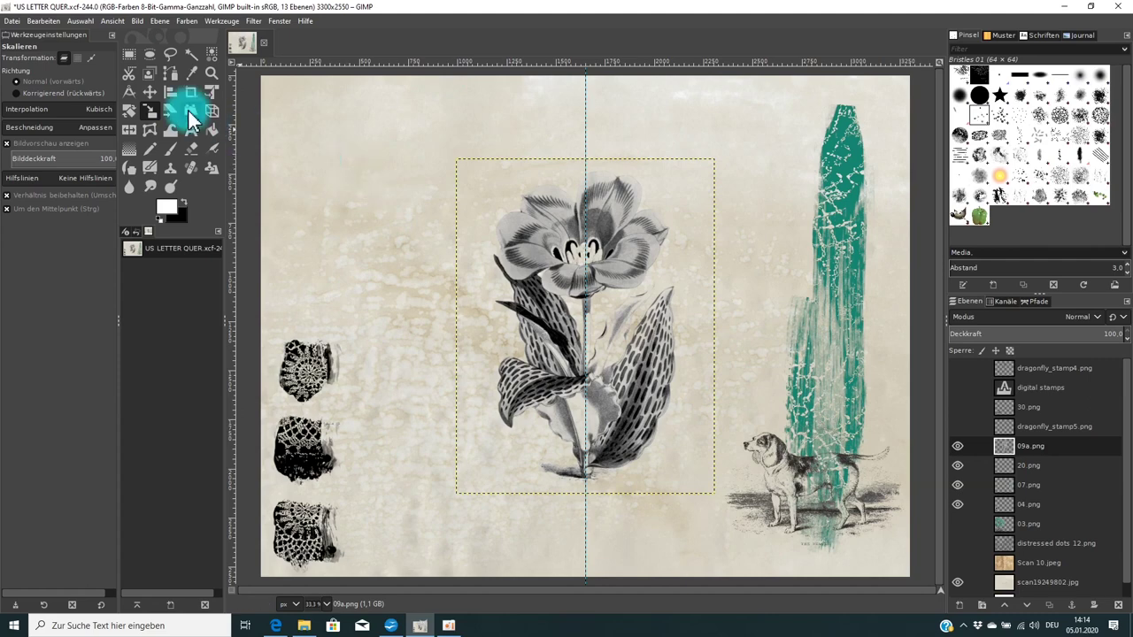
left_click(149, 91)
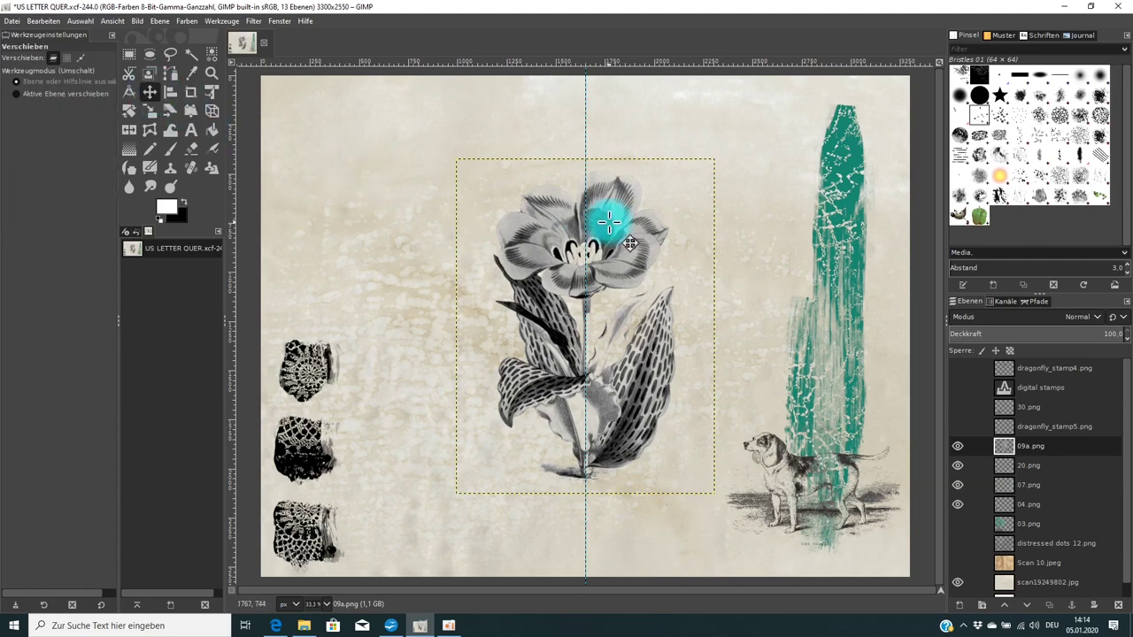
left_click_drag(608, 223, 432, 147)
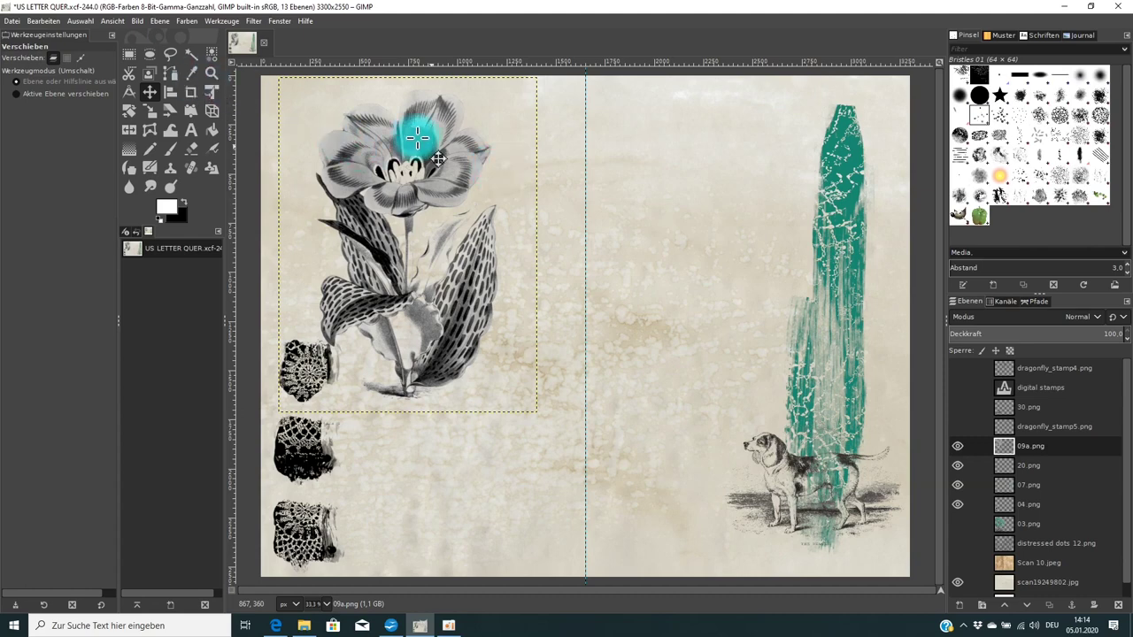
left_click_drag(409, 124, 456, 160)
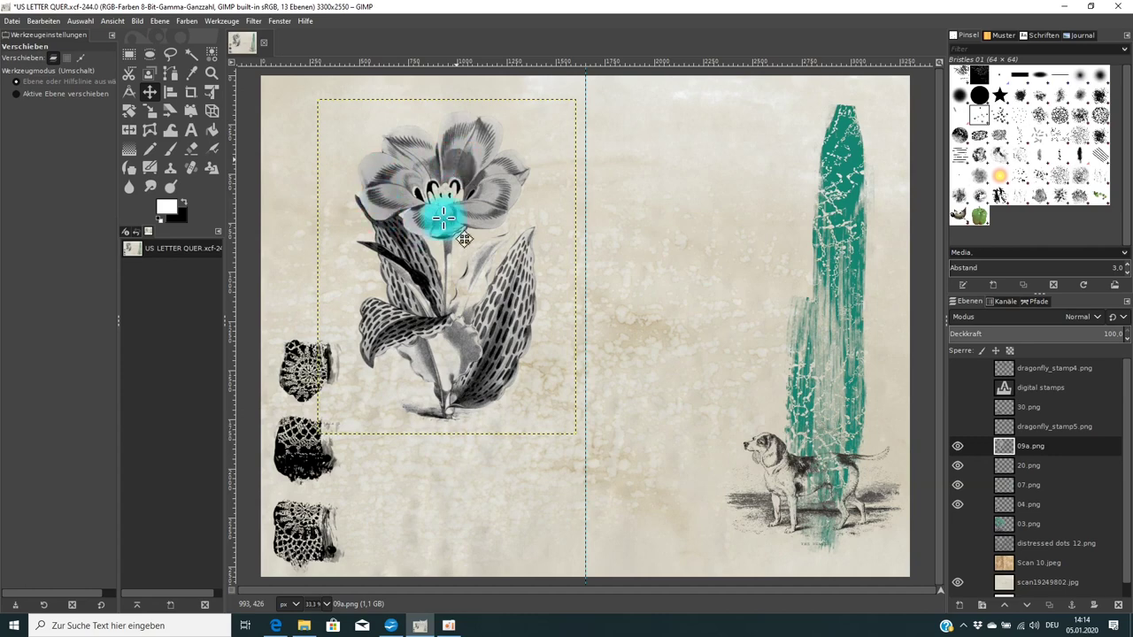
left_click_drag(457, 159, 774, 161)
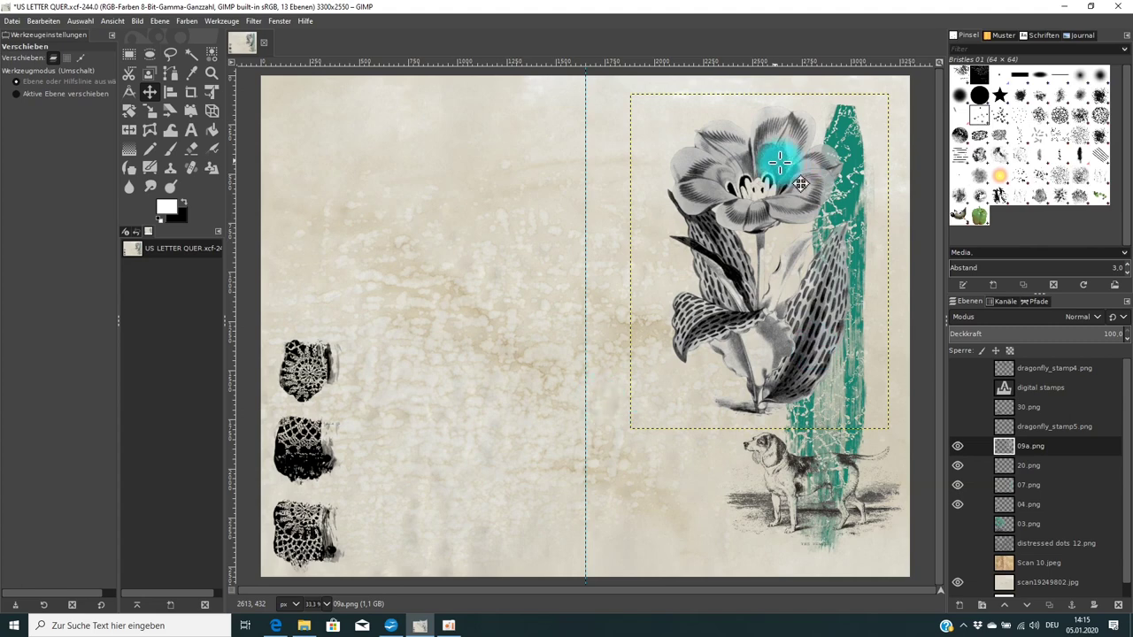
left_click_drag(767, 172, 458, 309)
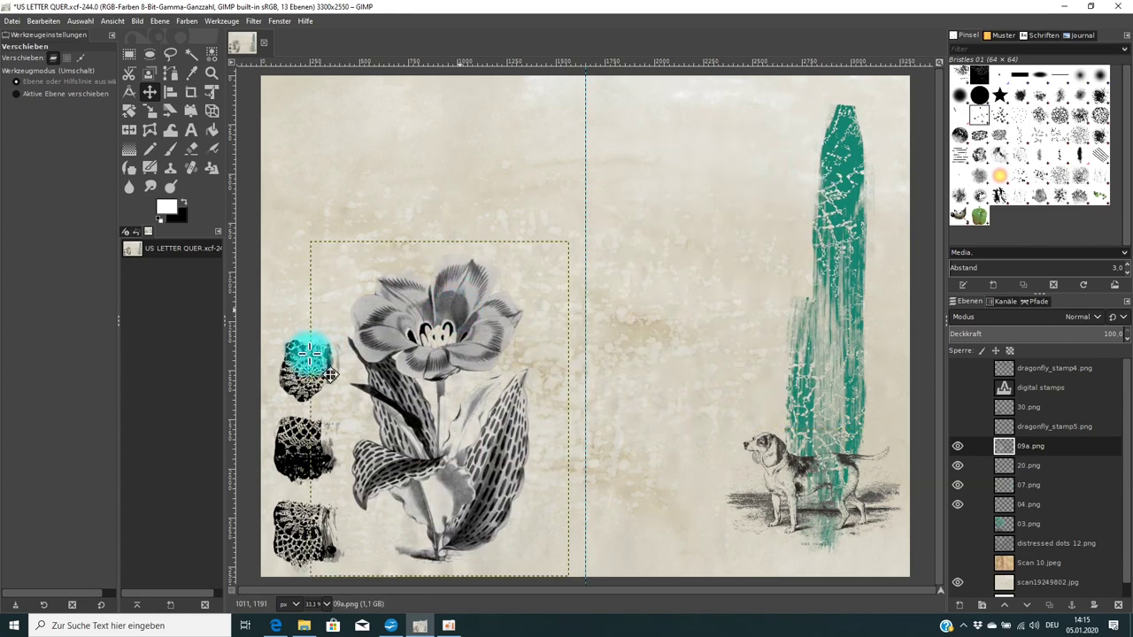
Step: Move the 04.png doily stamps to the left page's upper outer corner and scale them down to 308 × 754 px
left_click_drag(288, 354, 288, 96)
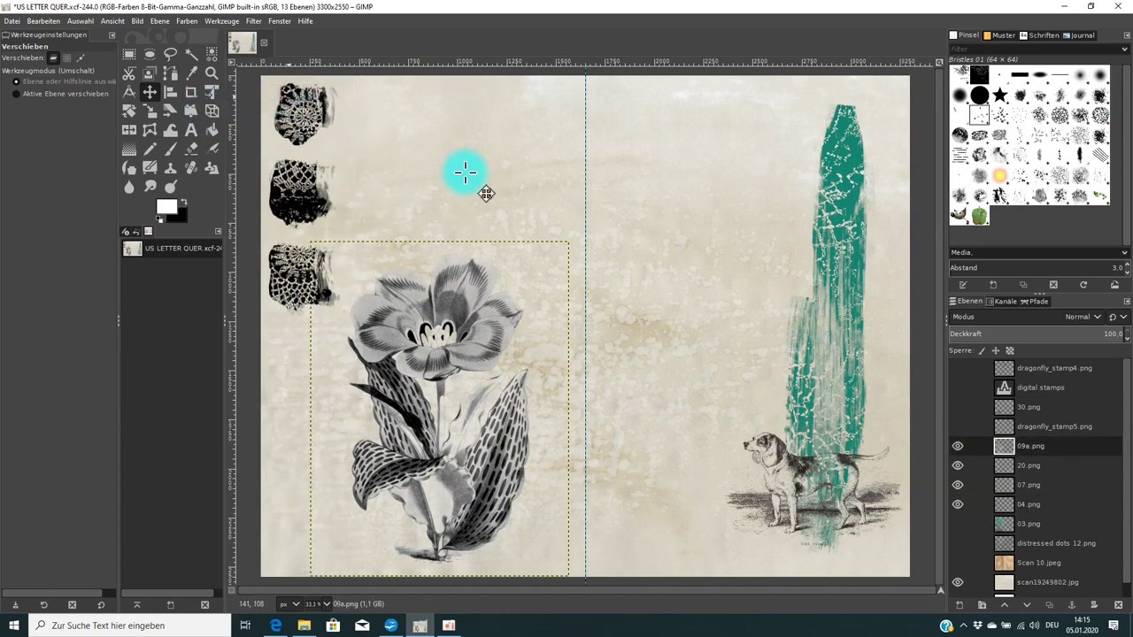
left_click(1027, 505)
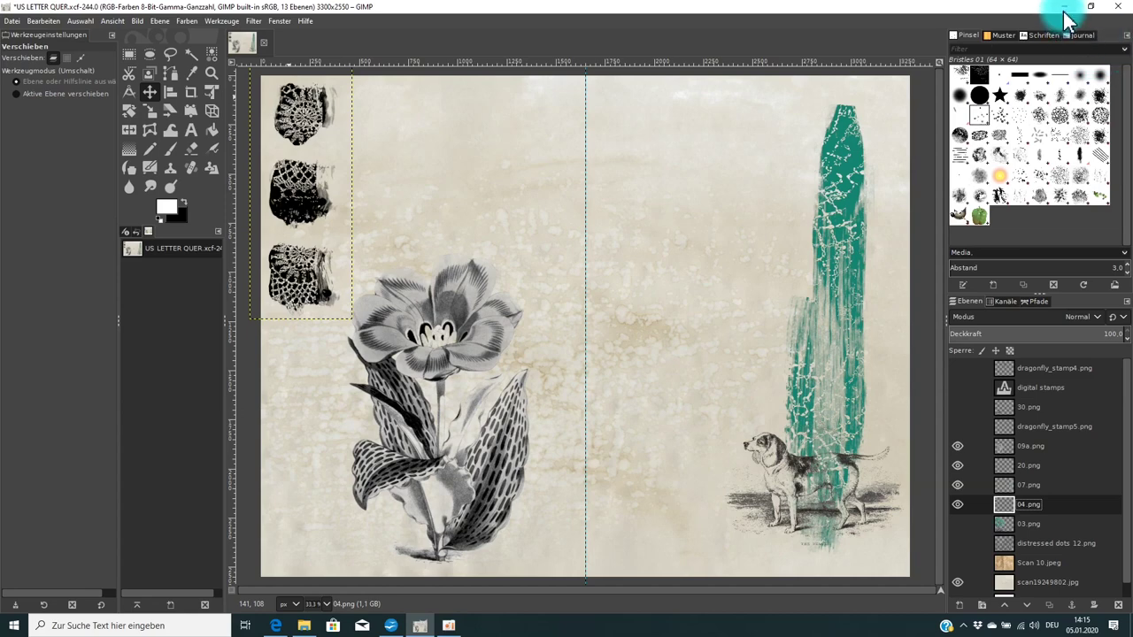
left_click(149, 110)
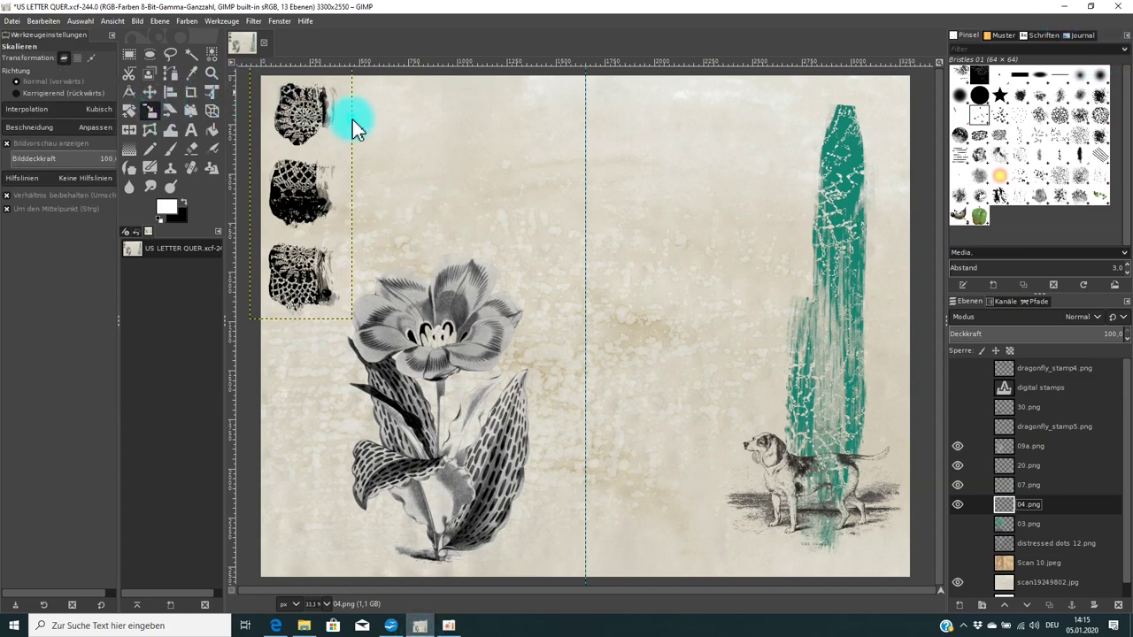
left_click(352, 129)
left_click_drag(342, 309, 330, 265)
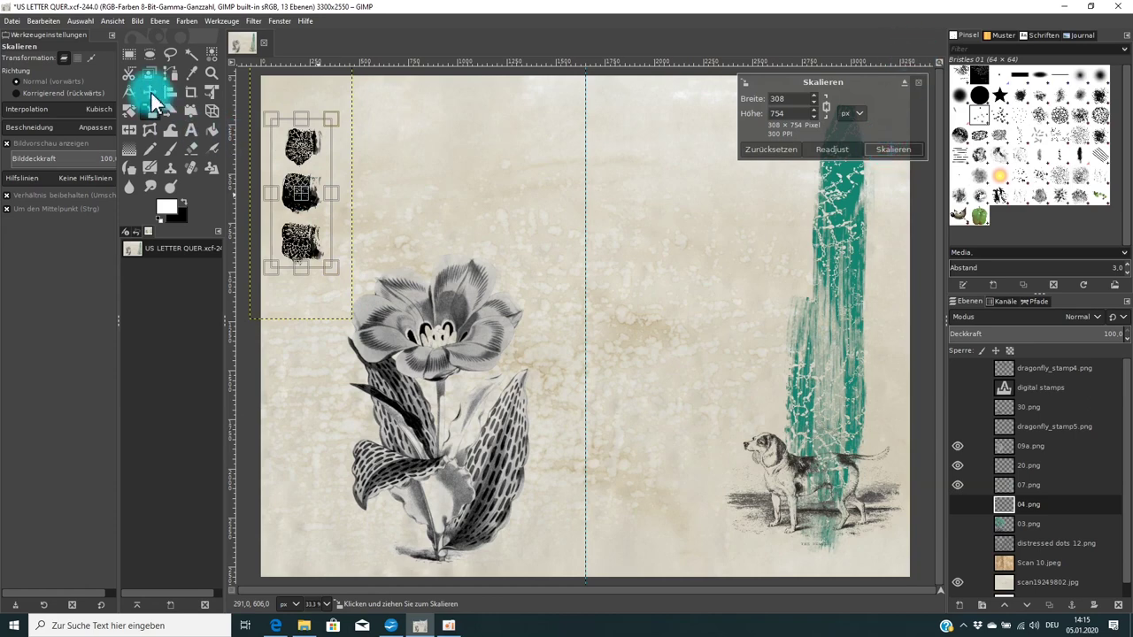
key("Return")
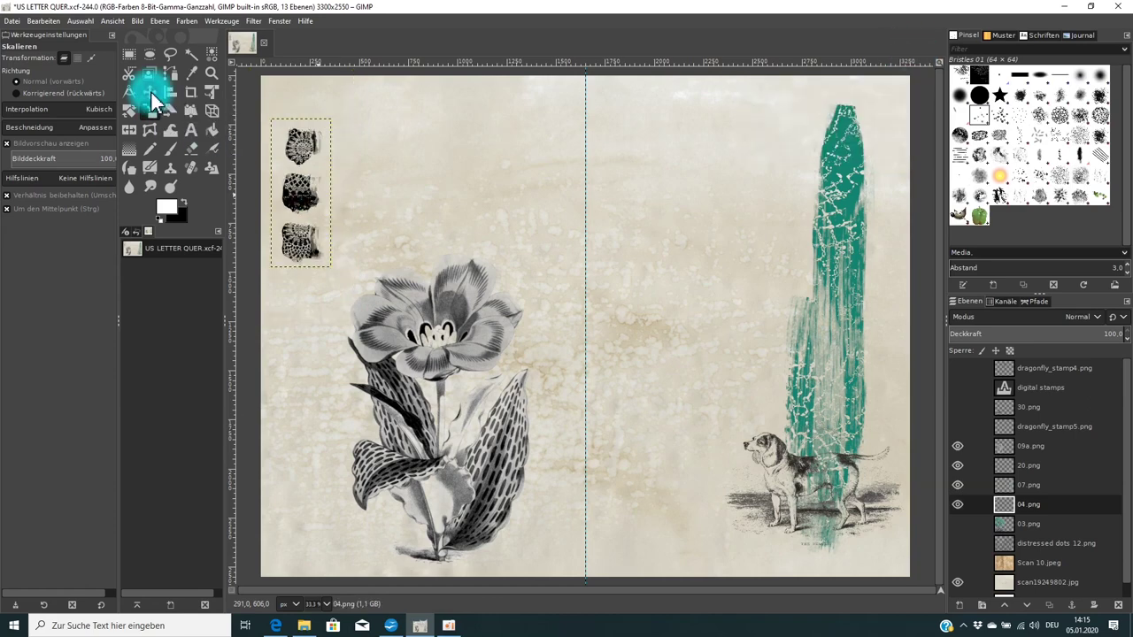
Step: Scale the 04.png doily stamps back up slightly to 368 × 903 px
left_click(301, 191)
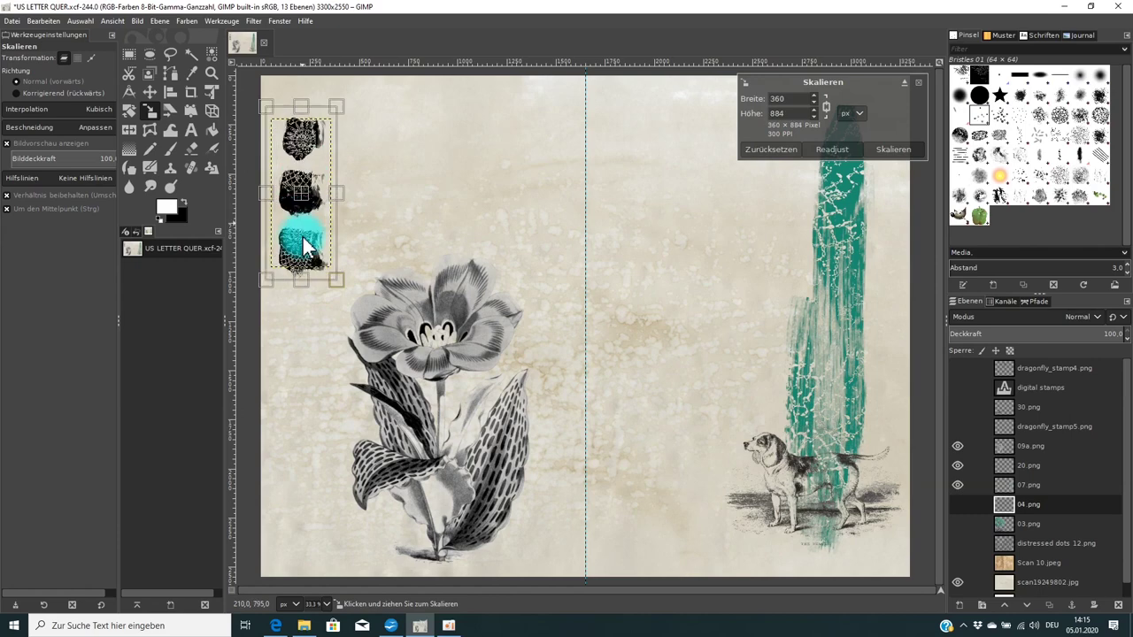
mouse_move(303, 246)
left_mouse_down()
mouse_move(295, 149)
mouse_move(302, 241)
left_mouse_up()
left_click(793, 150)
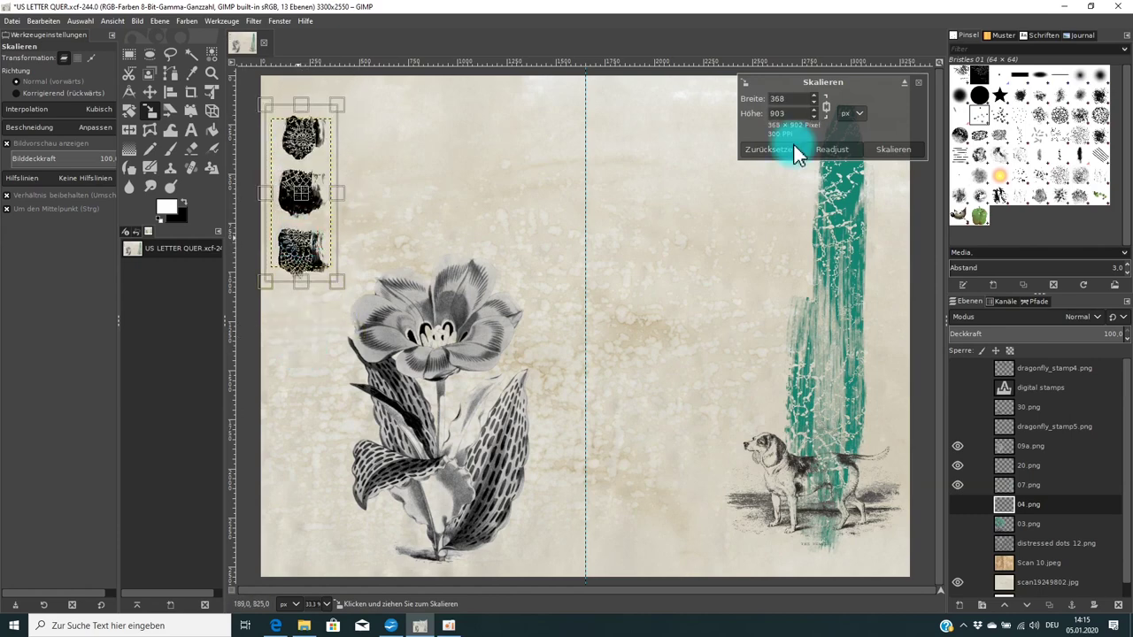
left_click(877, 150)
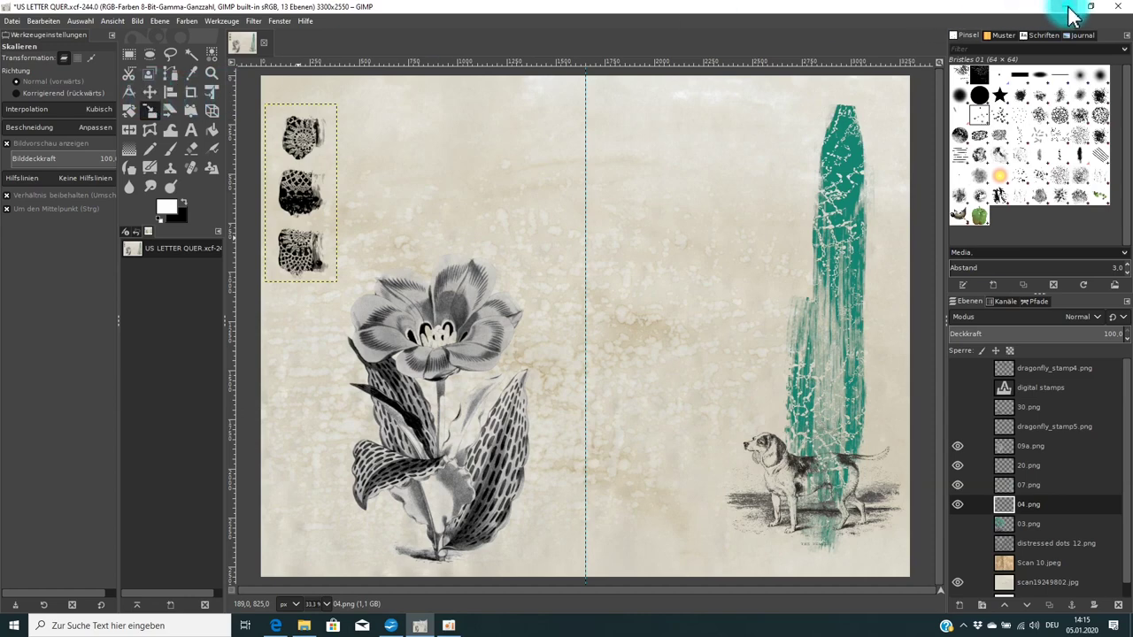
Step: Move the 09a.png flower into the left page's lower outer corner and set the 04.png doily stamps beside its leaves
left_click(150, 89)
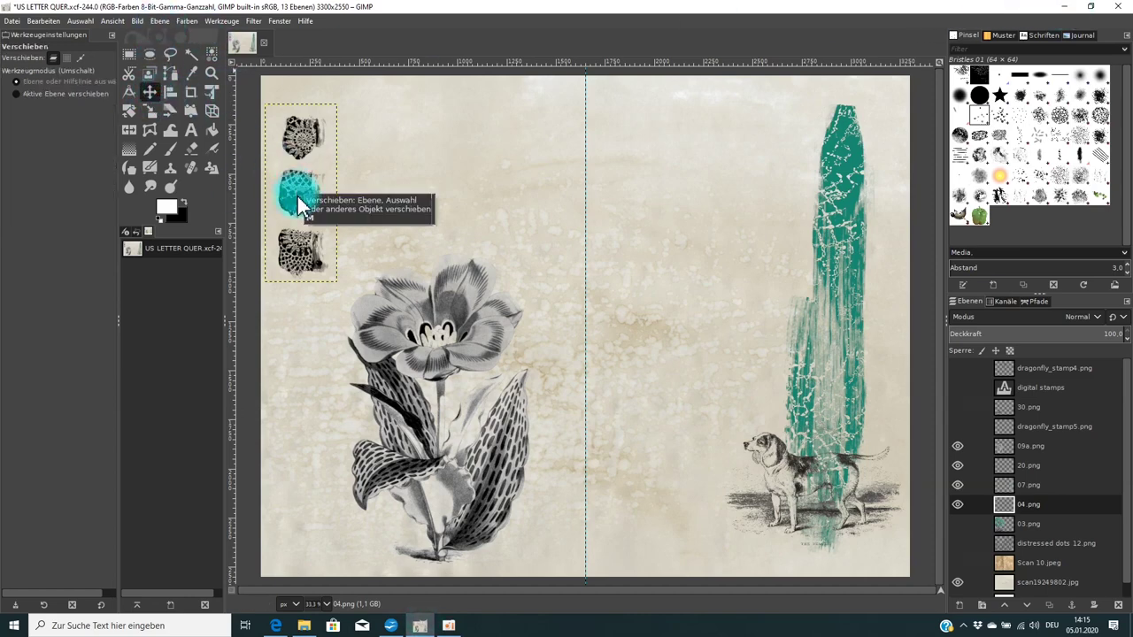
left_click_drag(296, 194, 294, 168)
left_click_drag(443, 304, 373, 309)
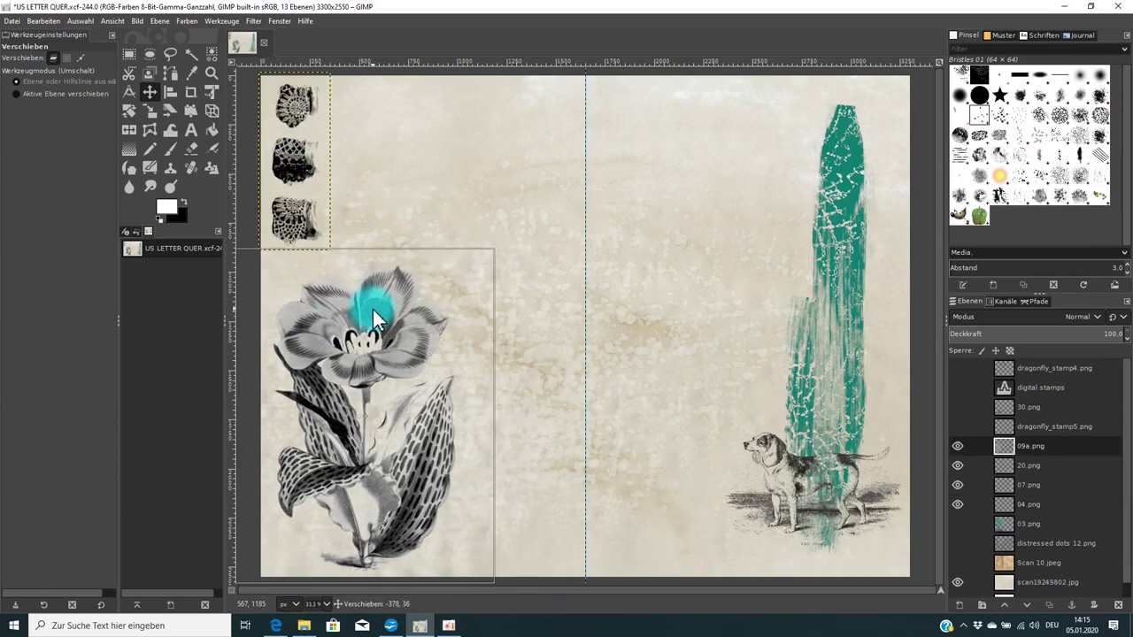
left_click(372, 310)
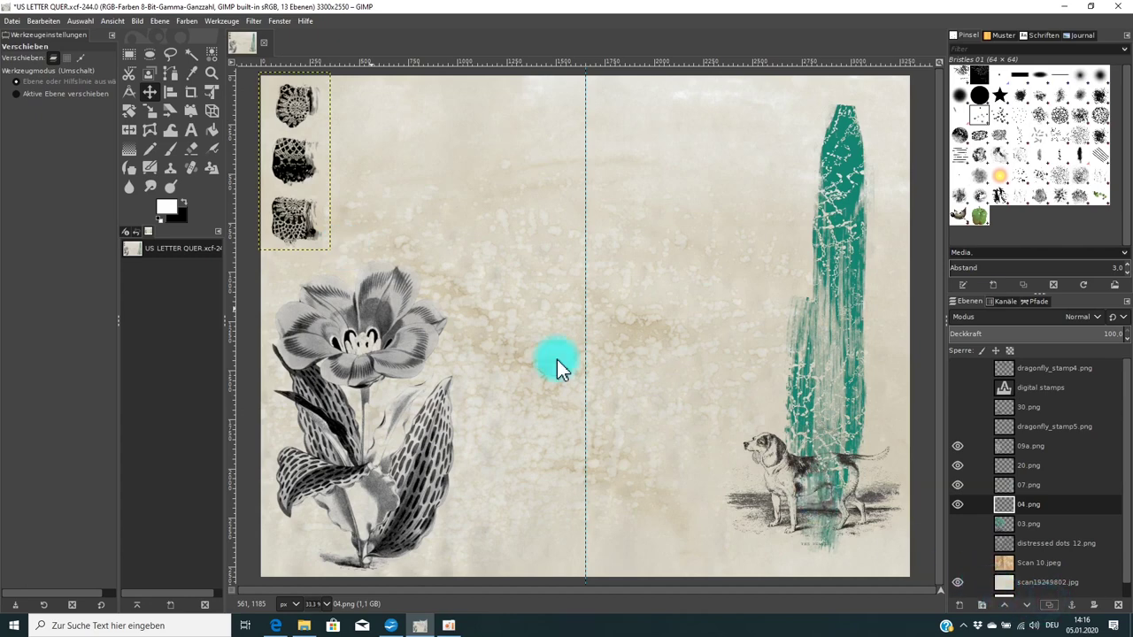
left_click_drag(294, 167, 494, 492)
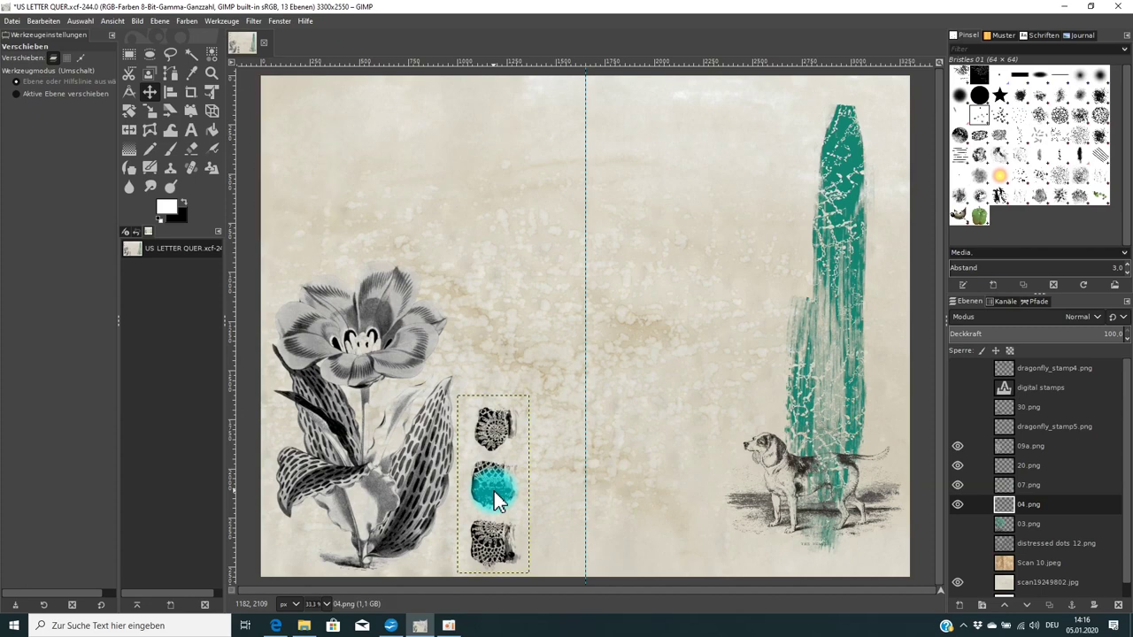